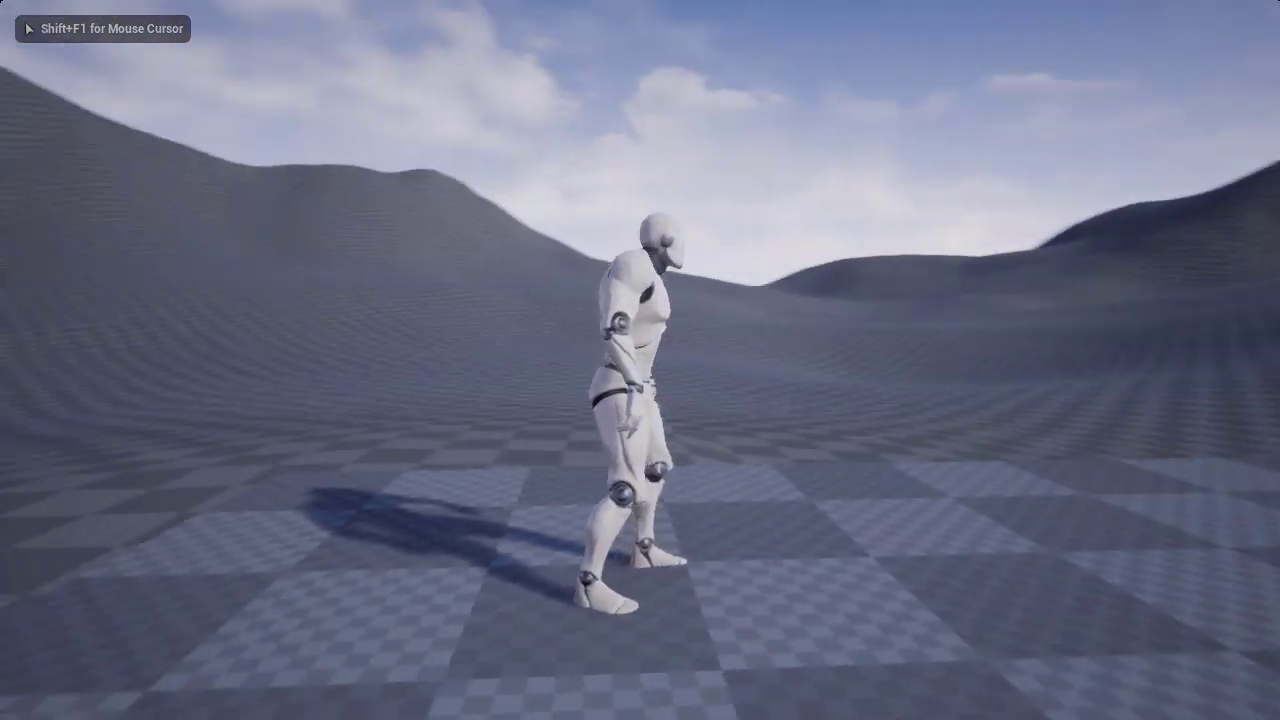
key("w")
key("space")
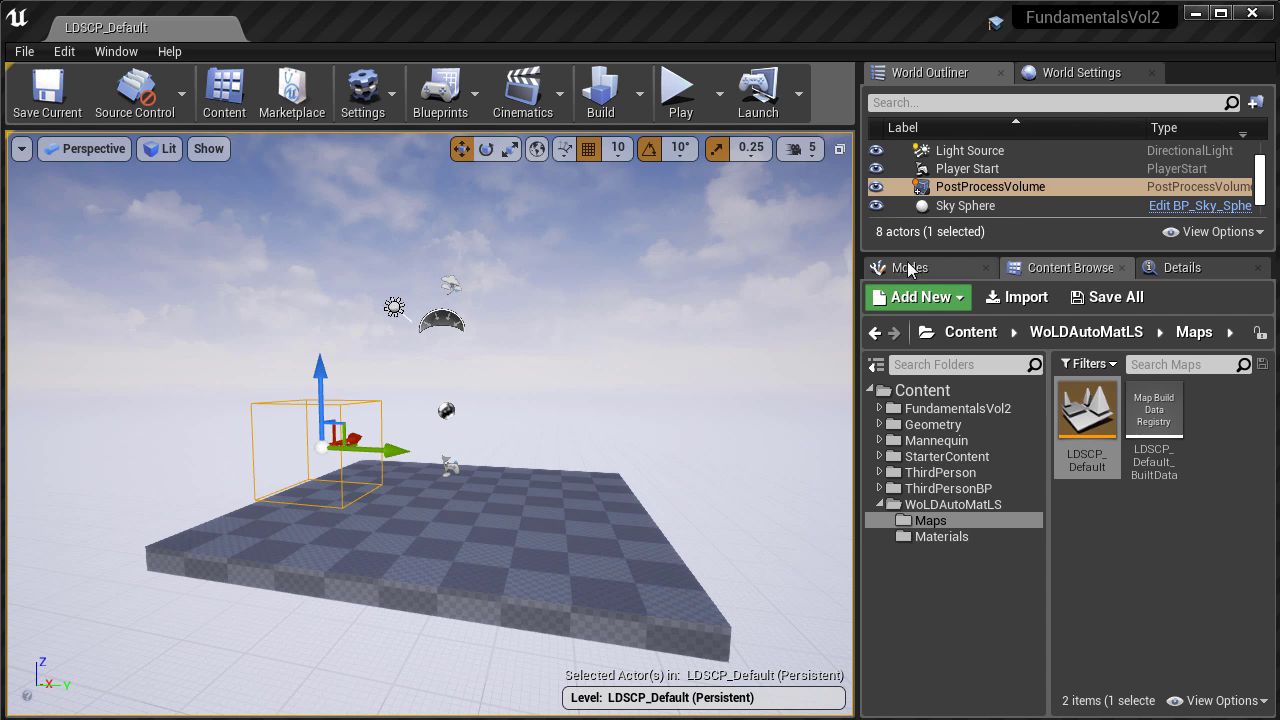
Step: Create a new landscape with no material, lowered to Z -50, using 63×63 quad sections and 8 × 8 components
left_click(918, 268)
left_click(999, 305)
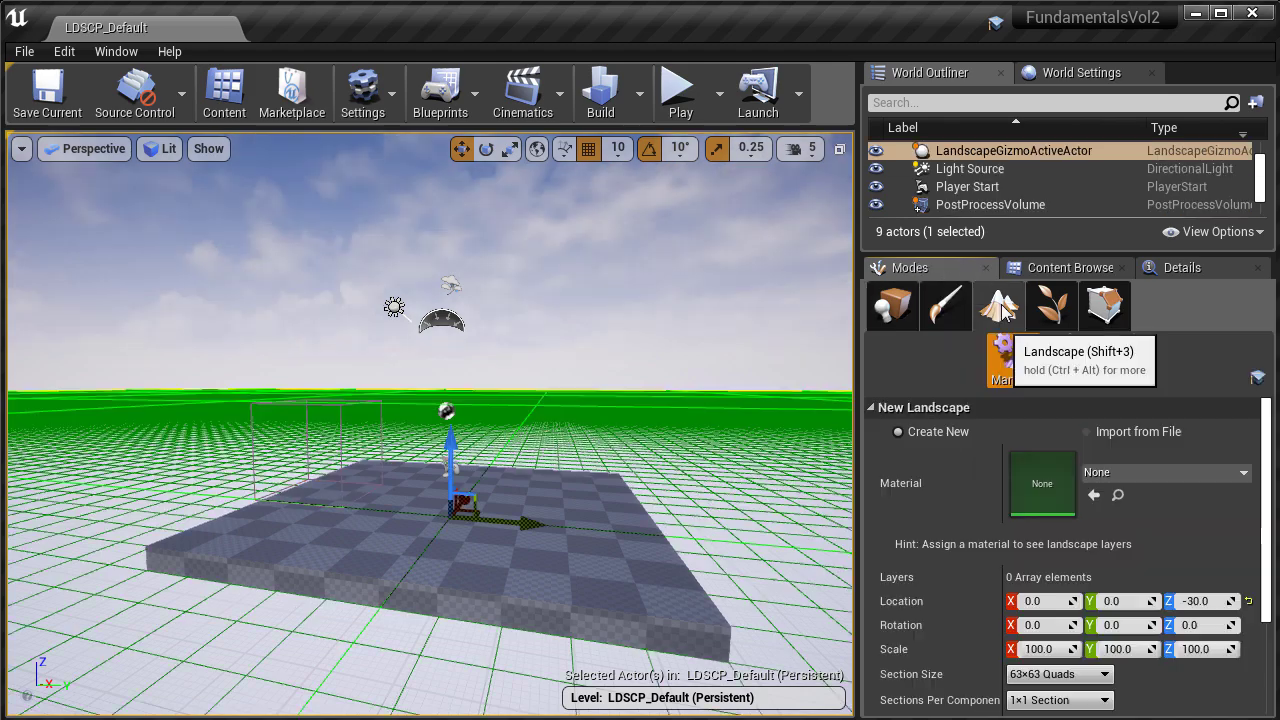
left_click_drag(452, 436, 452, 450)
right_click_drag(584, 442, 646, 438)
left_click_drag(446, 378, 446, 374)
right_click_drag(527, 500, 530, 548)
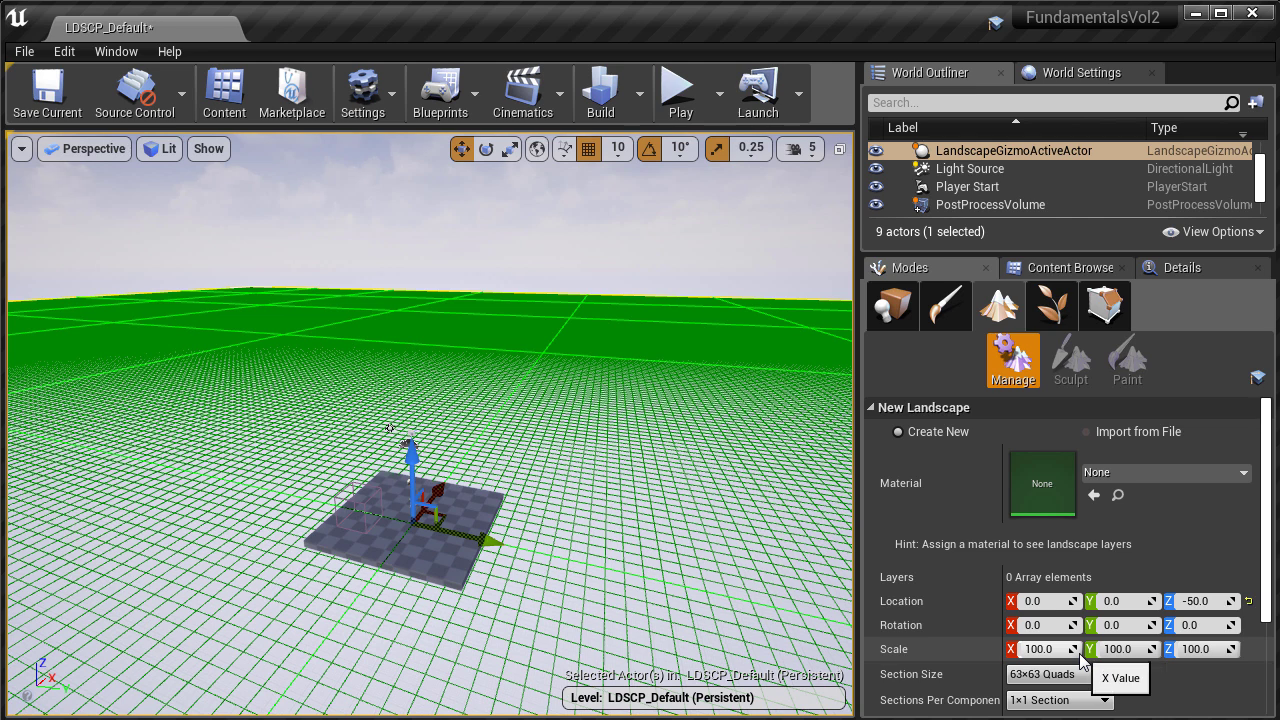
scroll(1080, 657, "down", 2)
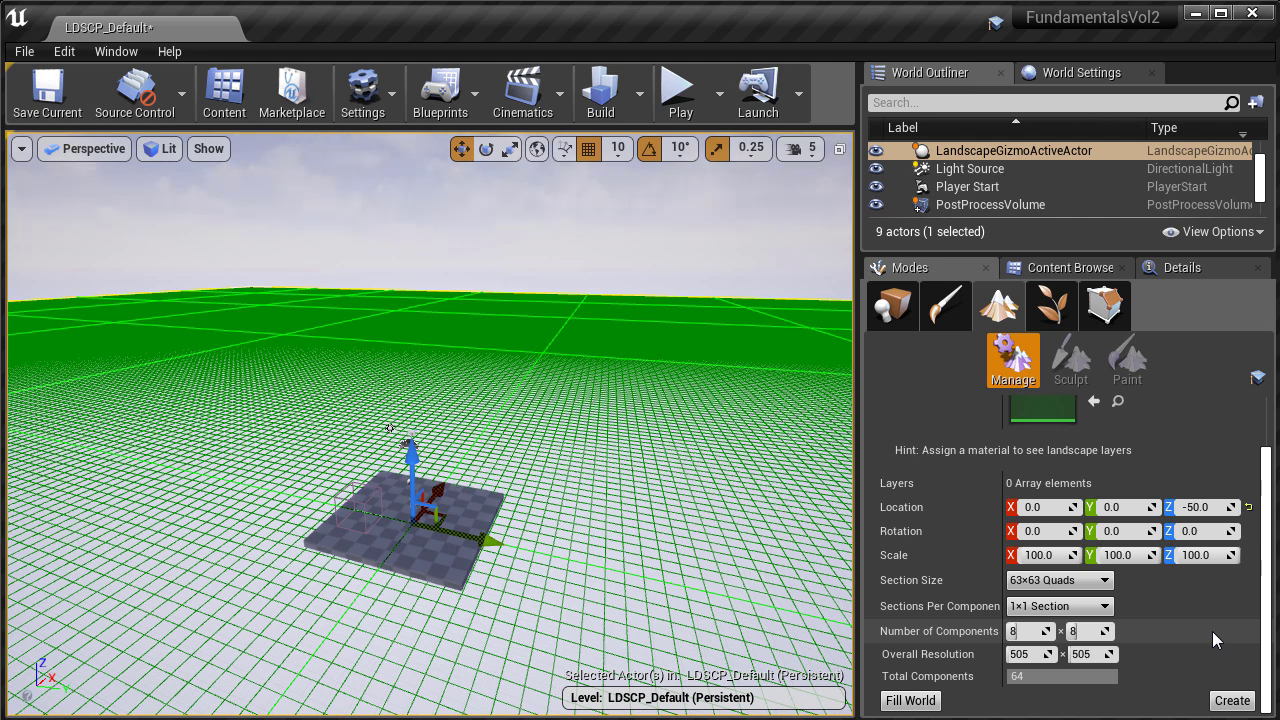
left_click(1232, 702)
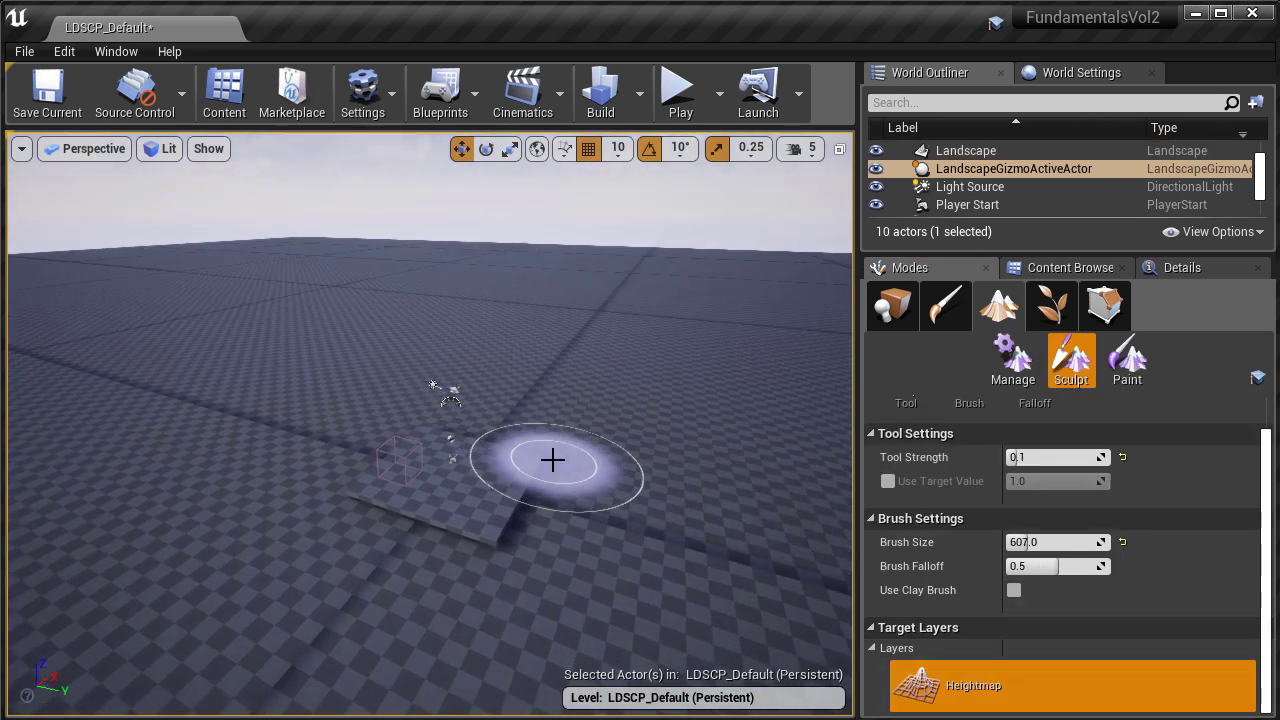
Step: Leave landscape editing, select the directional Light Source actor and set its mobility to Movable
key("shift+1")
mouse_move(452, 424)
right_mouse_down()
mouse_move(405, 431)
mouse_move(430, 428)
right_mouse_up()
key("w")
left_click(511, 338)
right_click_drag(549, 364, 556, 388)
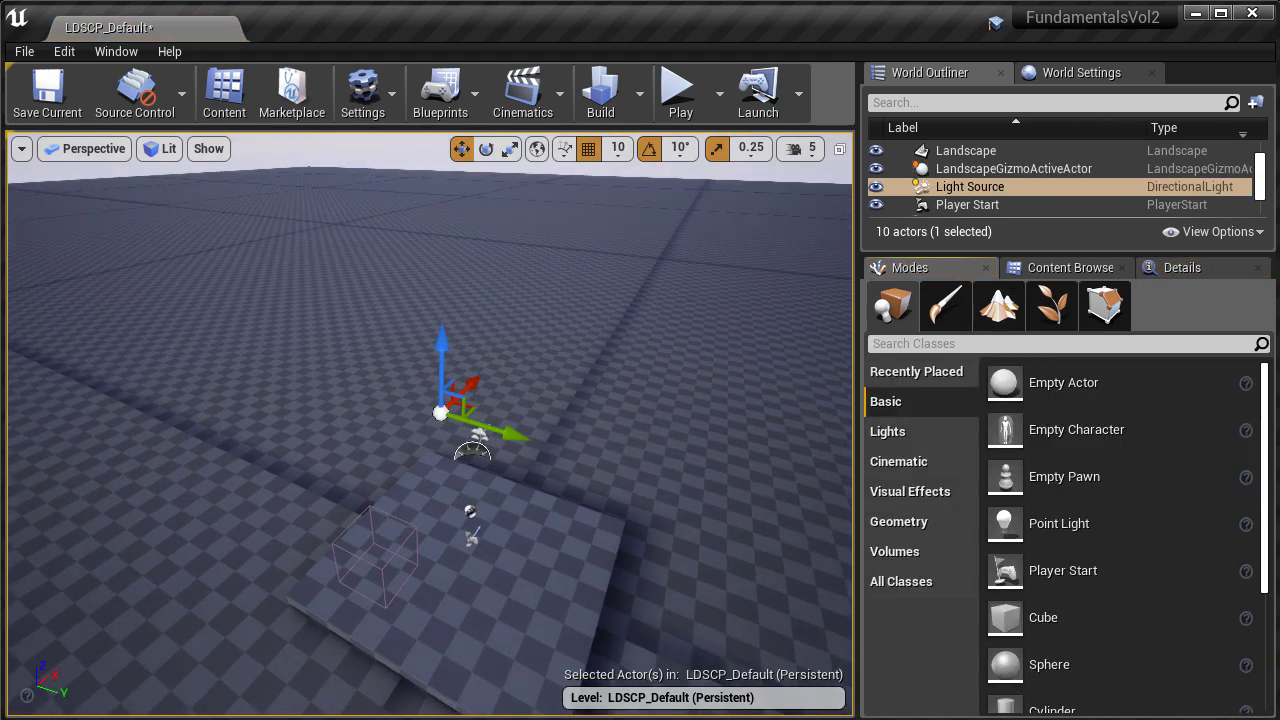
left_click(1153, 268)
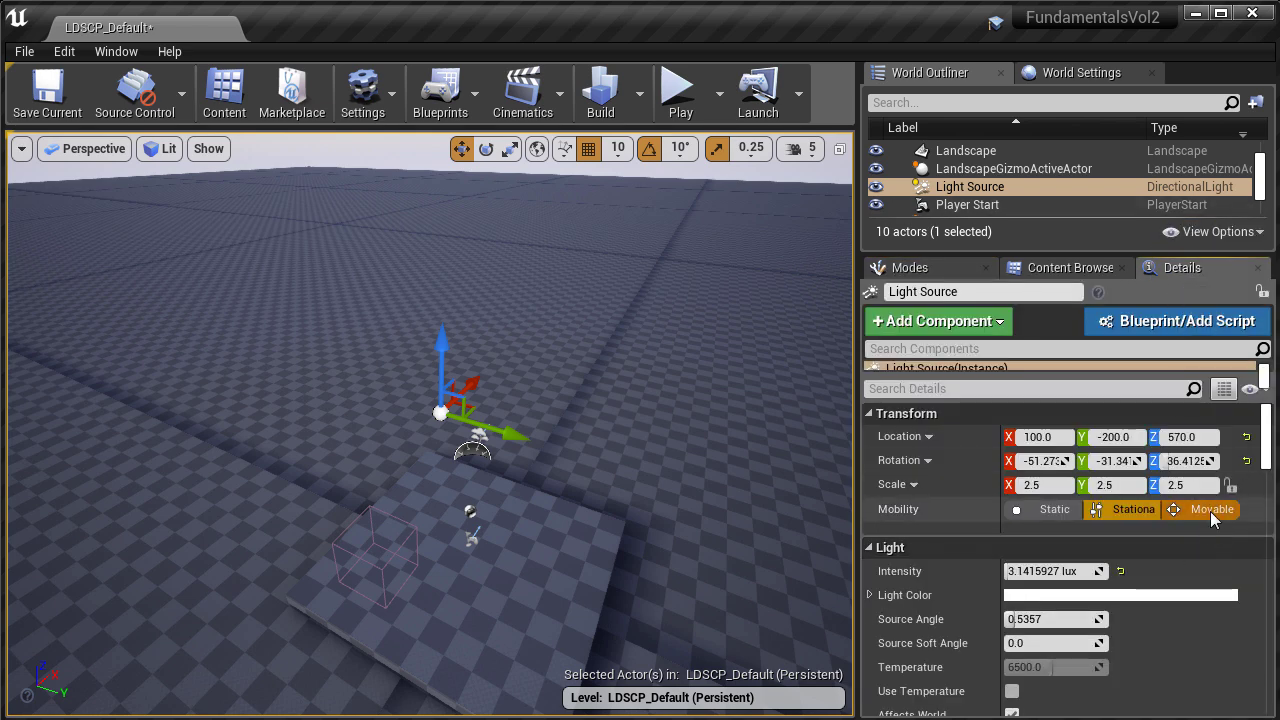
left_click(1212, 510)
right_click_drag(677, 500, 677, 470)
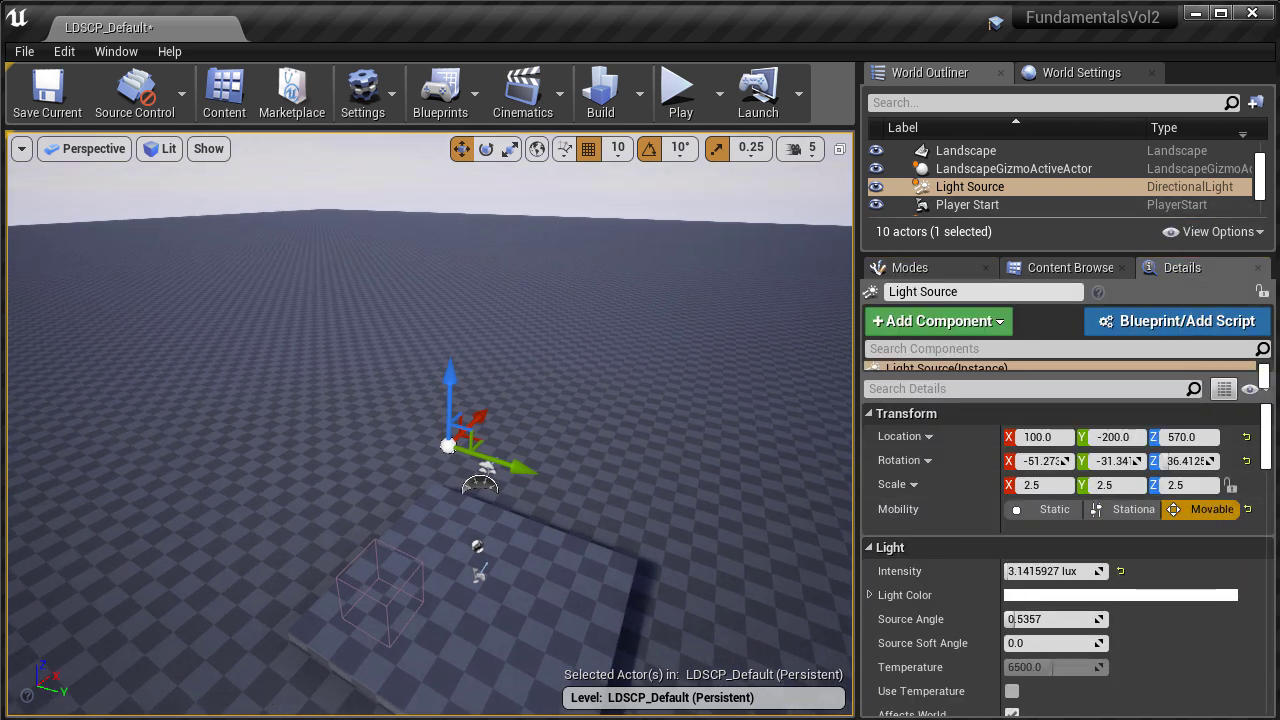
Step: Return to landscape sculpting and choose the Noise tool as the sculpting tool
left_click(930, 270)
left_click(996, 312)
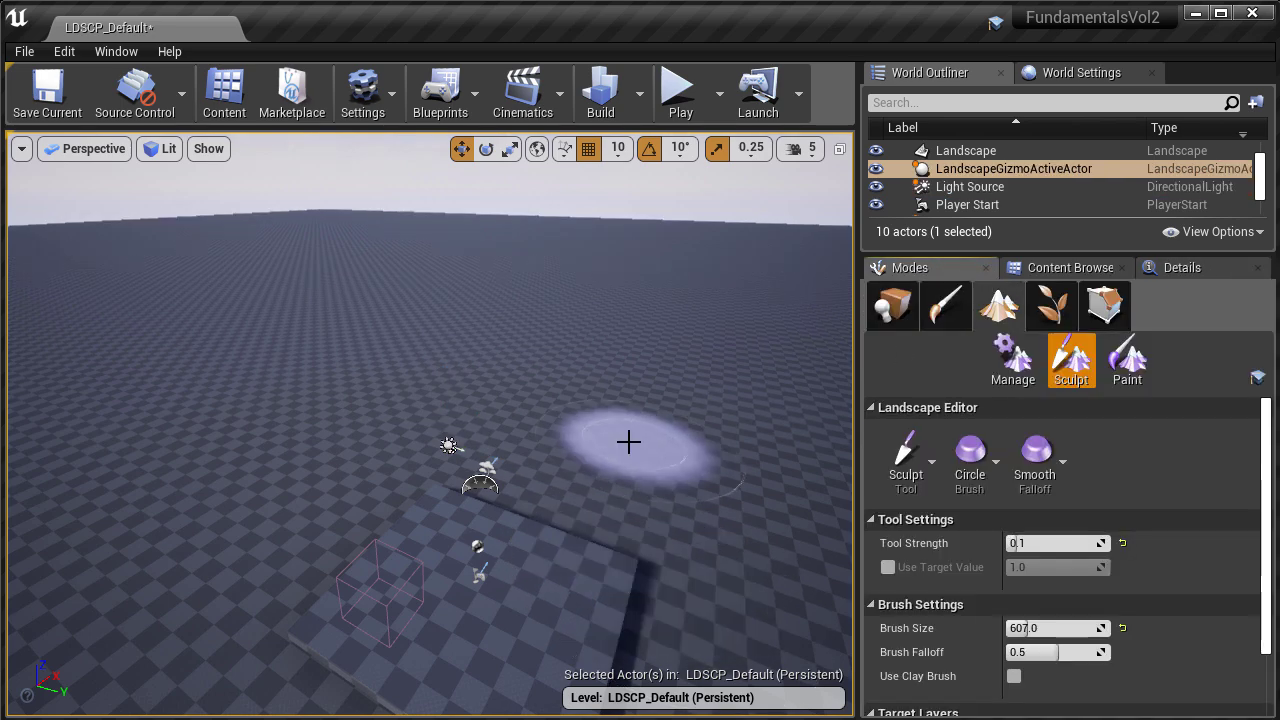
mouse_move(620, 446)
right_mouse_down()
mouse_move(590, 492)
mouse_move(548, 440)
mouse_move(510, 436)
right_mouse_up()
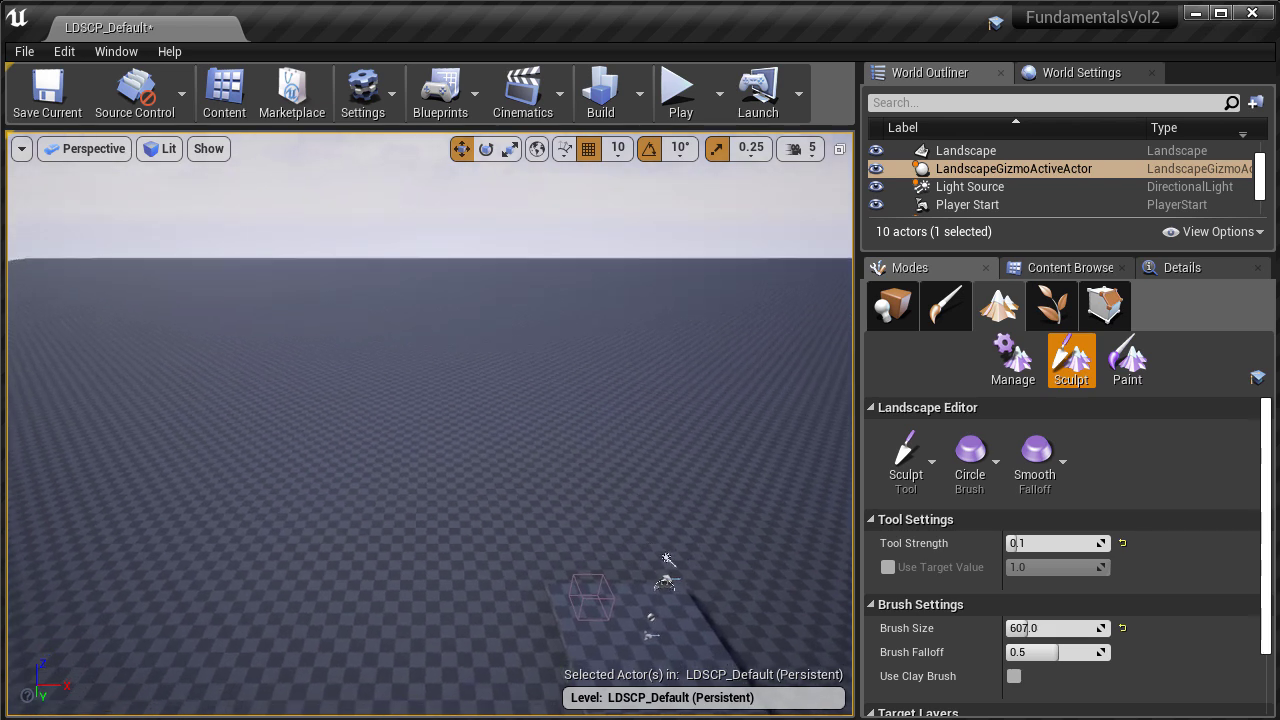
mouse_move(615, 400)
right_mouse_down()
mouse_move(610, 386)
mouse_move(620, 443)
right_mouse_up()
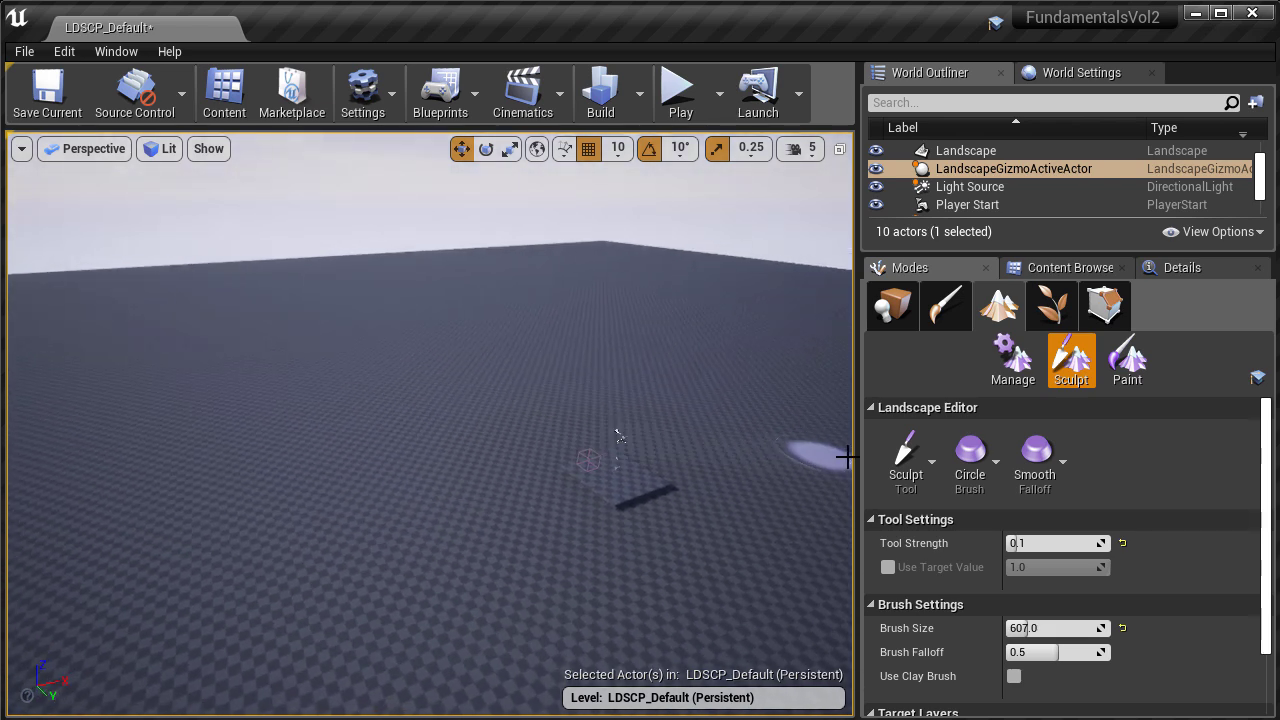
left_click(909, 473)
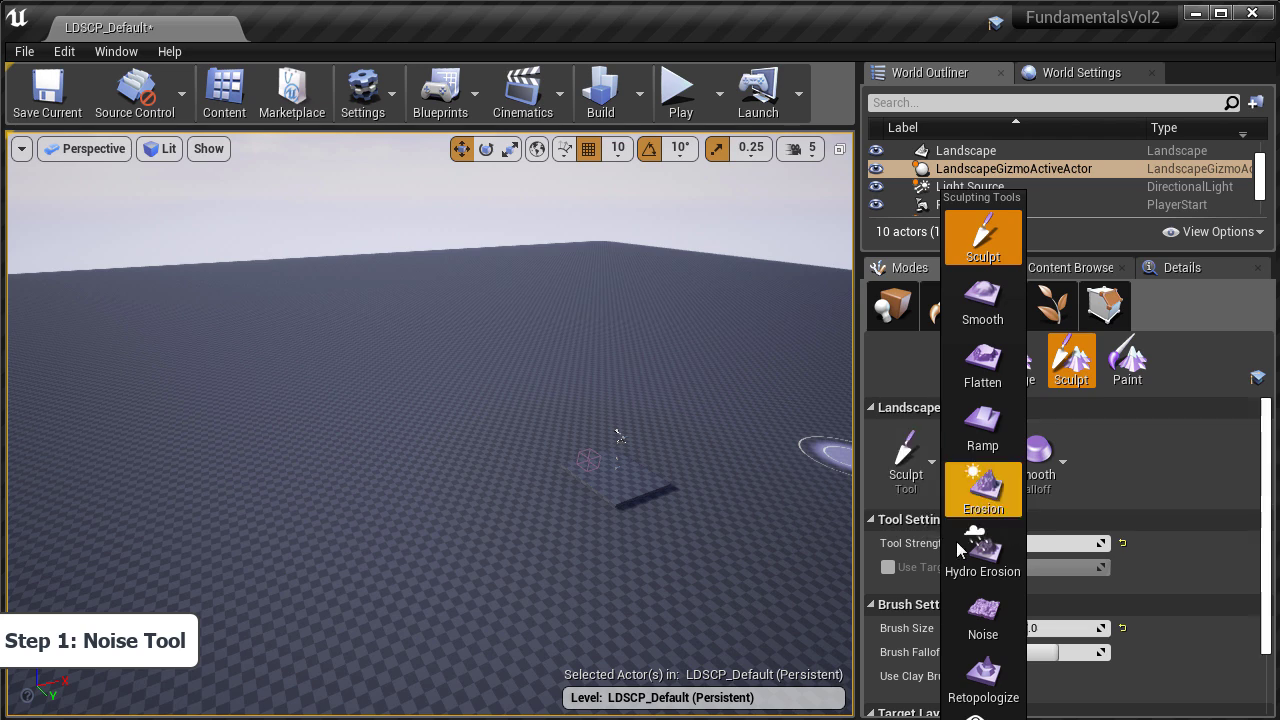
left_click(973, 618)
scroll(972, 620, "down", 2)
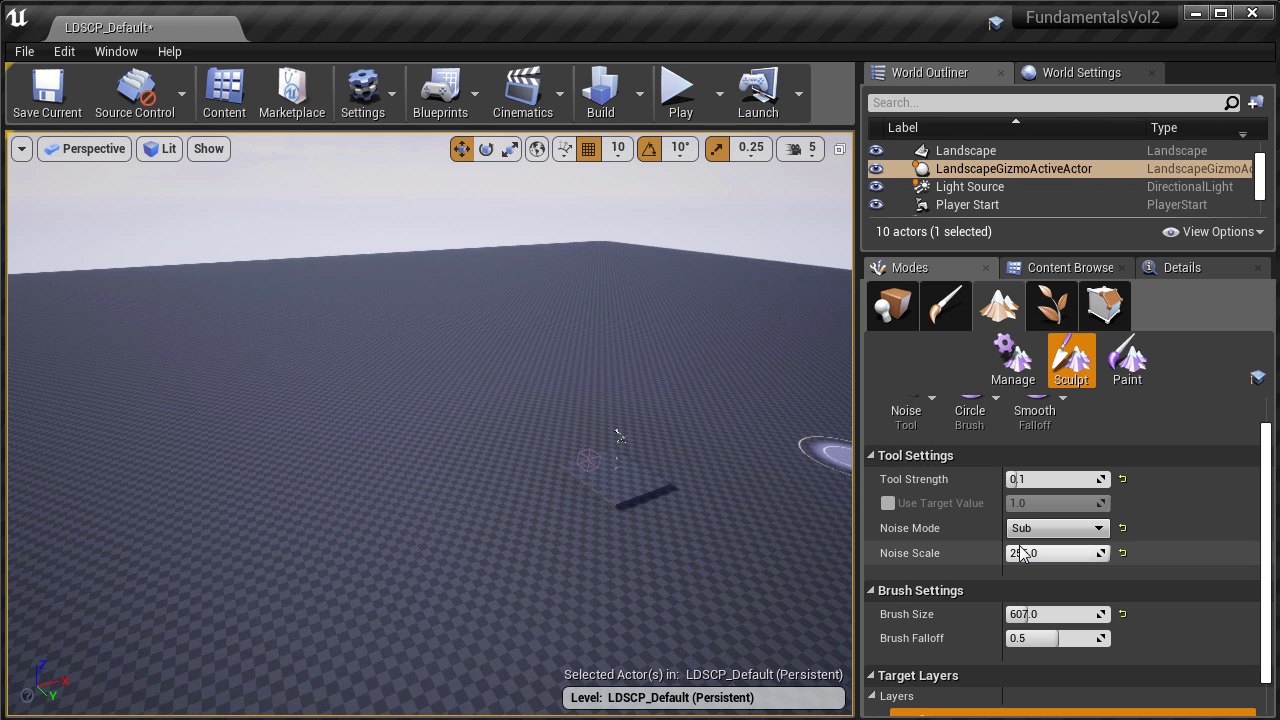
scroll(1020, 553, "up", 2)
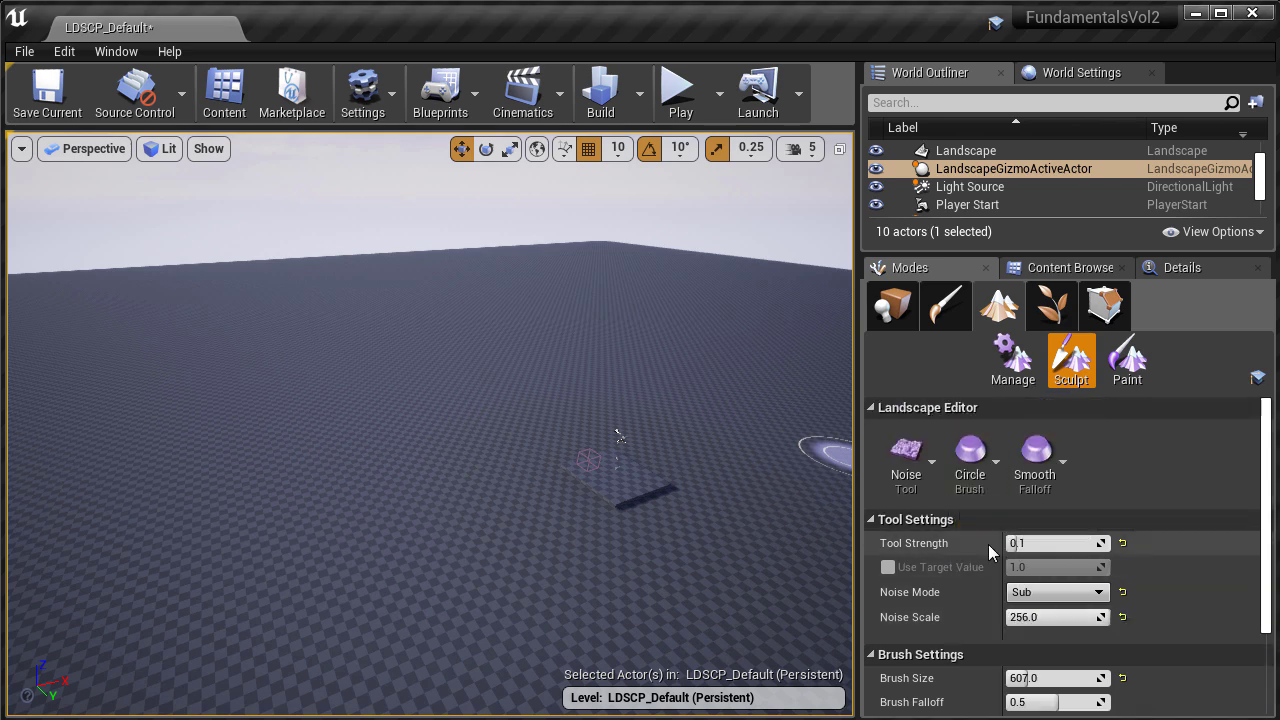
Step: Reset the Noise tool's strength, noise mode, noise scale and brush size to their default values
left_click(1036, 460)
left_click(1050, 550)
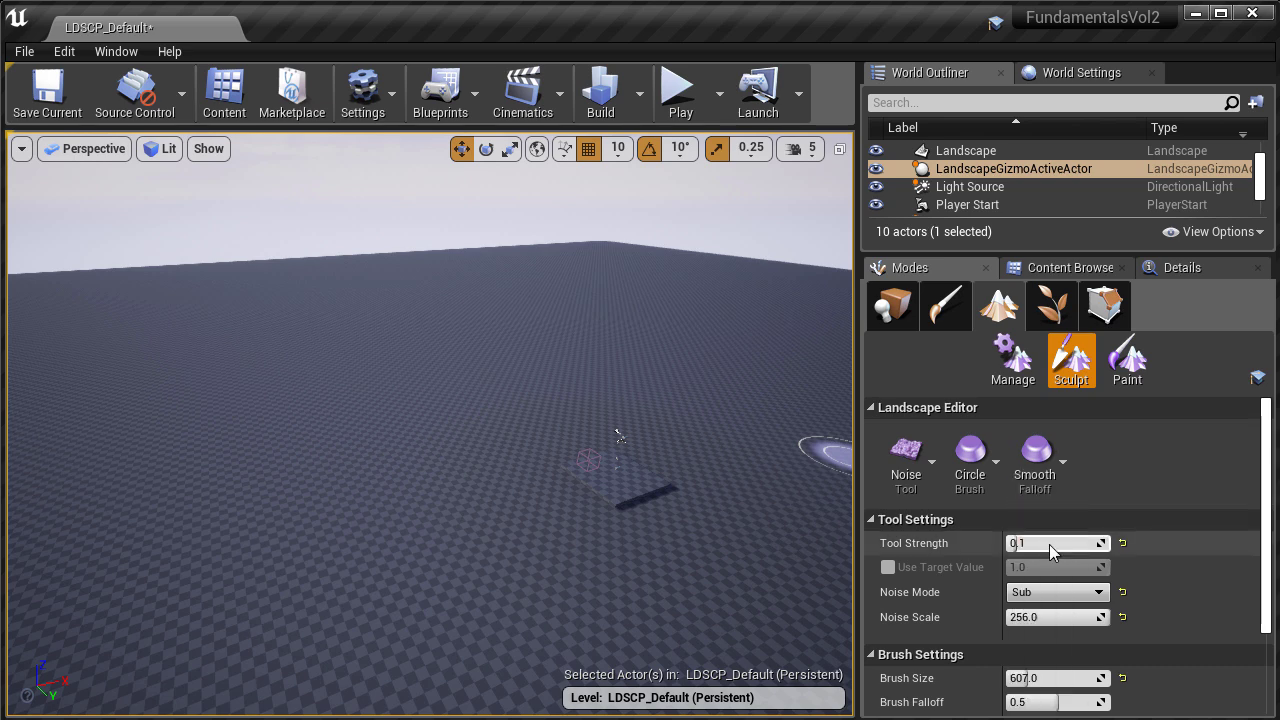
scroll(1050, 550, "down", 2)
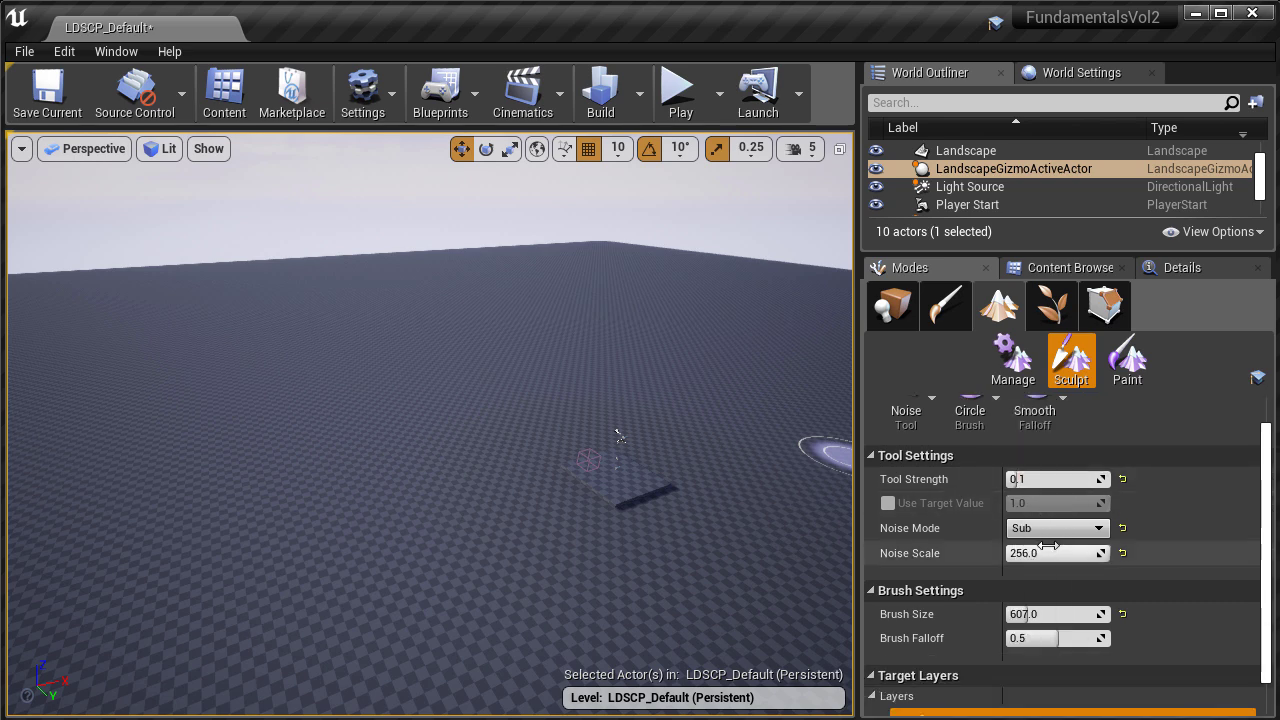
left_click(1122, 479)
left_click(1122, 528)
left_click(1122, 552)
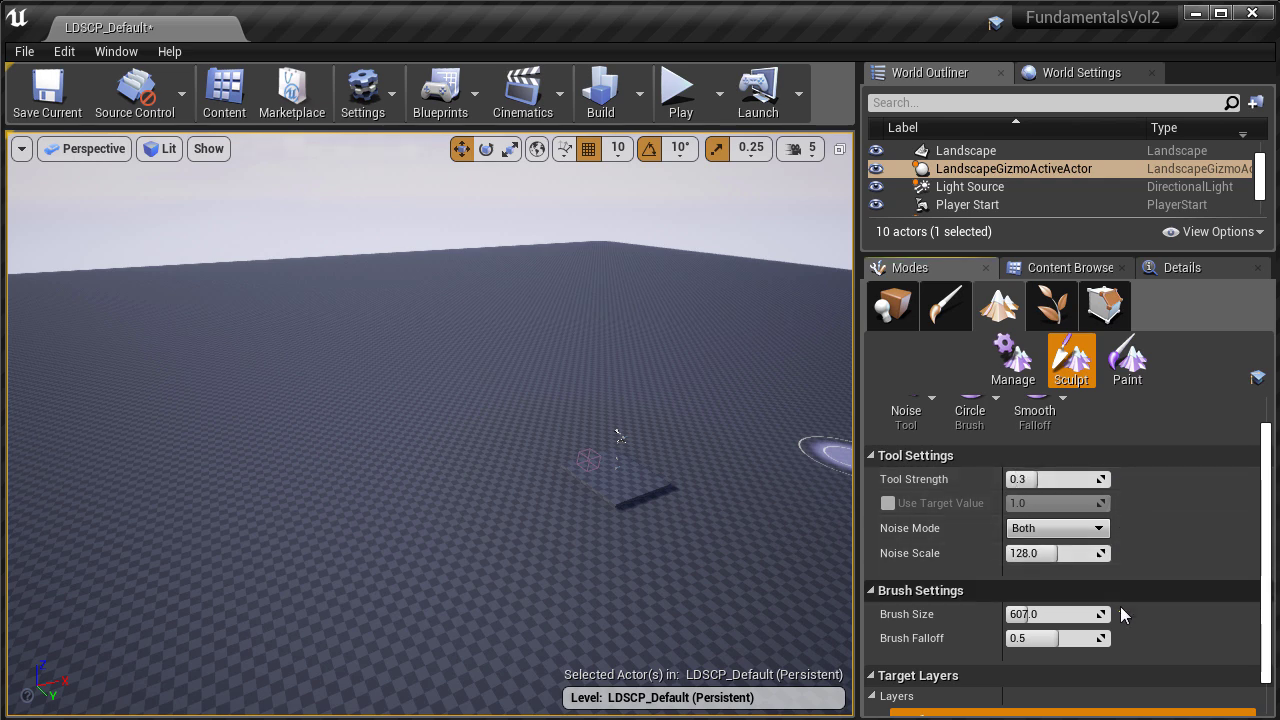
left_click(1122, 614)
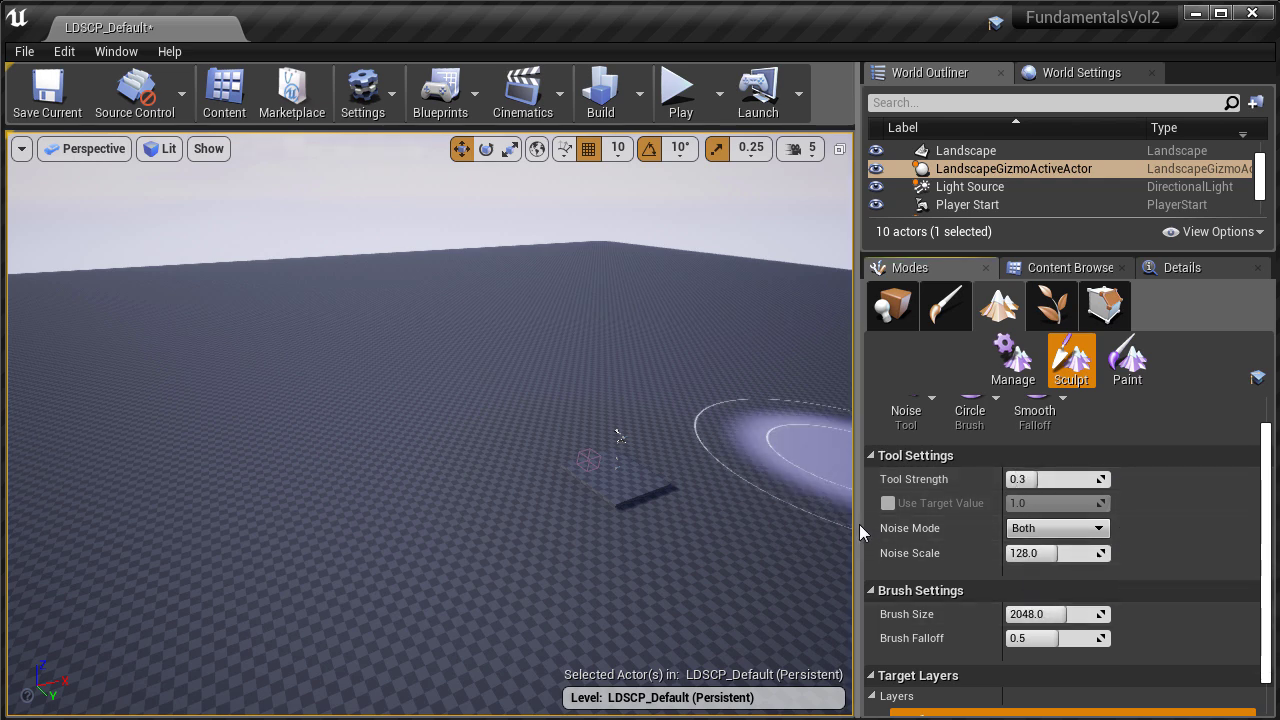
Step: Configure the Noise tool with tool strength 0.01, noise mode Both and noise scale 256
left_click(1030, 479)
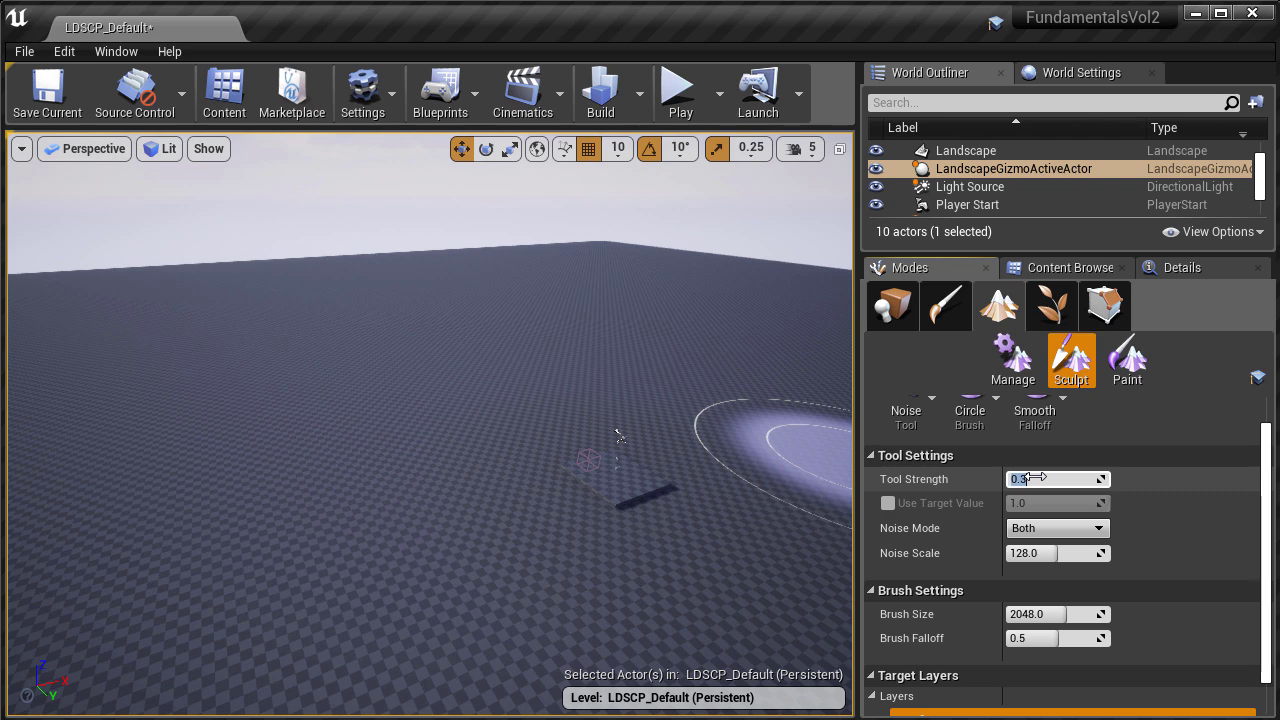
type(".01")
key("Return")
left_click(1079, 536)
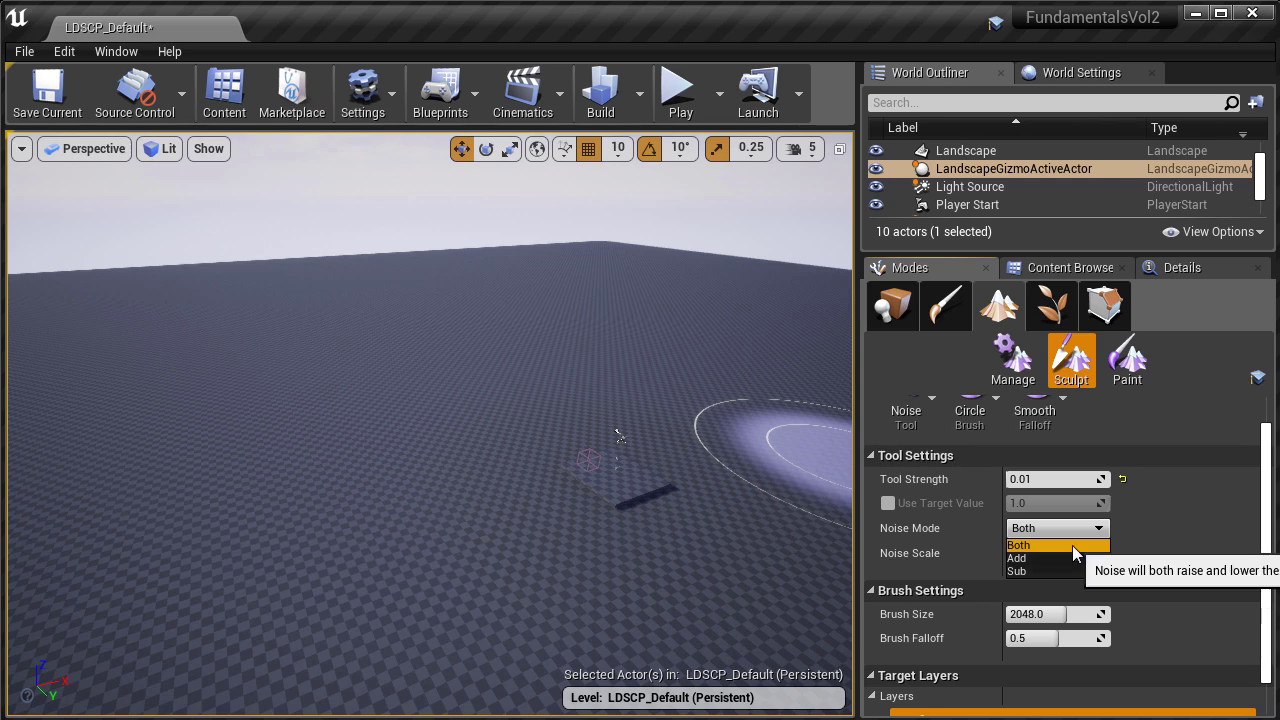
left_click(1073, 547)
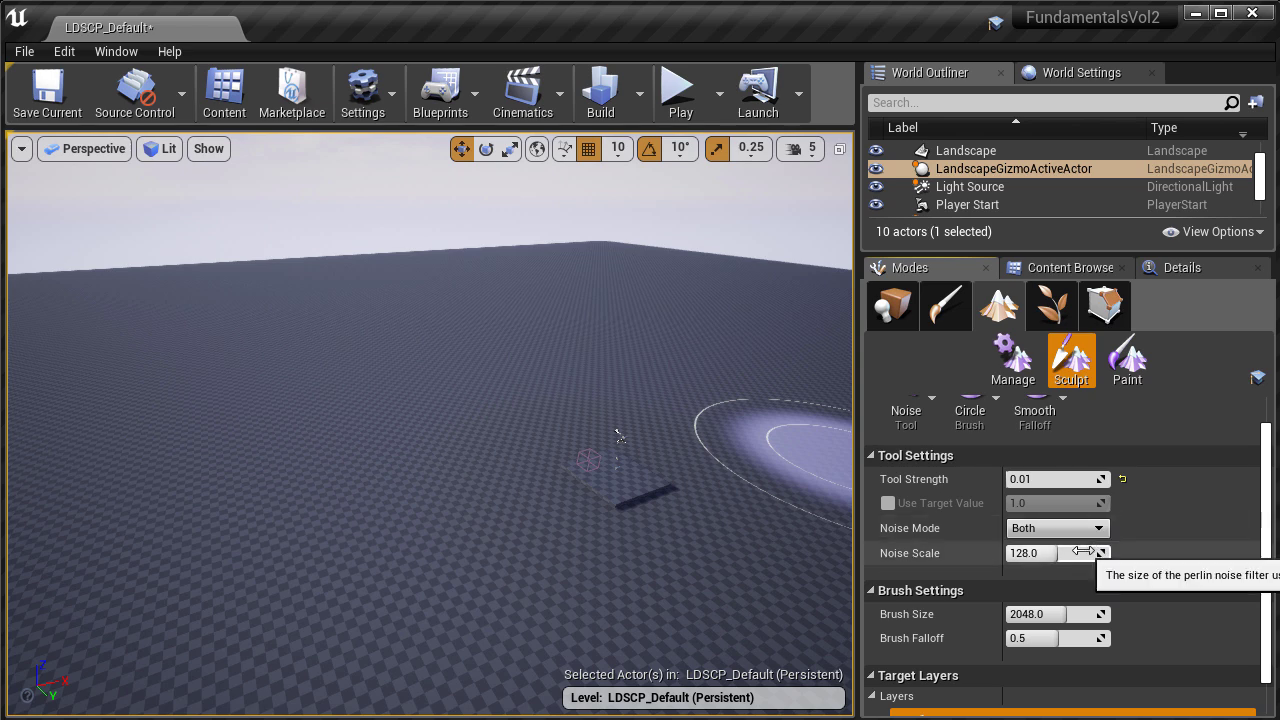
left_click(1083, 551)
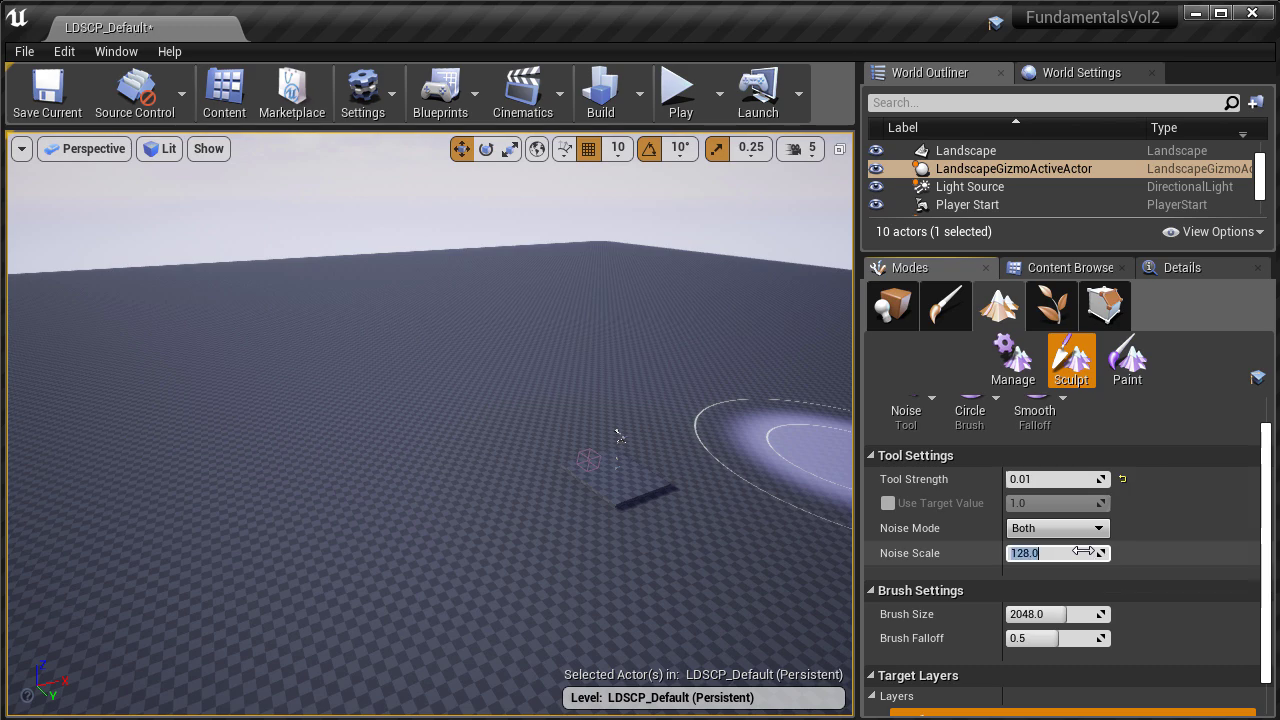
type("256")
key("Return")
Step: Paint a trial noise stroke across the landscape at noise scale 256, and undo it
right_click_drag(418, 492, 560, 505)
mouse_move(490, 427)
left_mouse_down()
mouse_move(557, 417)
mouse_move(574, 457)
mouse_move(431, 512)
mouse_move(522, 407)
mouse_move(578, 466)
left_mouse_up()
key("ctrl+z")
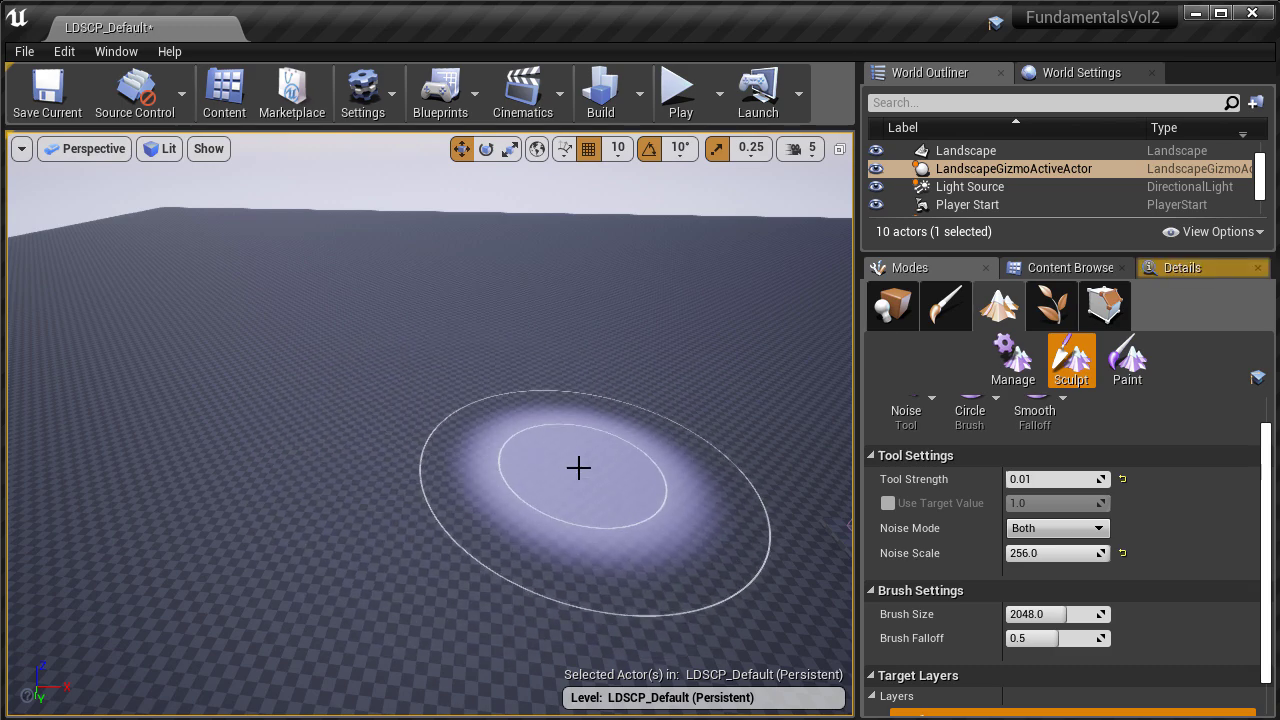
Step: Try a noise stroke on the landscape with the noise scale set to 16, and undo it
left_click(1053, 553)
type("16")
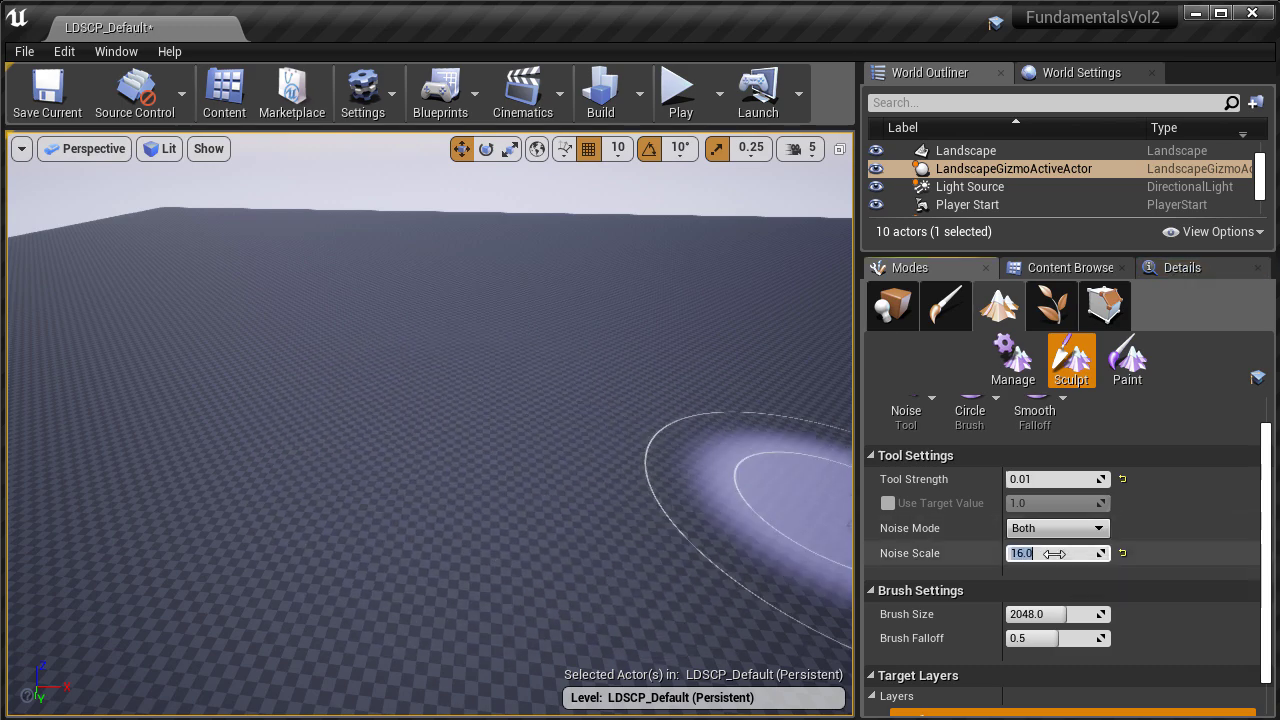
key("Return")
mouse_move(364, 428)
left_mouse_down()
mouse_move(323, 463)
mouse_move(429, 486)
mouse_move(668, 432)
left_mouse_up()
key("ctrl+z")
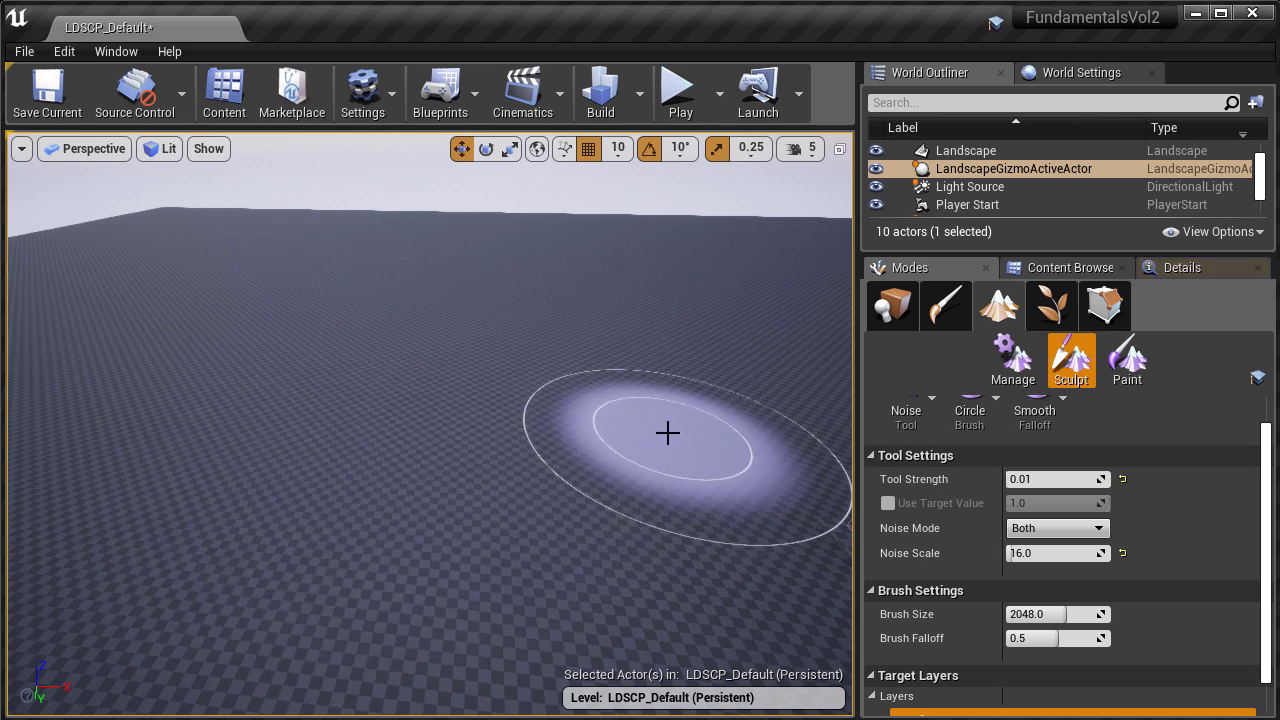
Step: Set the Noise tool's noise scale to 256 and its brush size to 7000
left_click(1062, 557)
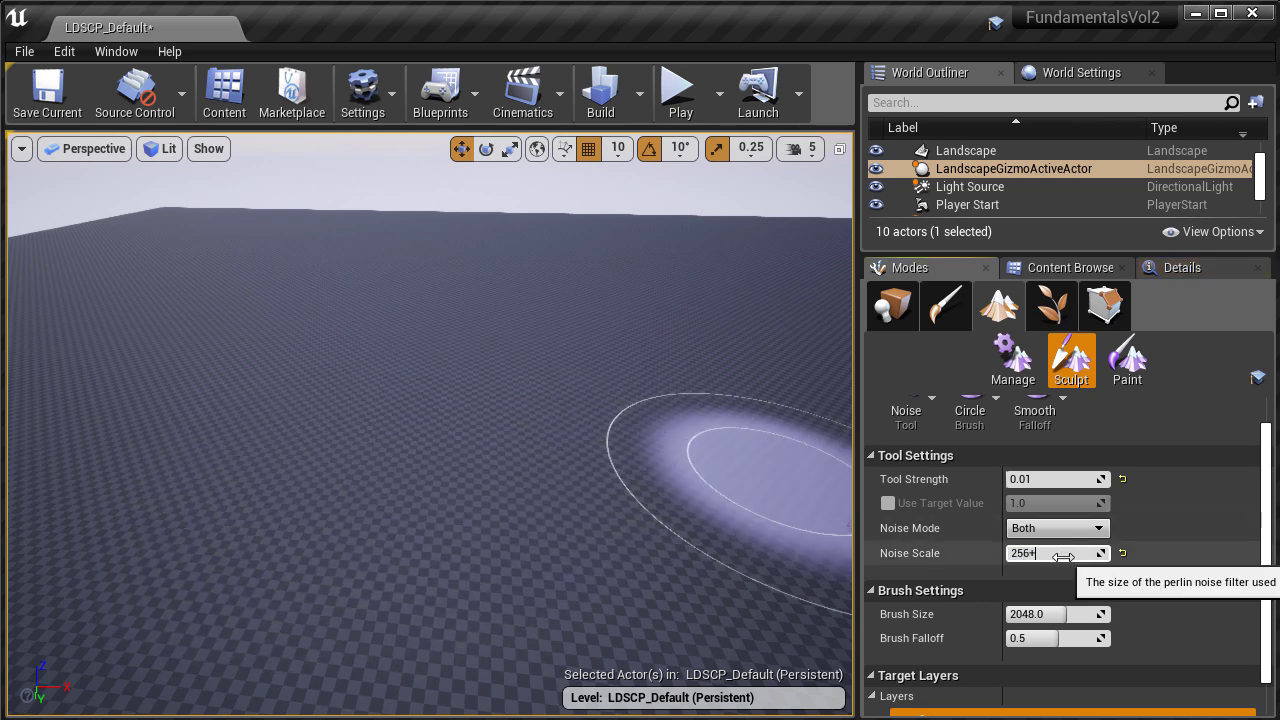
type("256")
key("Return")
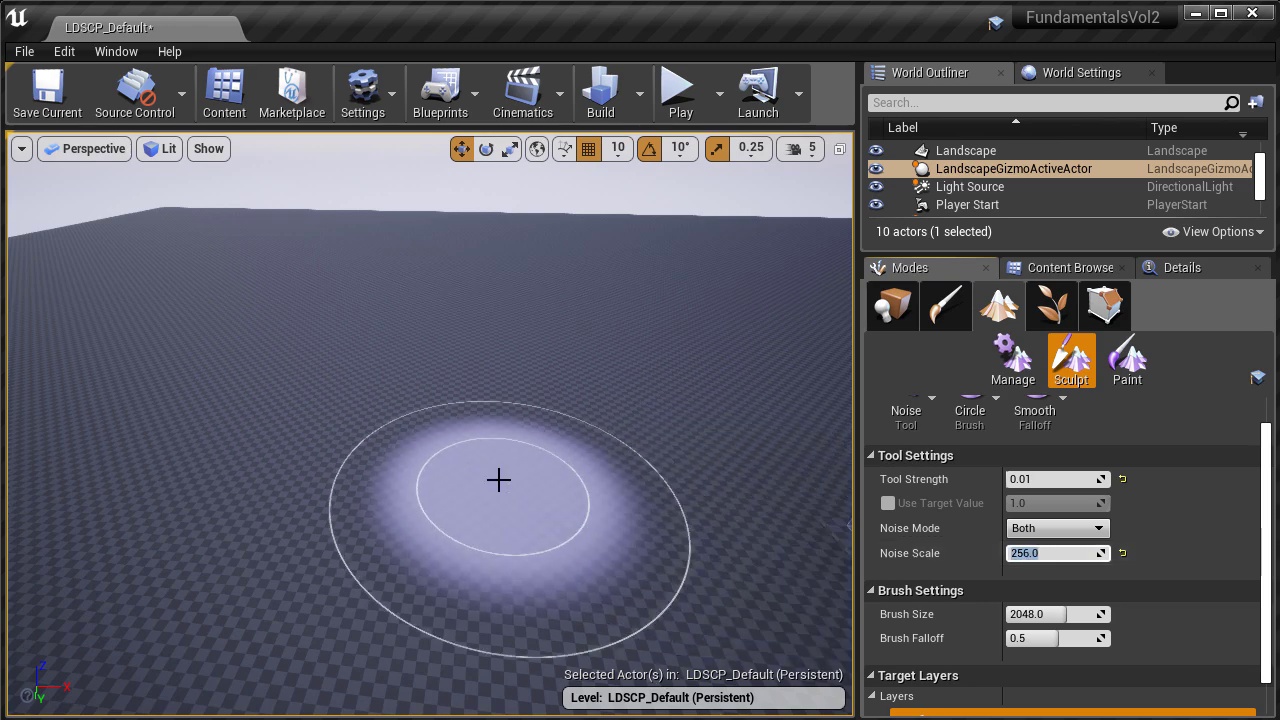
right_click_drag(494, 460, 502, 482)
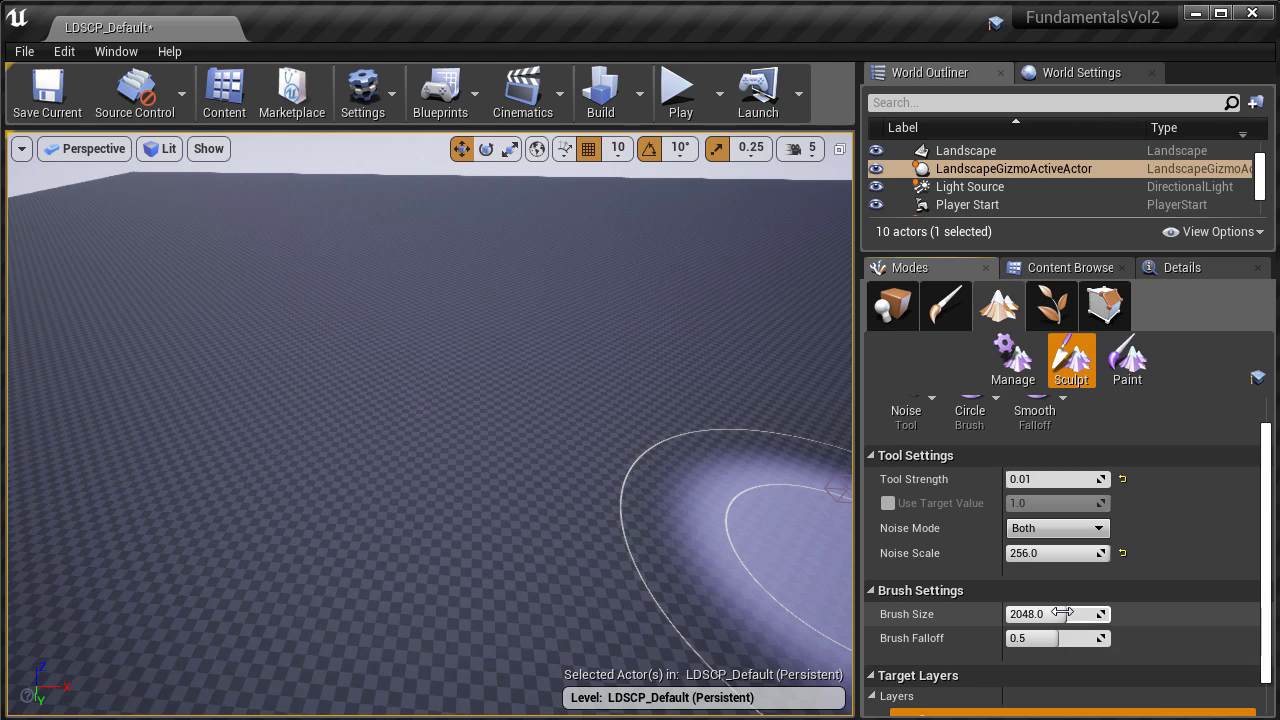
left_click(1060, 613)
type("7000")
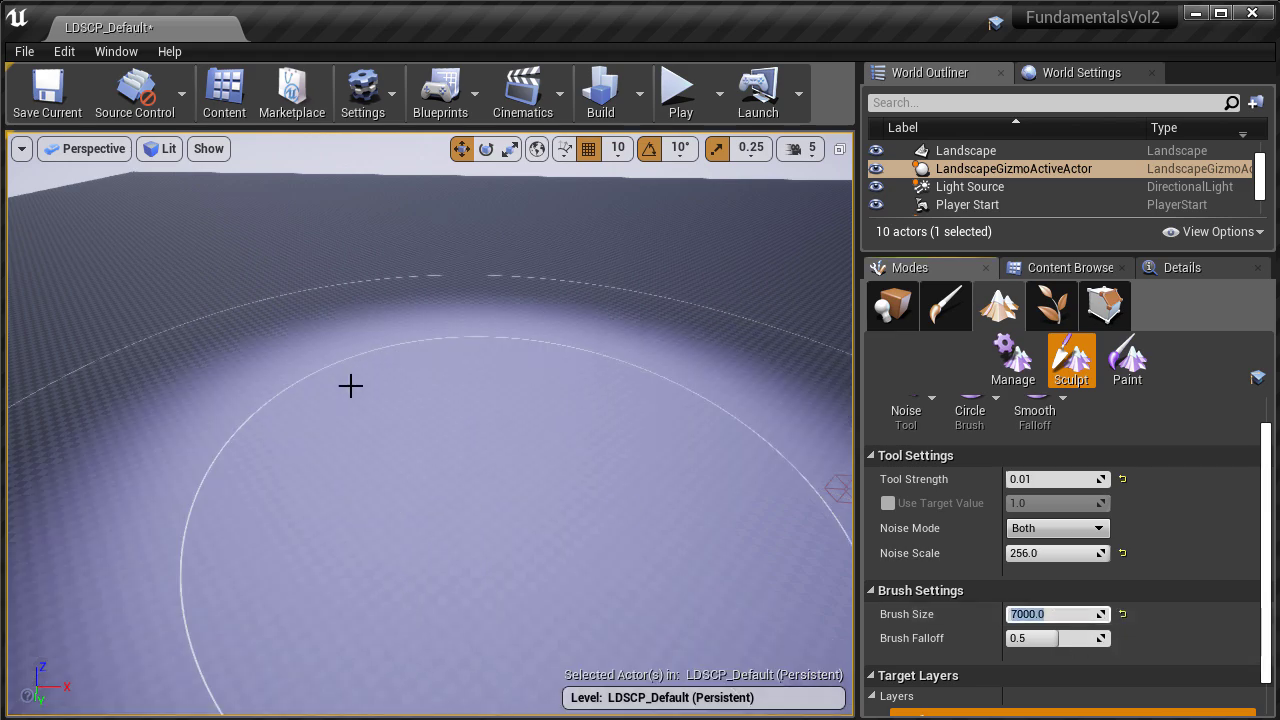
Step: Paint noise over one side of the landscape with the 7000-size brush in Both mode, working toward its corners
scroll(351, 386, "down", 5)
mouse_move(400, 368)
right_mouse_down()
mouse_move(445, 405)
mouse_move(400, 333)
mouse_move(465, 315)
mouse_move(475, 355)
right_mouse_up()
mouse_move(659, 339)
right_mouse_down()
mouse_move(651, 283)
mouse_move(641, 331)
right_mouse_up()
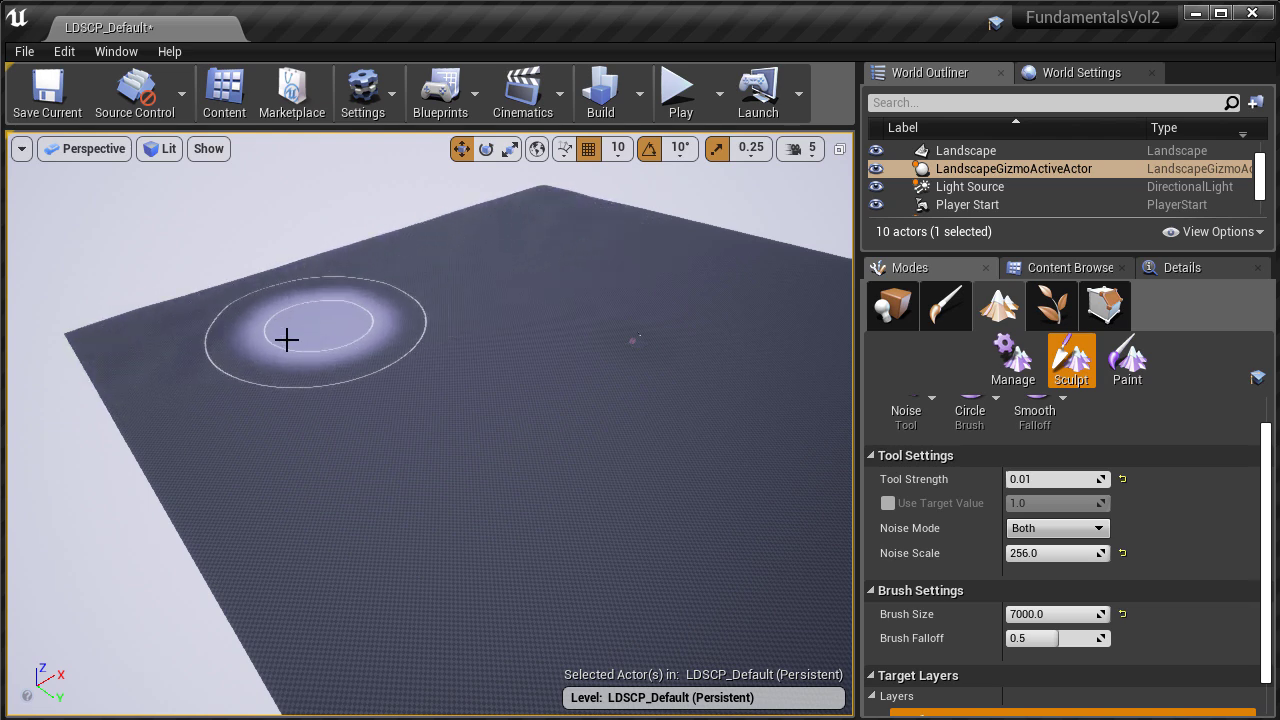
left_click_drag(286, 340, 234, 463)
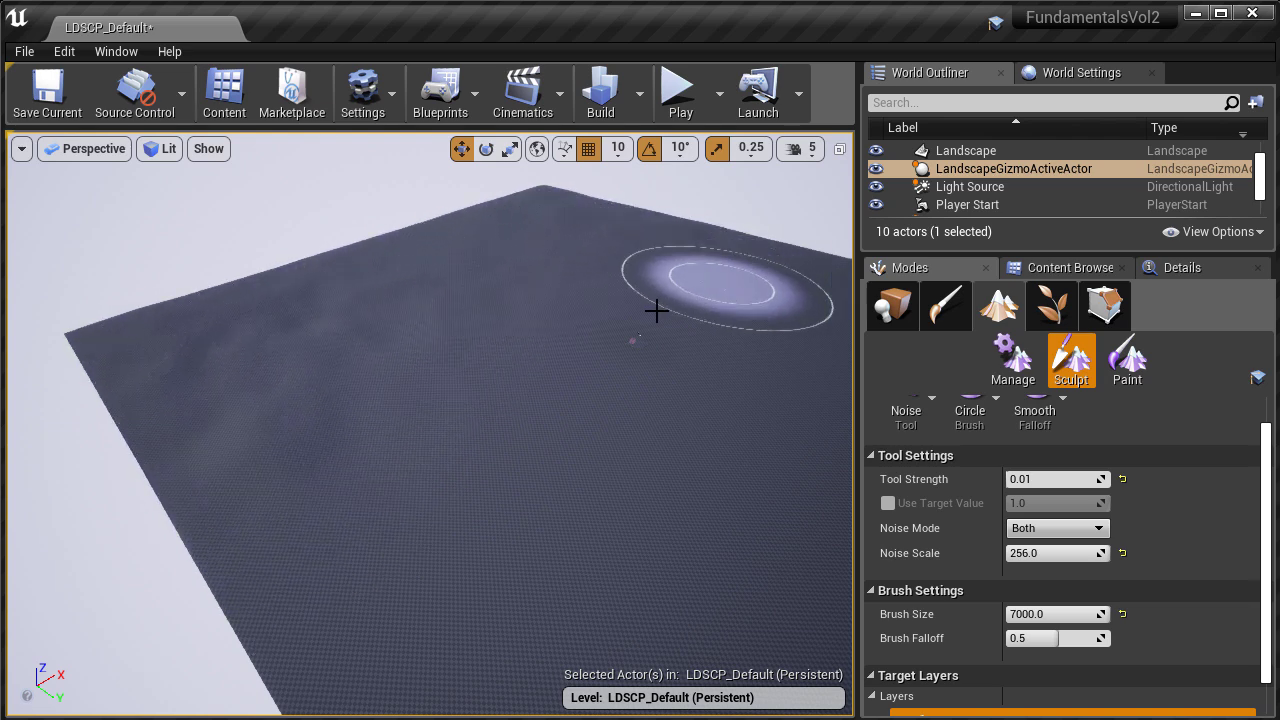
right_click_drag(735, 490, 840, 494)
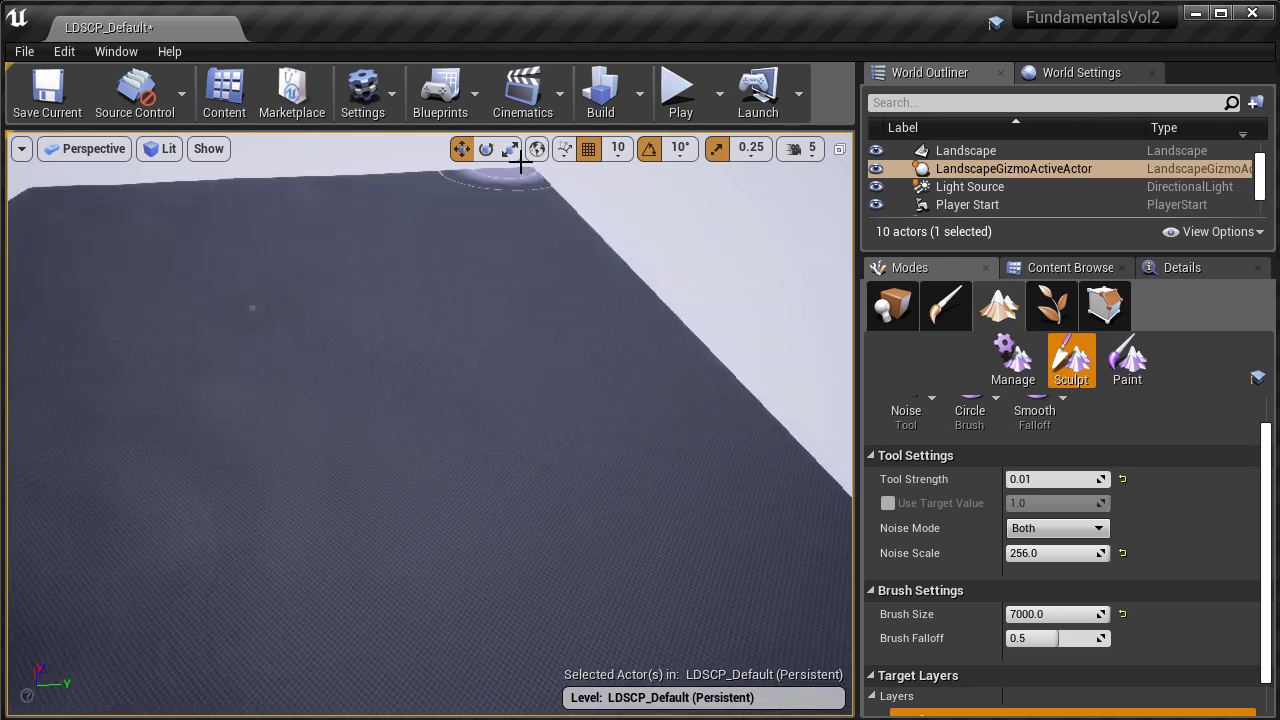
right_click_drag(591, 531, 760, 522)
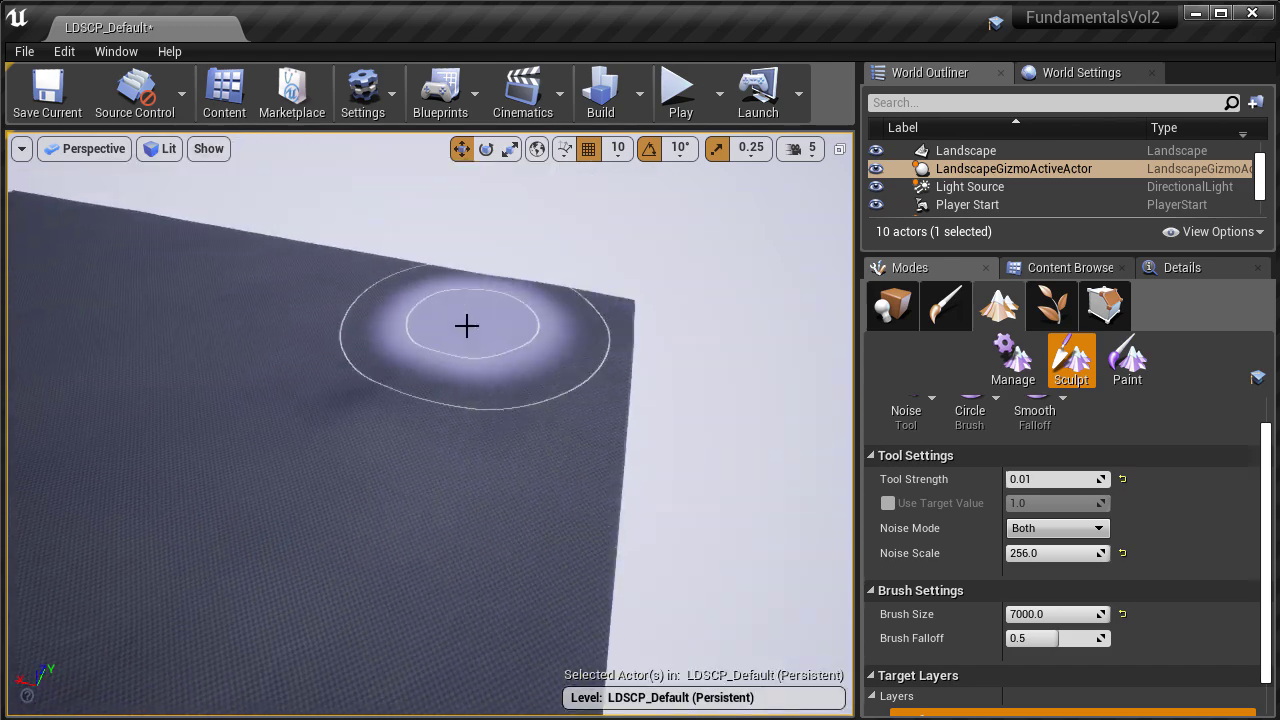
Step: Extend the noise over the landscape's middle and remaining edges to form low hills across the terrain
right_click_drag(466, 326, 280, 285)
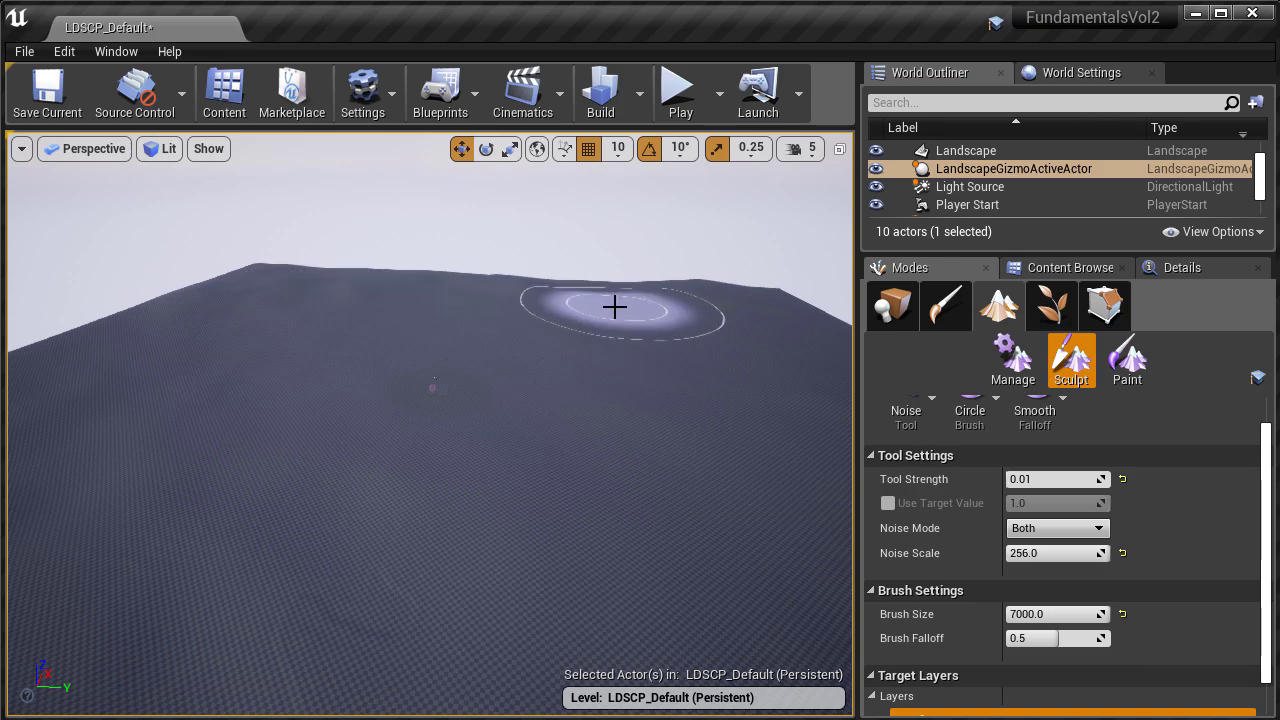
right_click_drag(532, 362, 361, 343)
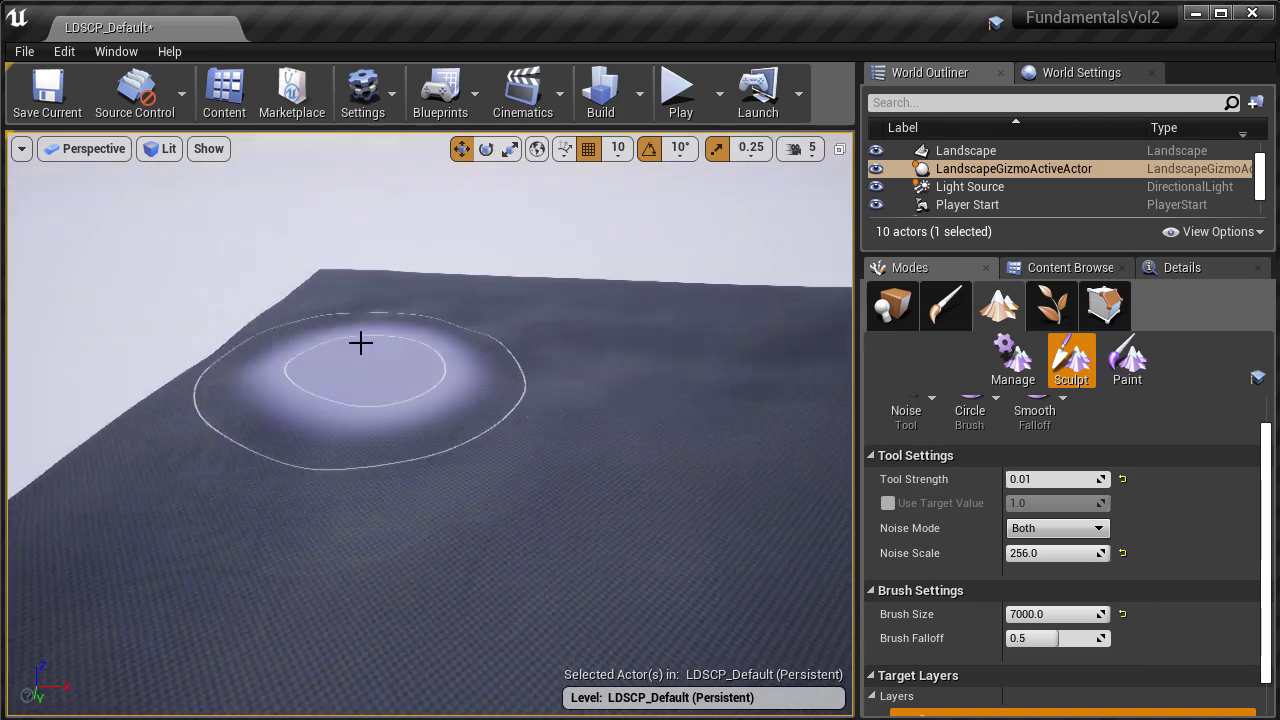
right_click_drag(500, 373, 350, 391)
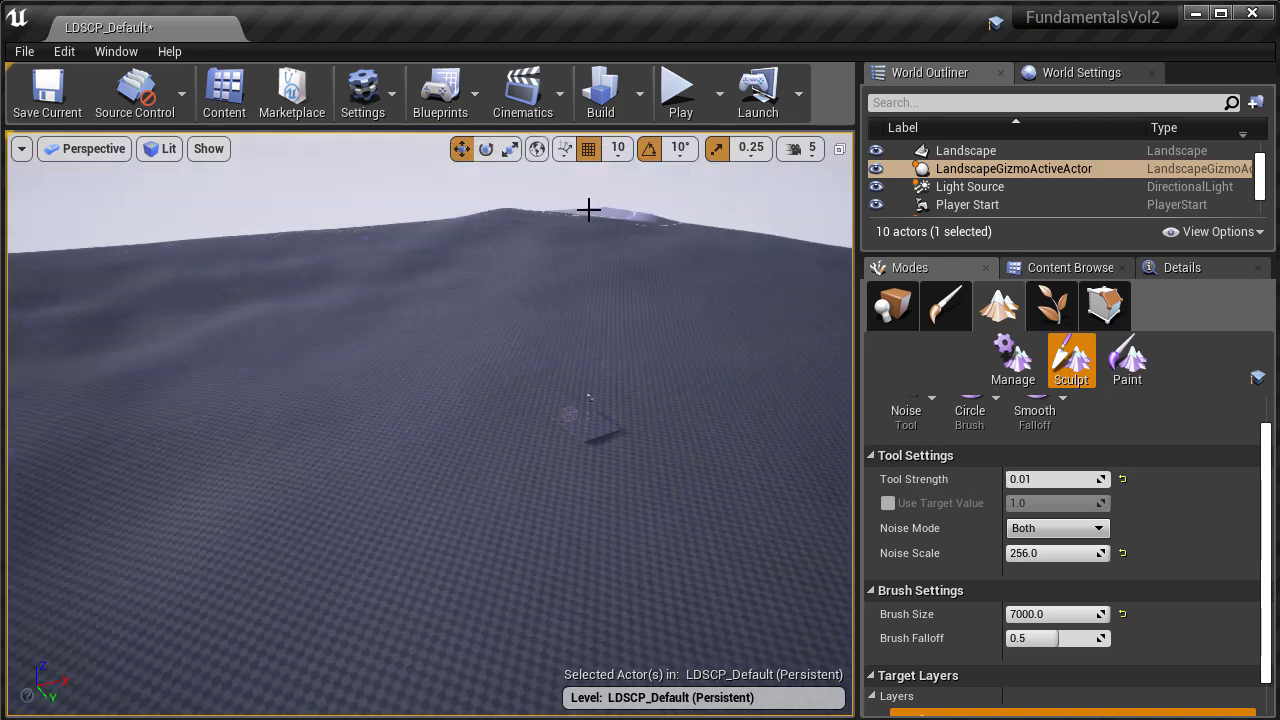
right_click_drag(589, 397, 628, 477)
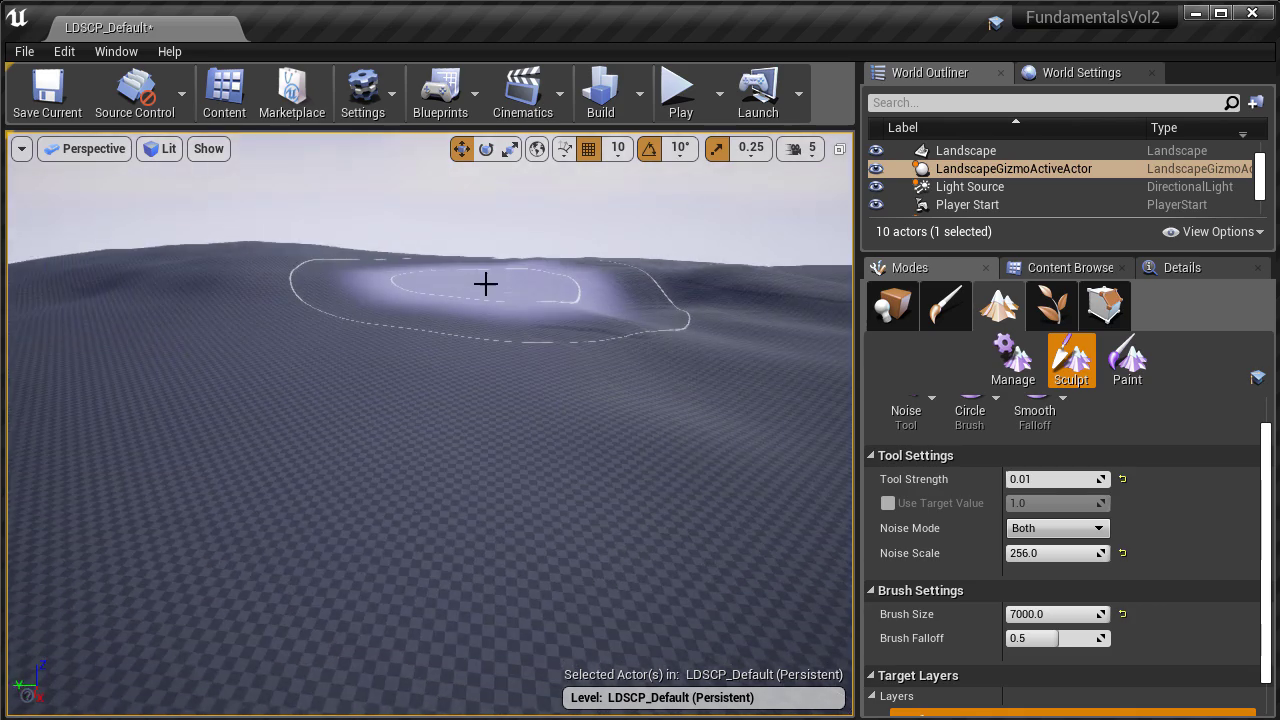
Step: Maximize the viewport and brush more Both-mode noise over the hills surrounding the player start
right_click_drag(485, 284, 465, 280)
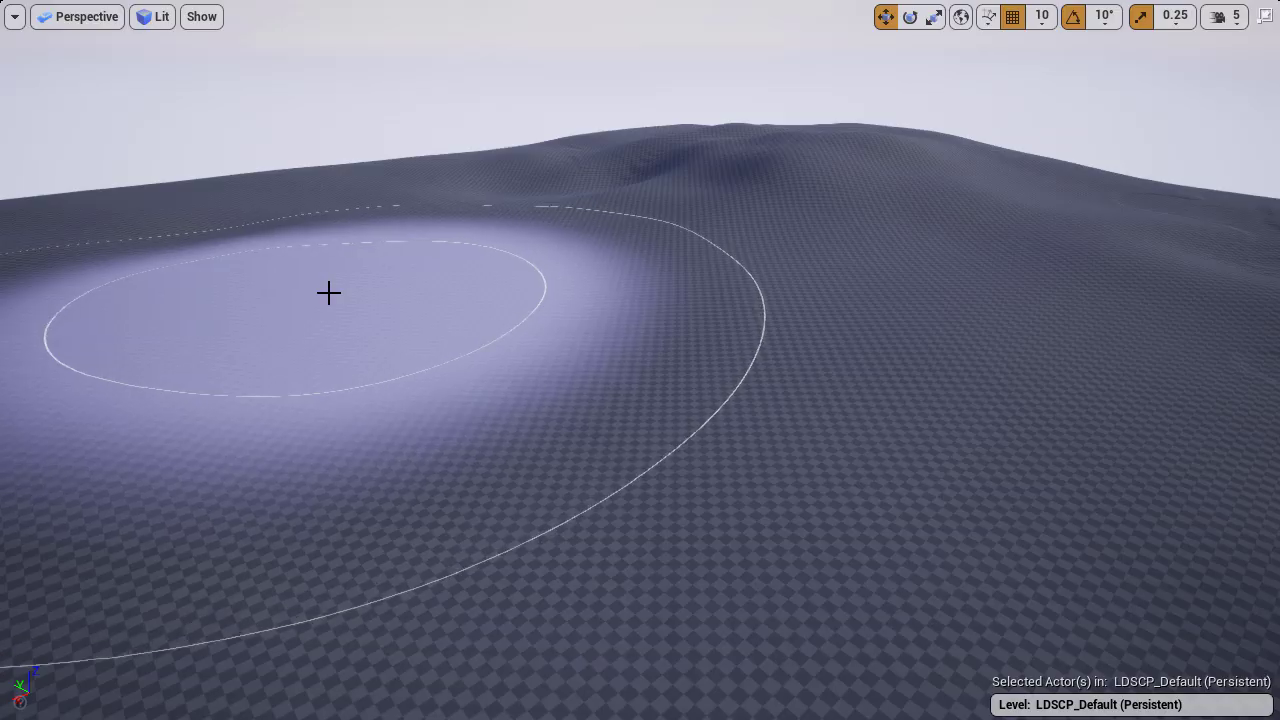
right_click_drag(329, 291, 345, 245)
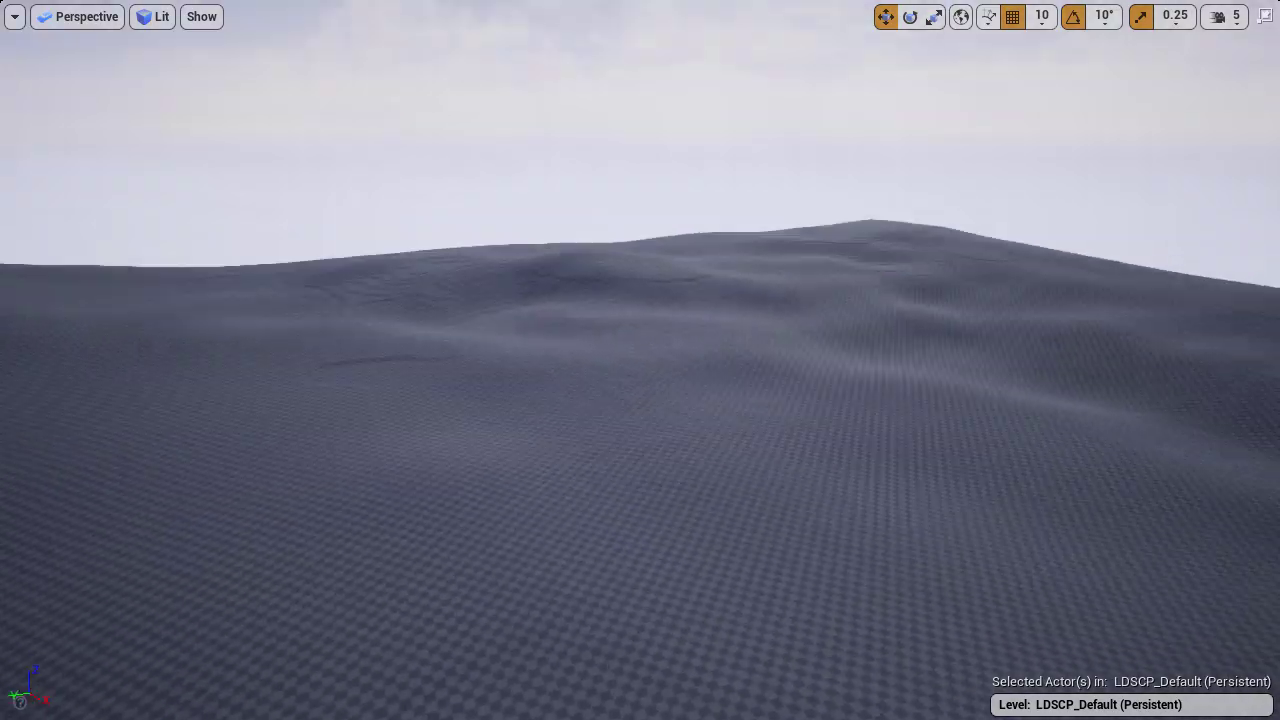
right_click_drag(867, 248, 880, 225)
right_click_drag(1048, 274, 1265, 266)
left_click_drag(766, 340, 754, 334)
right_click_drag(752, 333, 940, 330)
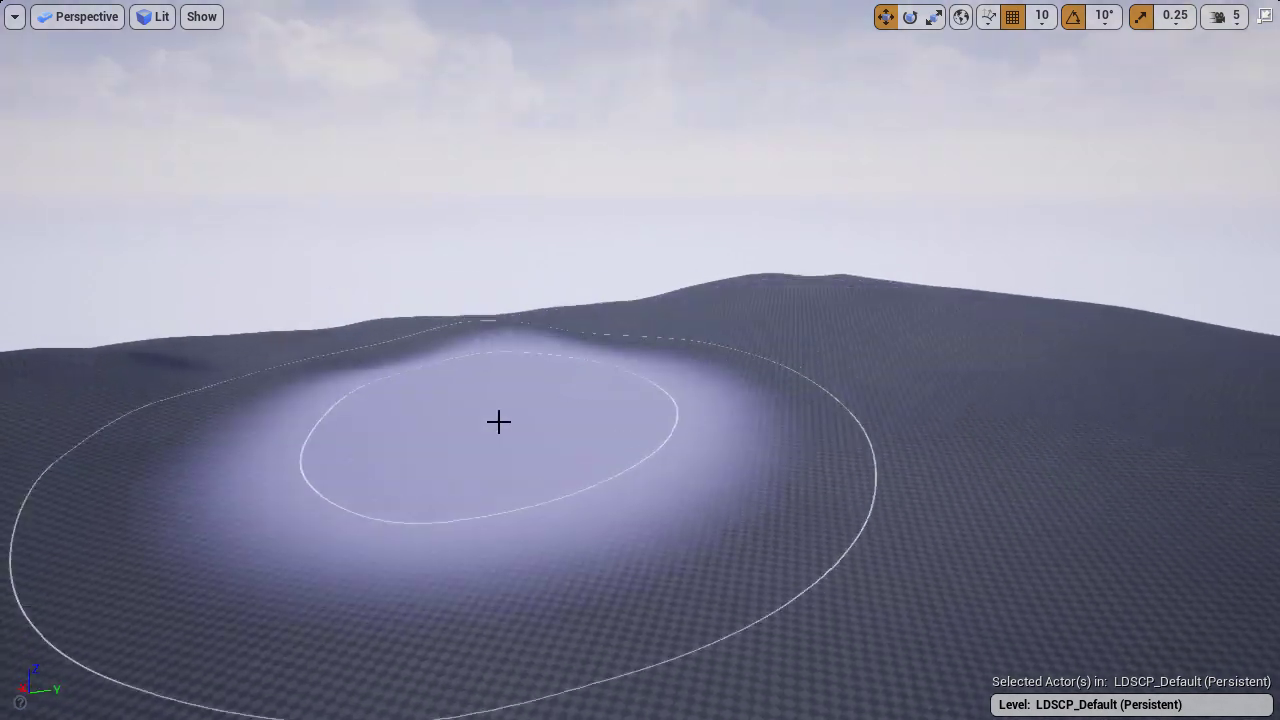
right_click_drag(498, 421, 672, 260)
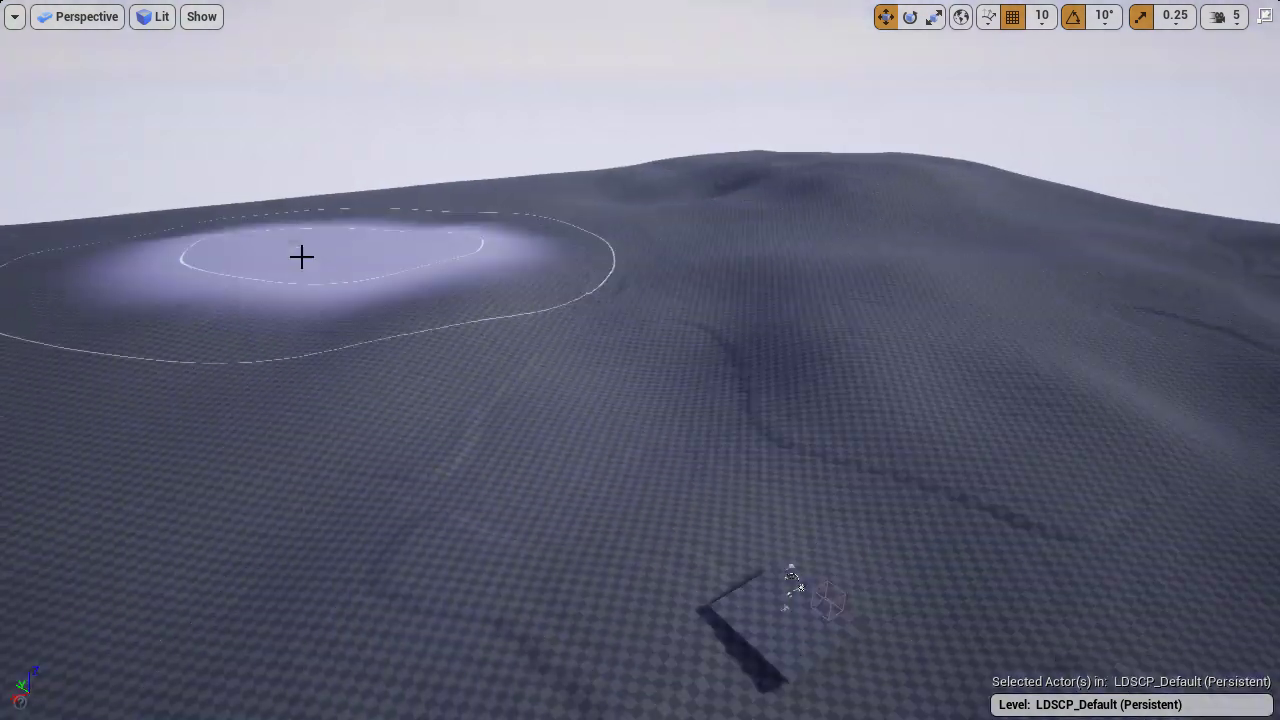
mouse_move(301, 257)
right_mouse_down()
mouse_move(480, 282)
mouse_move(552, 332)
mouse_move(556, 235)
mouse_move(566, 258)
mouse_move(776, 262)
right_mouse_up()
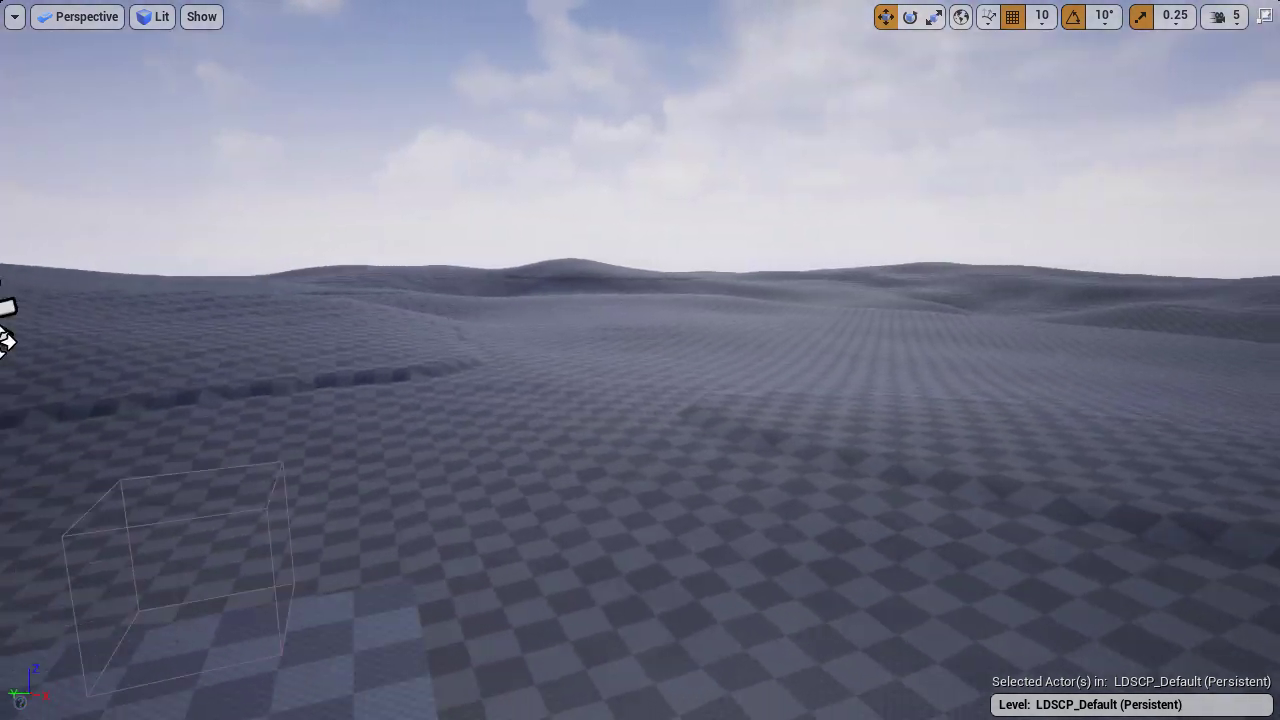
Step: Check the hills from ground level, and deepen the hills and valleys toward the landscape's outer corners with further Both-mode noise
right_click_drag(440, 293, 561, 141)
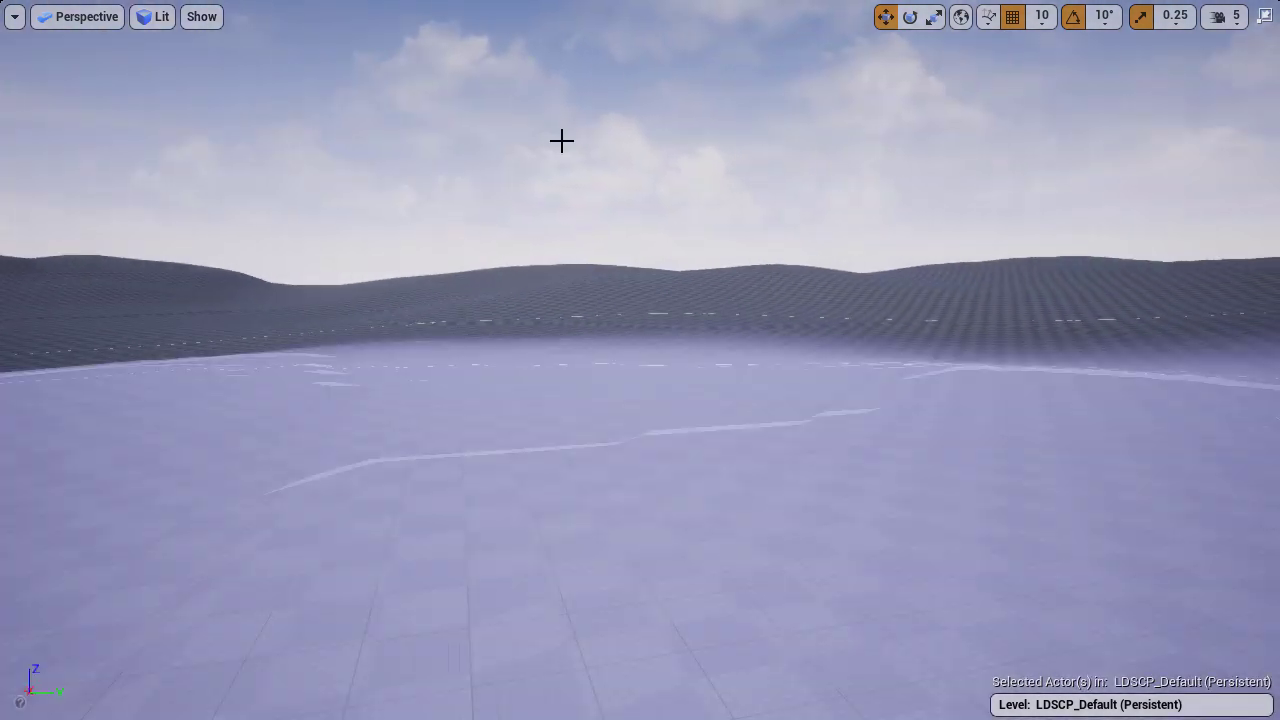
key("w")
right_click_drag(454, 217, 456, 260)
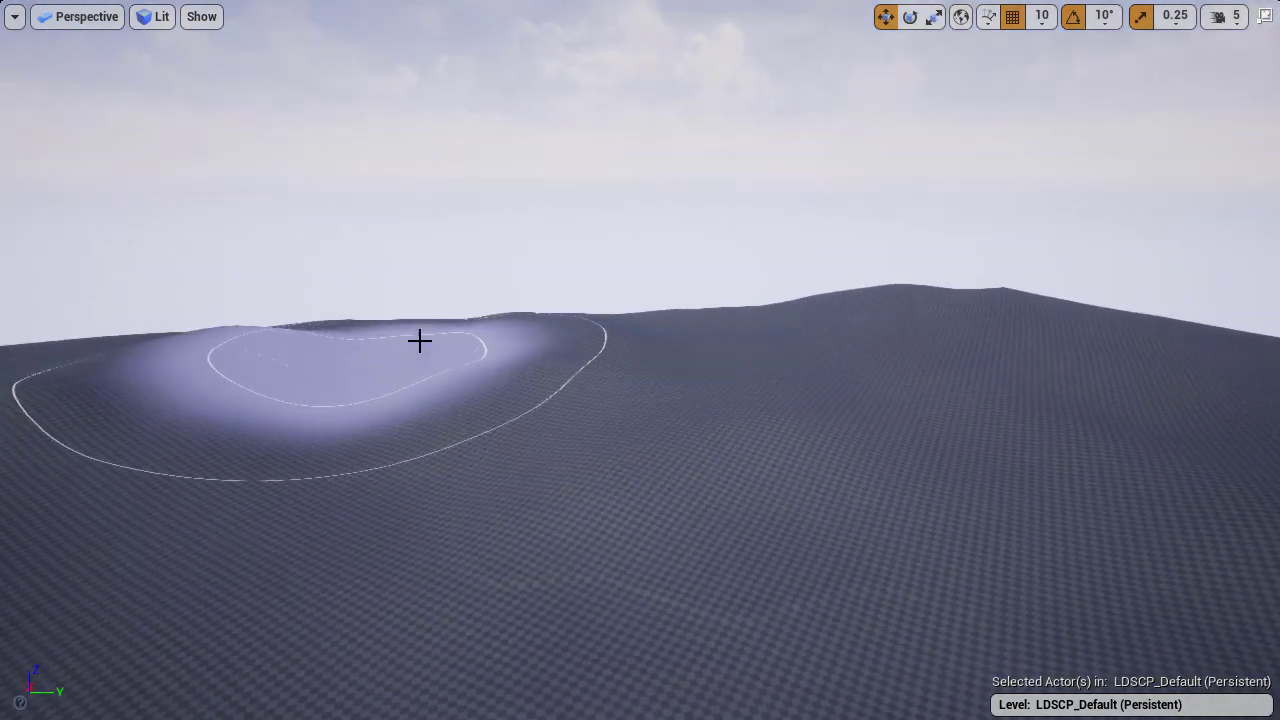
mouse_move(1066, 346)
right_mouse_down()
mouse_move(850, 350)
mouse_move(820, 440)
mouse_move(815, 415)
right_mouse_up()
key("s")
mouse_move(1066, 392)
right_mouse_down()
mouse_move(1066, 340)
mouse_move(858, 302)
right_mouse_up()
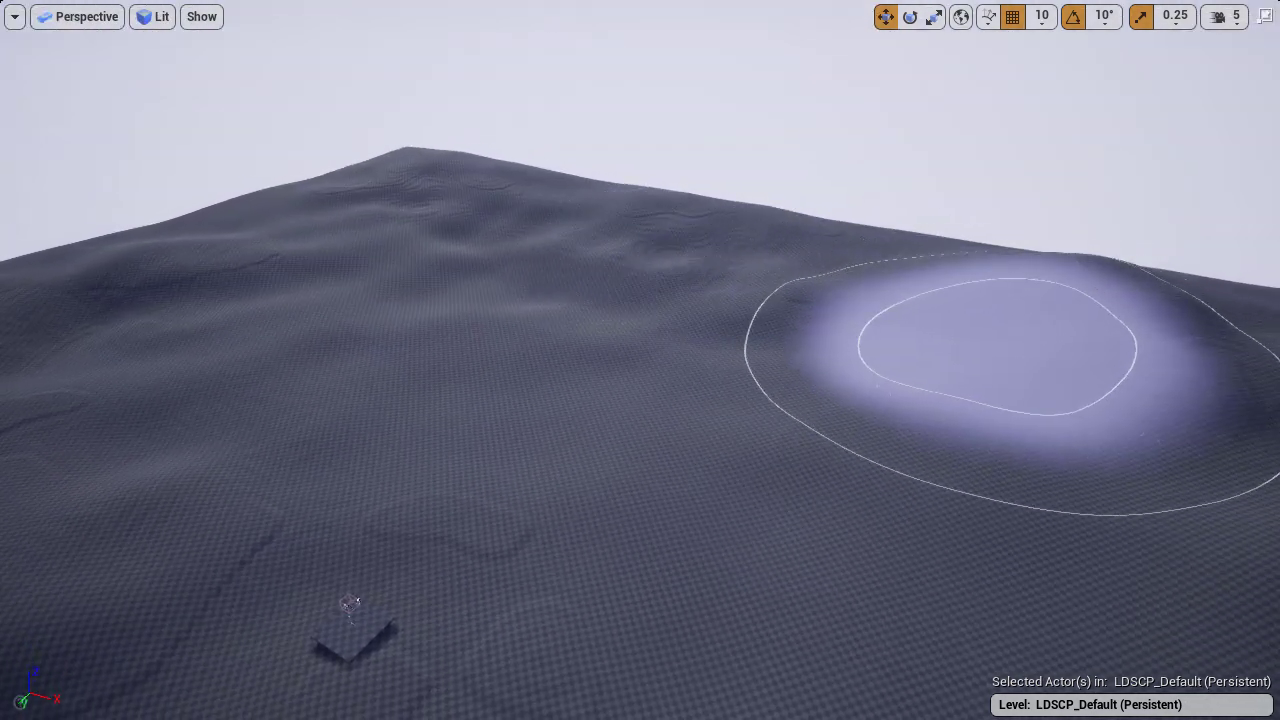
right_click_drag(1000, 345, 1120, 345)
right_click_drag(708, 358, 510, 364)
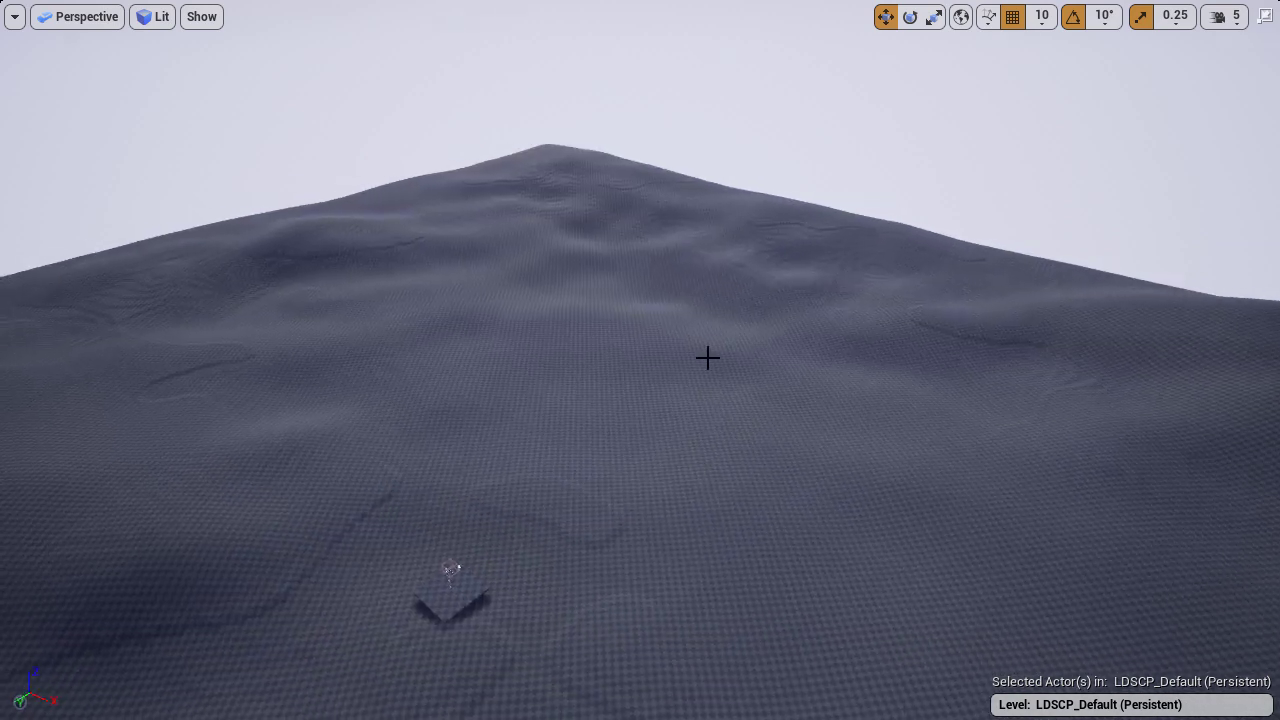
right_click_drag(903, 402, 1020, 357)
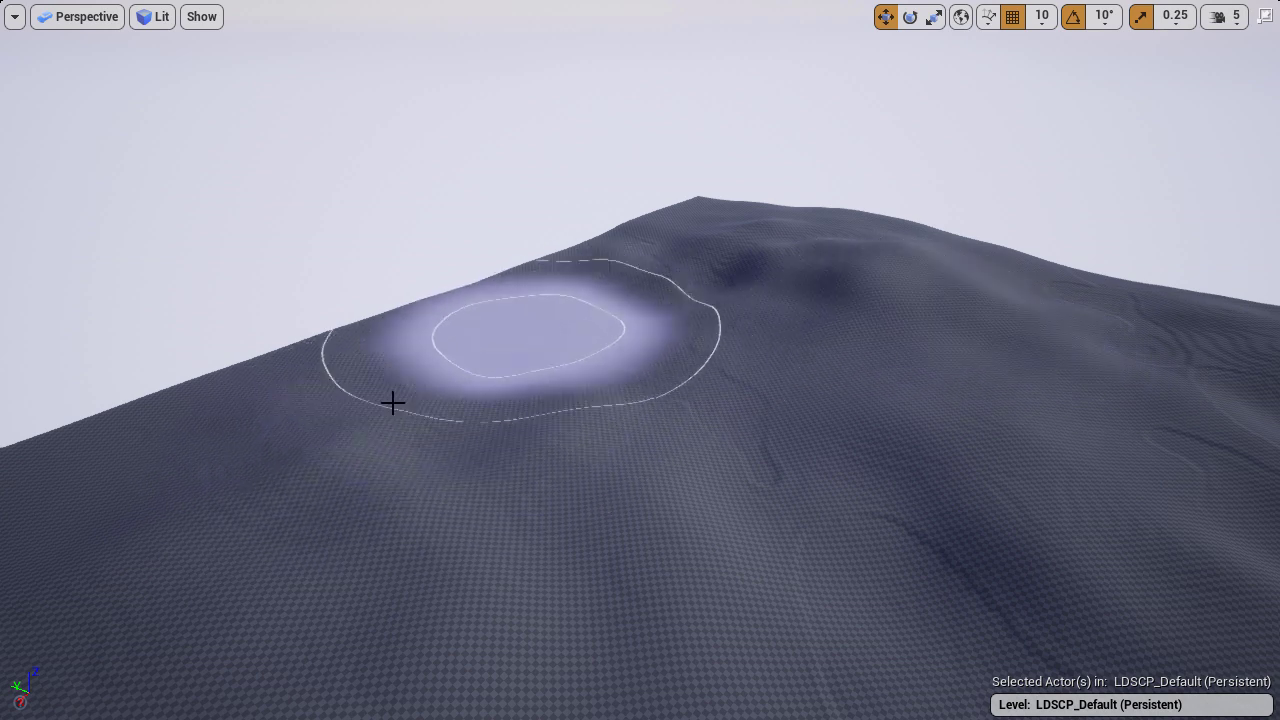
right_click_drag(583, 451, 601, 470)
Step: Set the noise mode to Add and raise the terrain at the landscape's far corner in the maximized viewport
key("F11")
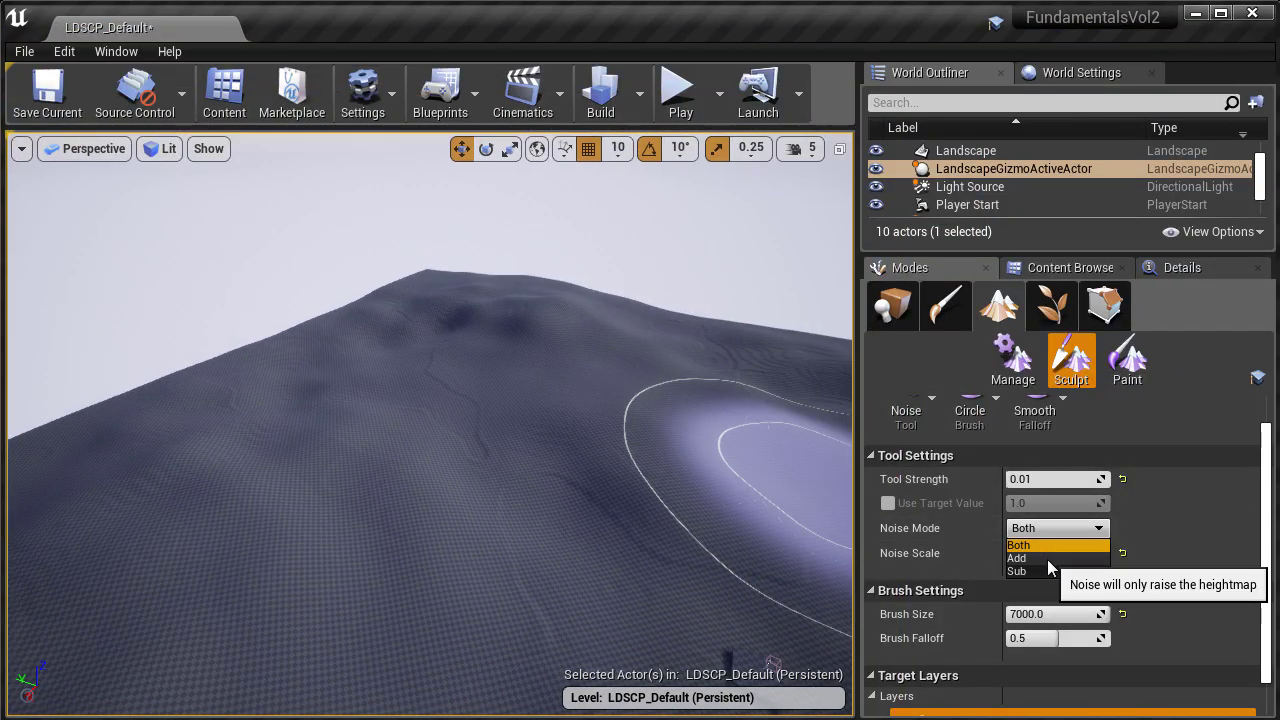
left_click(1047, 557)
right_click_drag(770, 518, 580, 465)
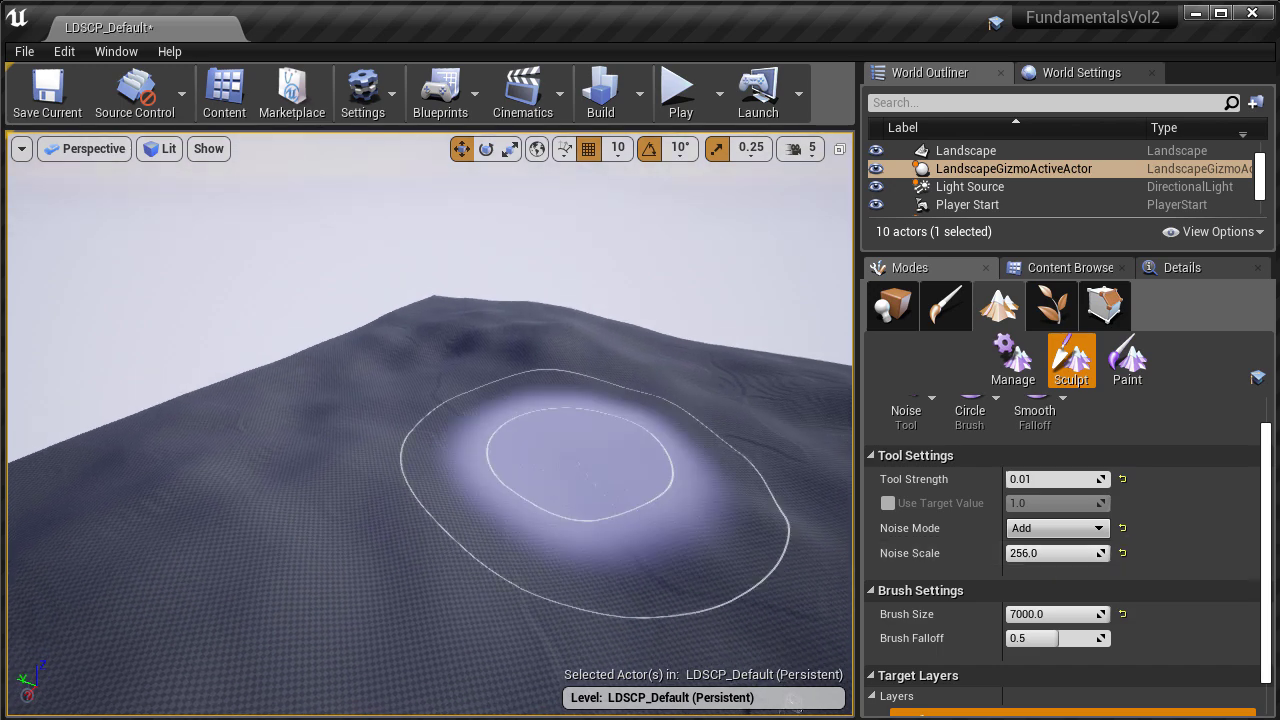
key("F11")
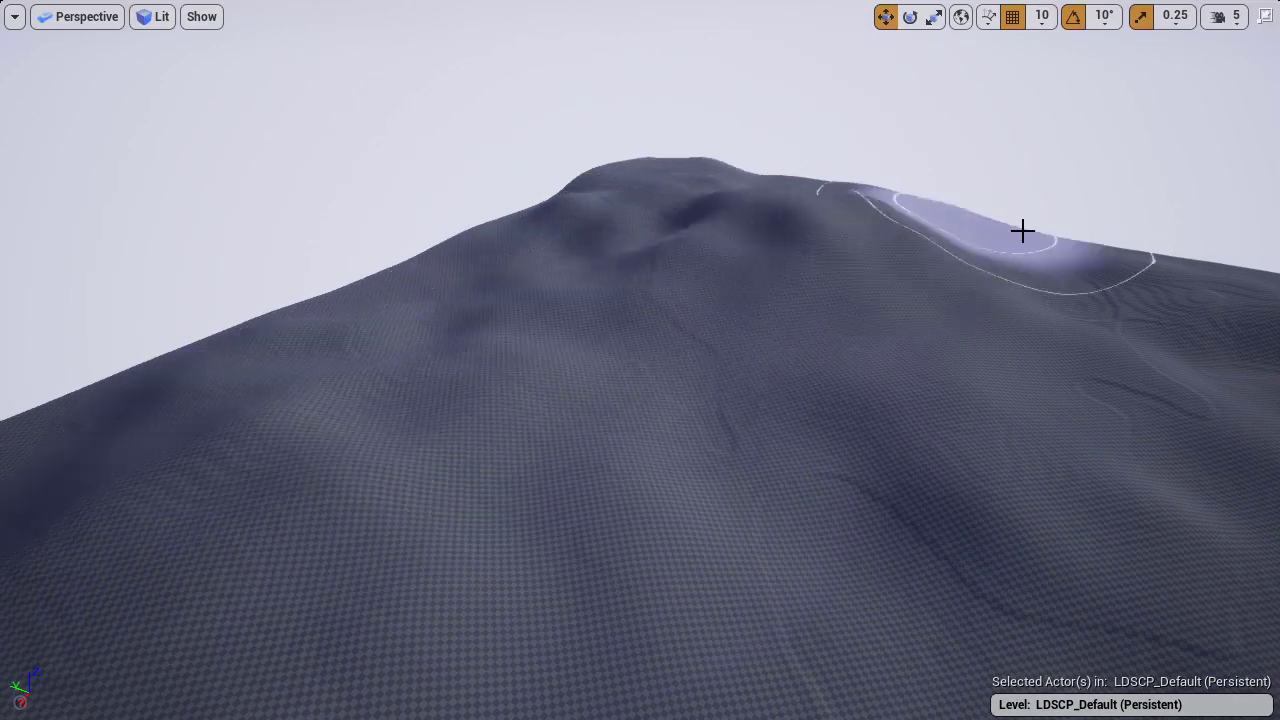
right_click_drag(1110, 300, 283, 267)
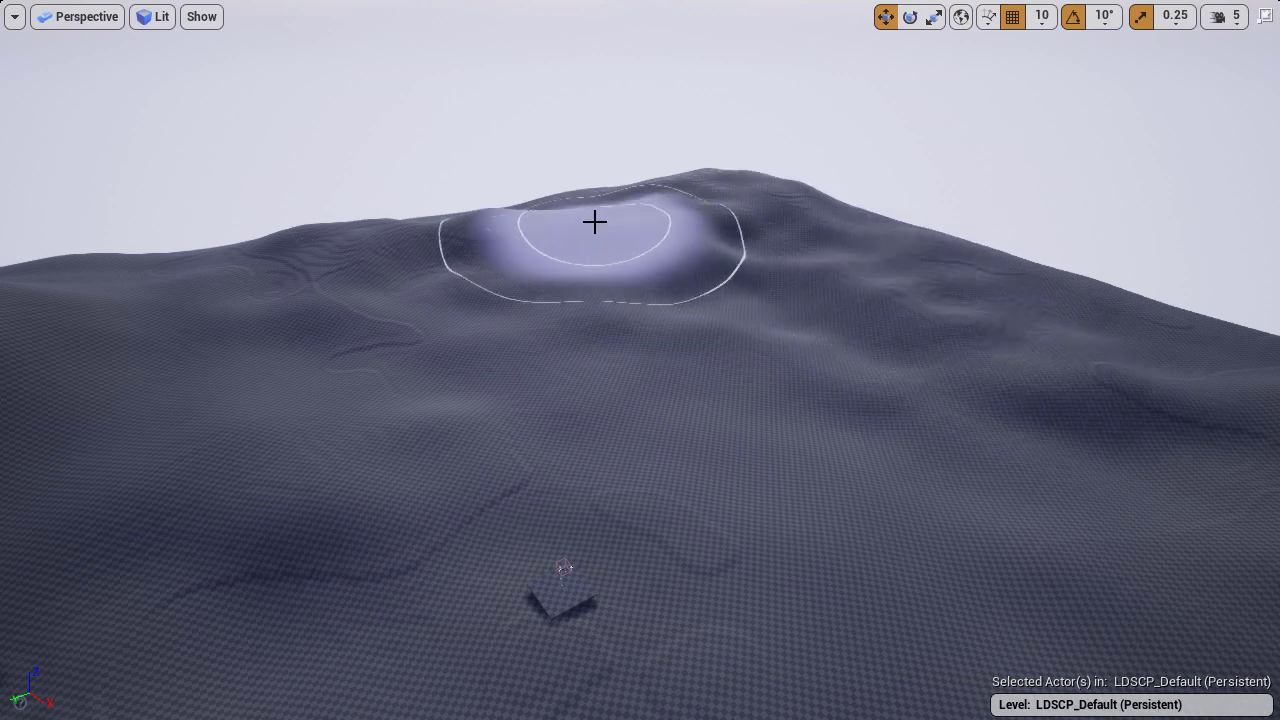
Step: Raise the ring of hills around the player start with Add-mode noise strokes made from near ground level
key("w")
mouse_move(912, 246)
right_mouse_down()
mouse_move(860, 390)
mouse_move(890, 480)
mouse_move(1003, 417)
right_mouse_up()
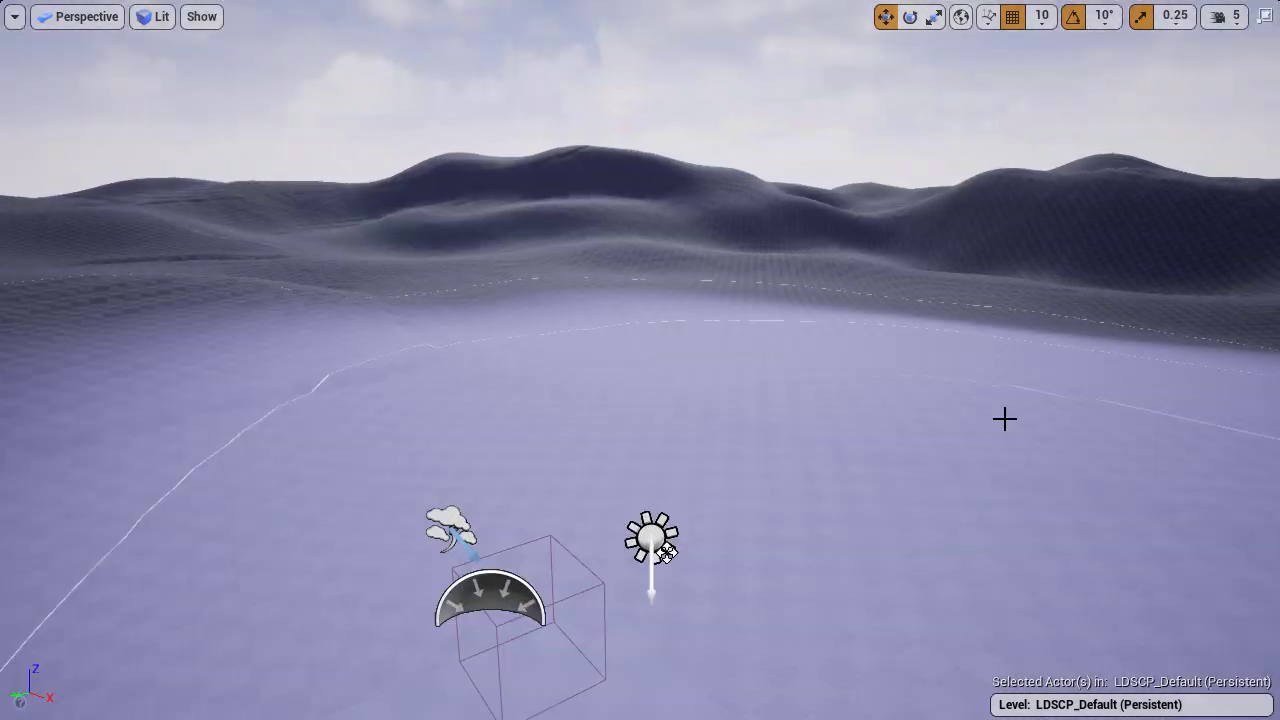
right_click_drag(843, 190, 560, 215)
right_click_drag(929, 214, 1240, 200)
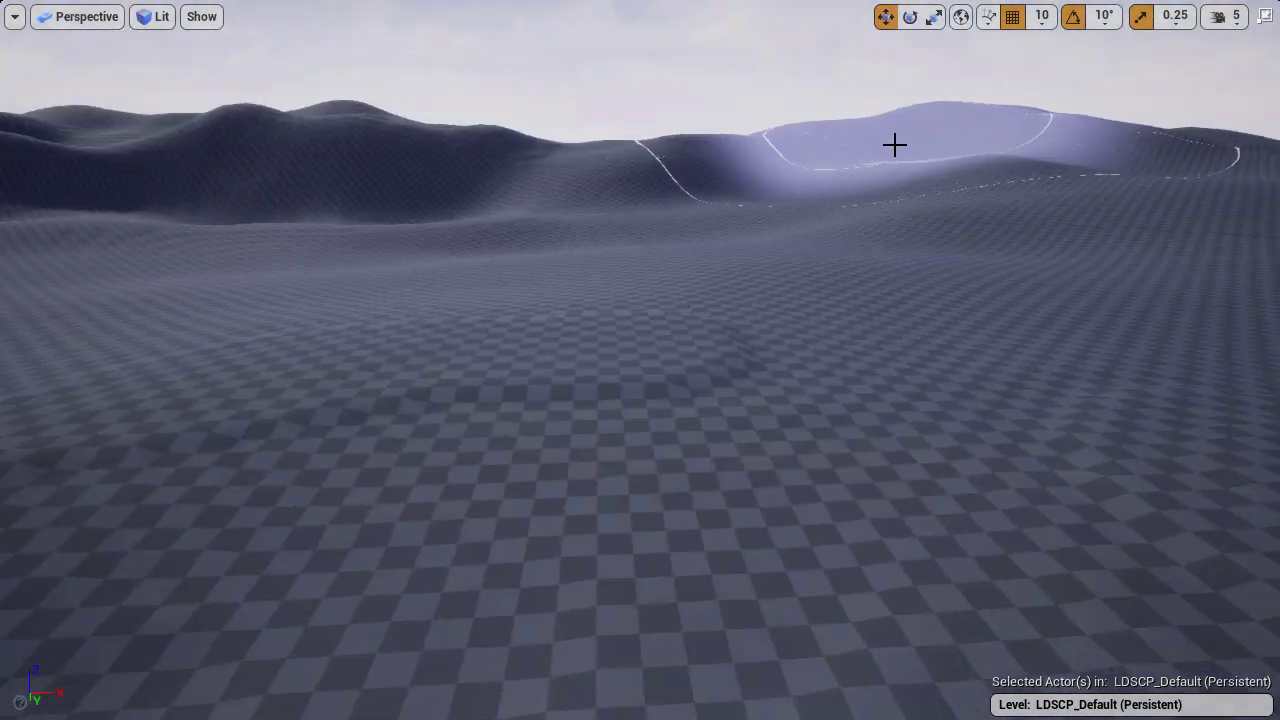
right_click_drag(894, 143, 1215, 95)
left_click_drag(720, 180, 269, 197)
right_click_drag(269, 197, 120, 190)
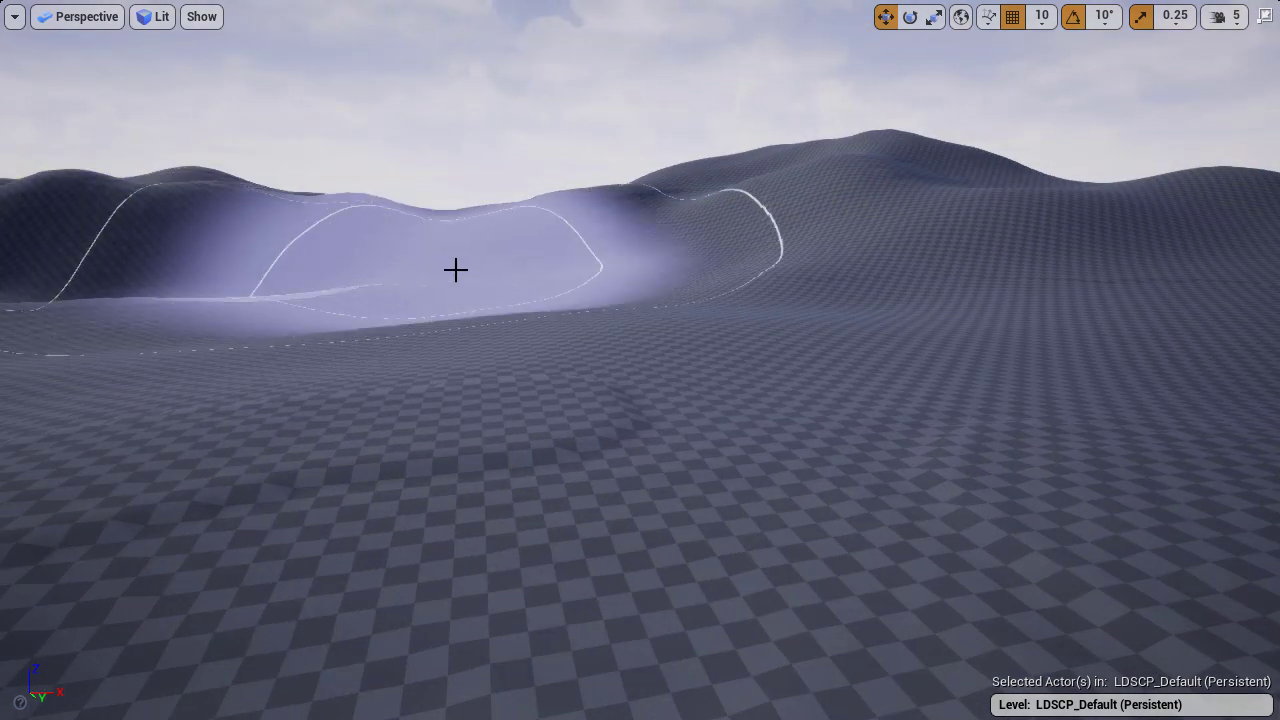
right_click_drag(454, 269, 230, 262)
left_click_drag(835, 220, 446, 197)
Step: Build up the peaks and slopes along the landscape's outer ridges with more Add-mode noise strokes
key("s")
mouse_move(731, 417)
right_mouse_down()
mouse_move(720, 455)
mouse_move(740, 475)
right_mouse_up()
left_click_drag(731, 417, 407, 341)
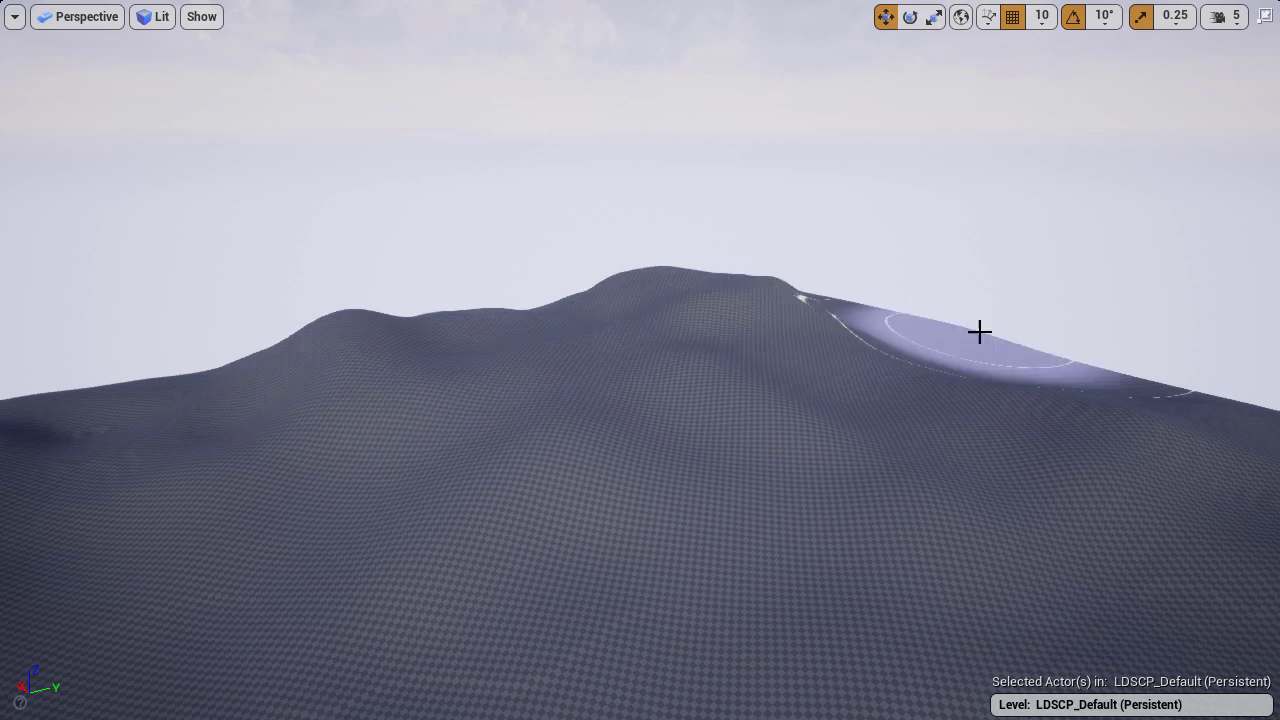
left_click_drag(971, 352, 1074, 397)
right_click_drag(1074, 397, 1200, 397)
right_click_drag(494, 371, 420, 350)
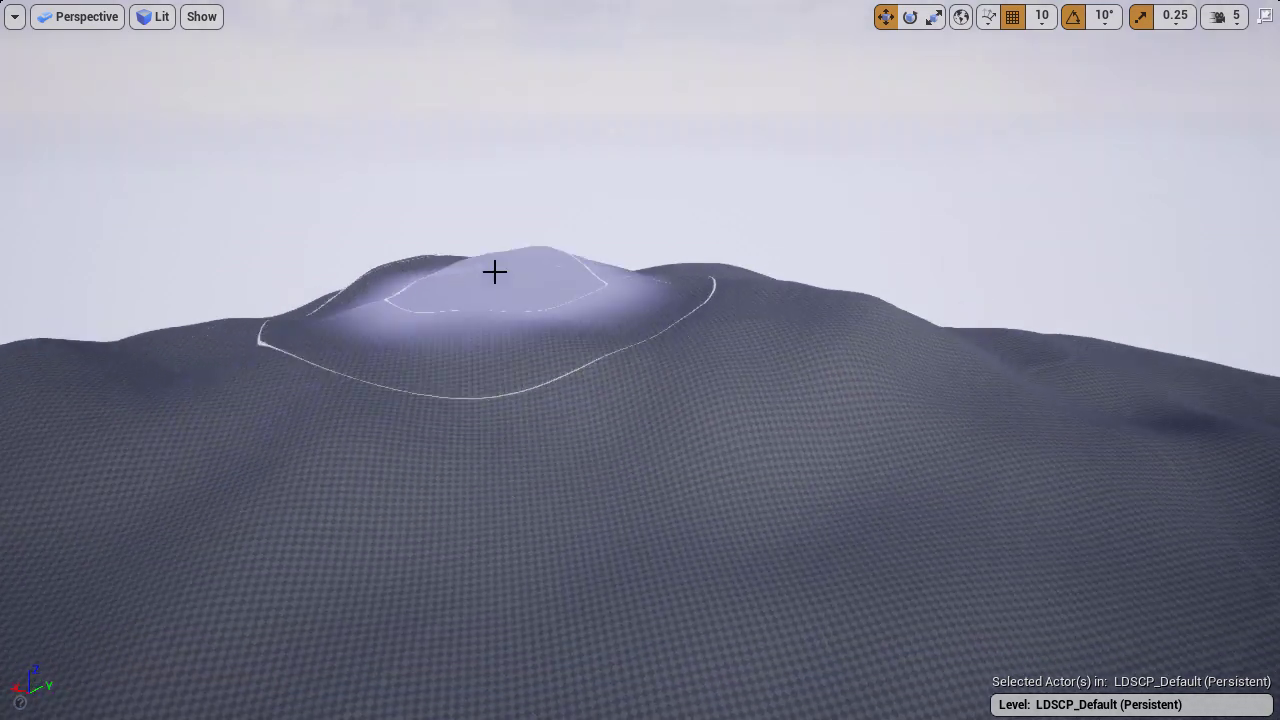
right_click_drag(348, 294, 470, 290)
mouse_move(583, 289)
right_mouse_down()
mouse_move(540, 330)
mouse_move(583, 289)
mouse_move(430, 320)
mouse_move(571, 230)
mouse_move(415, 278)
mouse_move(880, 290)
mouse_move(600, 288)
mouse_move(460, 265)
mouse_move(500, 230)
mouse_move(360, 194)
right_mouse_up()
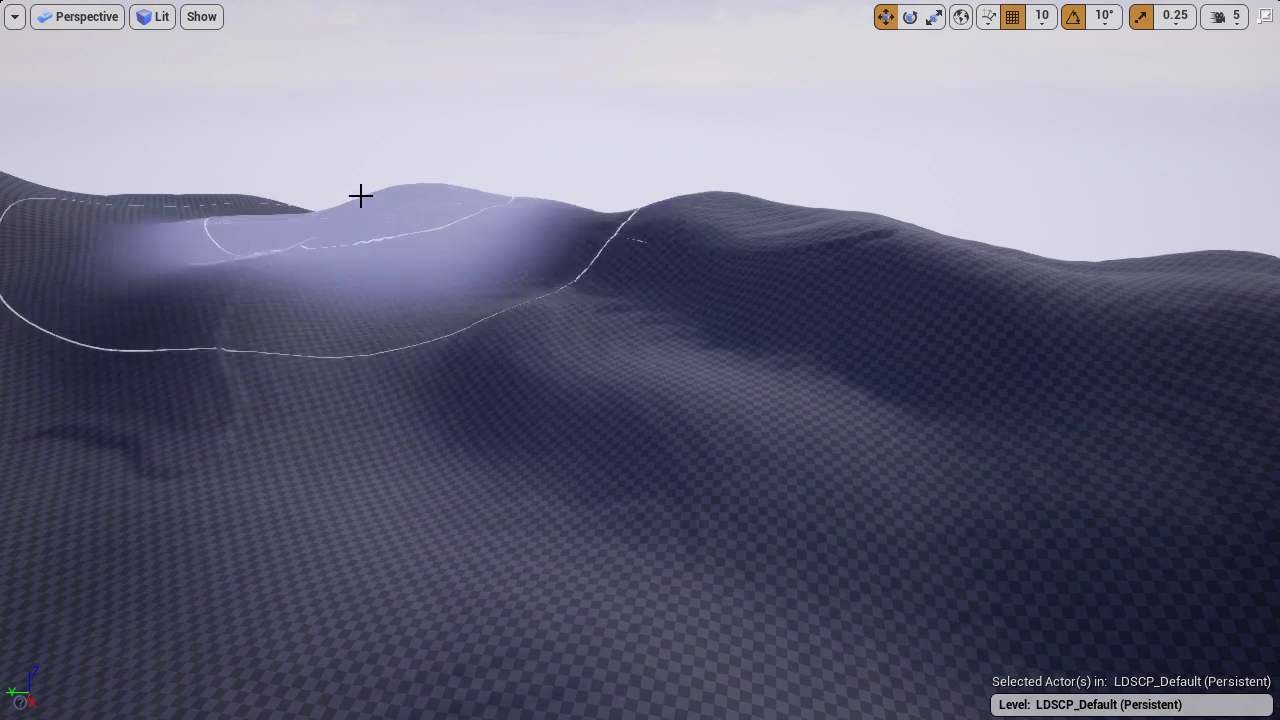
Step: Set the noise mode to Sub and lower the terrain around the prominent hill with noise strokes
mouse_move(852, 134)
left_mouse_down()
mouse_move(1000, 240)
mouse_move(857, 391)
left_mouse_up()
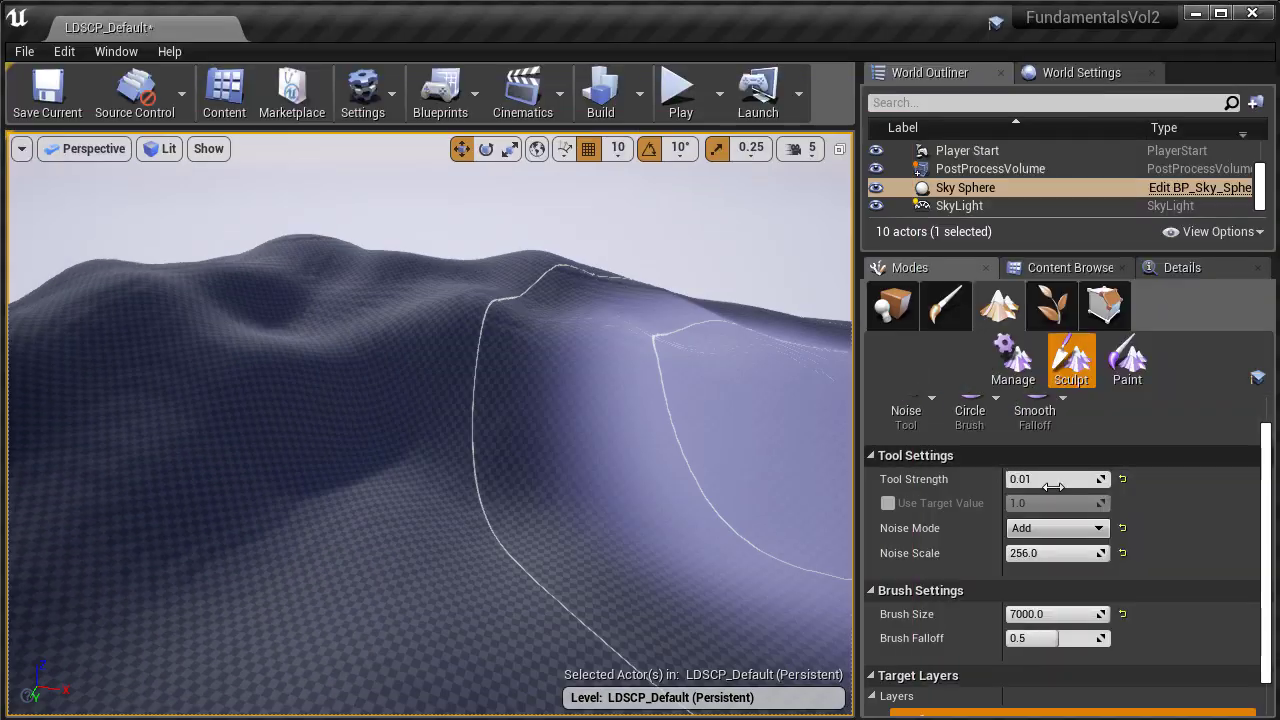
left_click(1049, 572)
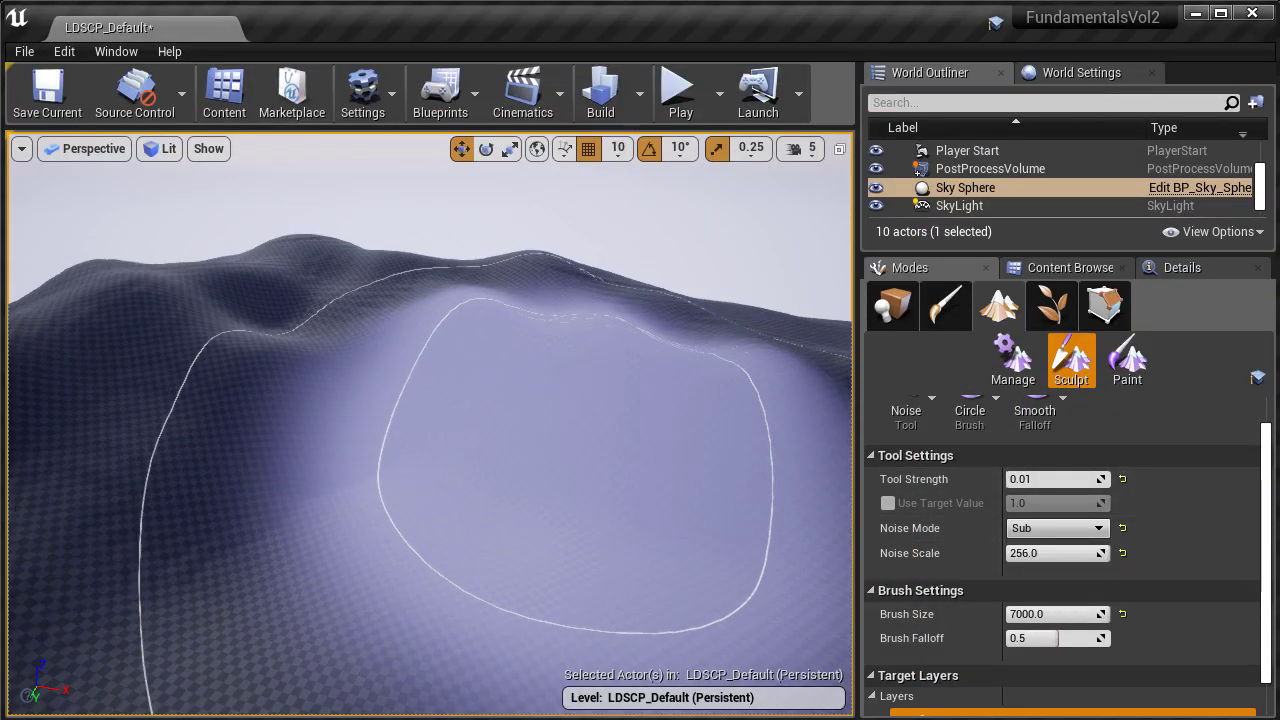
key("F11")
mouse_move(560, 437)
right_mouse_down()
mouse_move(560, 420)
mouse_move(600, 480)
right_mouse_up()
right_click_drag(666, 284, 940, 280)
mouse_move(870, 309)
right_mouse_down()
mouse_move(977, 332)
mouse_move(652, 317)
right_mouse_up()
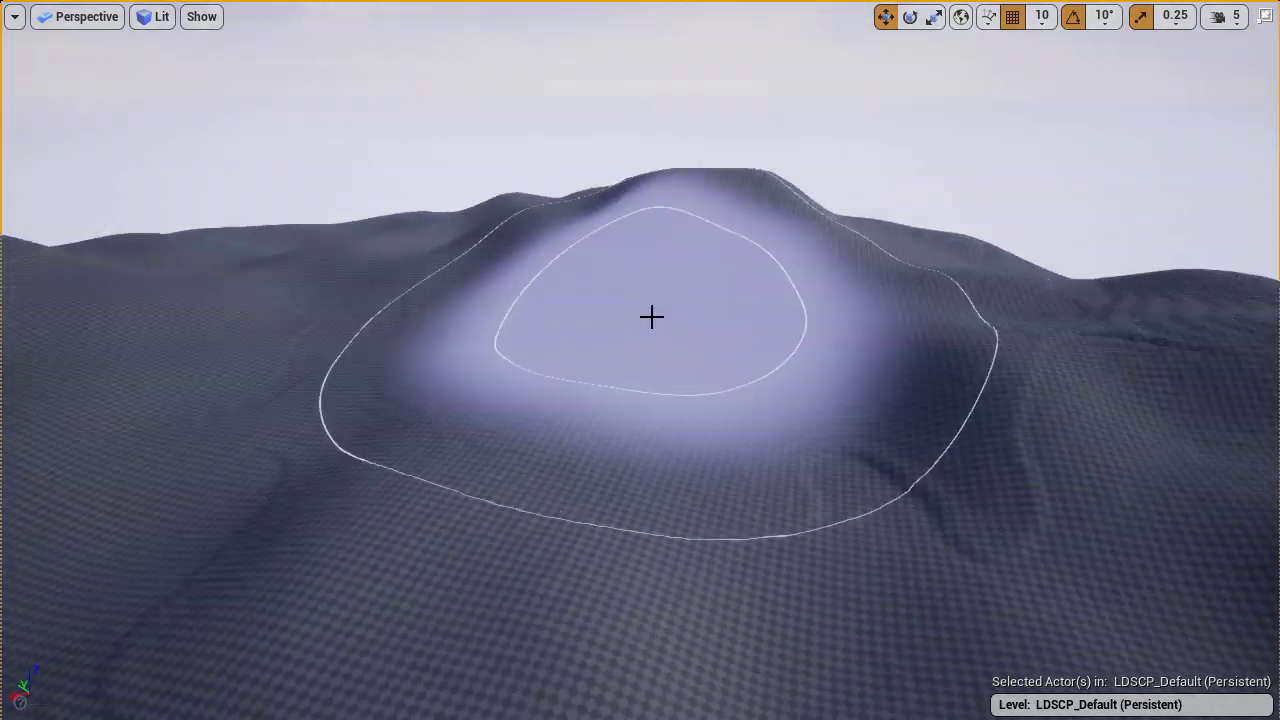
mouse_move(988, 311)
right_mouse_down()
mouse_move(1120, 345)
mouse_move(1150, 450)
mouse_move(1170, 330)
mouse_move(1260, 325)
right_mouse_up()
key("w")
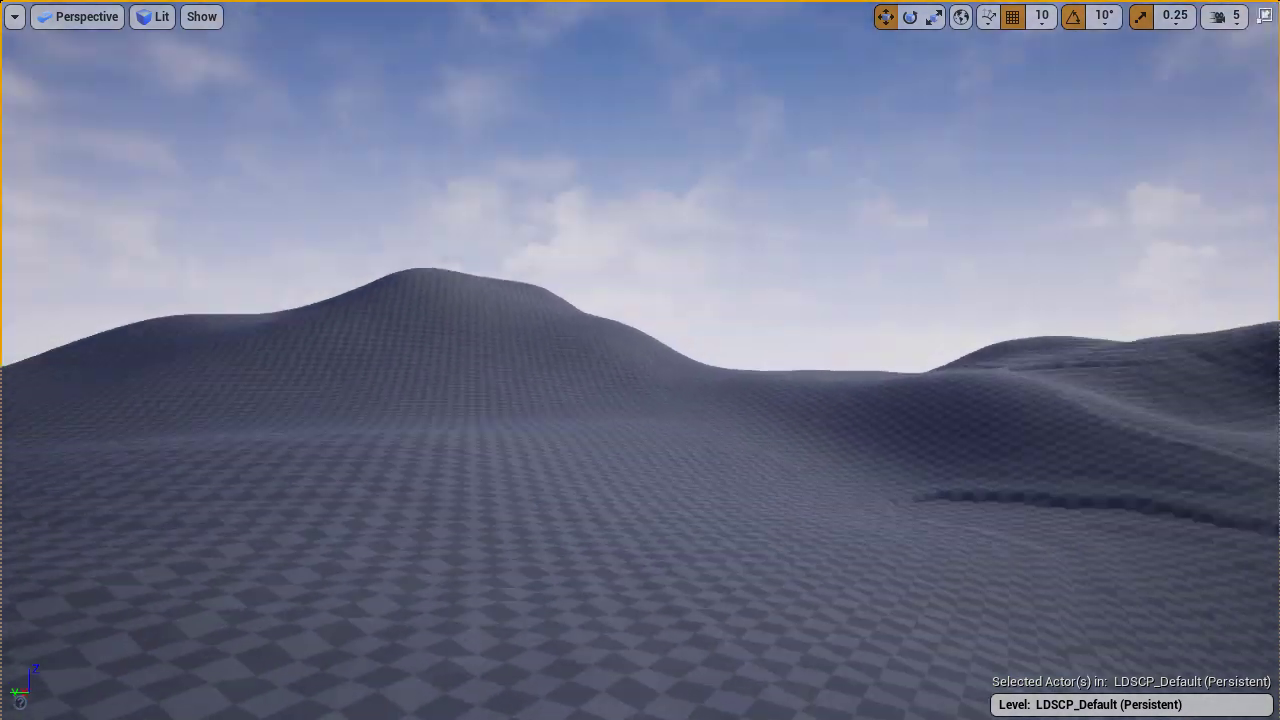
Step: Set the noise mode back to Add and raise the prominent hill and its slopes with noise
key("F11")
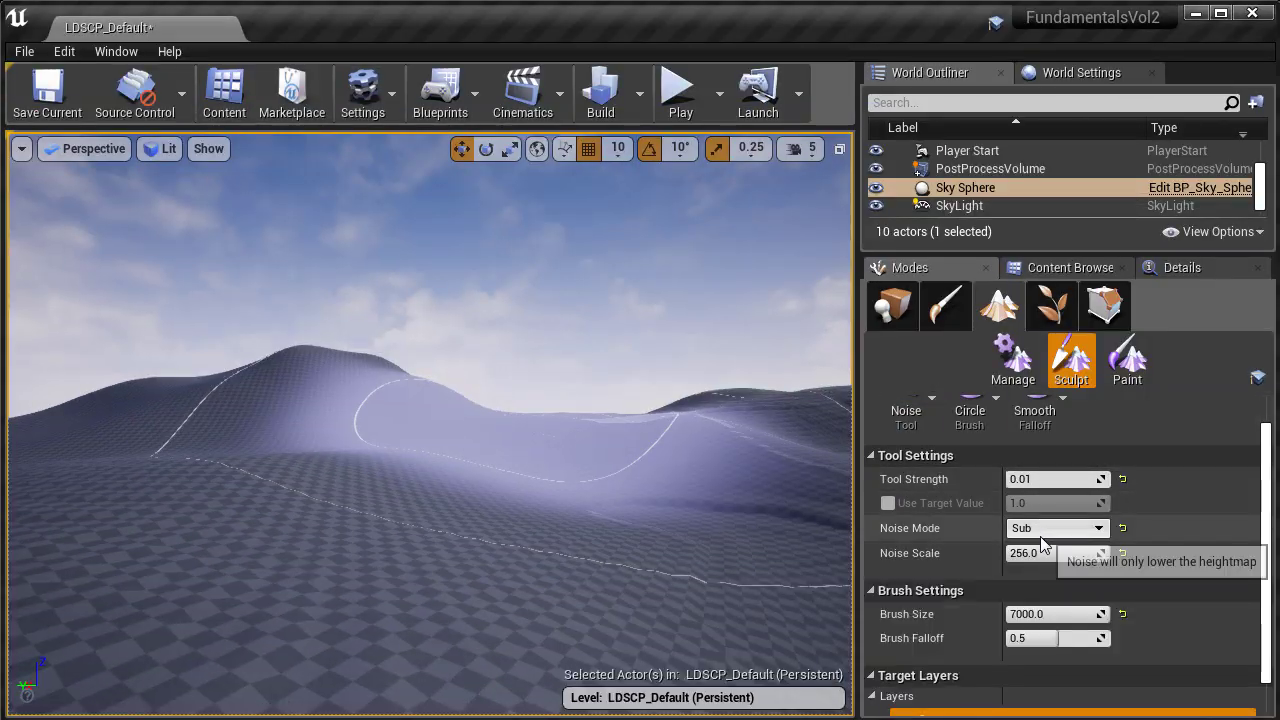
left_click(1037, 558)
right_click_drag(490, 463, 510, 480)
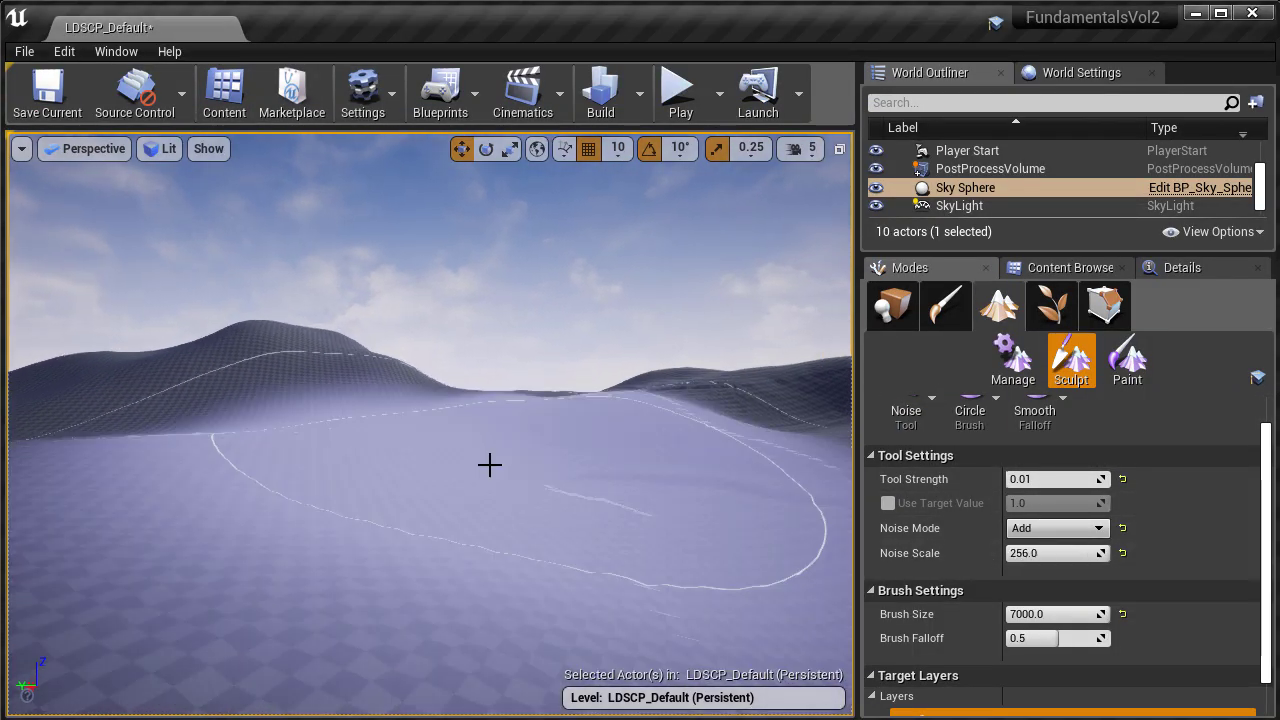
key("F11")
mouse_move(676, 300)
right_mouse_down()
mouse_move(698, 334)
mouse_move(672, 315)
right_mouse_up()
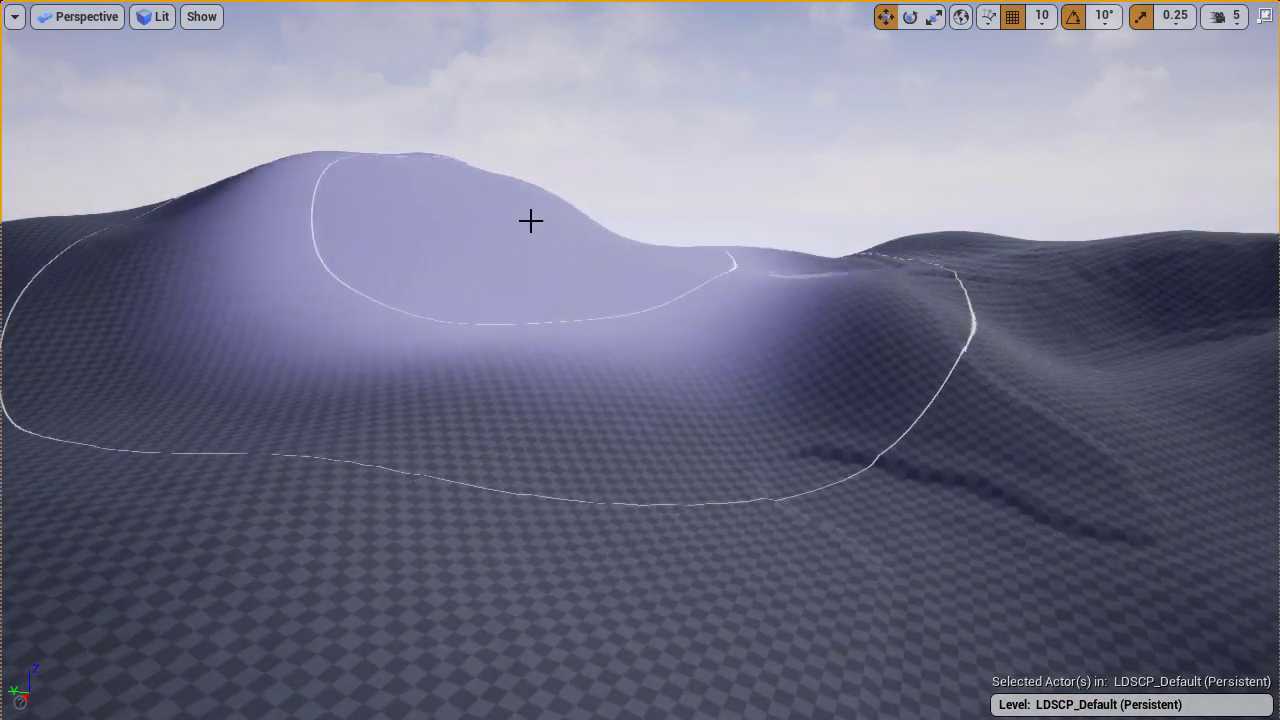
Step: Reduce the Noise brush size and go over the prominent hill and the surrounding ridges
key("bracketleft")
key("bracketleft")
key("bracketleft")
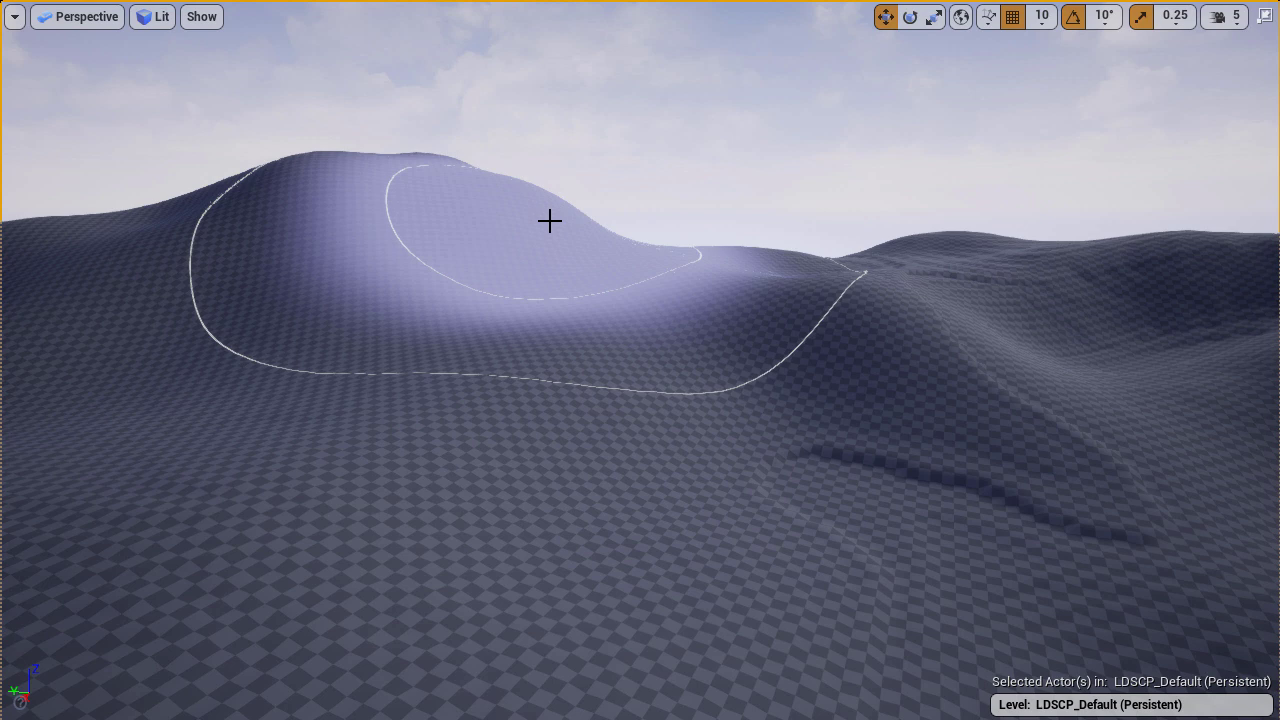
mouse_move(471, 181)
right_mouse_down()
mouse_move(428, 231)
mouse_move(438, 259)
right_mouse_up()
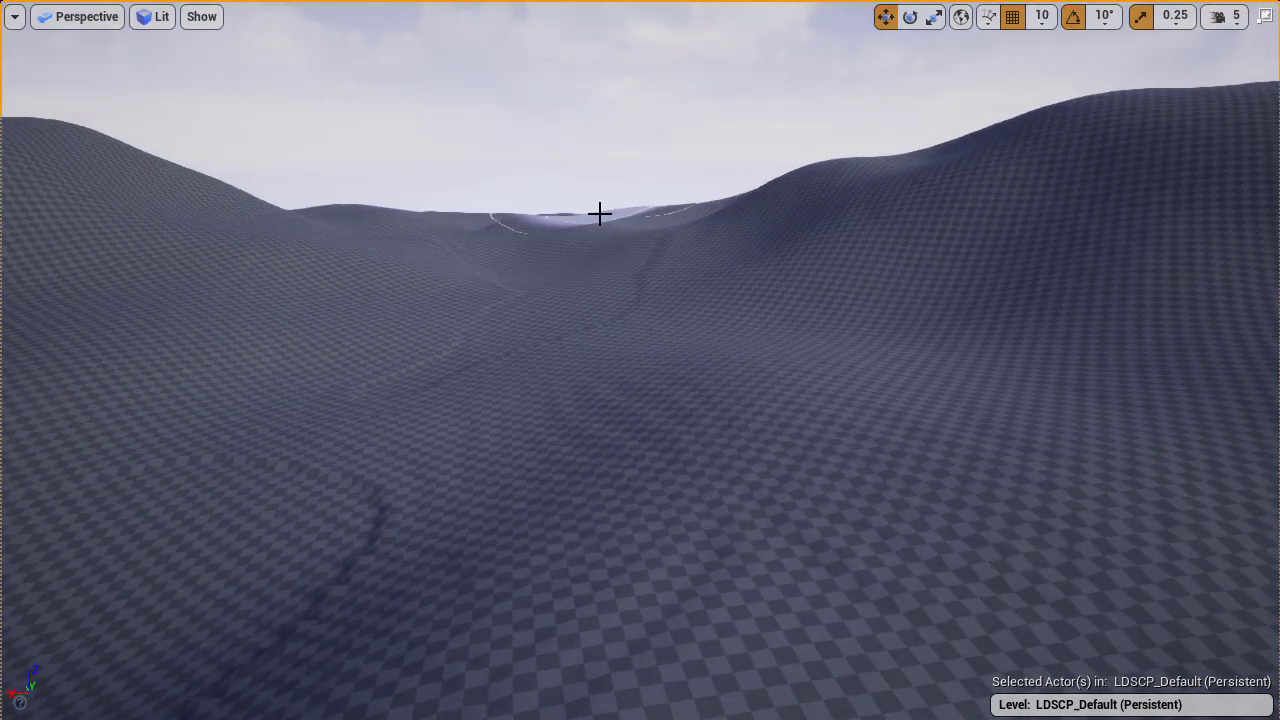
right_click_drag(594, 237, 665, 206)
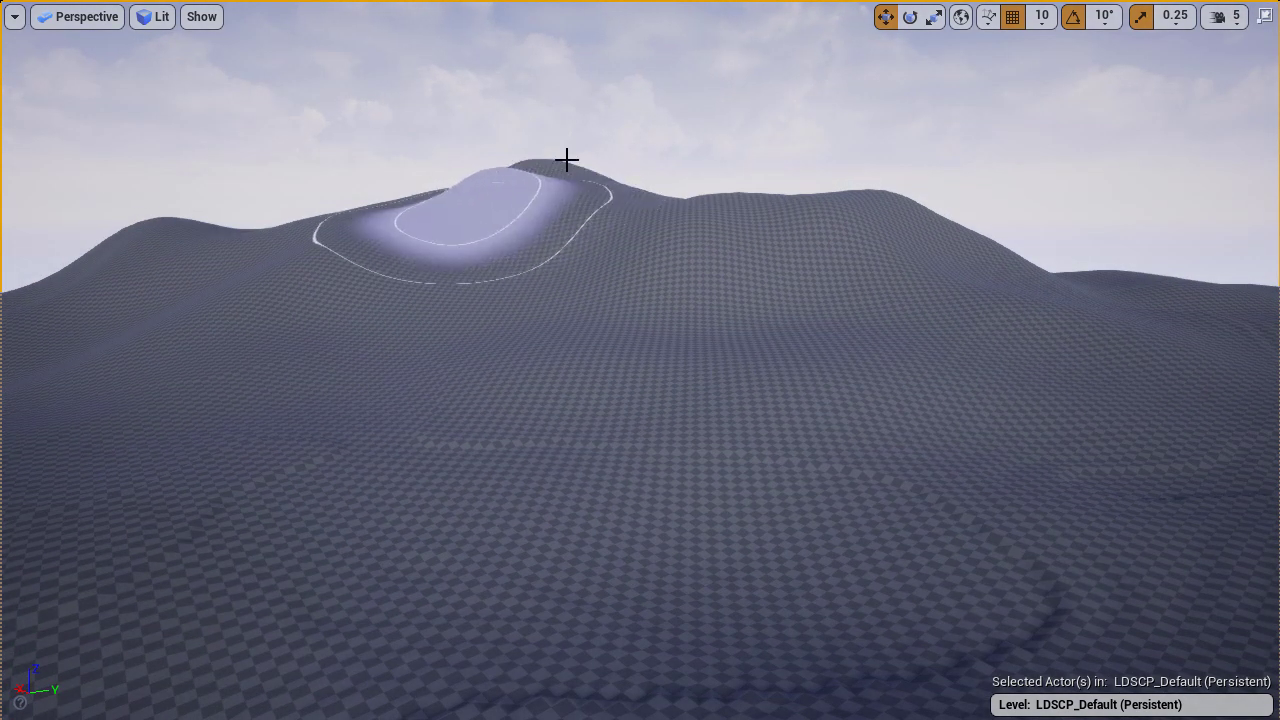
right_click_drag(326, 233, 597, 209)
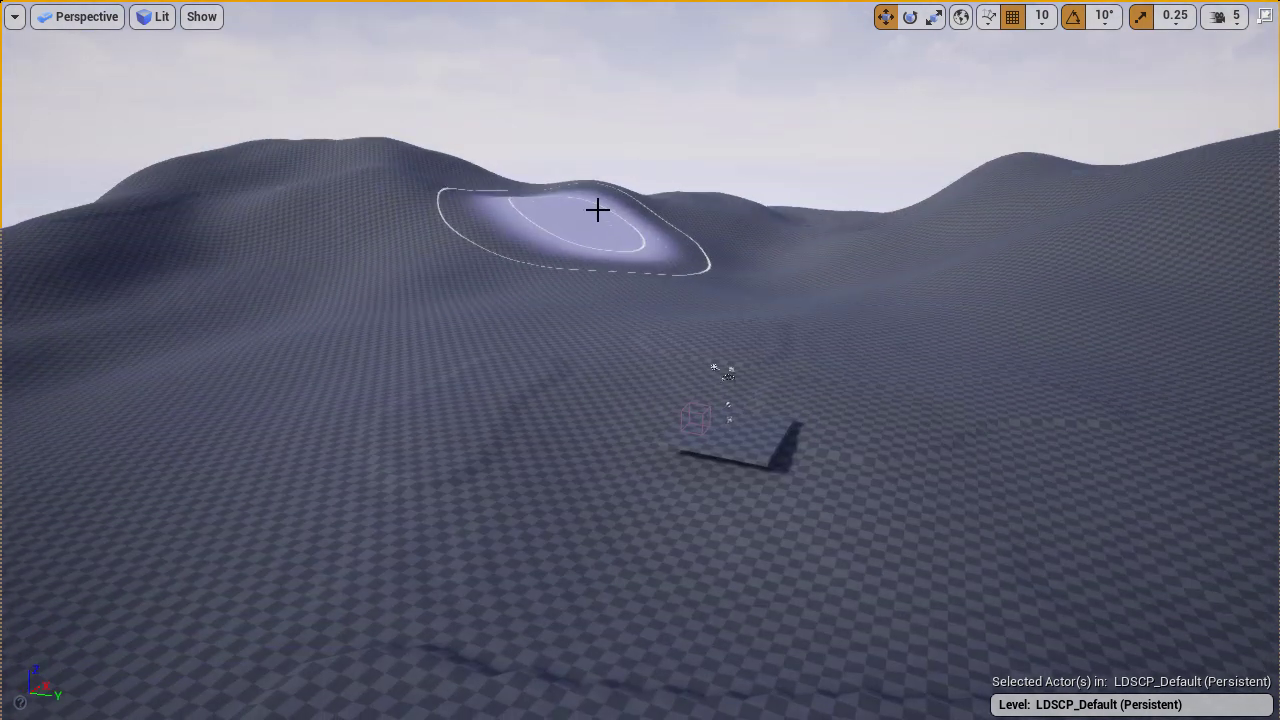
Step: Start a play session from a spot on the floor platform near the player start
mouse_move(258, 174)
right_mouse_down()
mouse_move(645, 190)
mouse_move(635, 200)
mouse_move(640, 150)
right_mouse_up()
key("w")
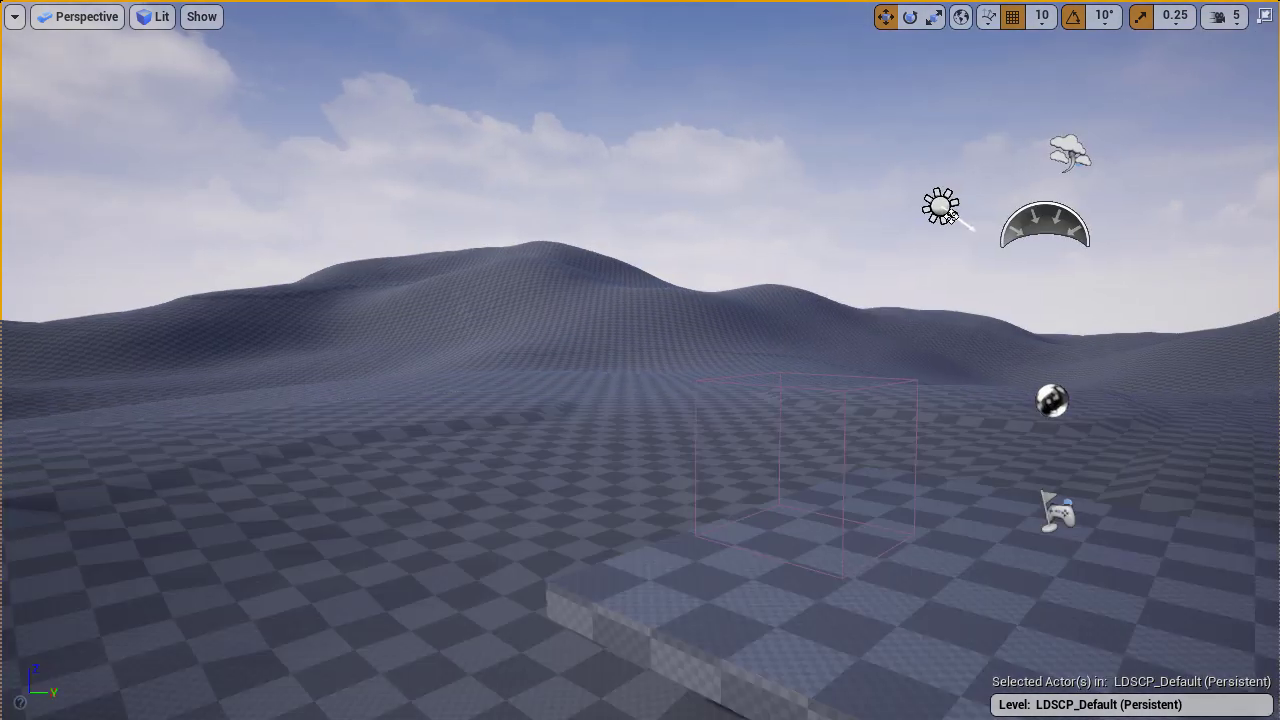
right_click(740, 645)
left_click(843, 571)
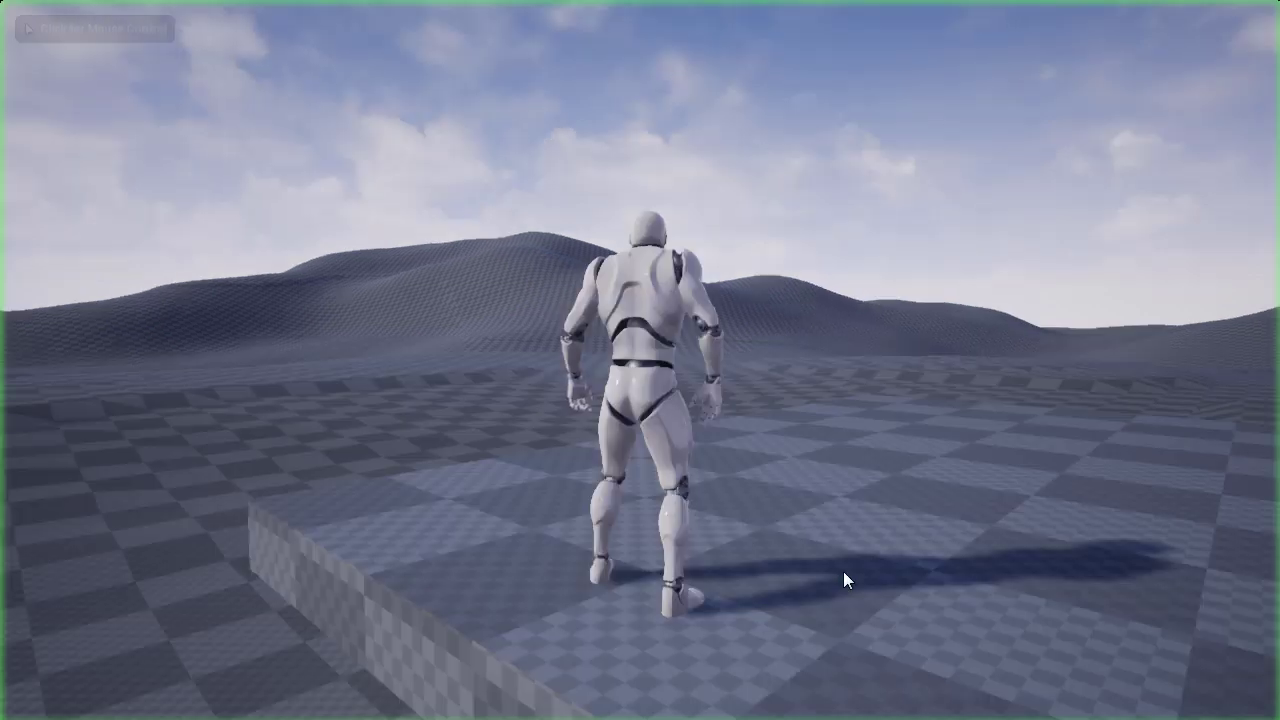
left_click(843, 571)
Step: Run and jump the character around the floor and landscape to judge the hills from ground level, and end the play session
key("w")
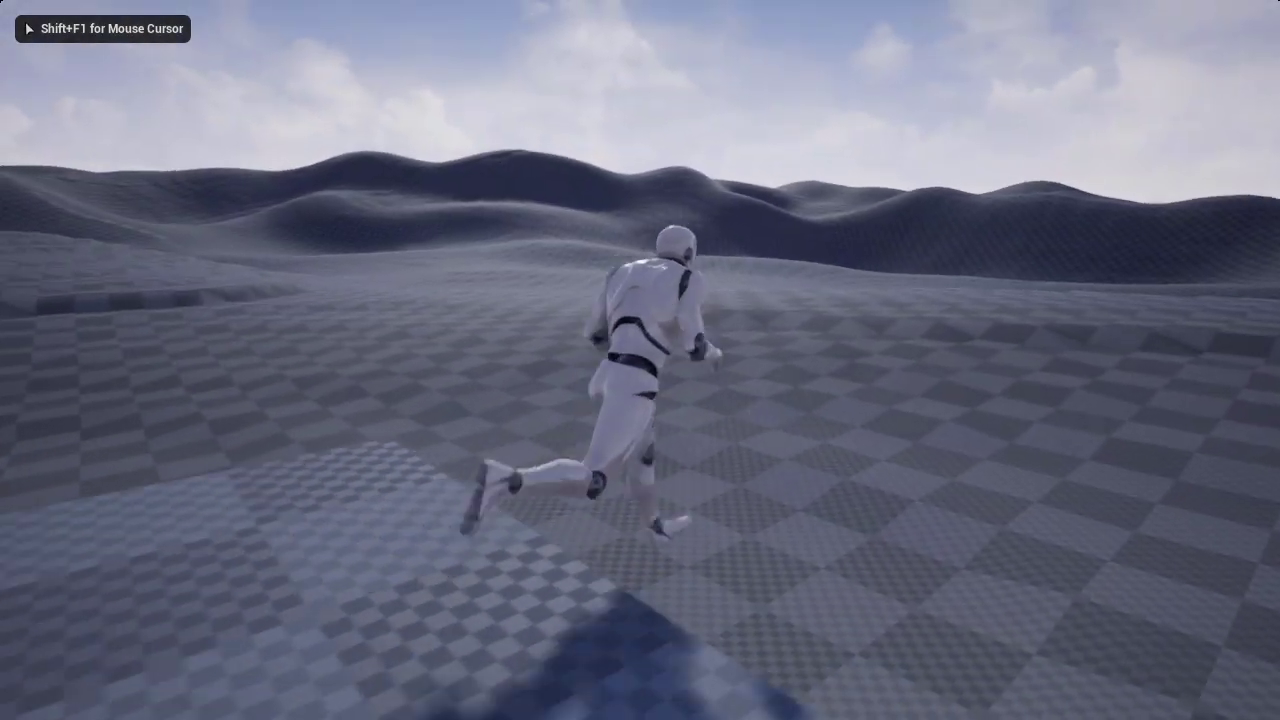
key("space")
key("d")
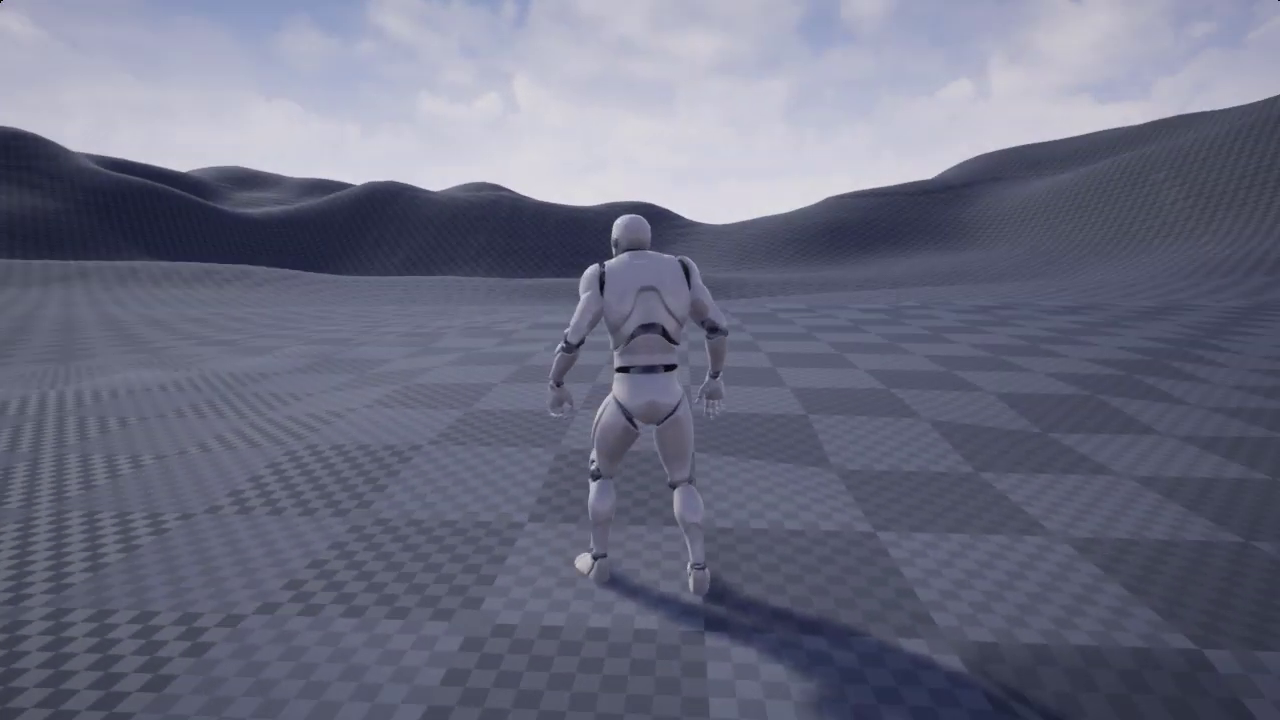
key("w")
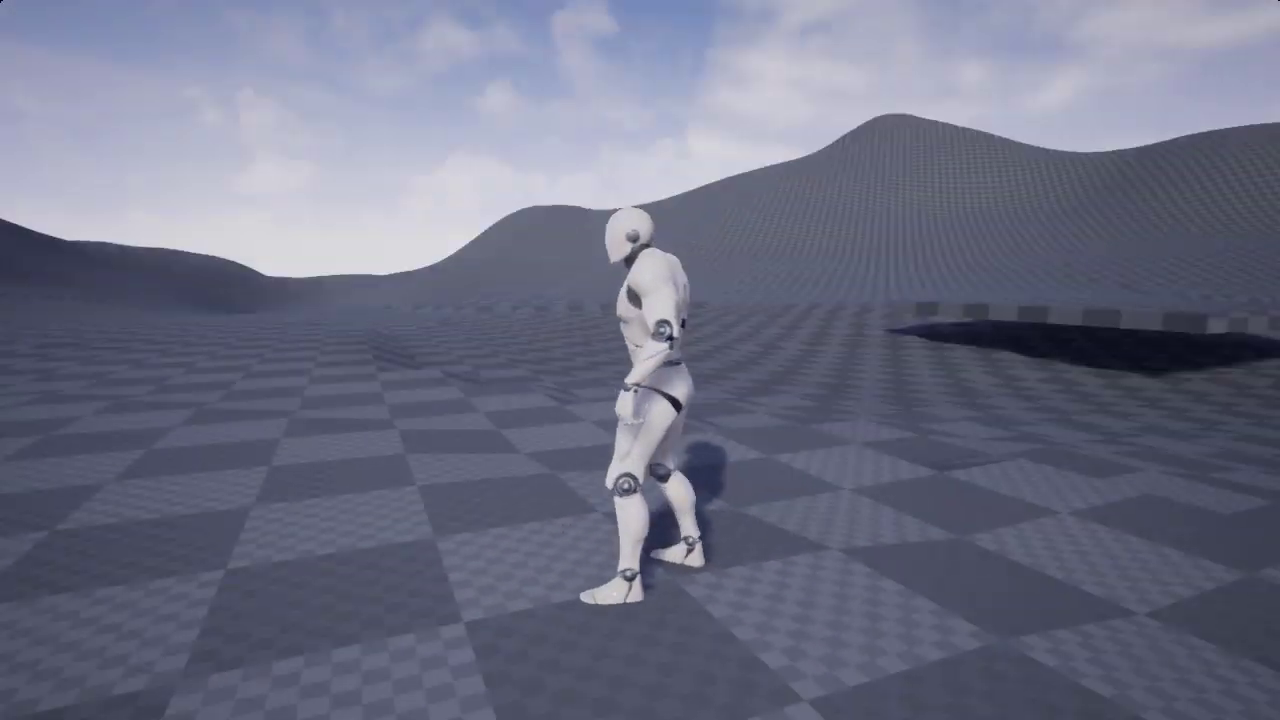
key("w")
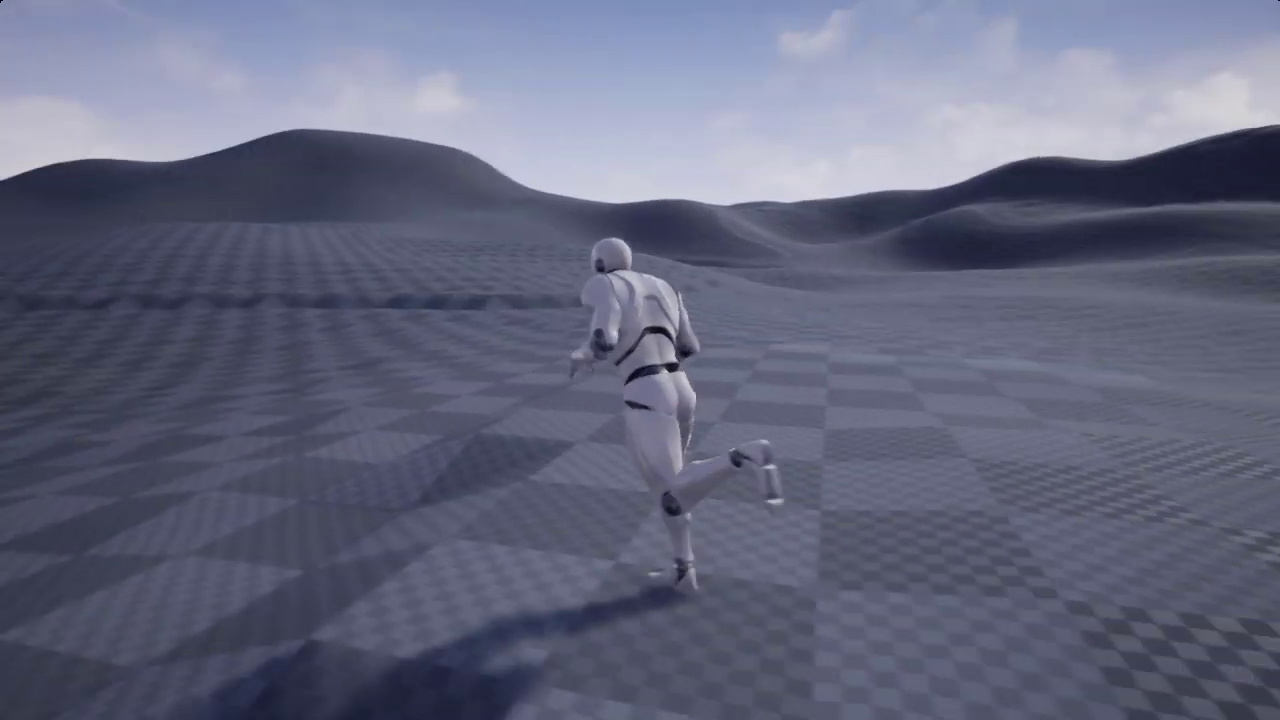
key("a")
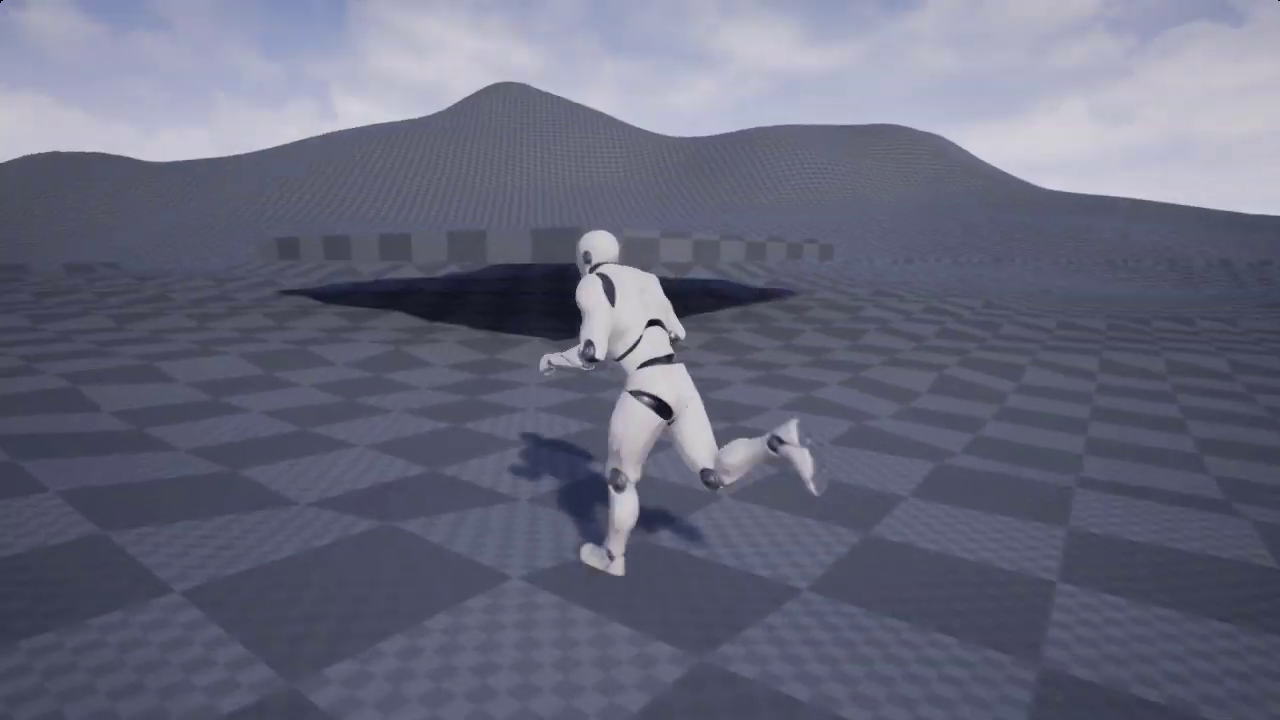
key("space")
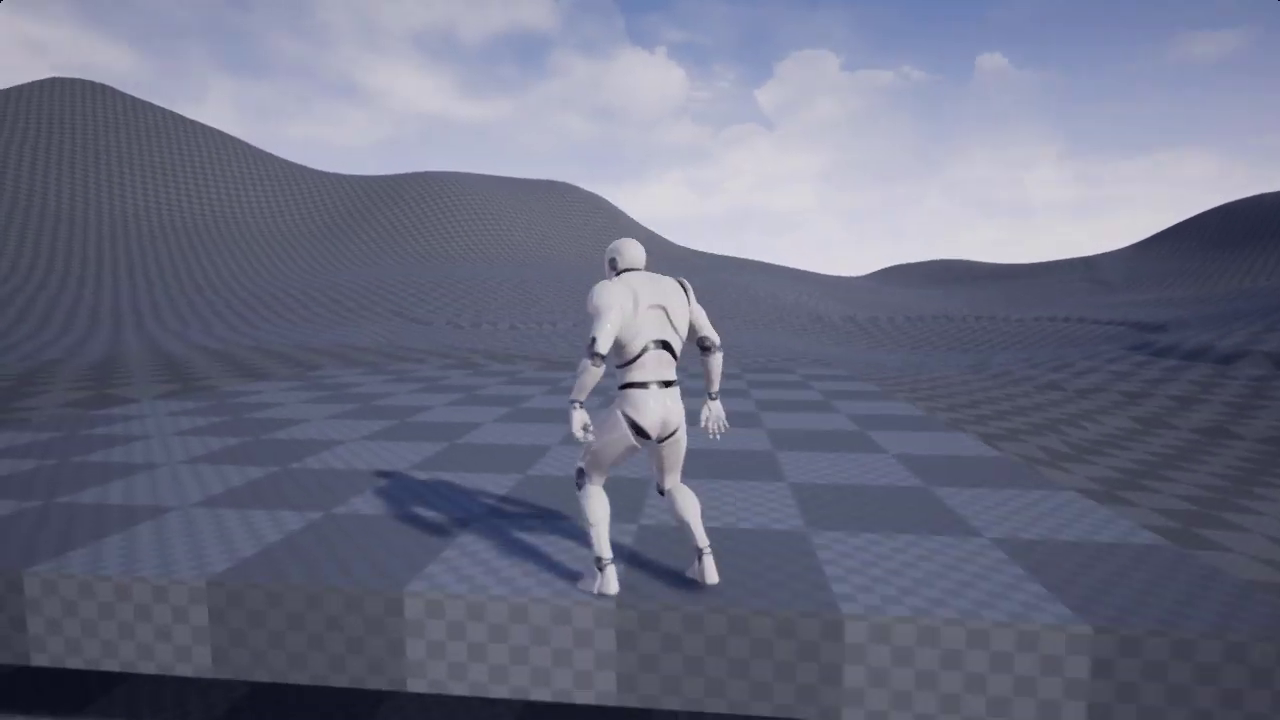
key("a")
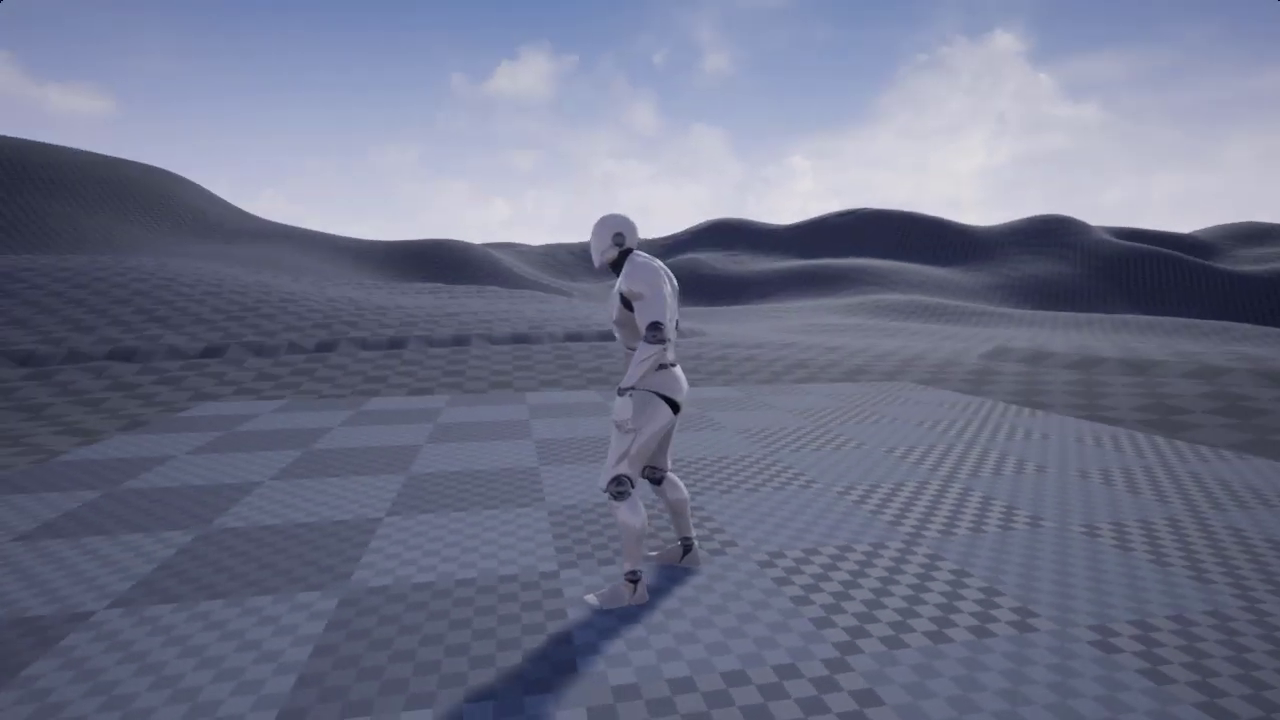
key("Escape")
Step: Switch to Place mode, leave the full-screen viewport and save the level
key("w")
key("e")
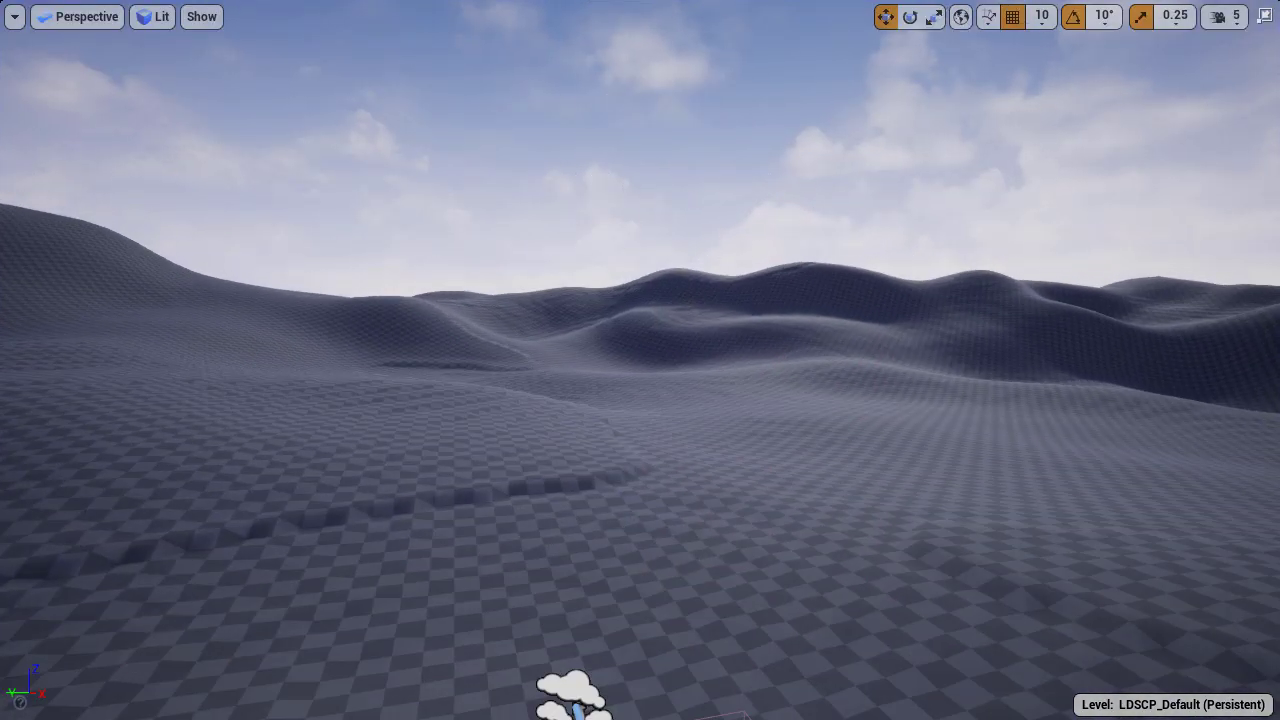
key("shift+1")
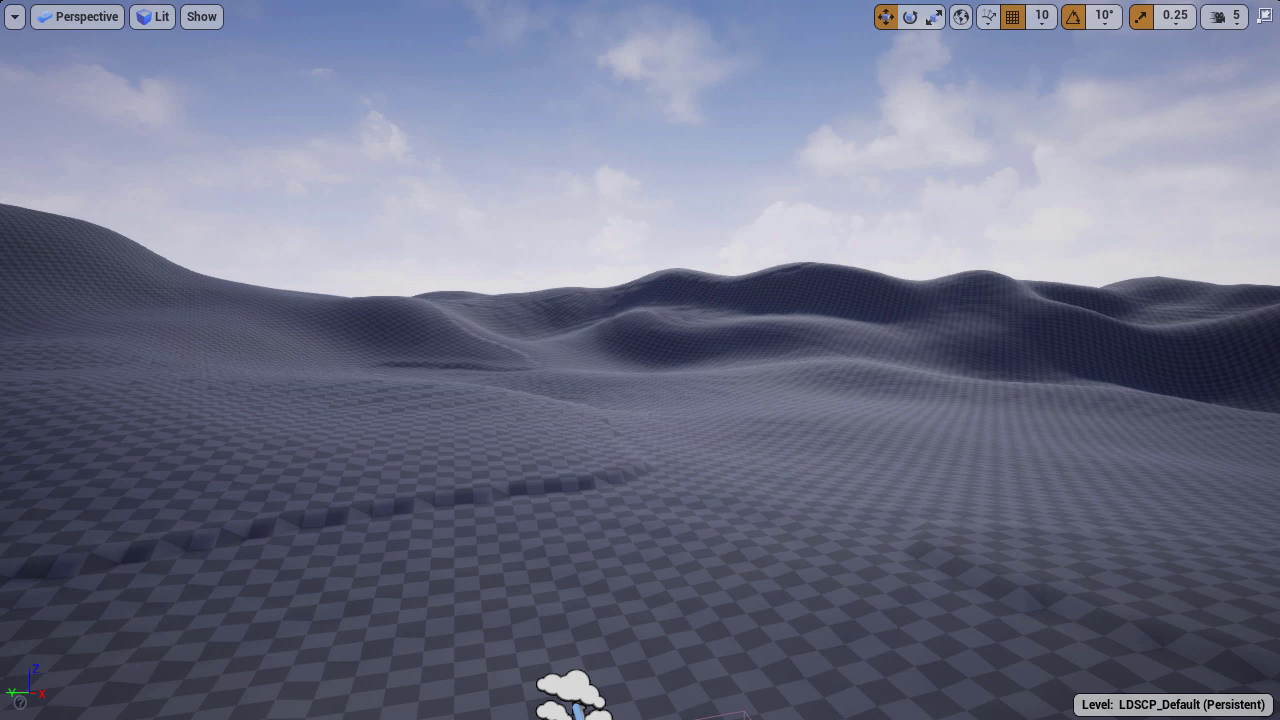
key("F11")
key("ctrl+s")
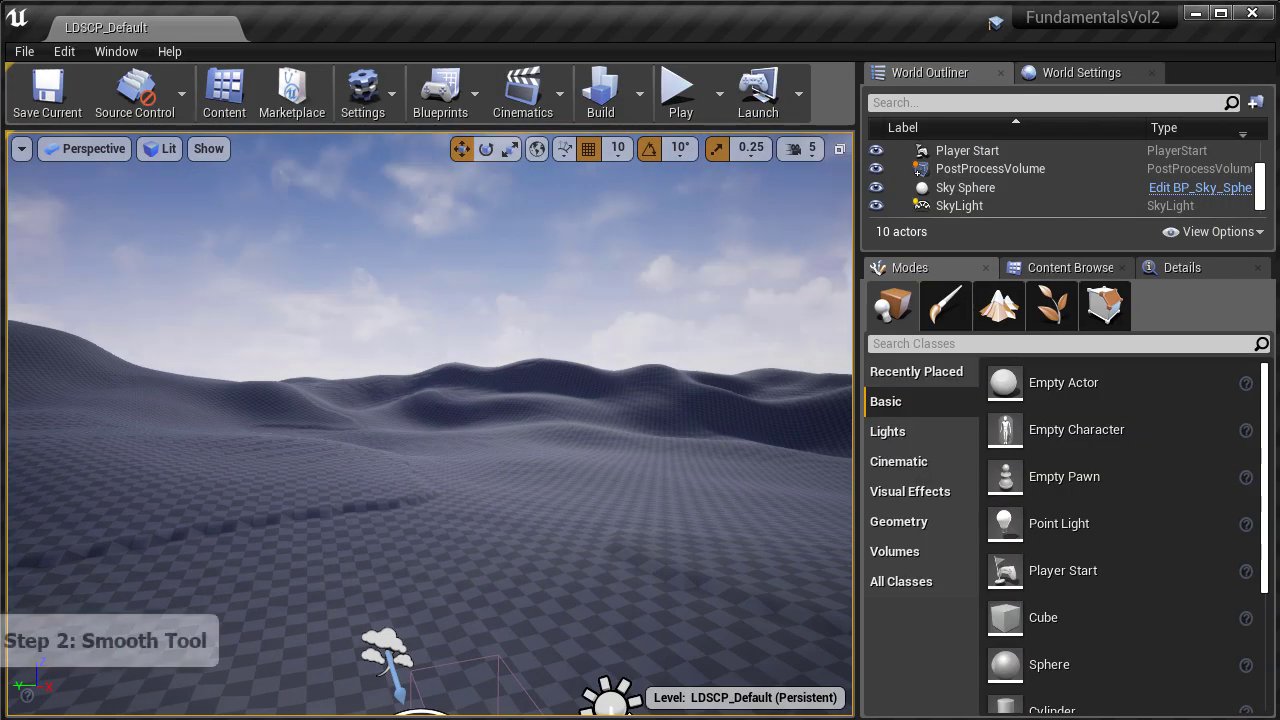
Step: Return to Landscape sculpting and change the sculpting tool from Noise to Smooth
left_click(999, 307)
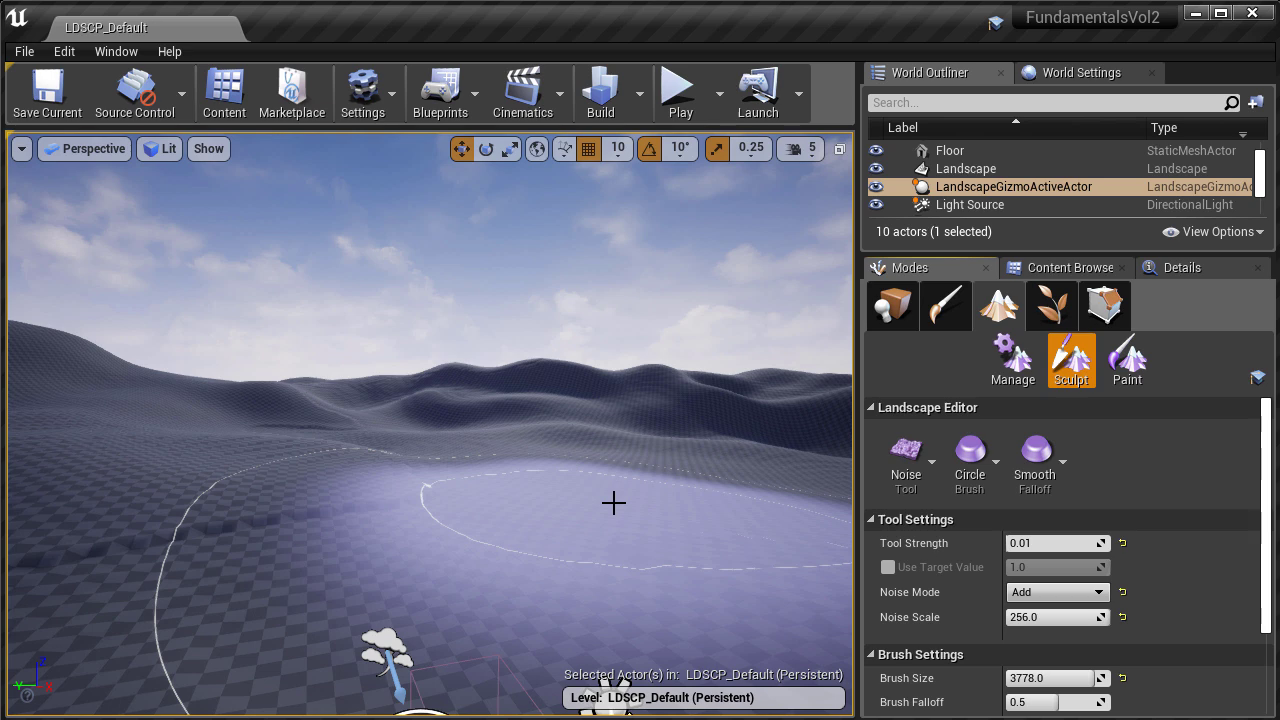
left_click(922, 466)
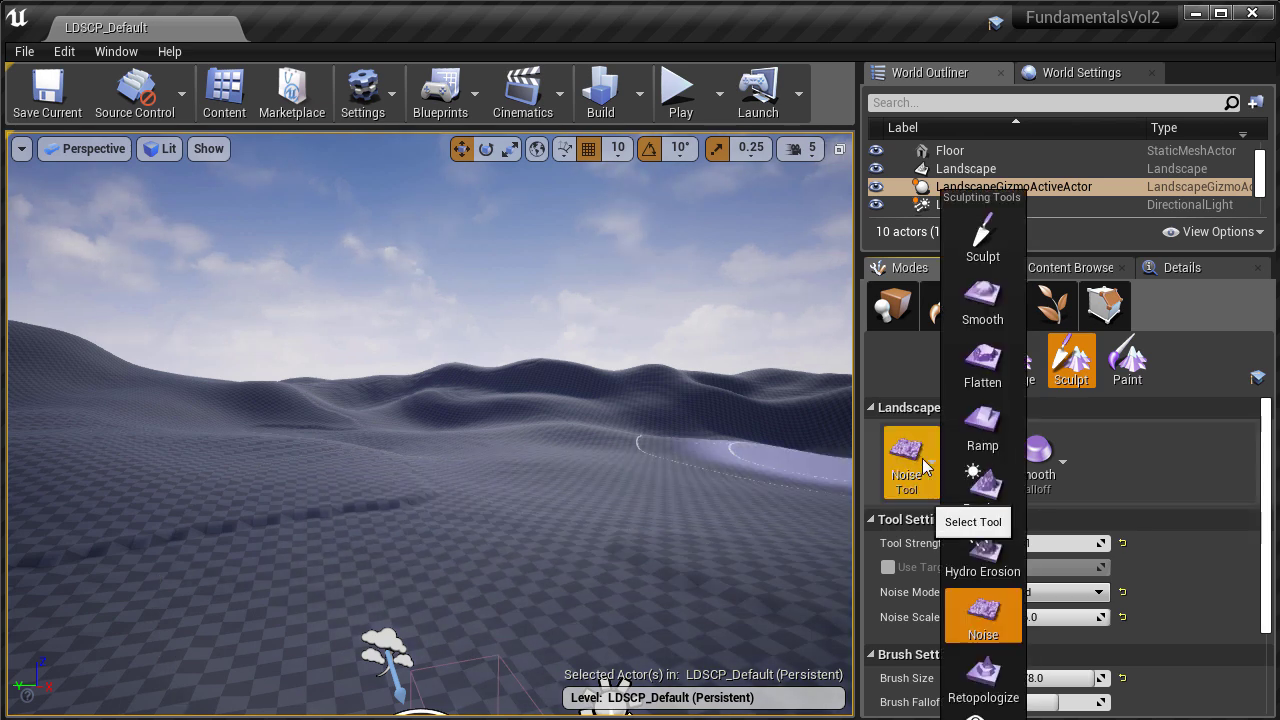
left_click(972, 318)
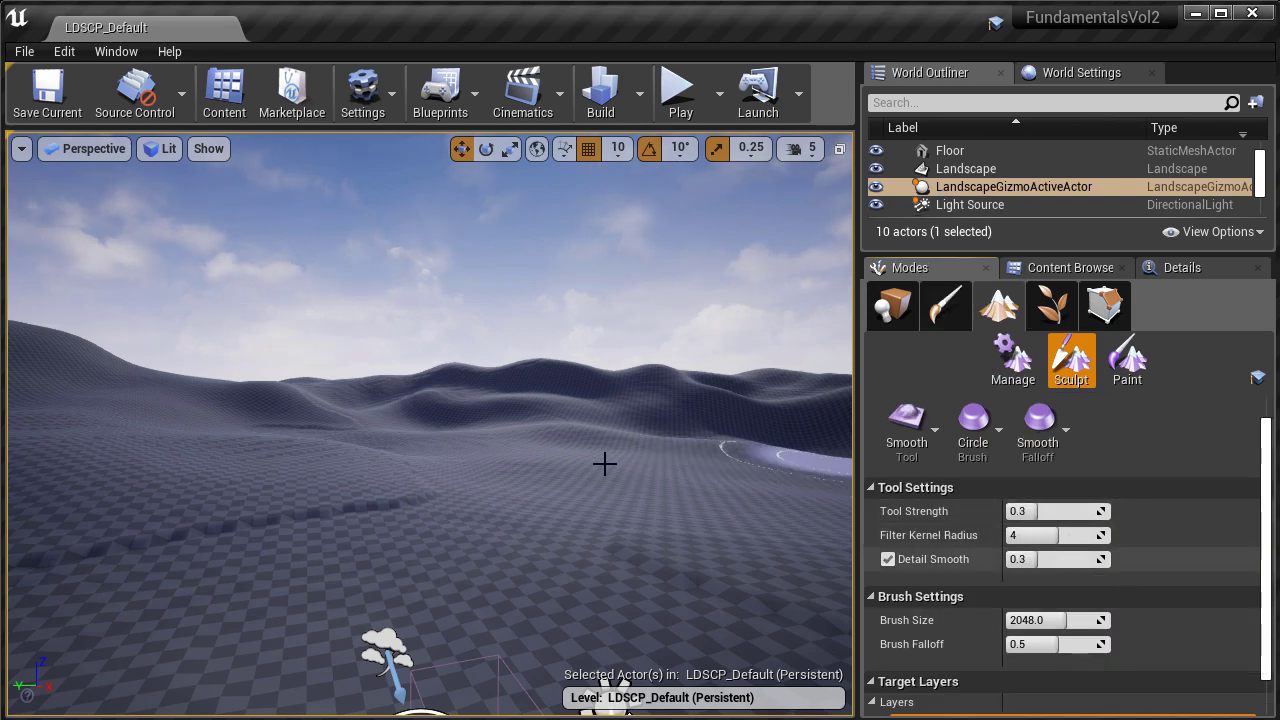
Step: Look over the rough creases on the hills and set the Smooth tool's strength to 0.1
mouse_move(605, 464)
right_mouse_down()
mouse_move(630, 560)
mouse_move(620, 530)
mouse_move(480, 610)
mouse_move(430, 605)
mouse_move(450, 635)
right_mouse_up()
key("F11")
mouse_move(603, 463)
right_mouse_down()
mouse_move(665, 400)
mouse_move(710, 302)
mouse_move(752, 298)
mouse_move(760, 345)
right_mouse_up()
key("w")
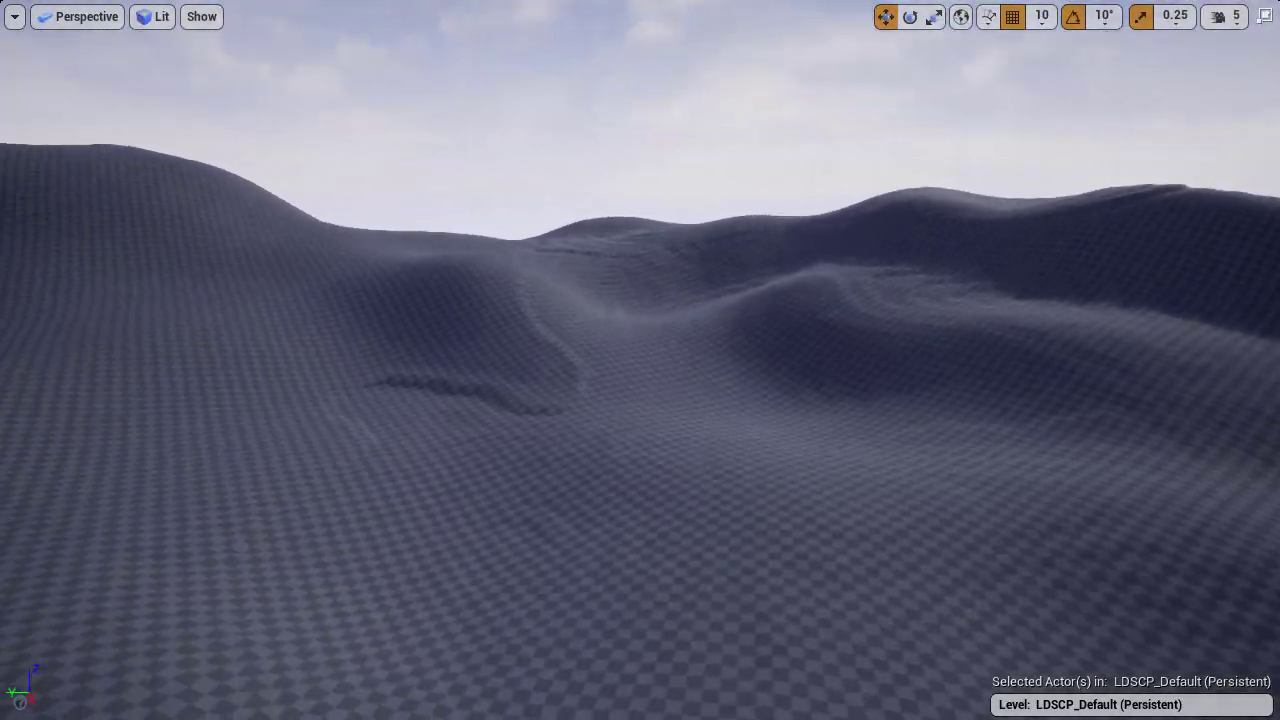
right_click_drag(594, 280, 600, 310)
key("F11")
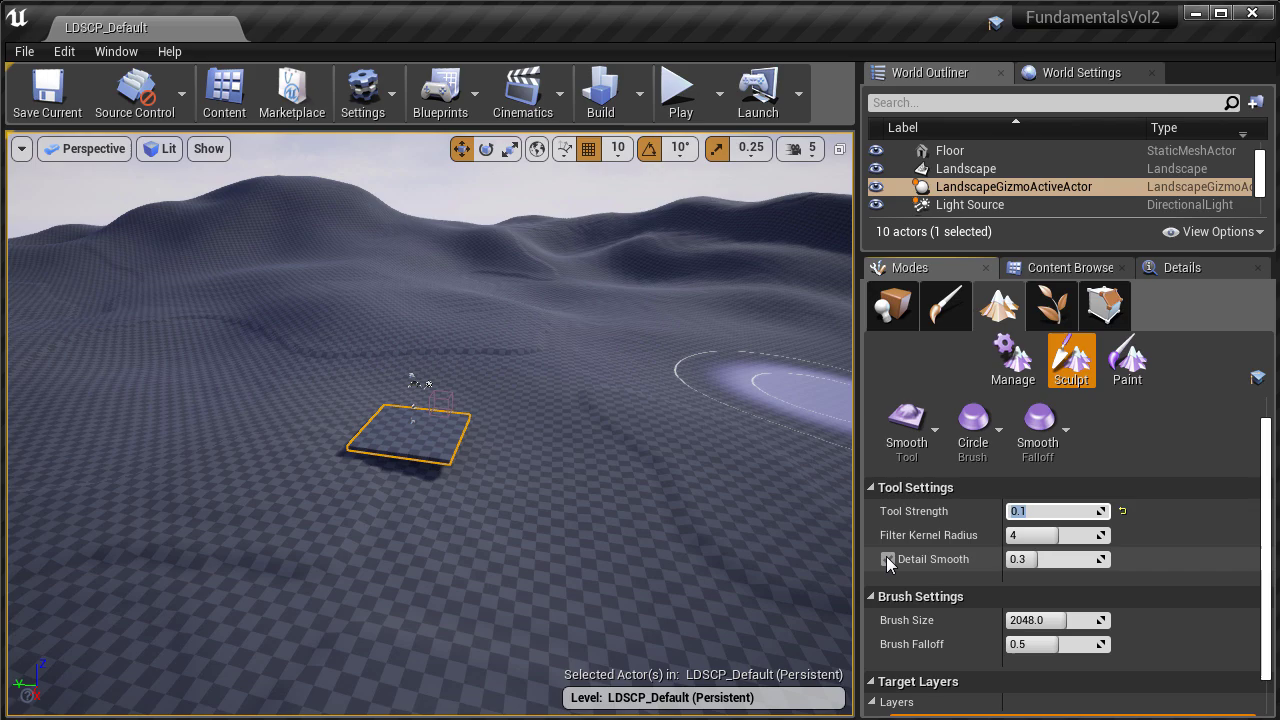
Step: Smooth the creases and rough edges on the slopes around the floor with Detail Smooth enabled
mouse_move(577, 509)
right_mouse_down()
mouse_move(593, 460)
mouse_move(520, 325)
mouse_move(492, 468)
mouse_move(502, 460)
right_mouse_up()
key("F11")
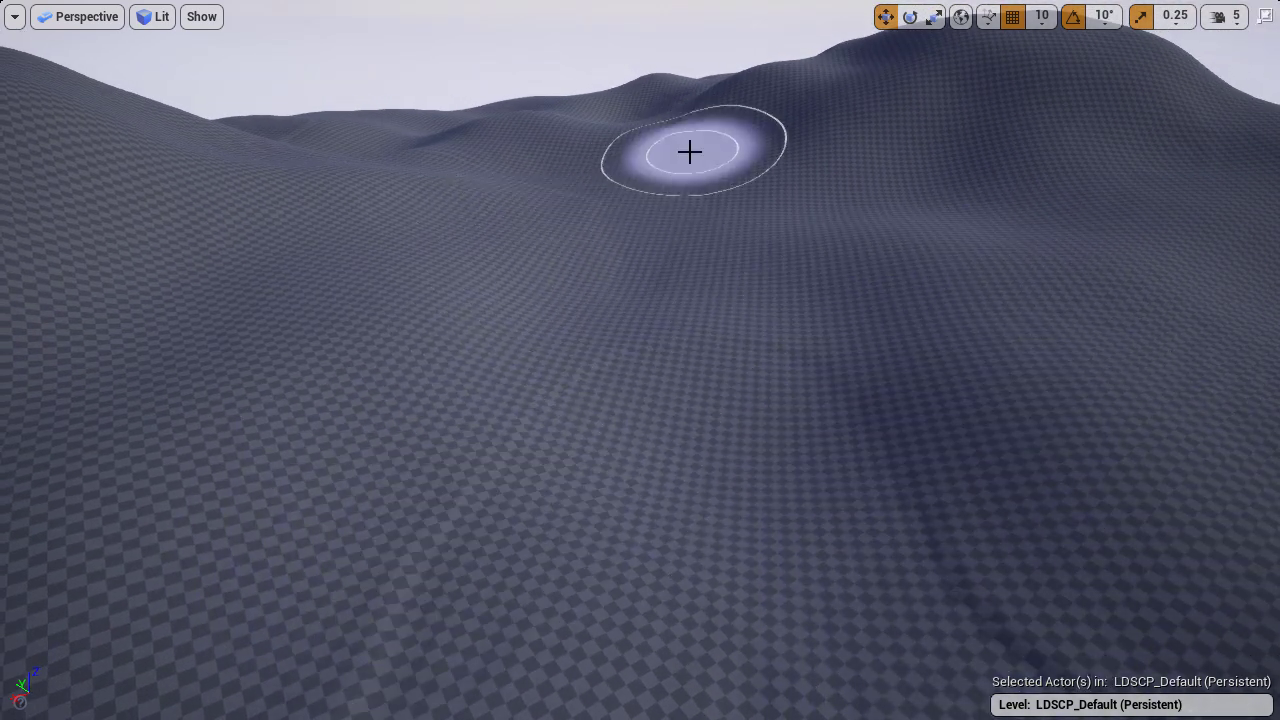
mouse_move(1031, 603)
right_mouse_down()
mouse_move(689, 380)
mouse_move(706, 600)
mouse_move(706, 520)
right_mouse_up()
right_click_drag(845, 345, 845, 375)
mouse_move(819, 252)
right_mouse_down()
mouse_move(700, 150)
mouse_move(760, 400)
right_mouse_up()
mouse_move(1000, 207)
right_mouse_down()
mouse_move(1080, 215)
mouse_move(1120, 60)
right_mouse_up()
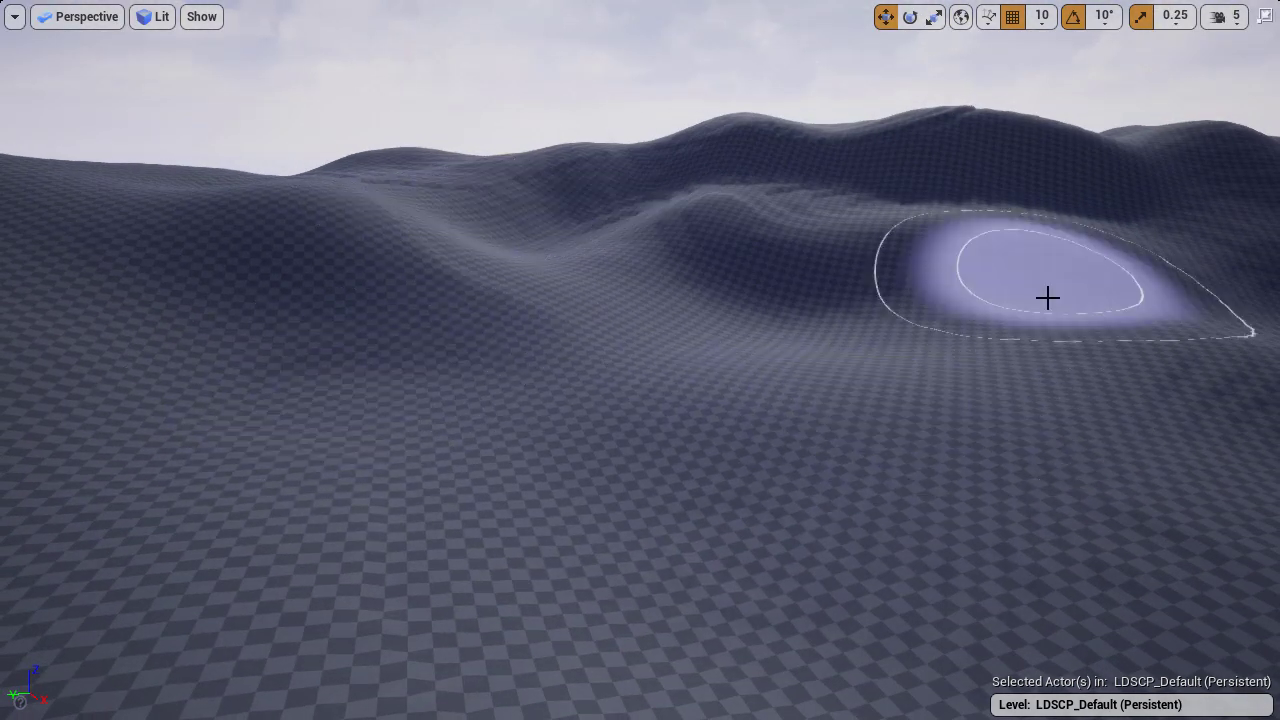
Step: Continue smoothing along the outer valley and the steep dark hillsides at 0.1 strength
right_click_drag(976, 237, 607, 234)
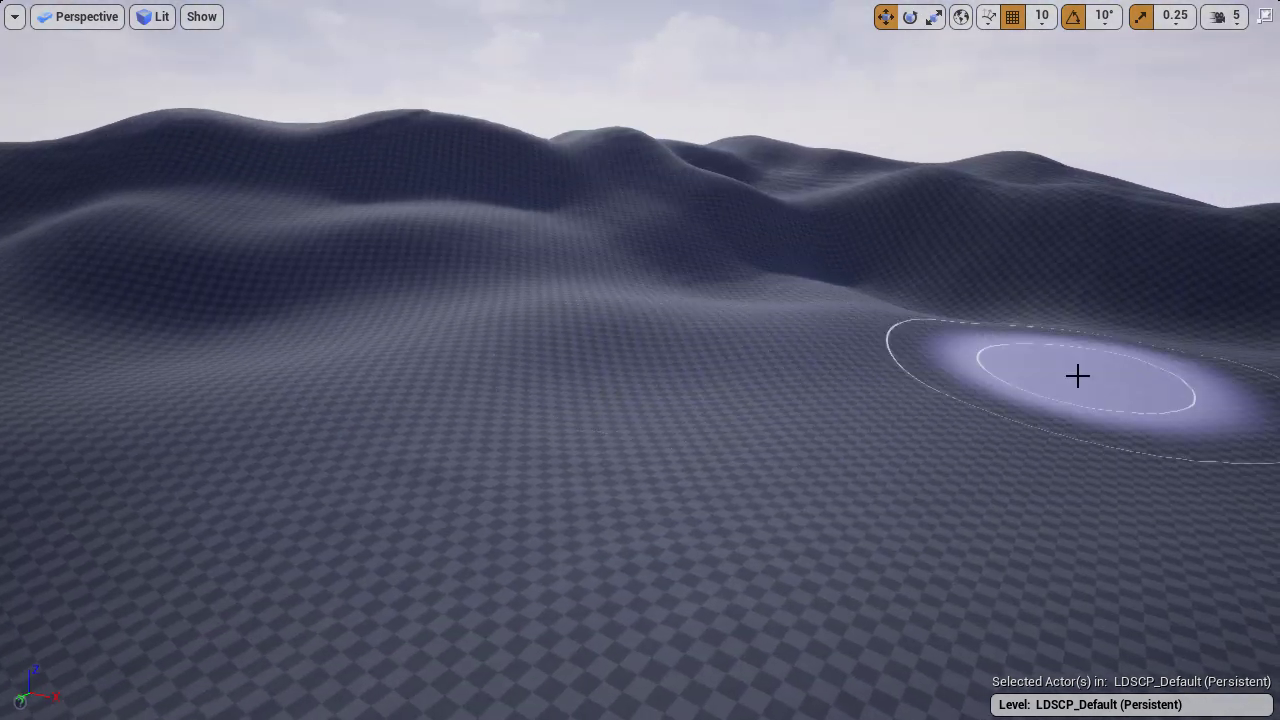
key("w")
mouse_move(1078, 376)
right_mouse_down()
mouse_move(1180, 335)
mouse_move(1200, 460)
mouse_move(1205, 430)
right_mouse_up()
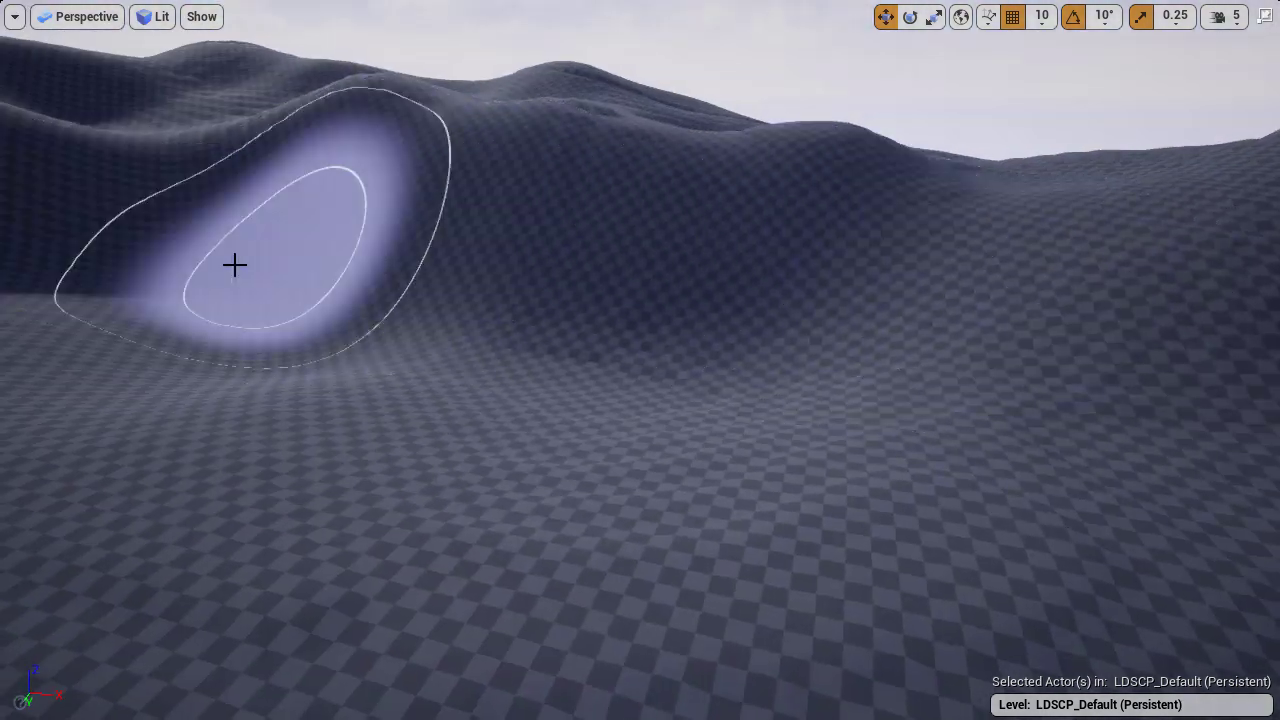
right_click_drag(235, 265, 120, 212)
right_click_drag(789, 466, 690, 468)
Step: Turn off Detail Smooth and set the Smooth tool's strength to 0.3
key("F11")
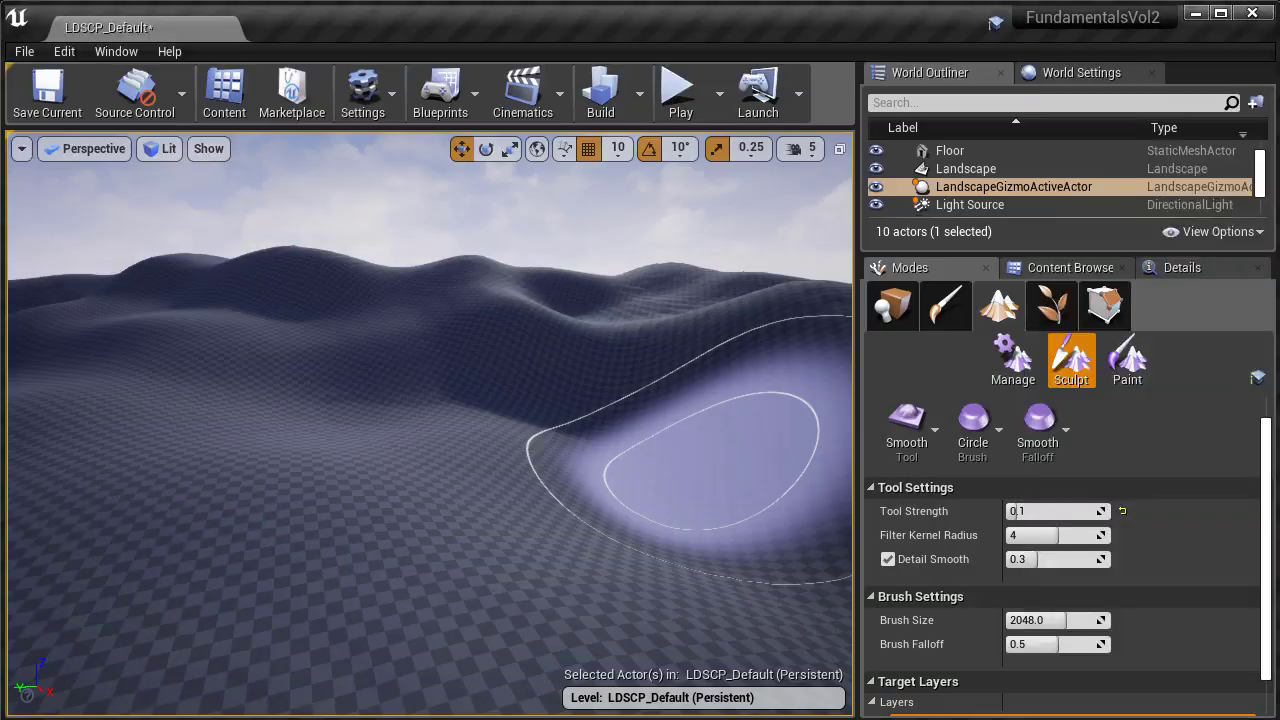
key("F11")
key("F11")
left_click(1027, 512)
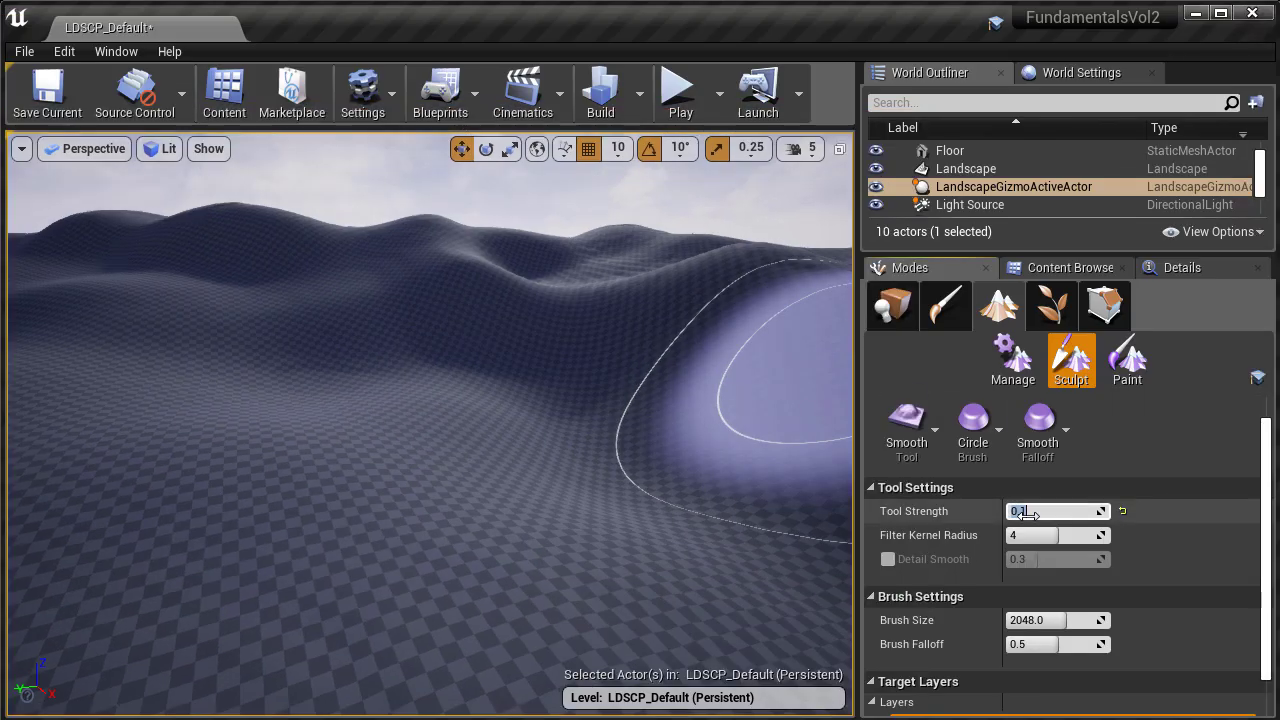
key("F11")
Step: Smooth the rounded hill and its neighbouring slopes at 0.3 strength without Detail Smooth
right_click_drag(603, 365, 637, 287)
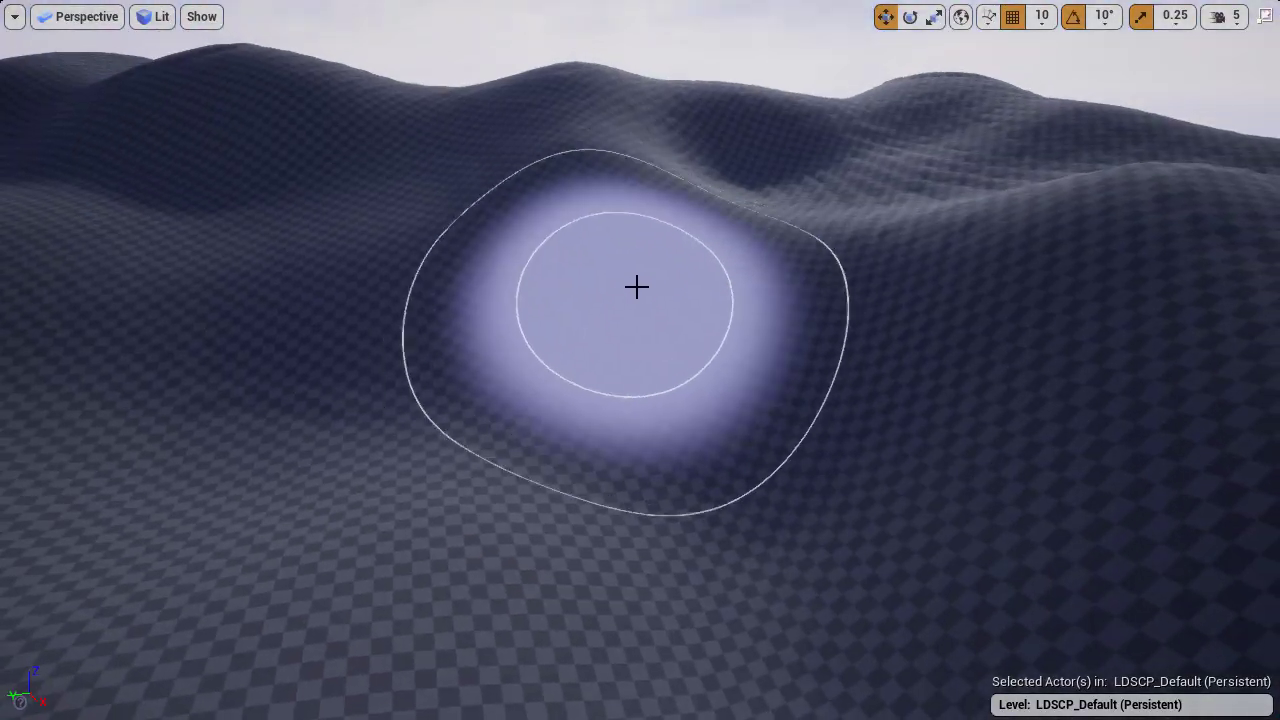
mouse_move(568, 495)
right_mouse_down()
mouse_move(740, 420)
mouse_move(746, 394)
mouse_move(673, 430)
right_mouse_up()
mouse_move(366, 291)
right_mouse_down()
mouse_move(640, 350)
mouse_move(917, 431)
mouse_move(1050, 395)
right_mouse_up()
key("F11")
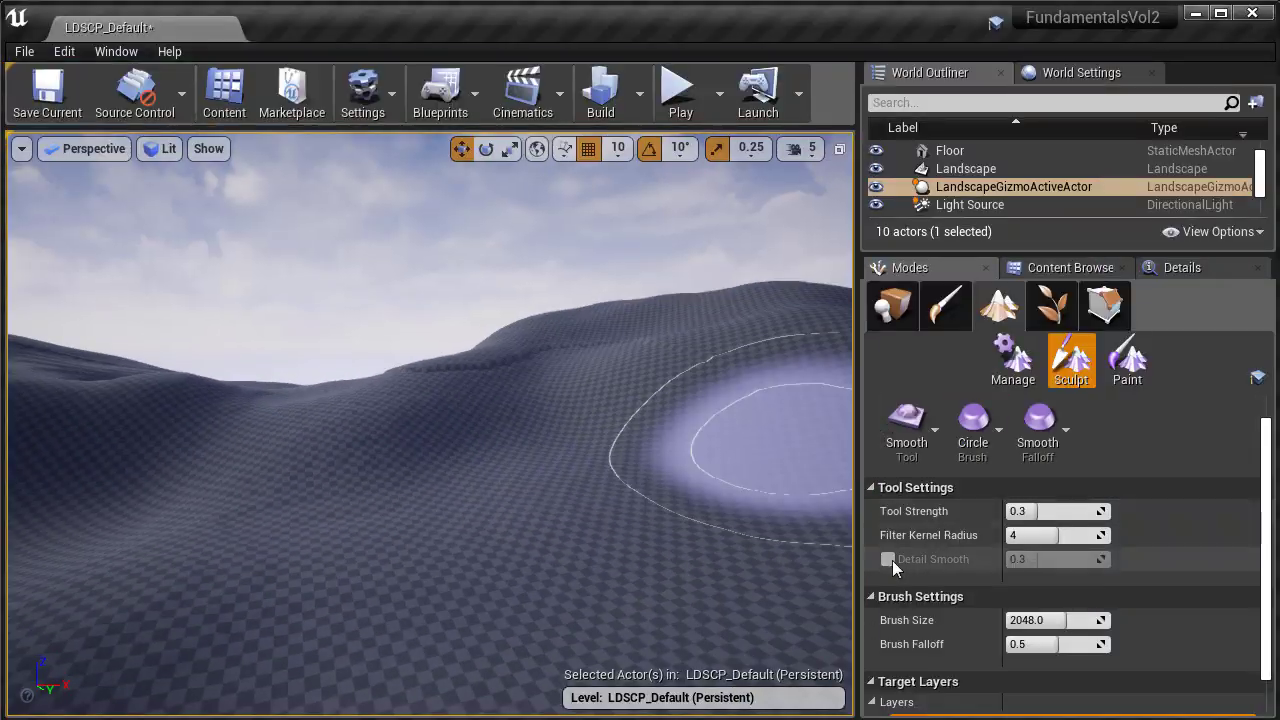
key("F11")
right_click_drag(586, 447, 713, 267)
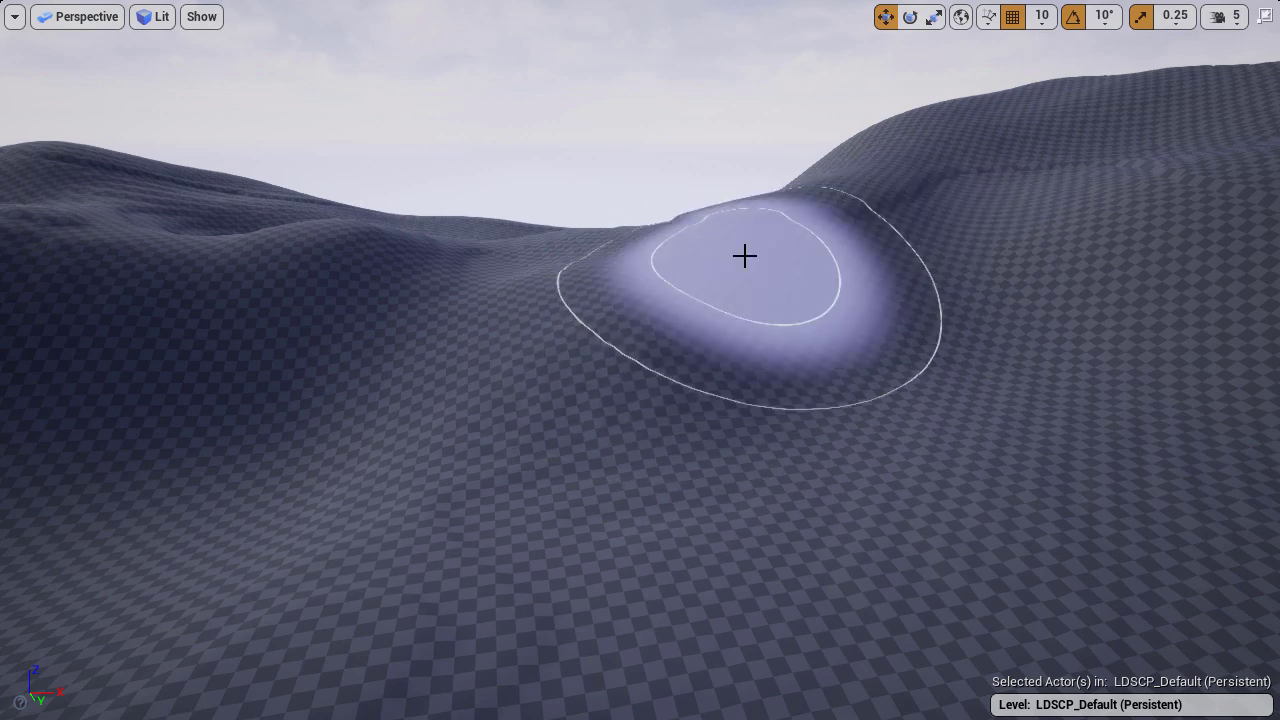
Step: Smooth the outer ridge, the valleys and the slopes below the tall peak
mouse_move(485, 376)
right_mouse_down()
mouse_move(470, 250)
mouse_move(485, 376)
right_mouse_up()
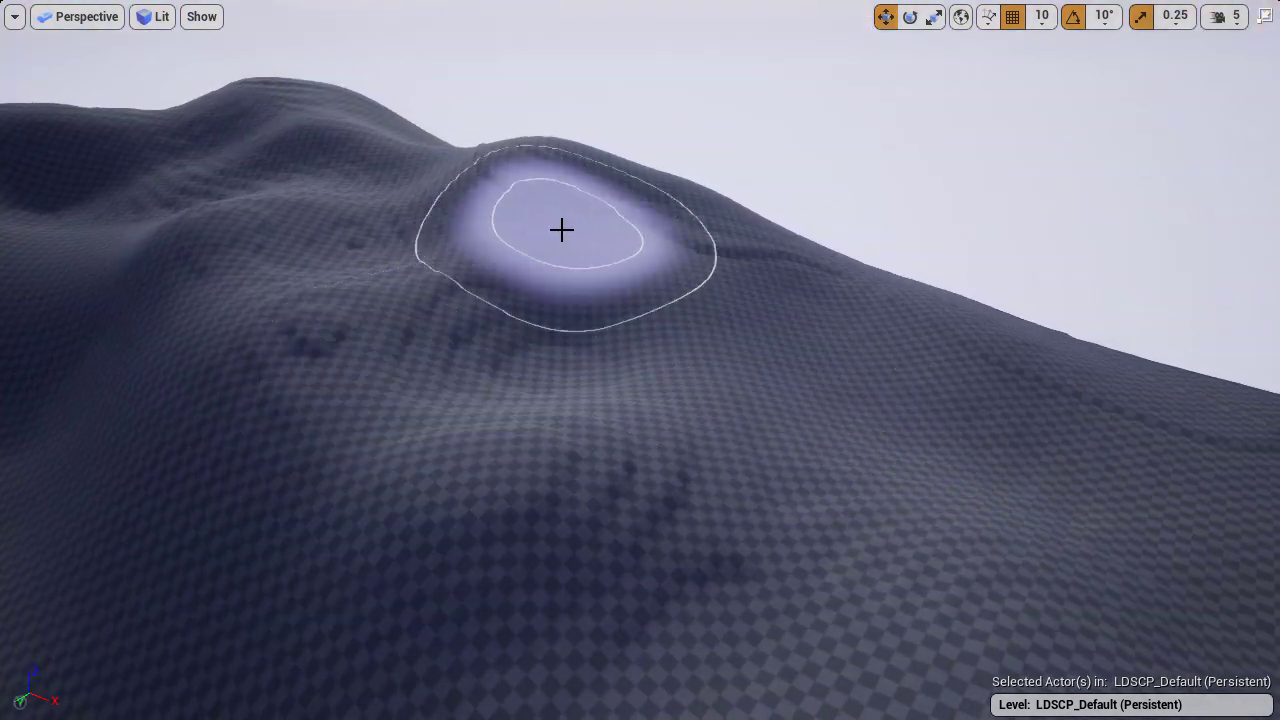
mouse_move(639, 398)
right_mouse_down()
mouse_move(563, 257)
mouse_move(848, 489)
mouse_move(832, 300)
mouse_move(595, 307)
right_mouse_up()
mouse_move(400, 480)
right_mouse_down()
mouse_move(371, 580)
mouse_move(591, 211)
mouse_move(600, 110)
right_mouse_up()
right_click_drag(640, 300, 714, 296)
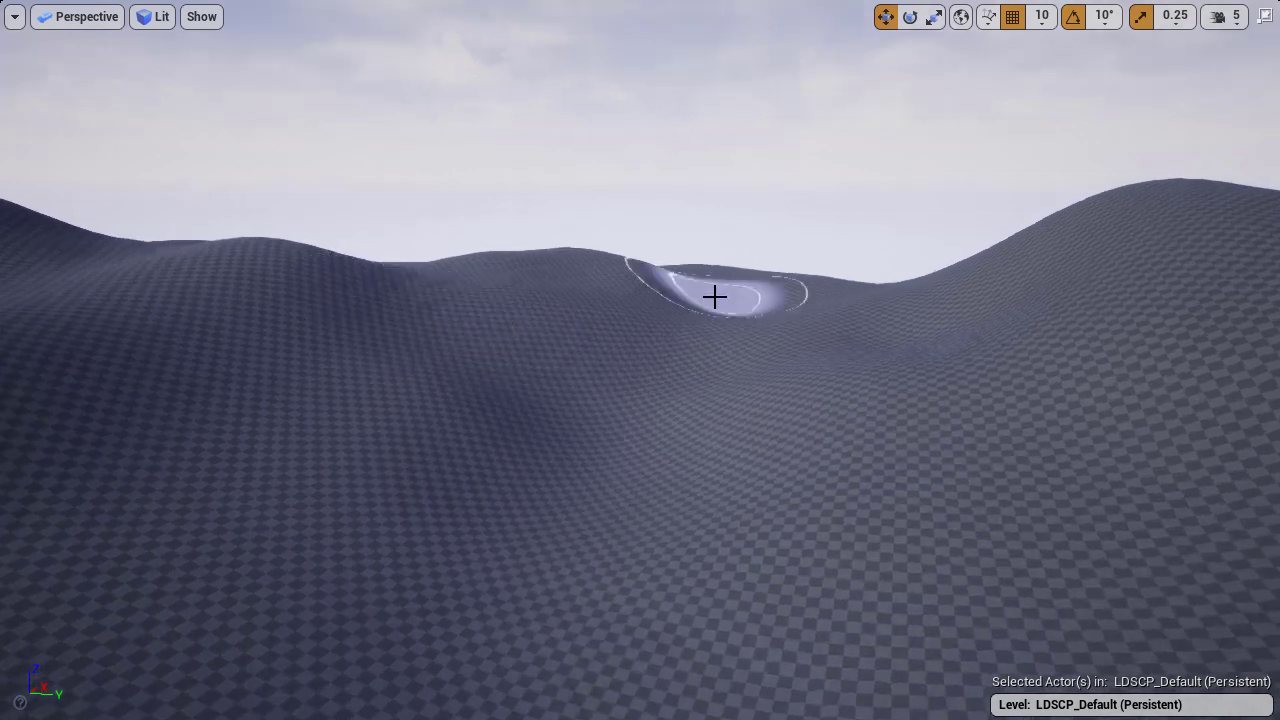
right_click_drag(962, 348, 870, 332)
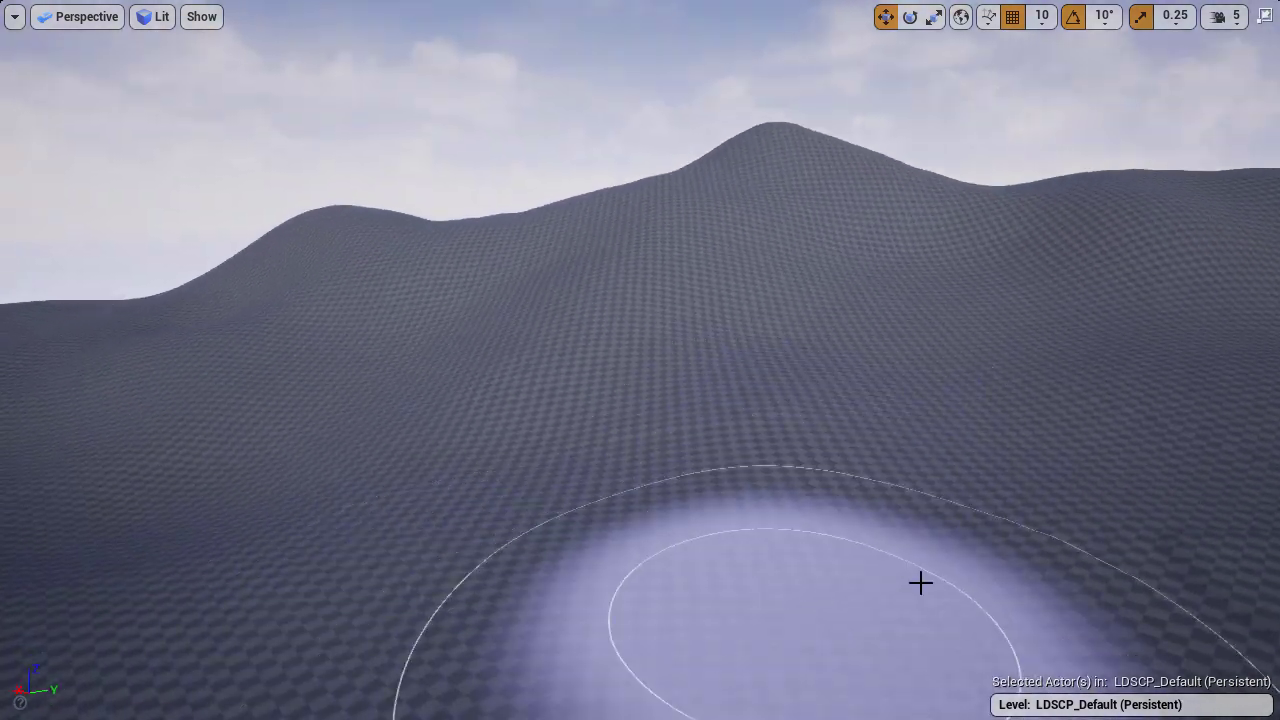
right_click_drag(646, 366, 760, 400)
mouse_move(1207, 293)
right_mouse_down()
mouse_move(831, 426)
mouse_move(889, 371)
mouse_move(872, 363)
mouse_move(860, 320)
mouse_move(491, 523)
right_mouse_up()
Step: Switch the viewport to Lighting Only and go over the hills and slopes for remaining rough areas with the Smooth brush
key("alt+5")
key("alt+6")
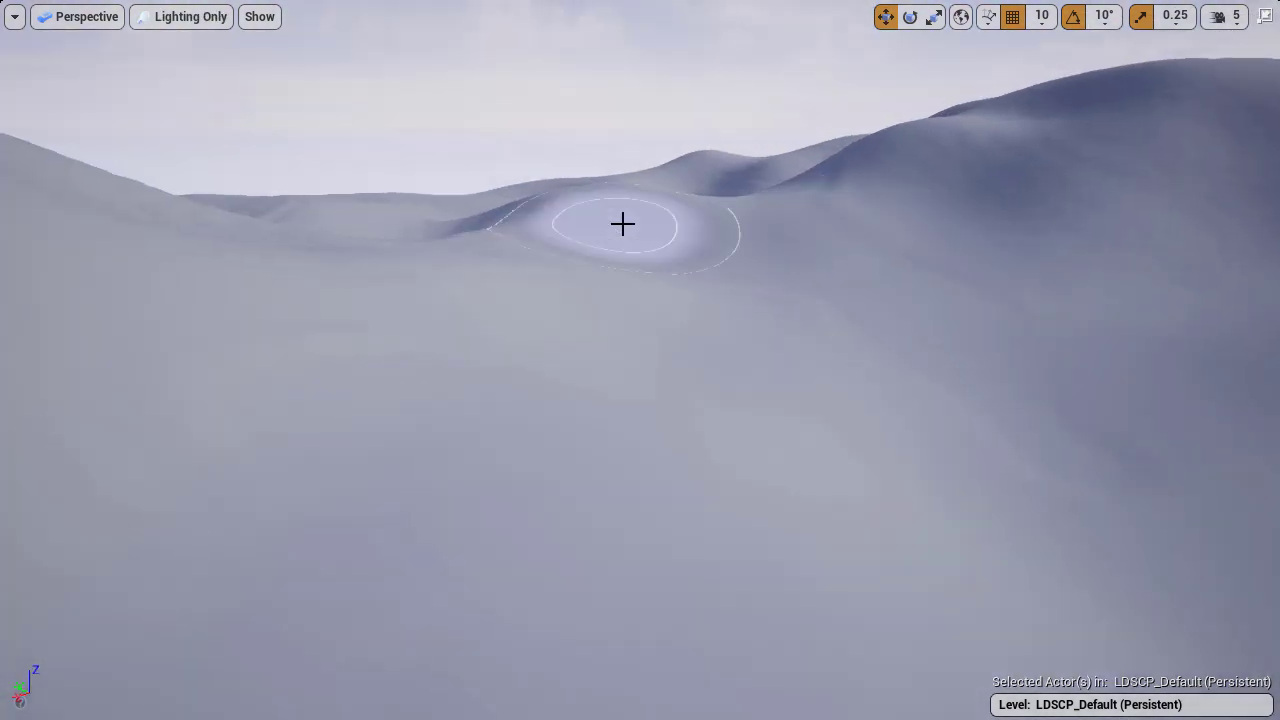
right_click_drag(623, 223, 731, 240)
right_click_drag(548, 226, 760, 245)
right_click_drag(529, 305, 200, 205)
right_click_drag(540, 200, 906, 256)
right_click_drag(427, 279, 262, 296)
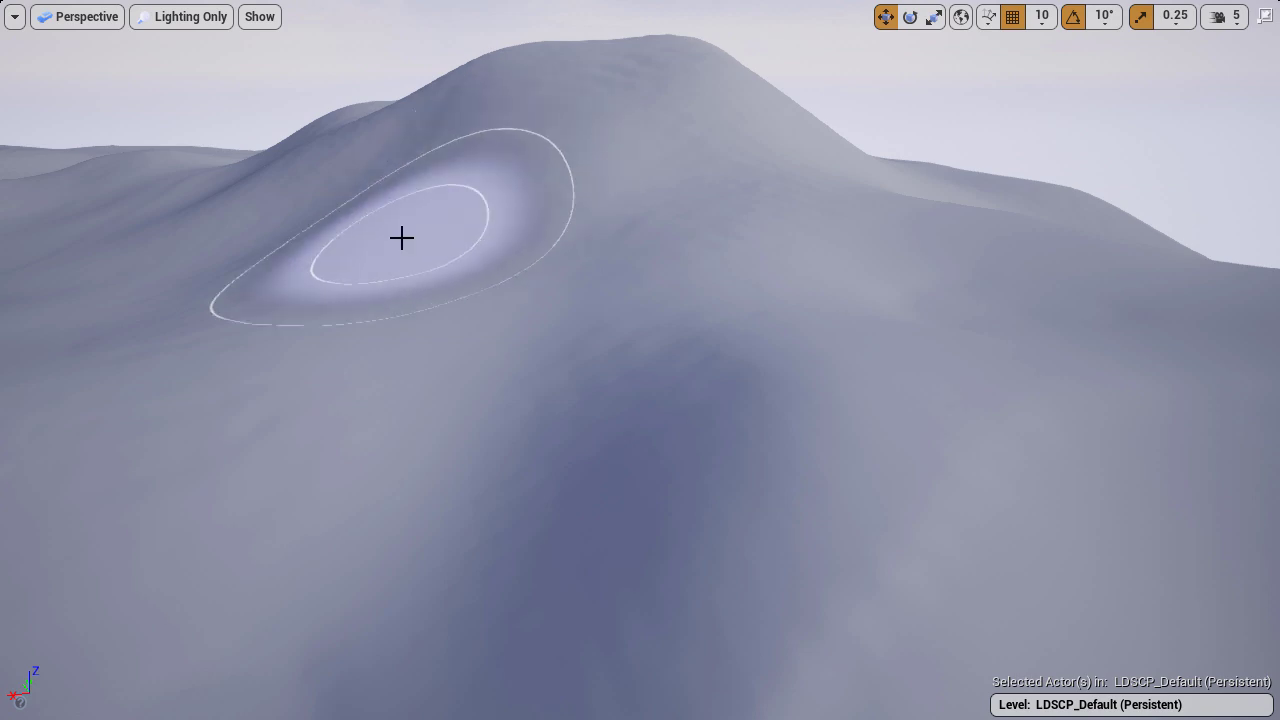
Step: Finish checking the smoothed hills in Lighting Only and return the viewport to Lit shading
right_click_drag(402, 238, 540, 246)
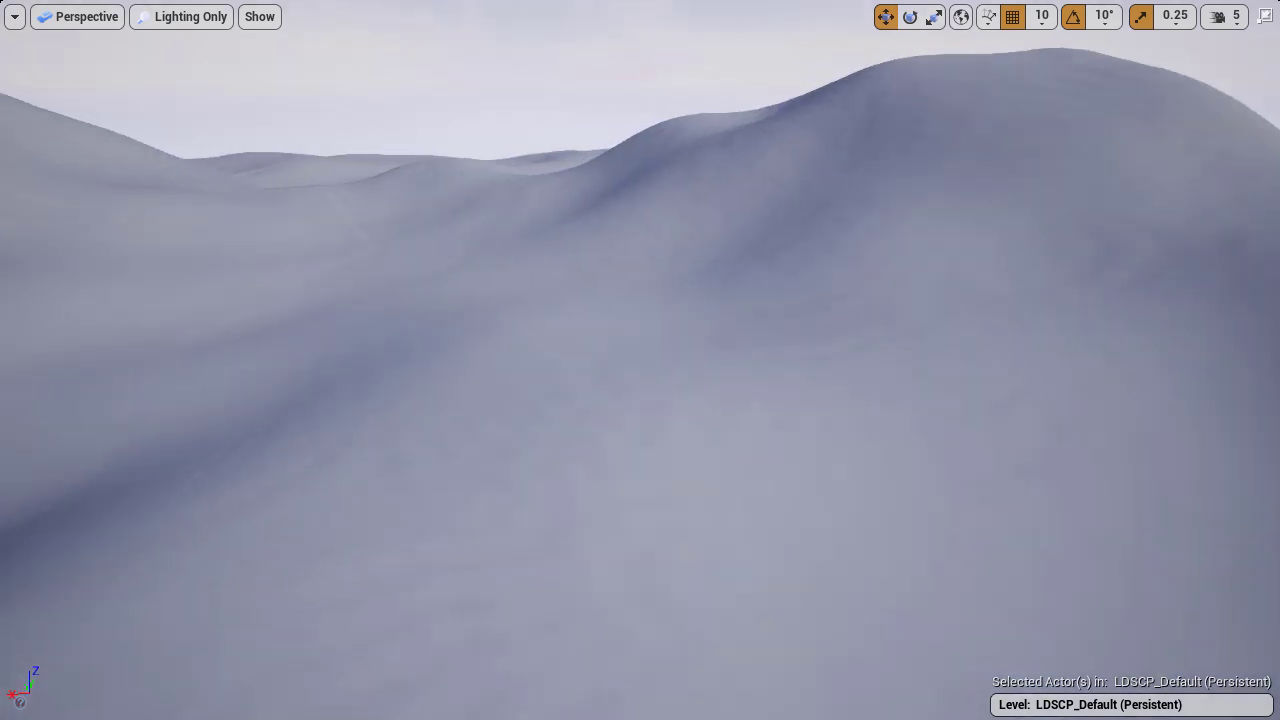
mouse_move(985, 131)
right_mouse_down()
mouse_move(820, 200)
mouse_move(740, 150)
mouse_move(677, 339)
right_mouse_up()
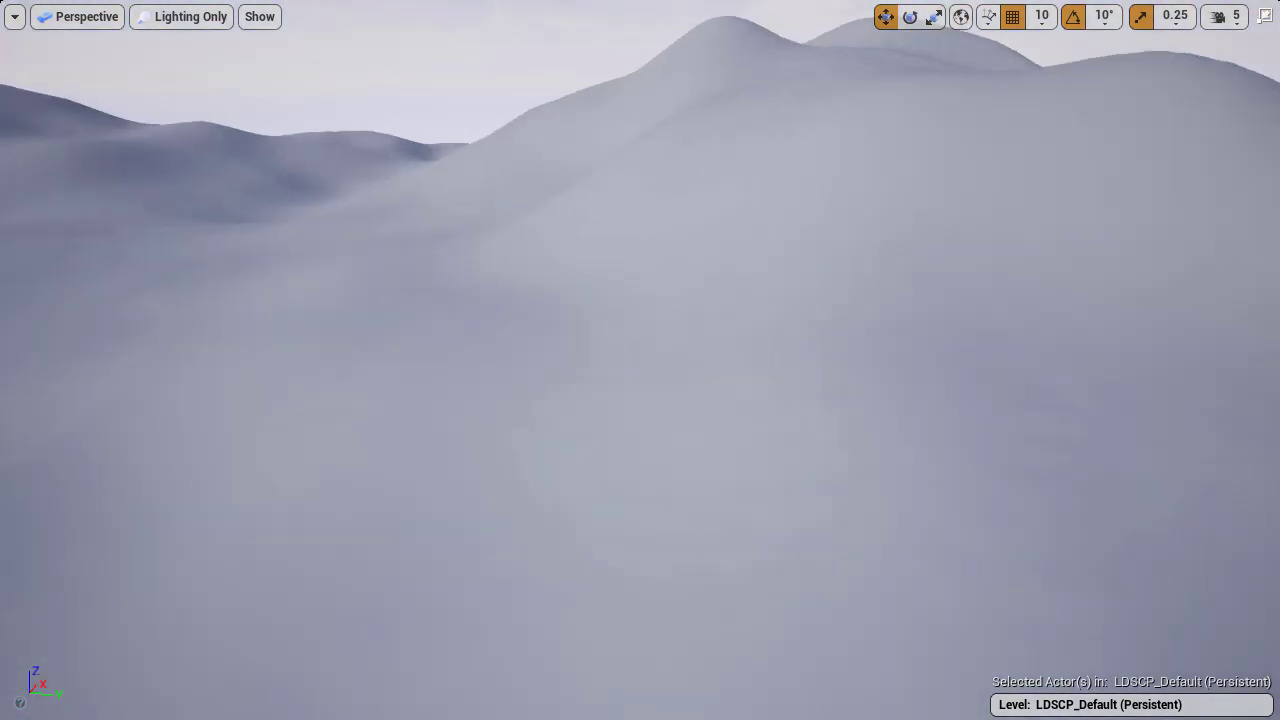
mouse_move(677, 458)
right_mouse_down()
mouse_move(800, 370)
mouse_move(740, 500)
mouse_move(677, 458)
right_mouse_up()
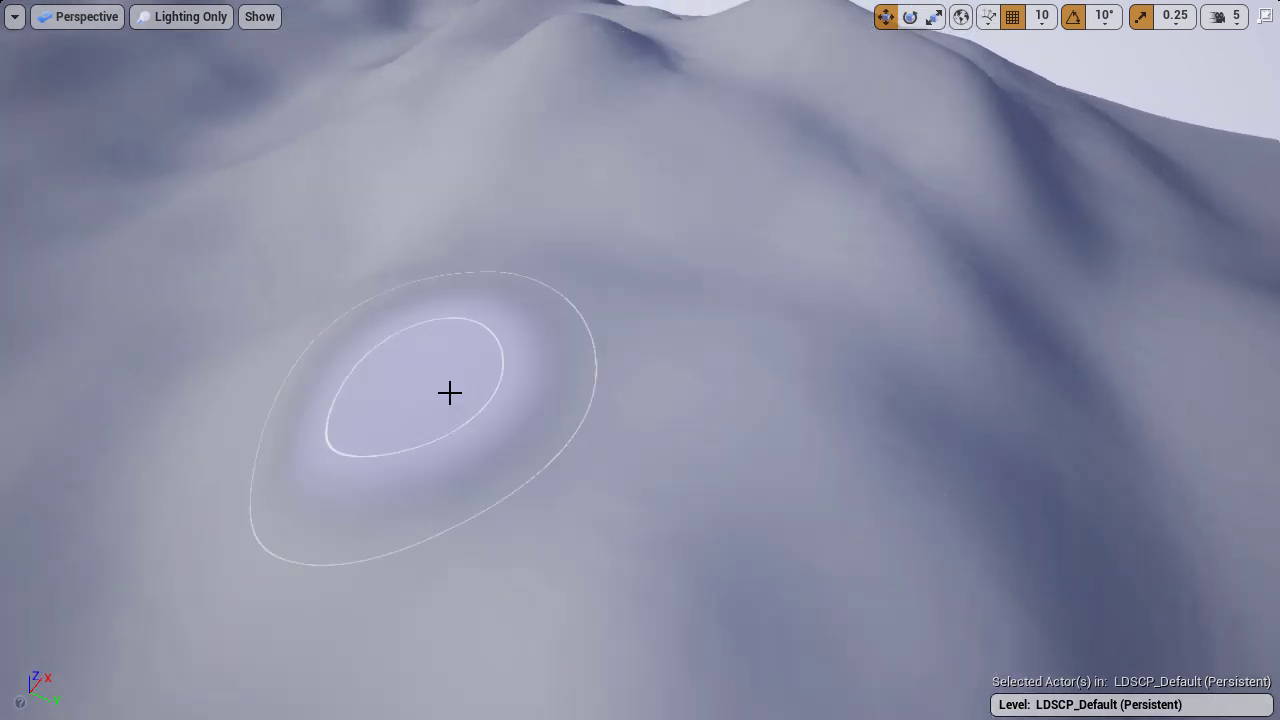
right_click_drag(406, 363, 520, 240)
right_click_drag(466, 374, 680, 376)
key("alt+3")
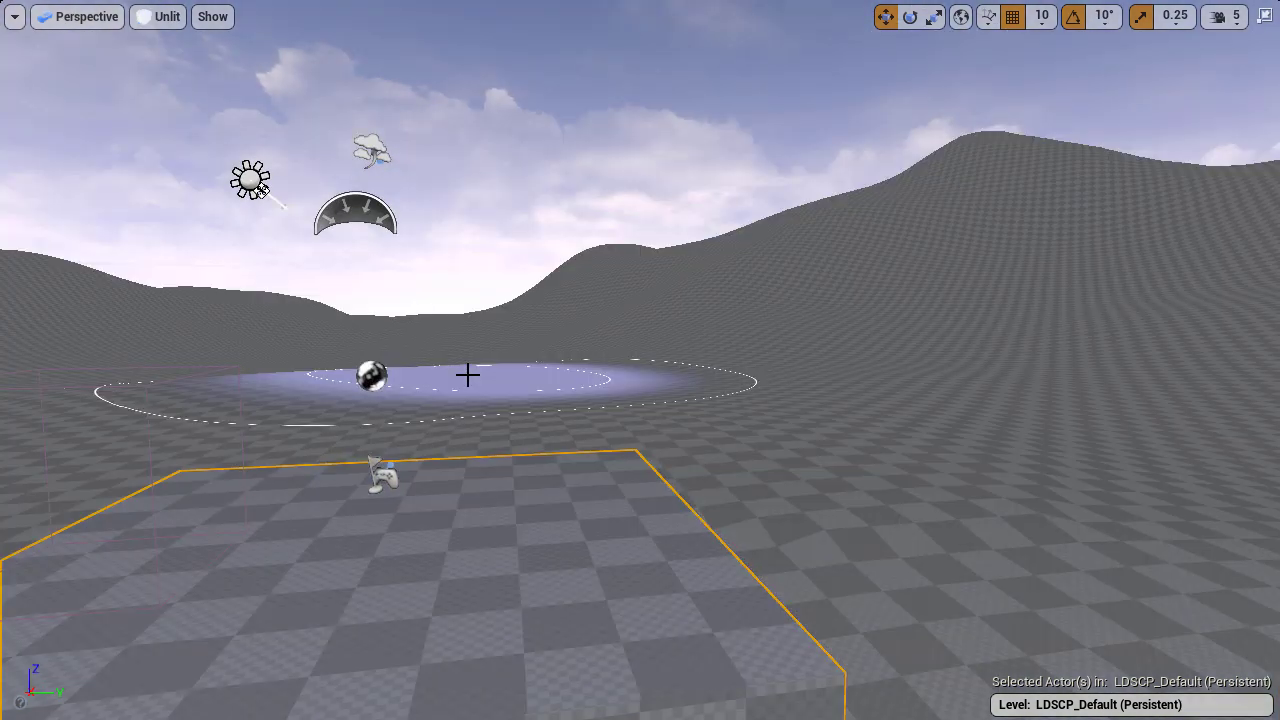
key("alt+4")
mouse_move(734, 340)
right_mouse_down()
mouse_move(740, 350)
mouse_move(250, 350)
mouse_move(640, 354)
mouse_move(645, 340)
right_mouse_up()
key("w")
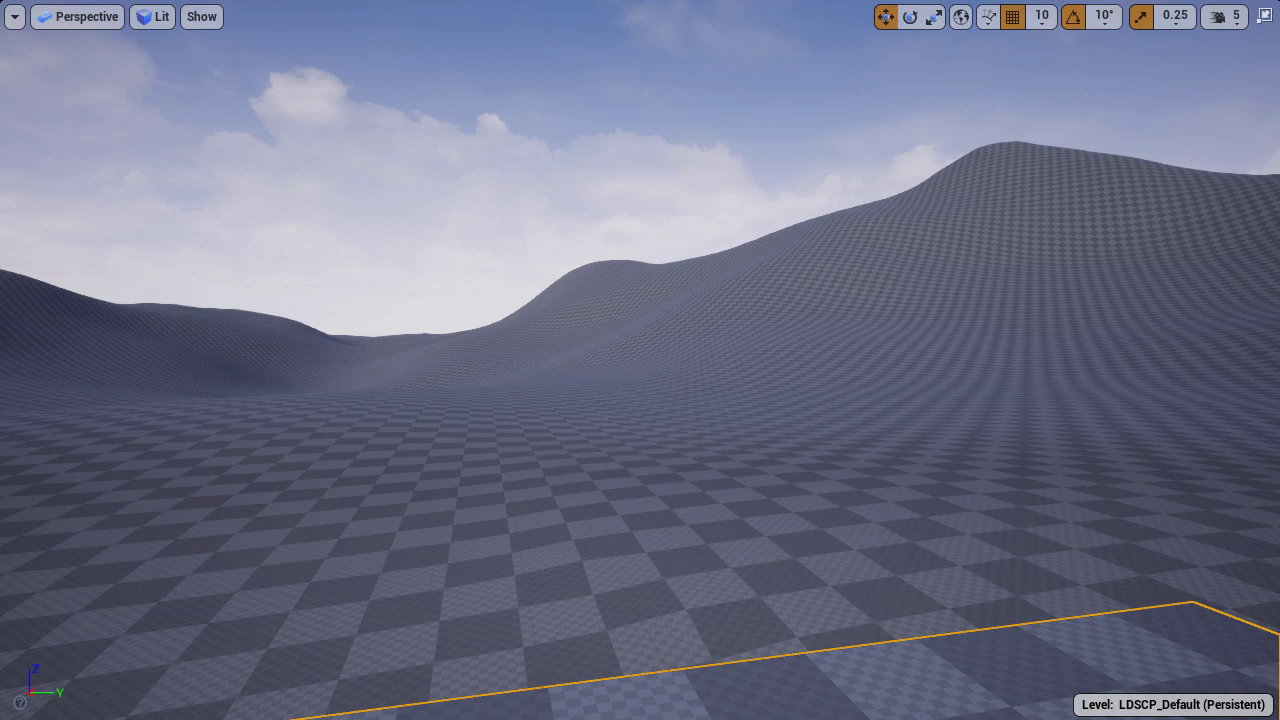
right_click_drag(560, 350, 595, 352)
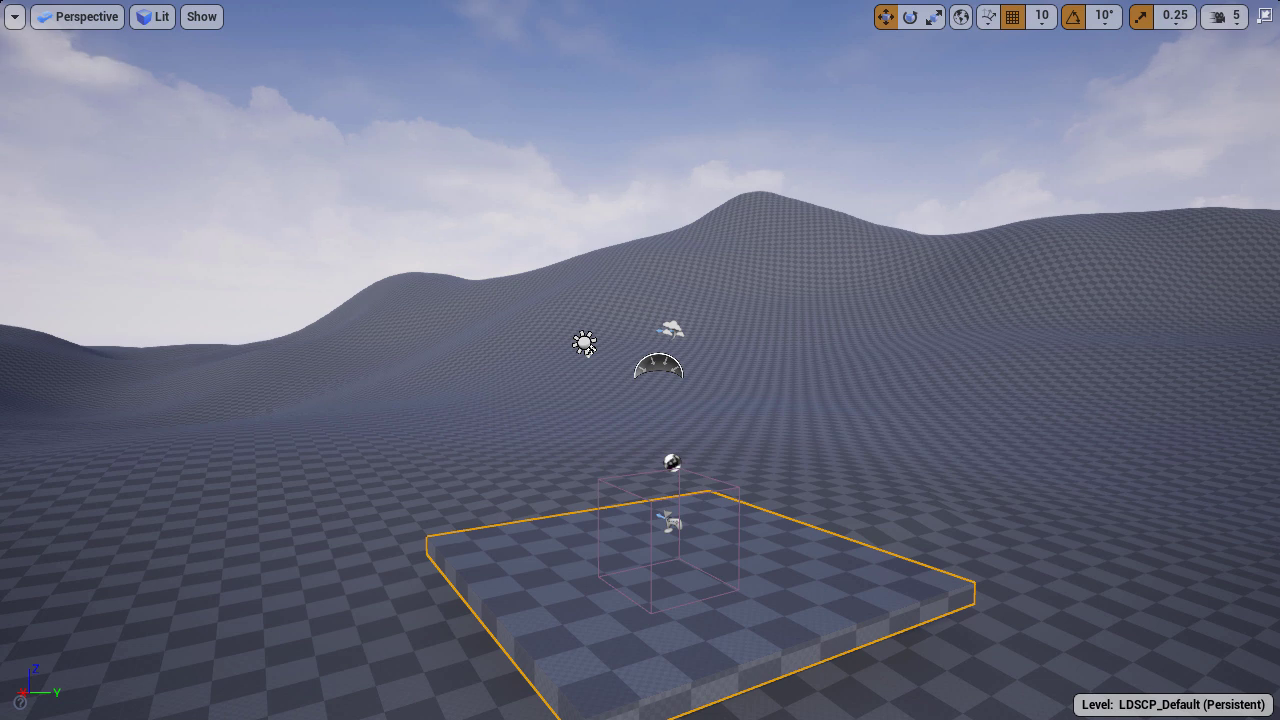
right_click_drag(740, 344, 741, 348)
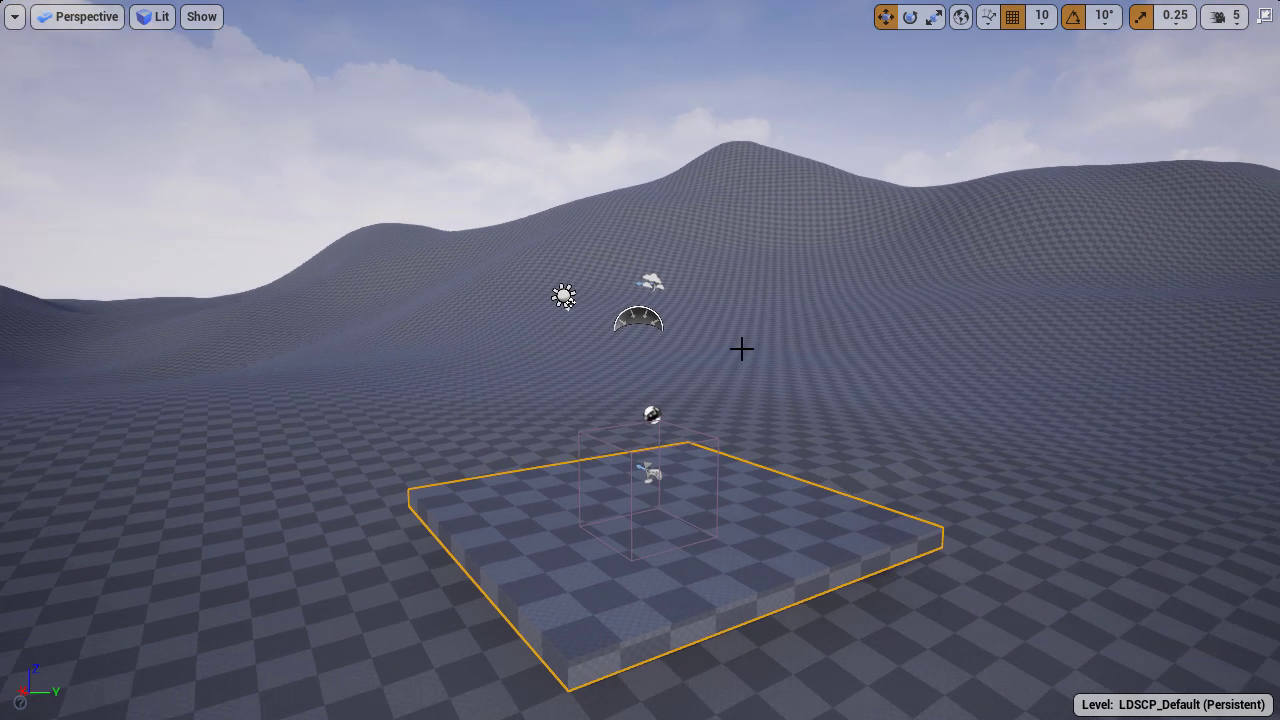
Step: Clear the floor mesh selection, leave the full-screen viewport and save the level
left_click(829, 557)
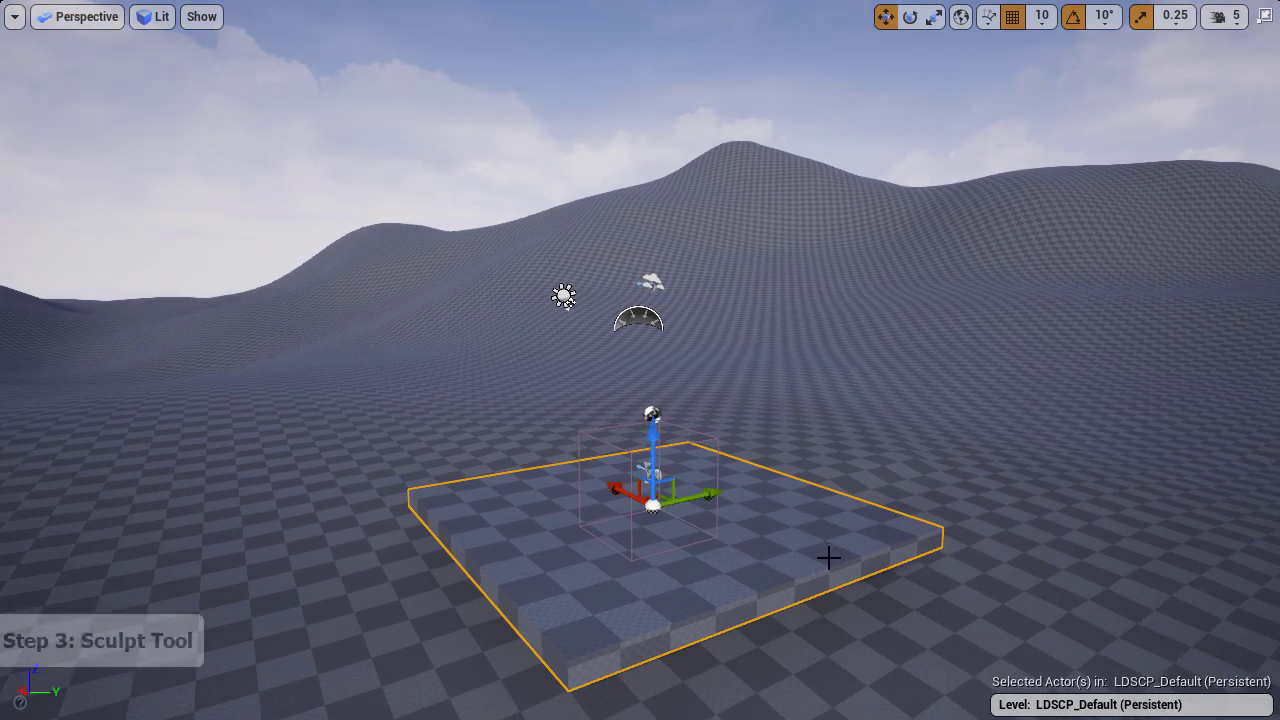
key("Escape")
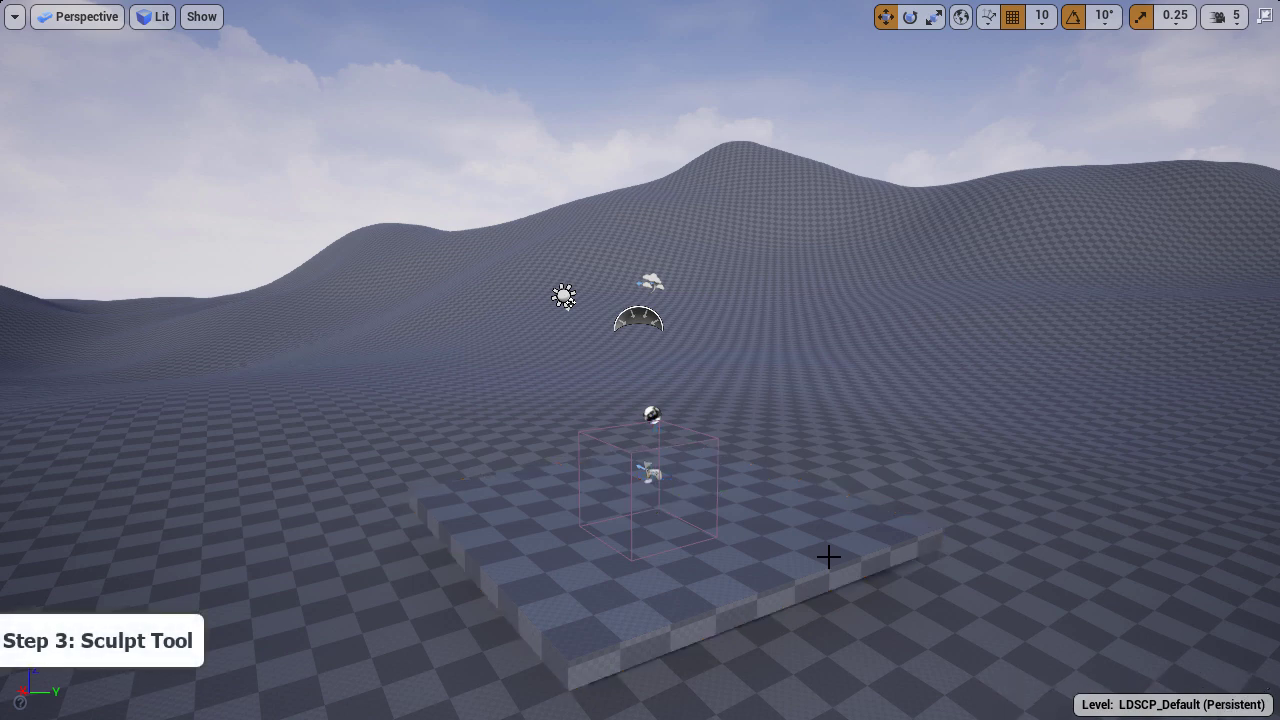
key("F11")
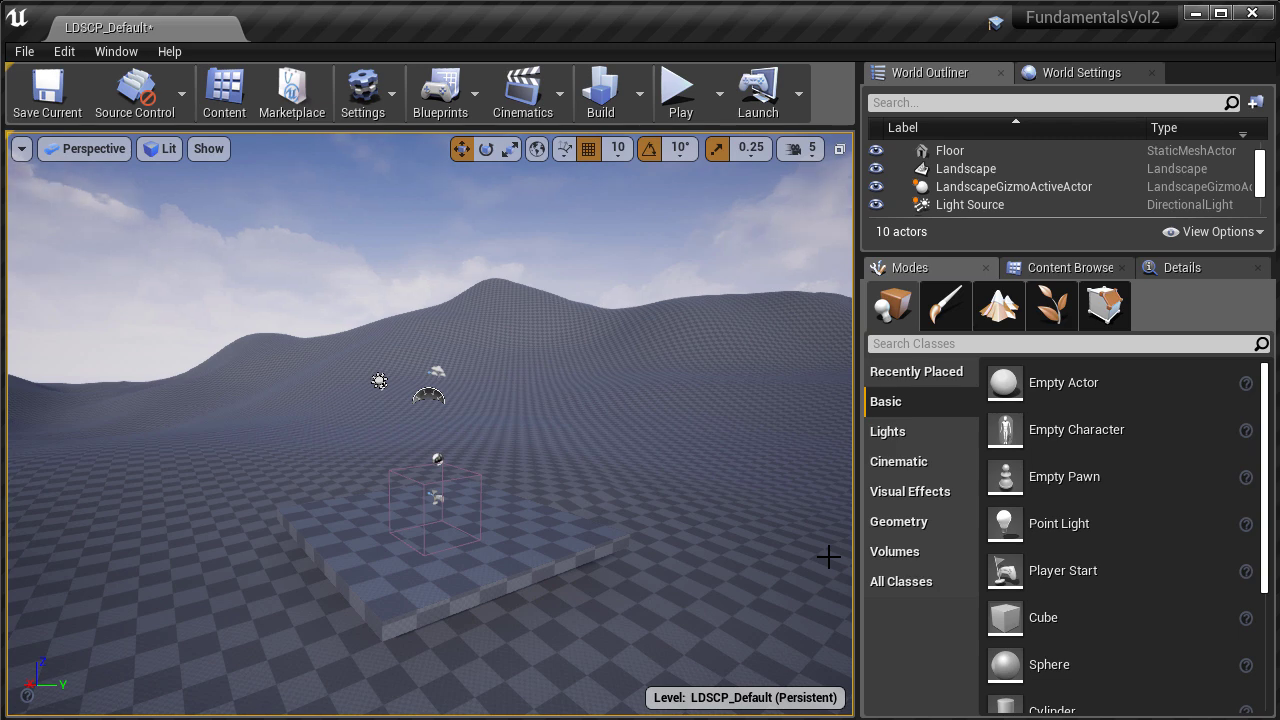
key("ctrl+s")
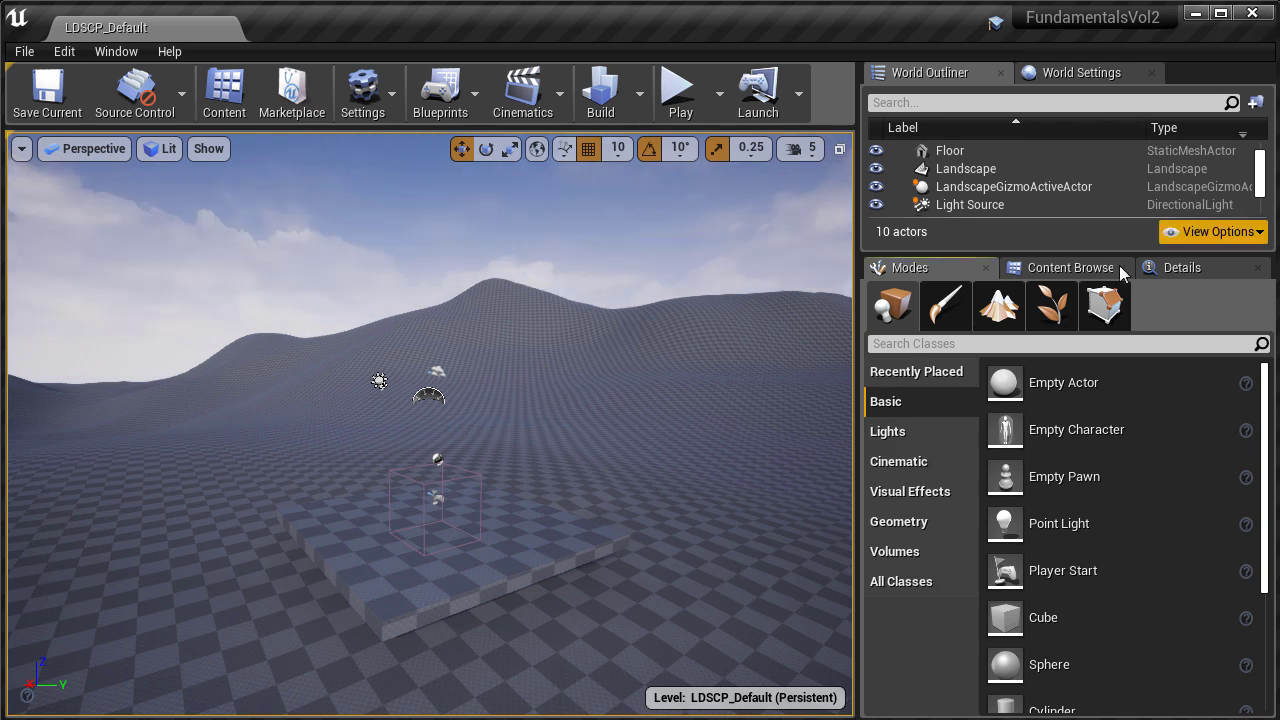
Step: Enter Landscape mode and choose the Sculpt tool instead of Smooth
left_click(998, 308)
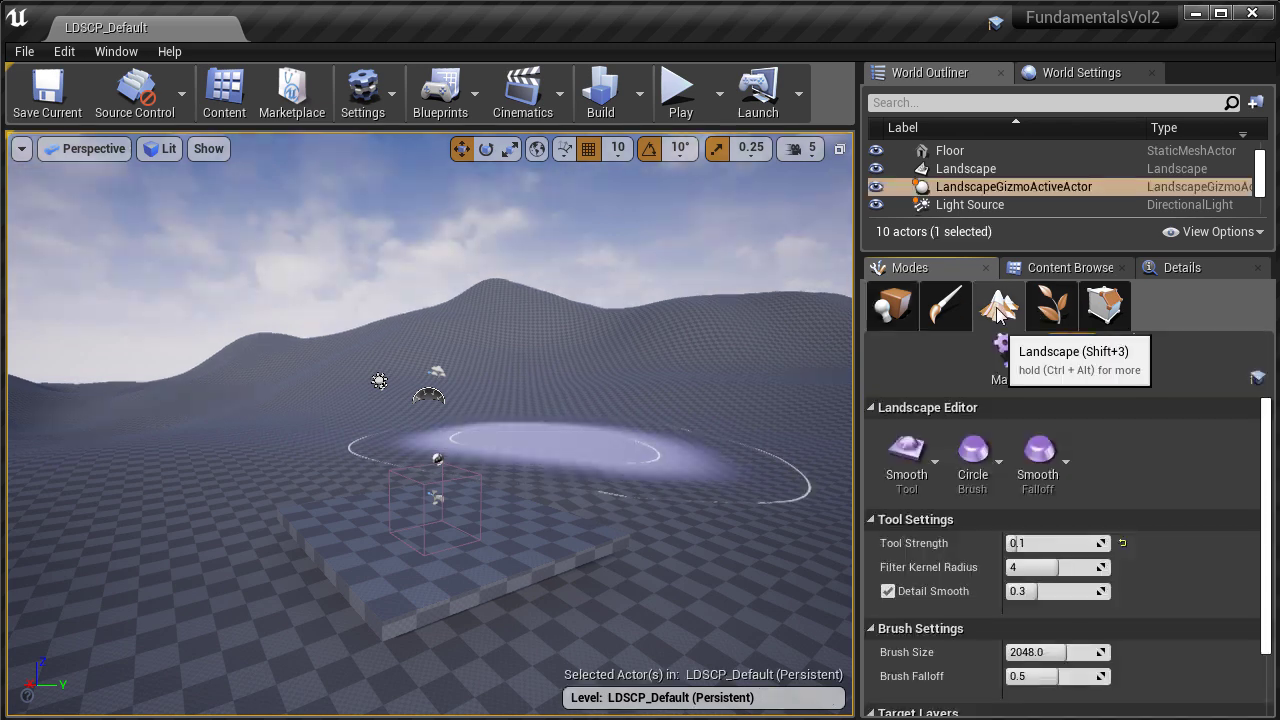
left_click(937, 463)
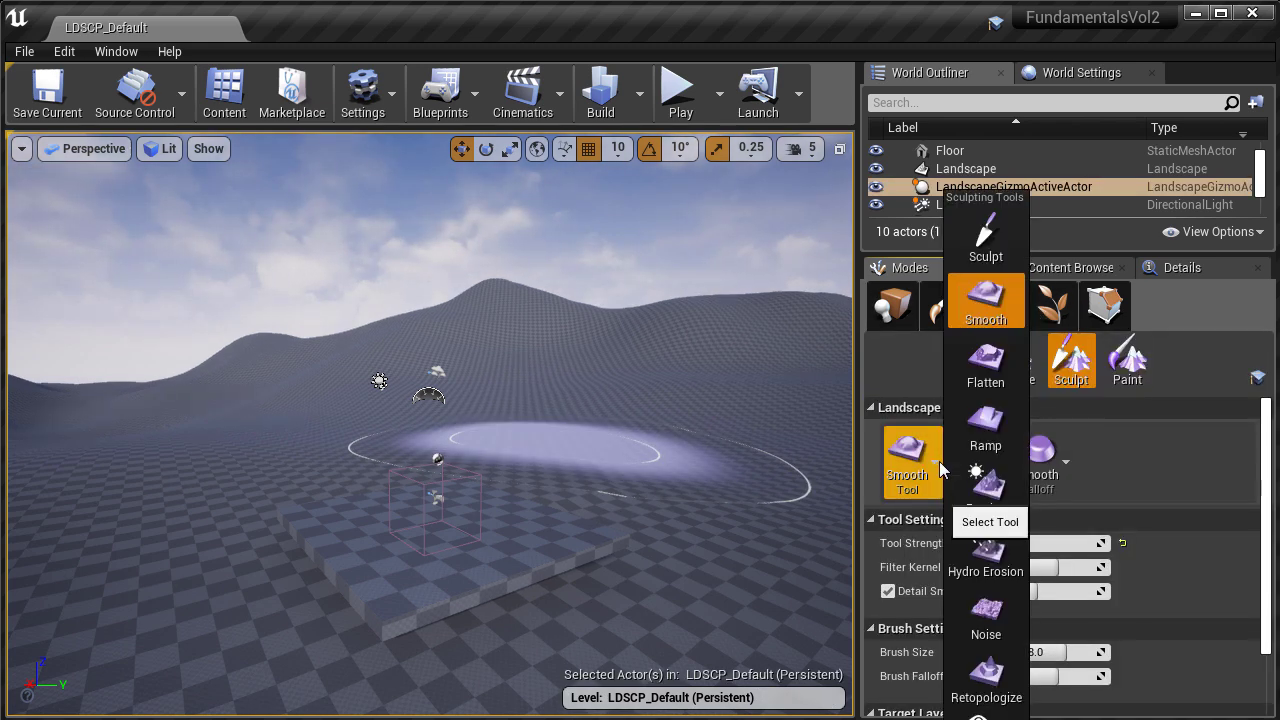
left_click(990, 236)
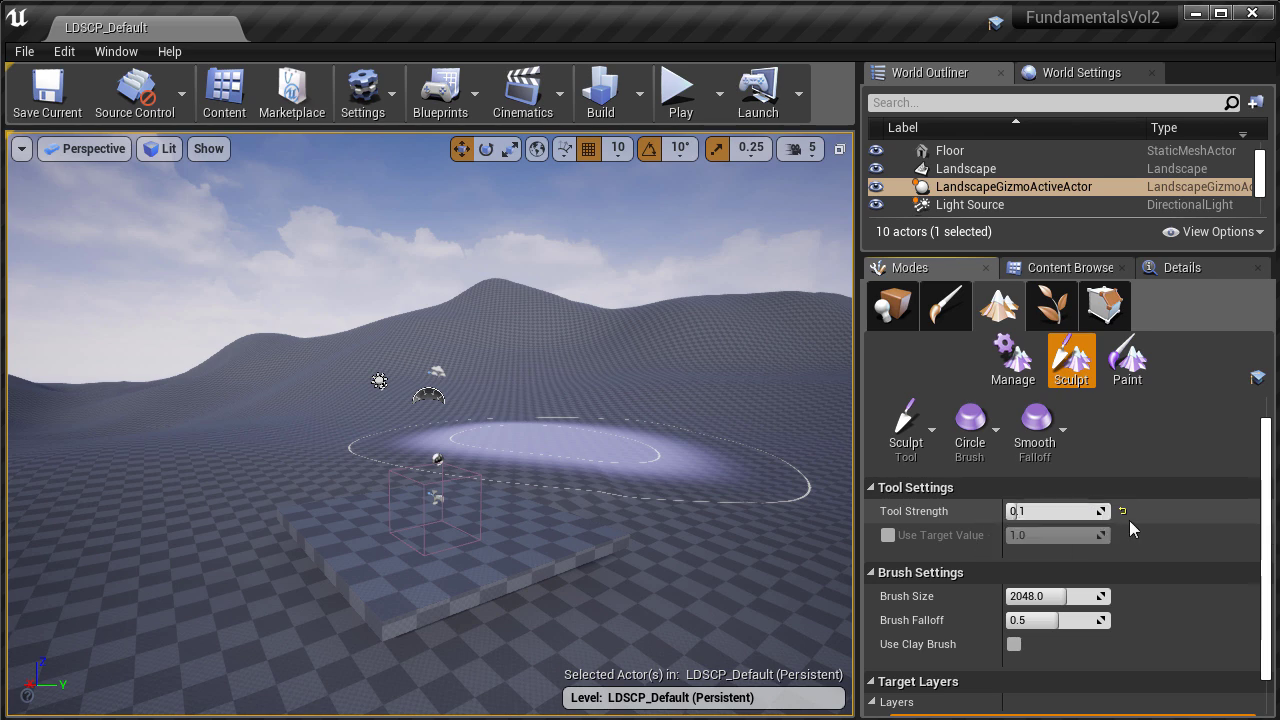
Step: Reset the Sculpt tool's strength and set it to 0.1
left_click(1123, 514)
scroll(1123, 517, "down", 2)
scroll(1123, 517, "up", 1)
right_click_drag(683, 464, 657, 470)
type(".")
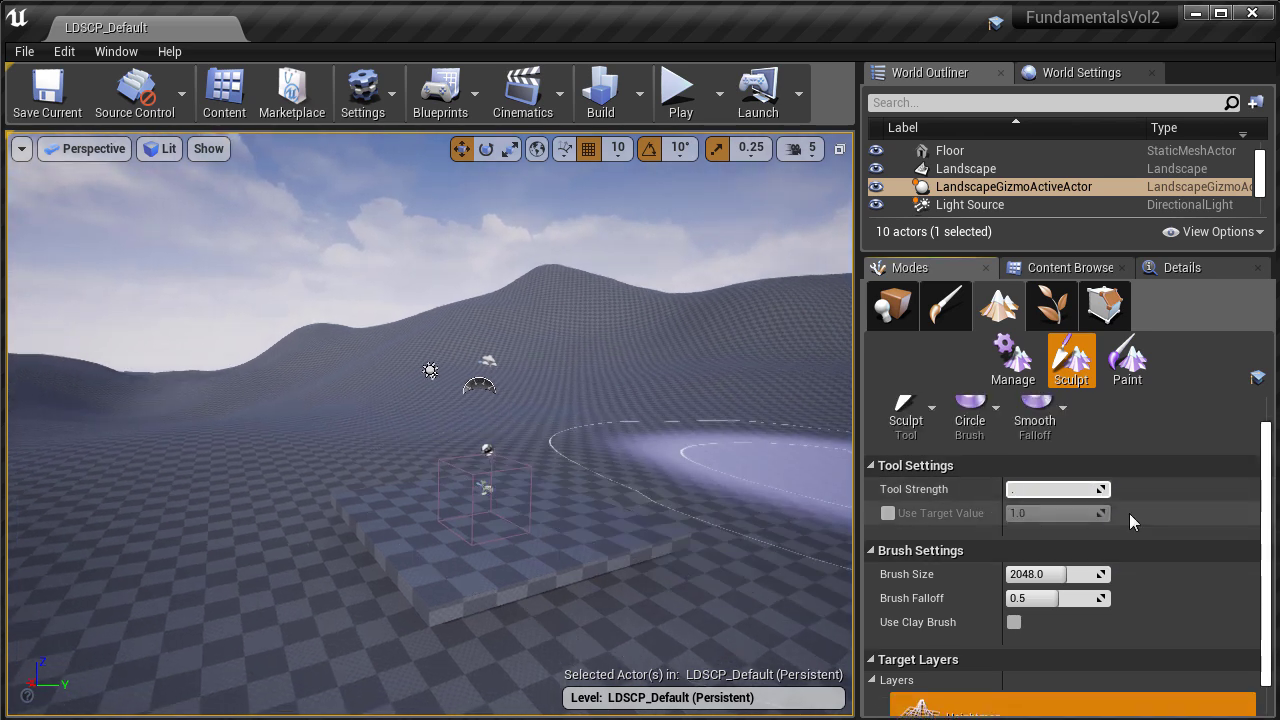
type("1")
key("Return")
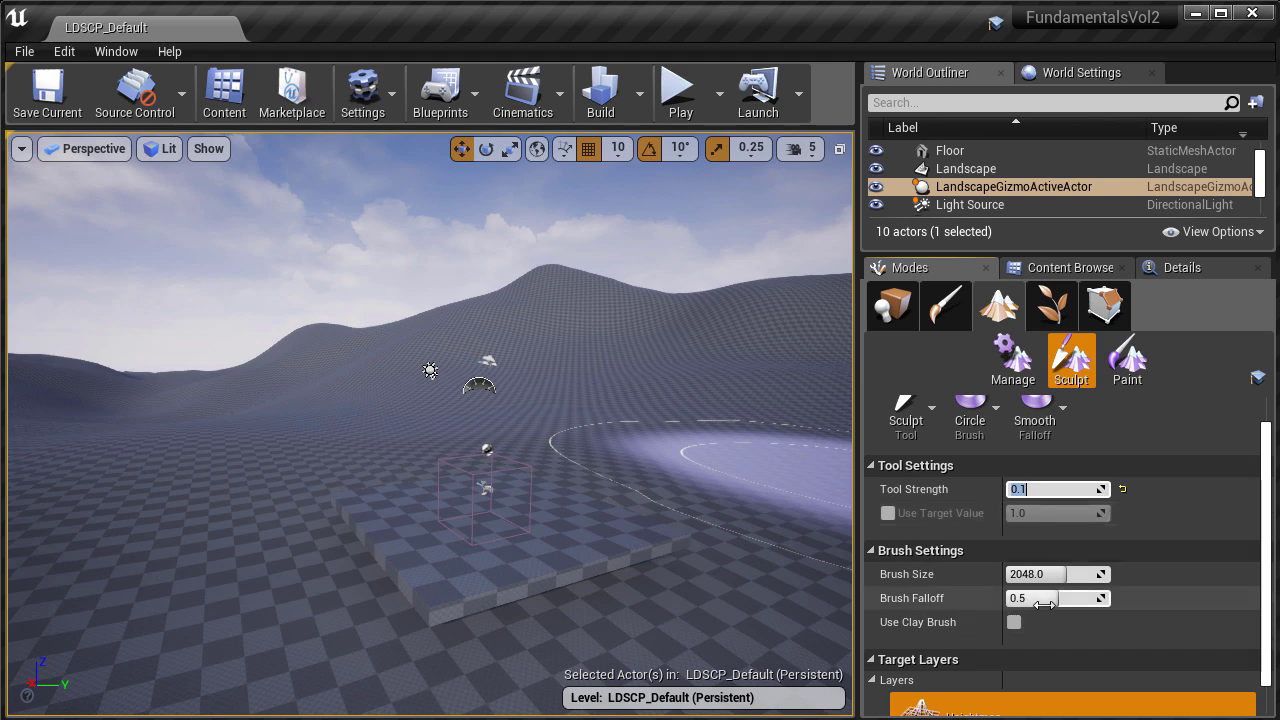
Step: Raise the tall central peak and the ridges around it with the Sculpt tool in the full-screen viewport
mouse_move(704, 538)
right_mouse_down()
mouse_move(720, 478)
mouse_move(720, 490)
right_mouse_up()
key("w")
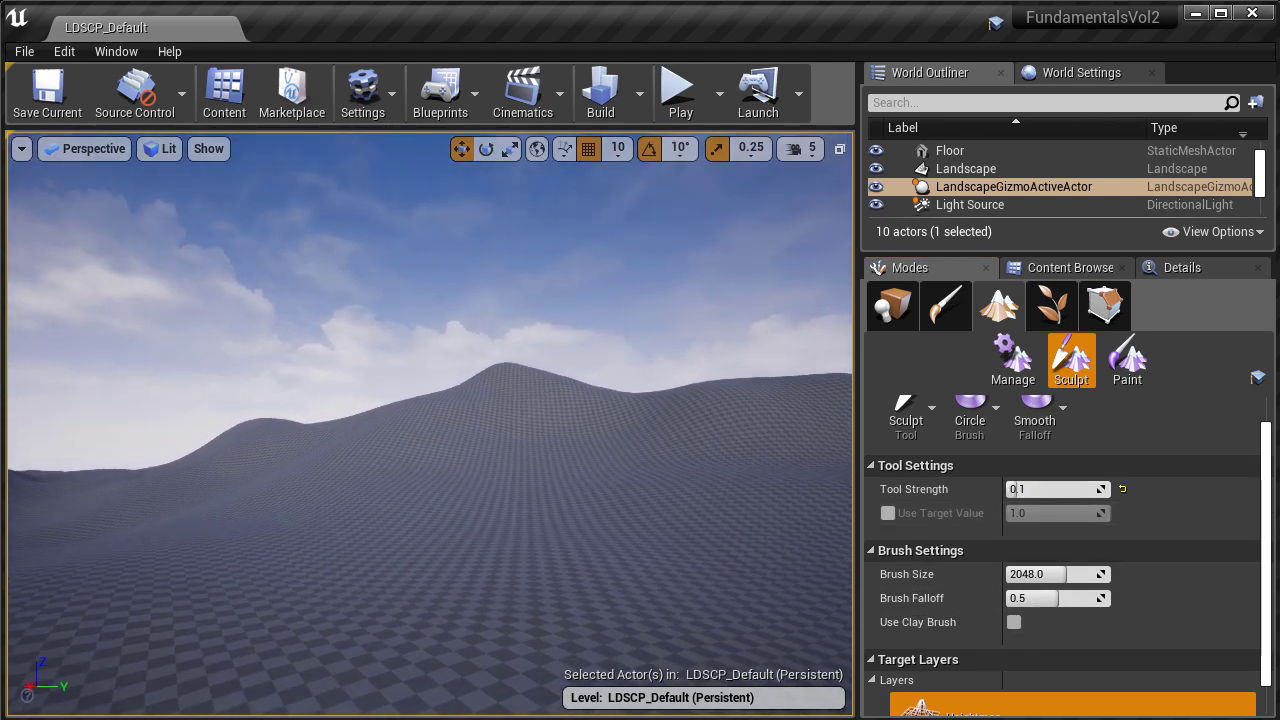
key("F11")
right_click_drag(711, 549, 689, 217)
key("s")
key("w")
mouse_move(720, 297)
right_mouse_down()
mouse_move(703, 271)
mouse_move(714, 411)
right_mouse_up()
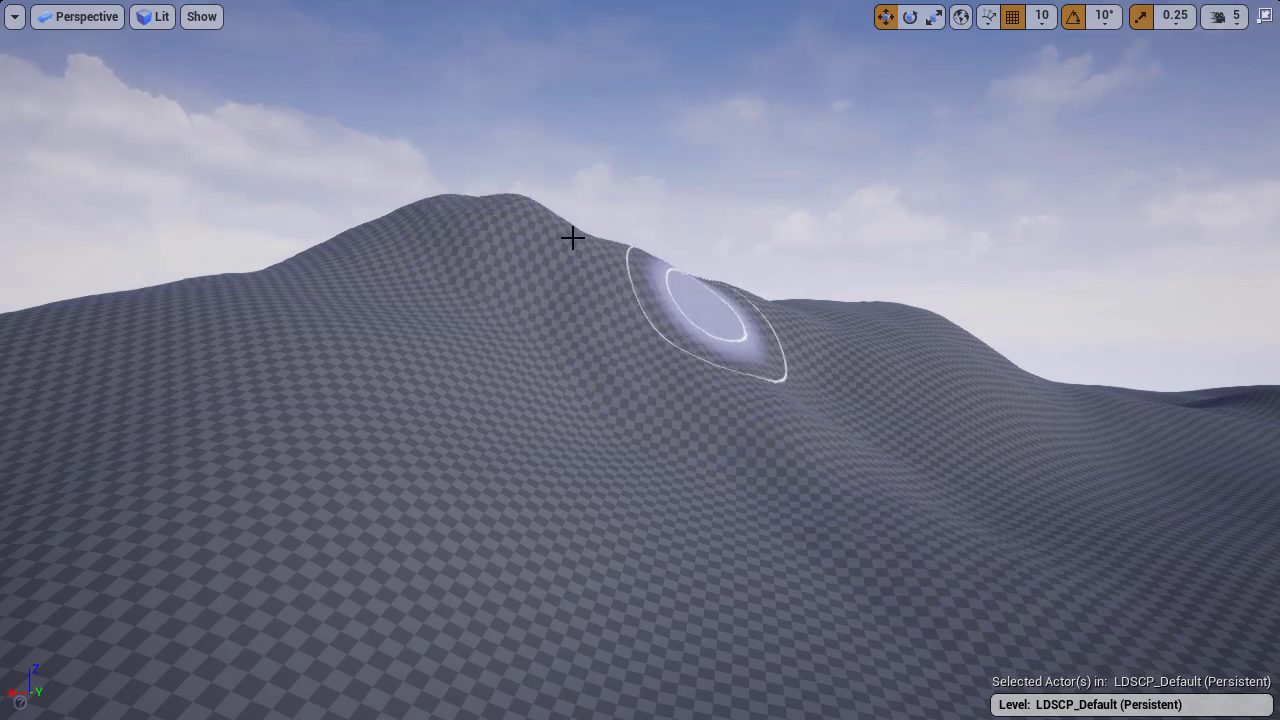
Step: Sculpt additional ridges and bumps along the neighbouring hills, the rear ridge and the slopes beside the central peak
mouse_move(571, 237)
right_mouse_down()
mouse_move(676, 275)
mouse_move(650, 292)
mouse_move(626, 209)
right_mouse_up()
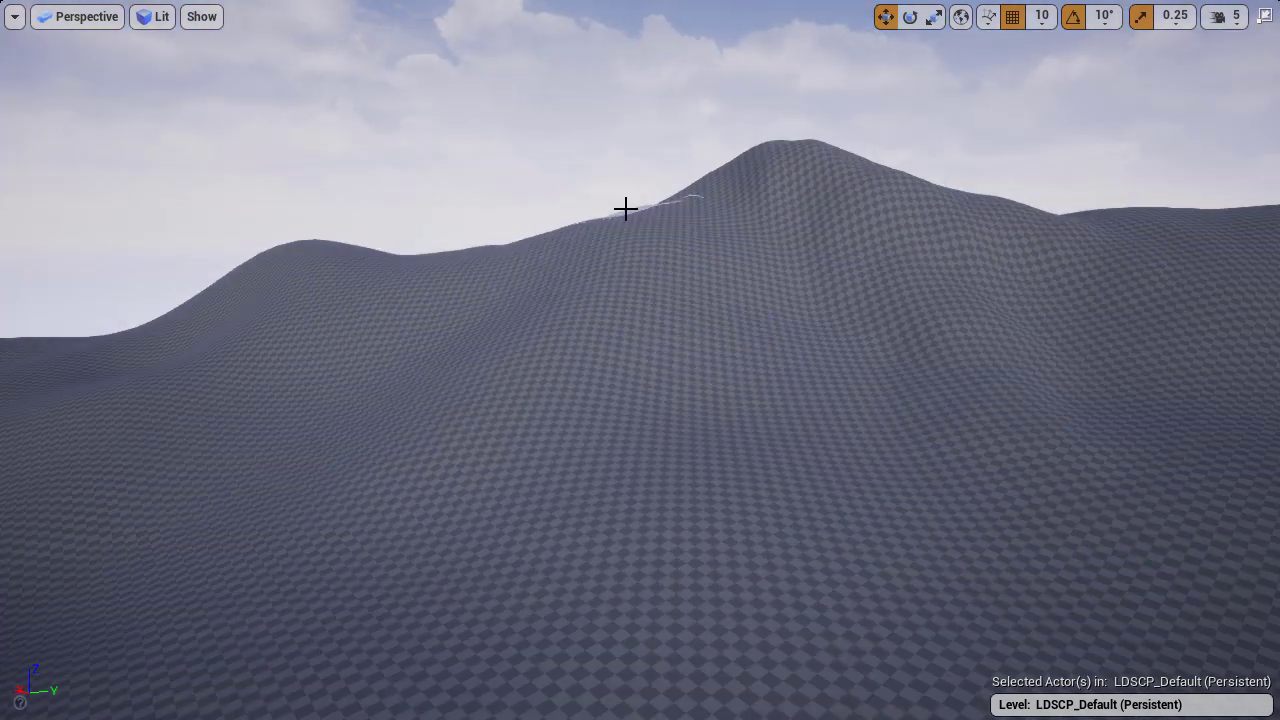
right_click_drag(310, 500, 205, 515)
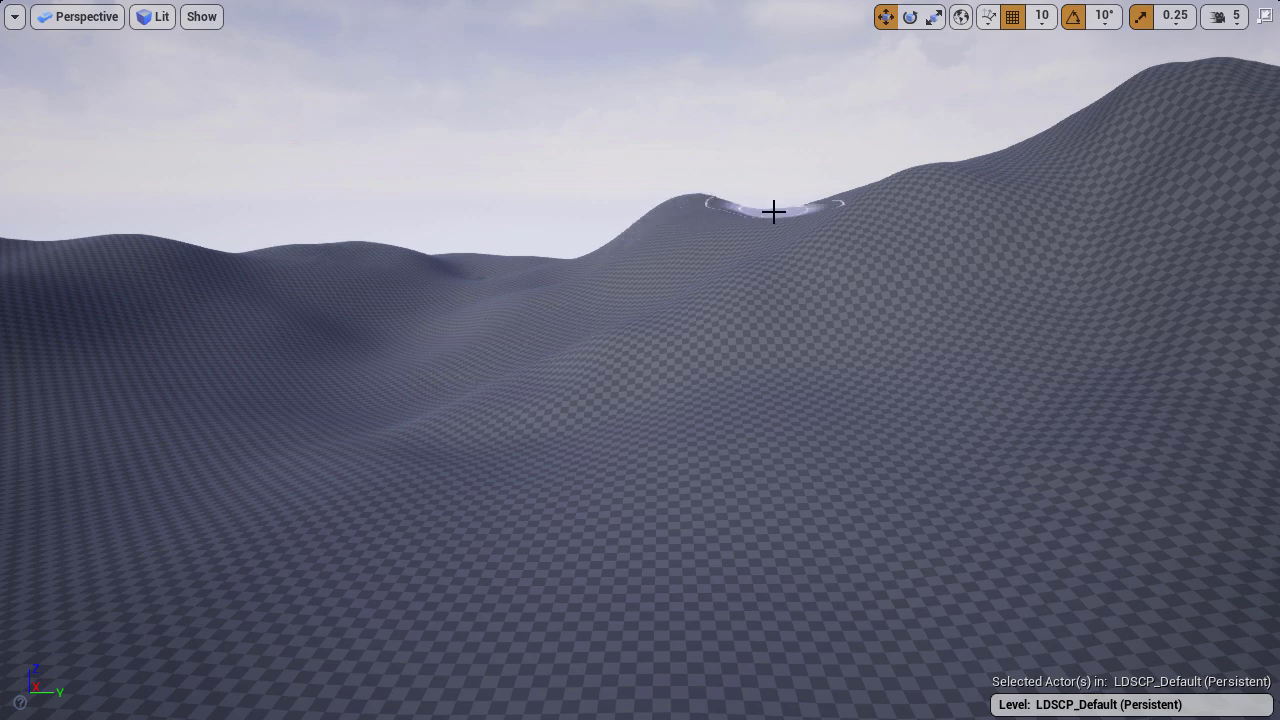
mouse_move(663, 217)
right_mouse_down()
mouse_move(751, 151)
mouse_move(526, 270)
right_mouse_up()
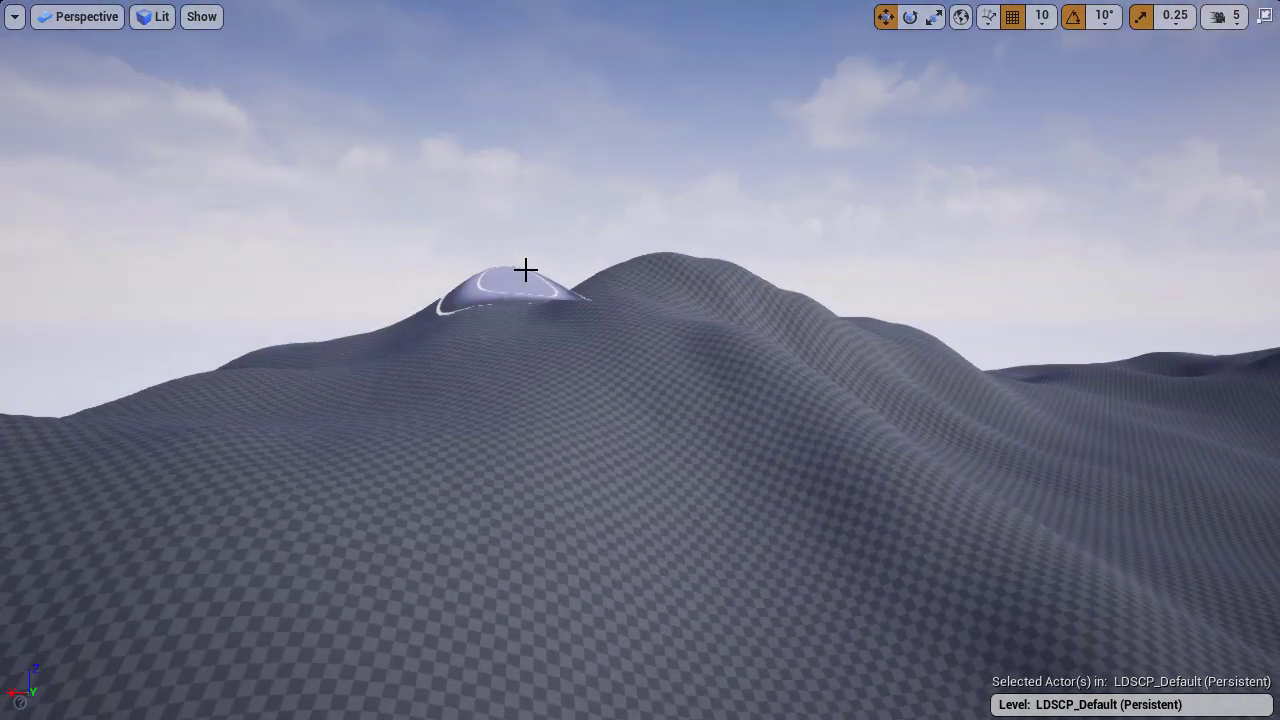
mouse_move(440, 358)
right_mouse_down()
mouse_move(711, 583)
mouse_move(831, 480)
mouse_move(735, 264)
right_mouse_up()
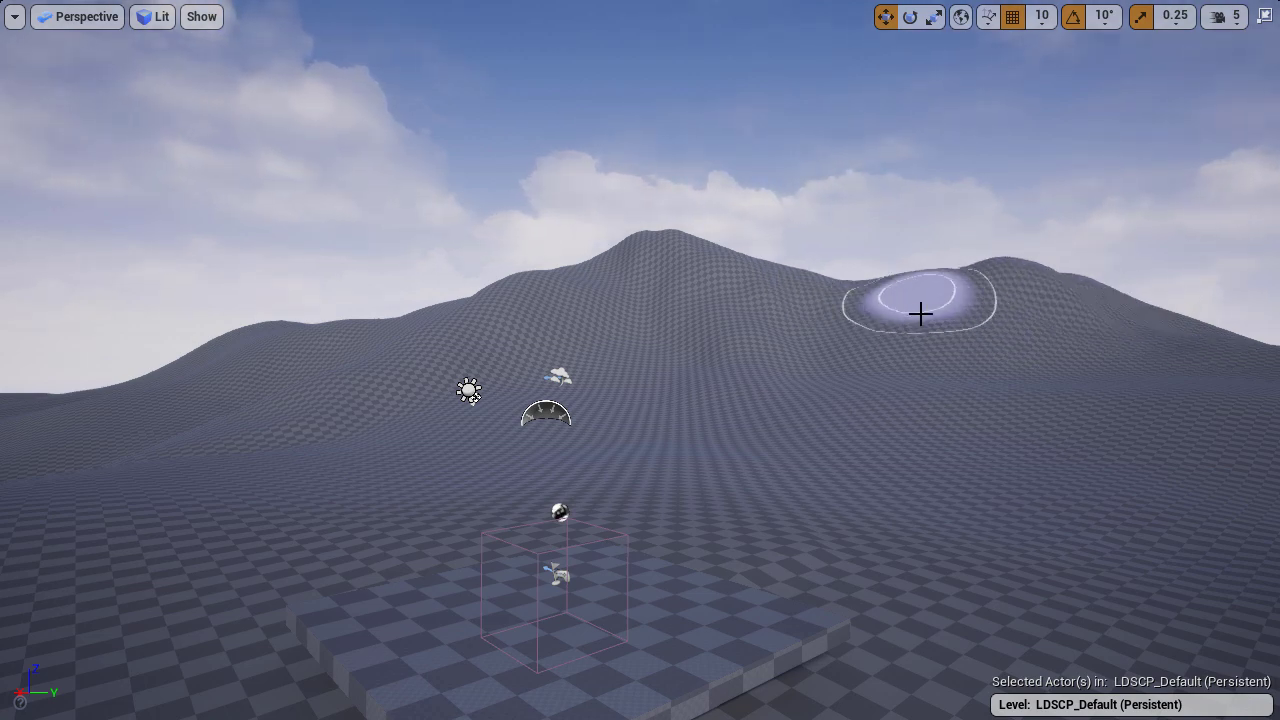
right_click_drag(854, 294, 883, 174)
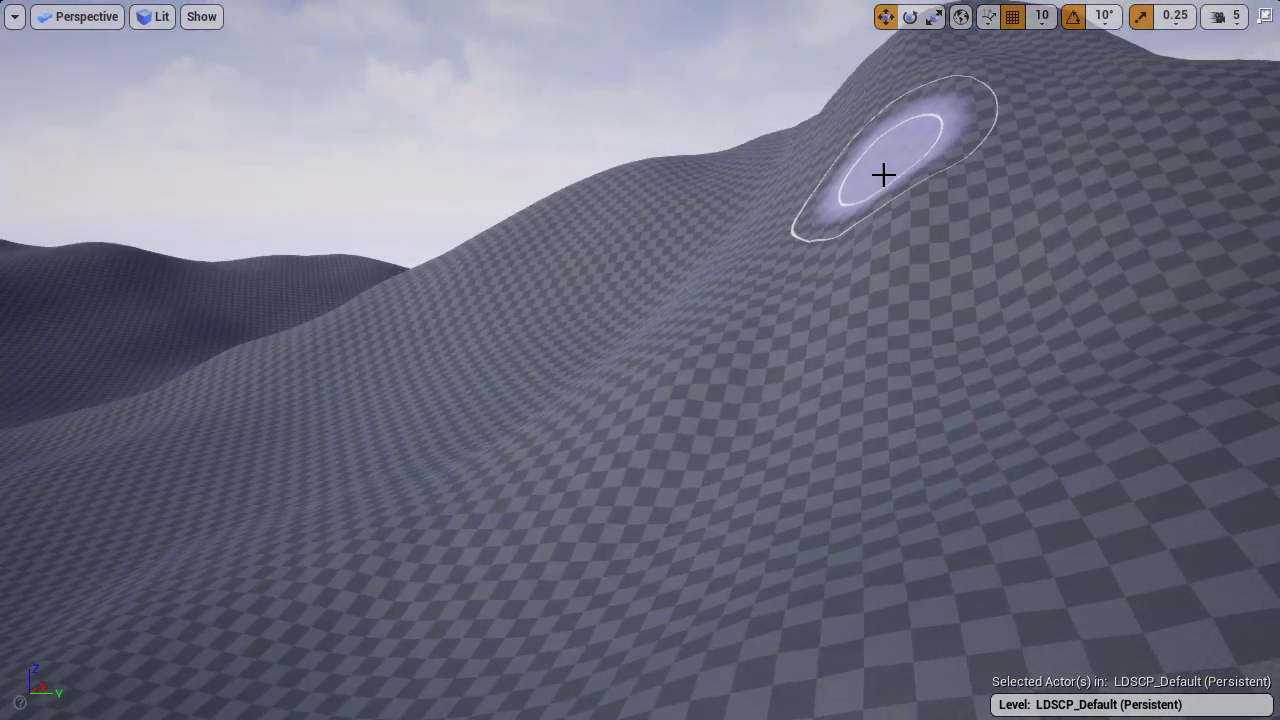
mouse_move(831, 297)
right_mouse_down()
mouse_move(780, 345)
mouse_move(520, 503)
mouse_move(491, 291)
right_mouse_up()
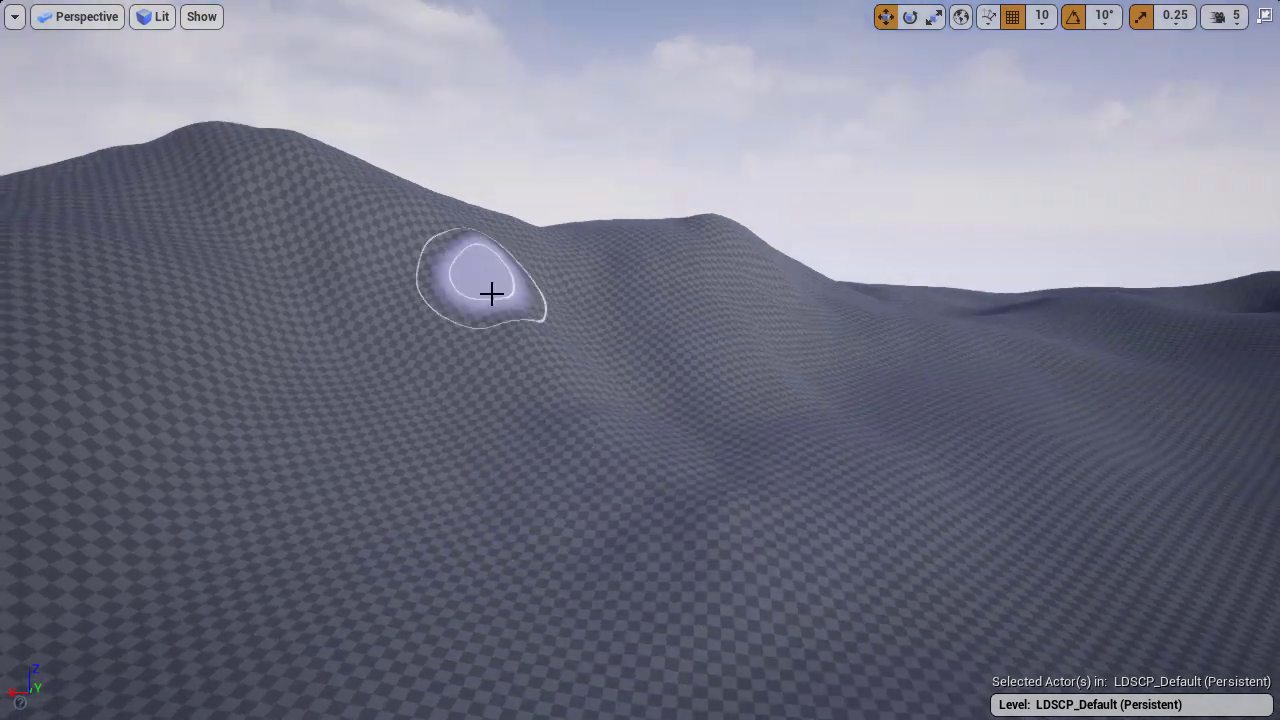
right_click_drag(460, 243, 788, 500)
right_click_drag(900, 461, 534, 354)
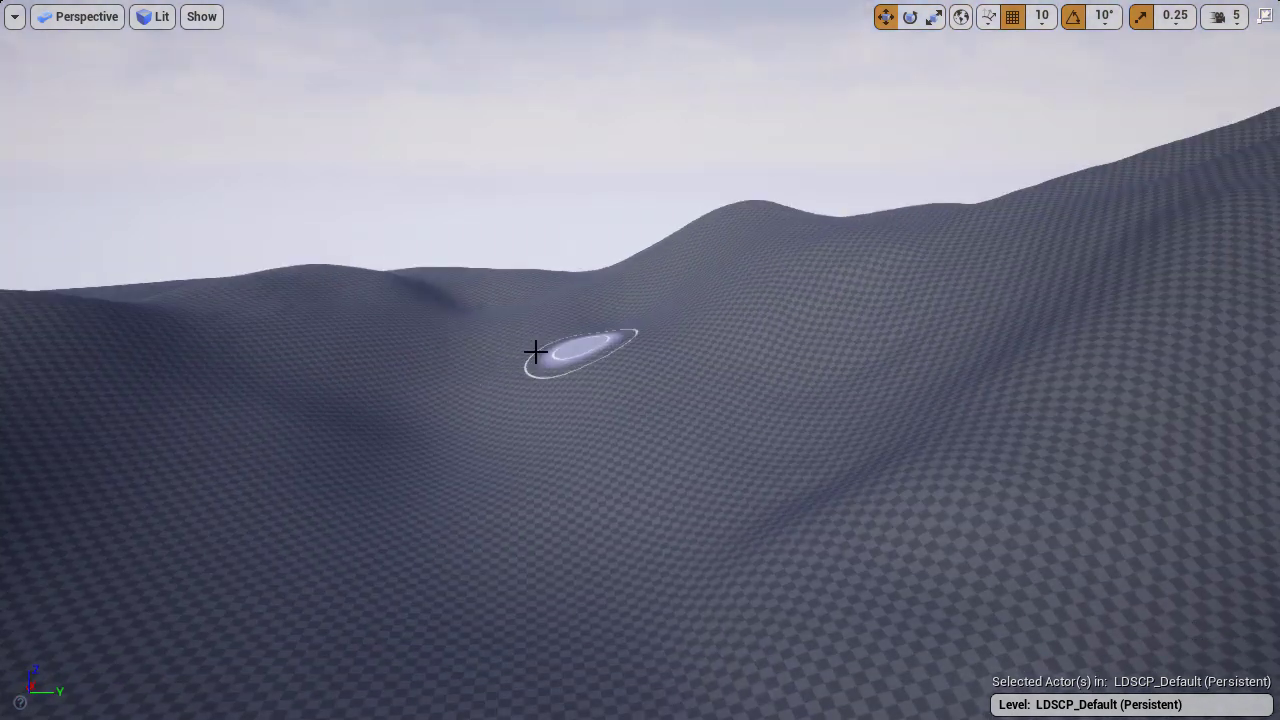
Step: Increase the Sculpt tool's strength to 0.2 and build up the hills beyond the valley
key("F11")
left_click_drag(1028, 489, 1040, 489)
key("F11")
right_click_drag(760, 290, 710, 237)
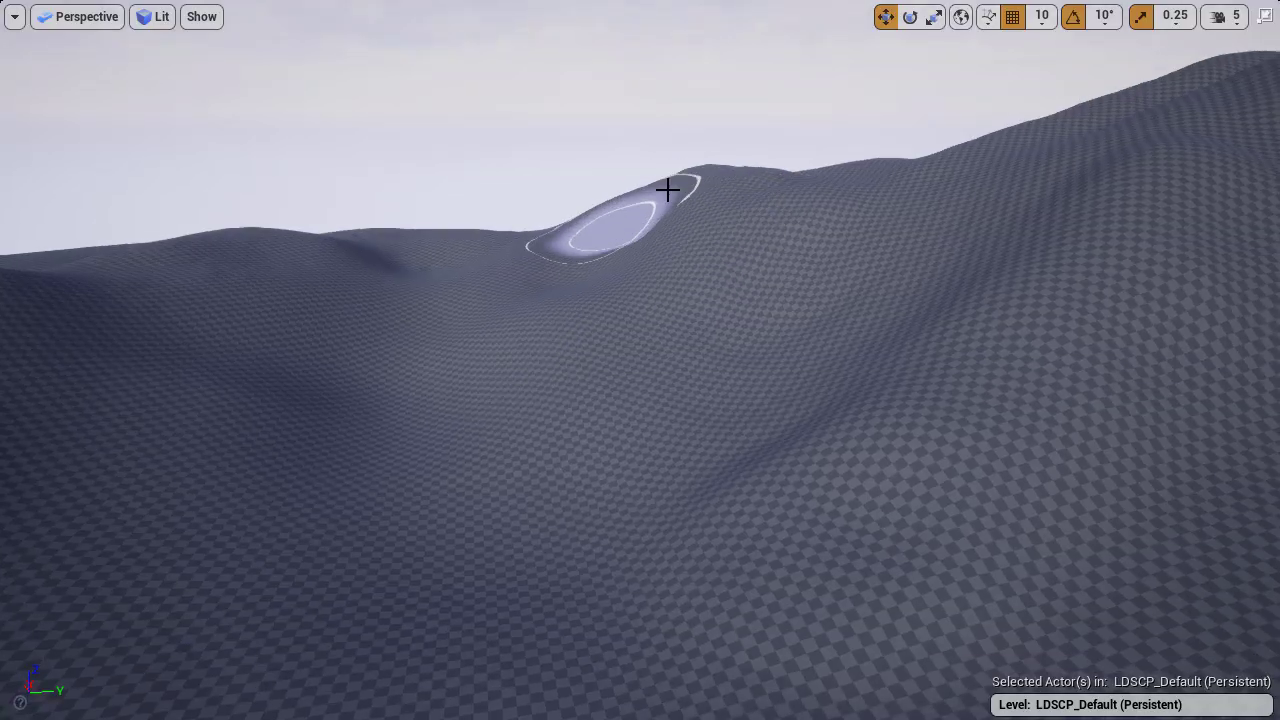
mouse_move(800, 222)
right_mouse_down()
mouse_move(669, 431)
mouse_move(371, 312)
right_mouse_up()
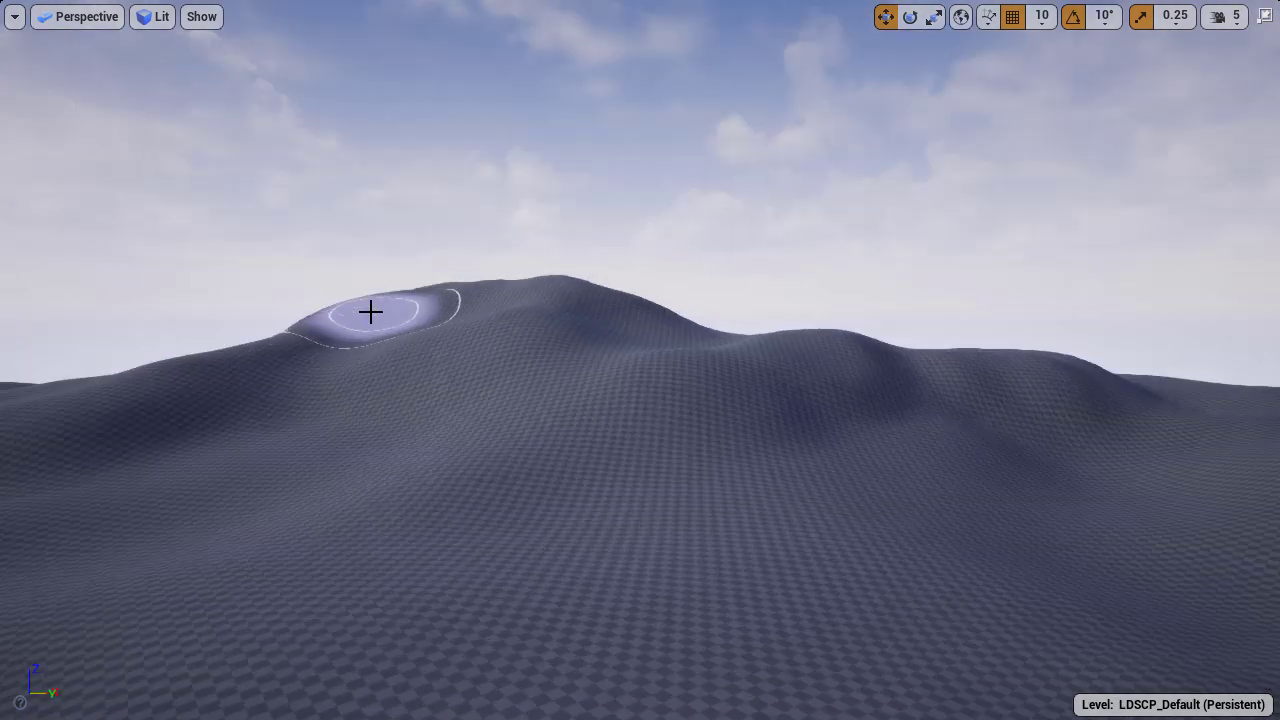
Step: Sculpt a higher summit and steeper ridges onto the large hill and its side slopes
right_click_drag(571, 287, 741, 483)
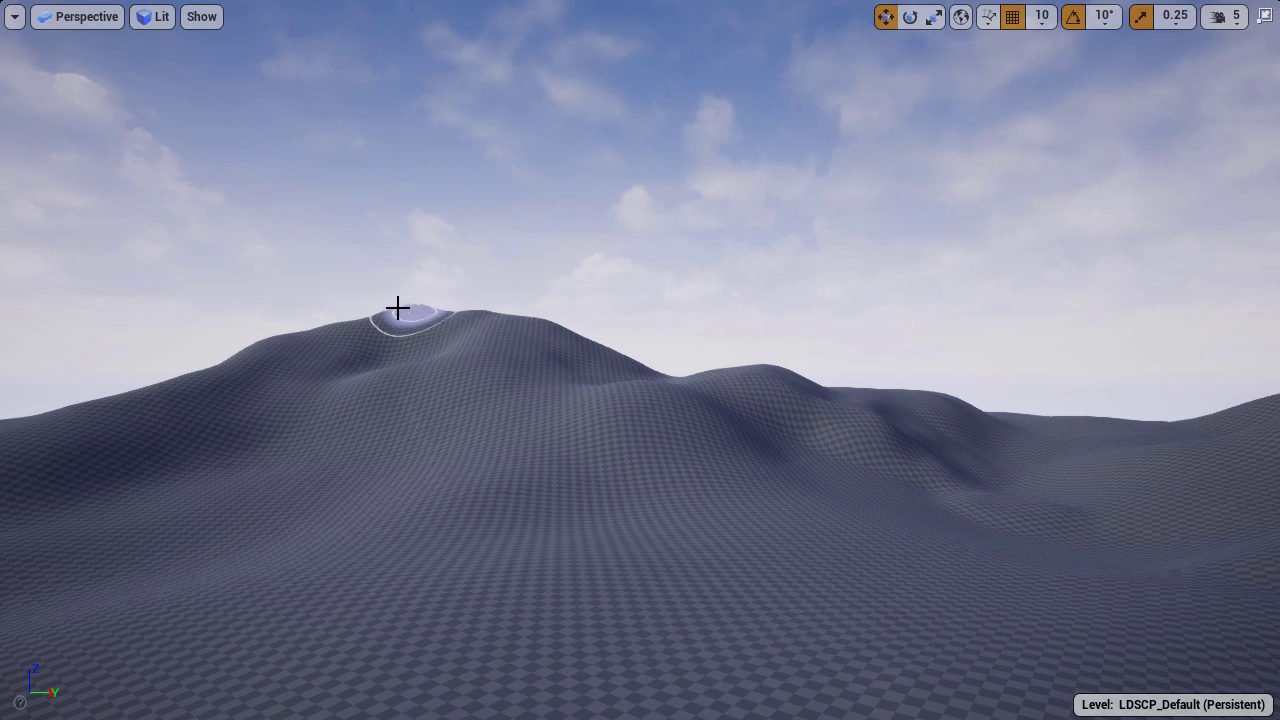
right_click_drag(383, 373, 531, 431)
right_click_drag(622, 524, 545, 610)
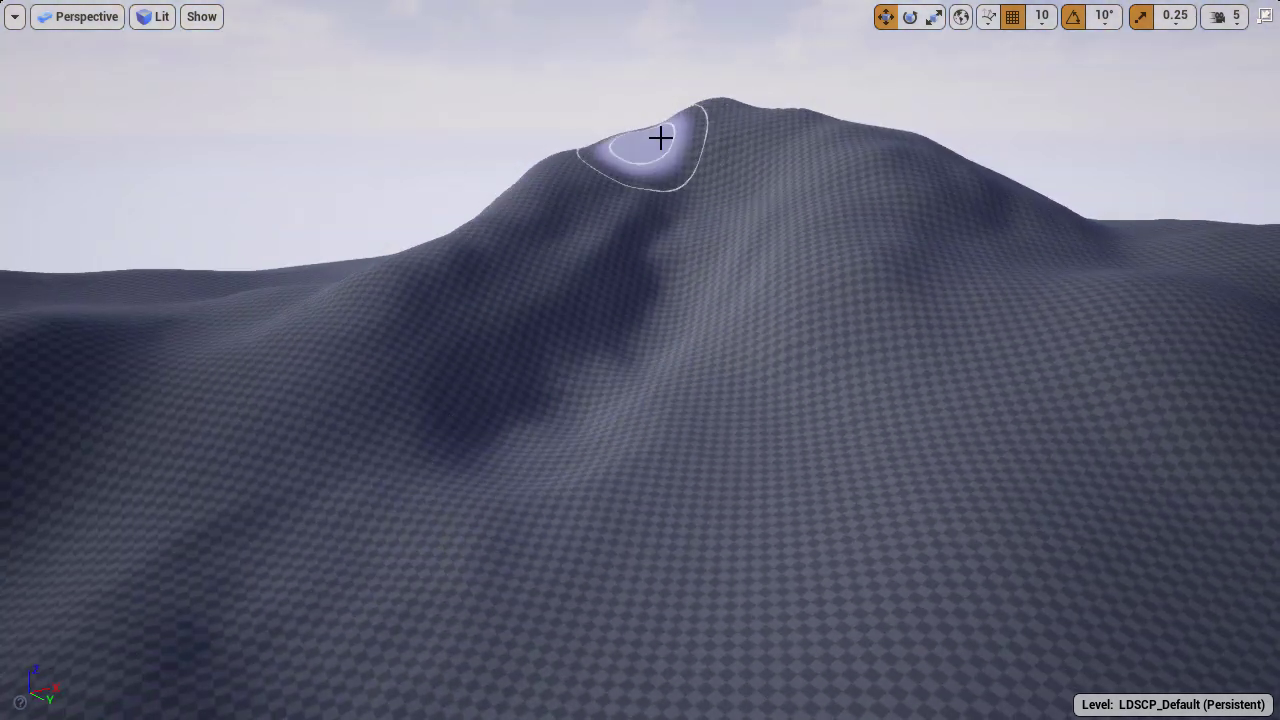
right_click_drag(1060, 218, 1130, 230)
right_click_drag(831, 189, 865, 235)
Step: Turn off Detail Smooth and soften the hill's sculpted ridges with the Smooth tool at 0.2 strength
key("F11")
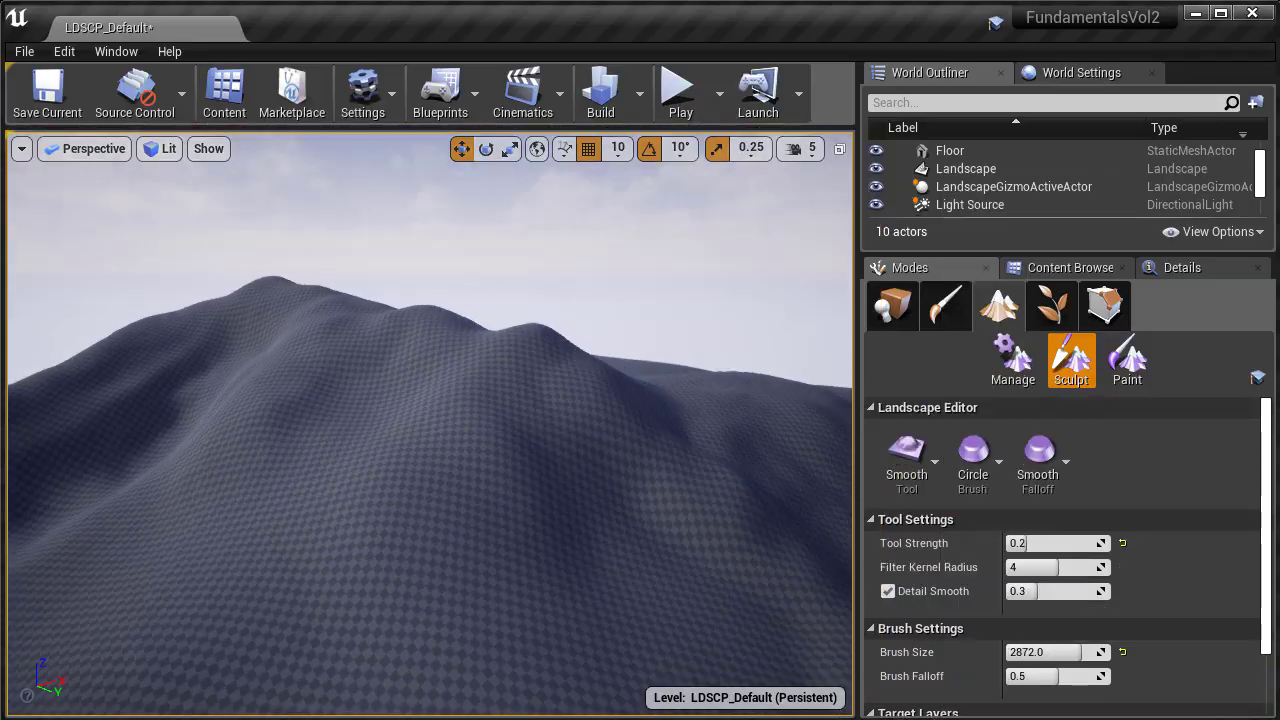
right_click_drag(620, 400, 404, 336)
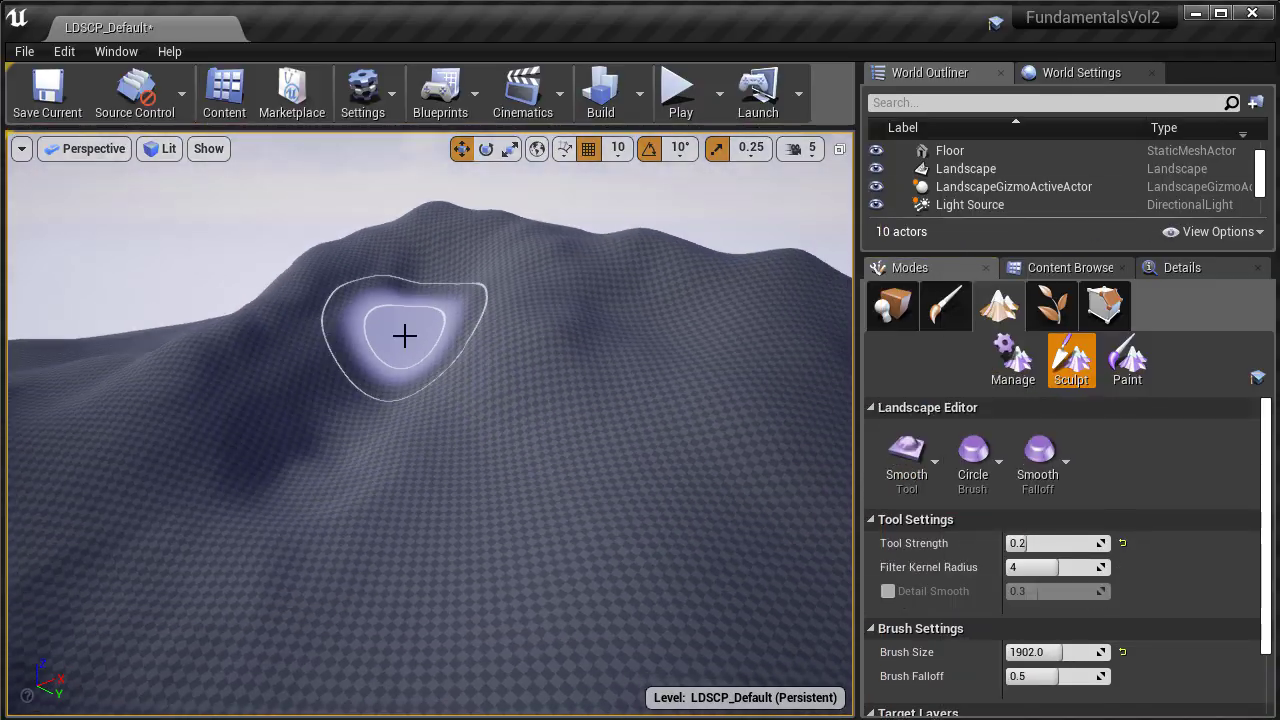
right_click_drag(547, 377, 574, 412)
right_click_drag(547, 330, 540, 400)
Step: Switch the viewport to Lighting Only at full screen and go over the sculpted slopes for rough areas
key("alt+5")
key("alt+4")
key("alt+6")
key("F11")
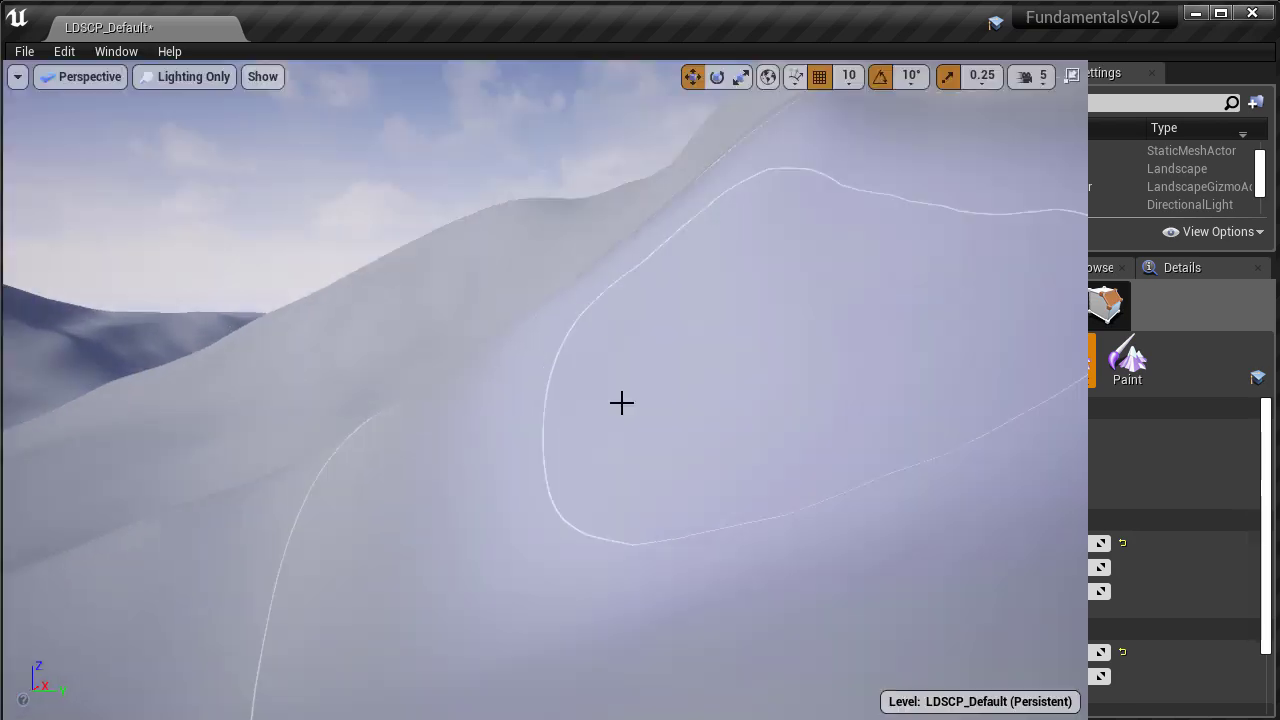
right_click_drag(620, 403, 557, 377)
right_click_drag(743, 291, 640, 240)
Step: Work the brush along the hill's ridge in Lit view and switch from the Sculpt tool to Smooth
mouse_move(592, 360)
right_mouse_down()
mouse_move(430, 335)
mouse_move(290, 420)
right_mouse_up()
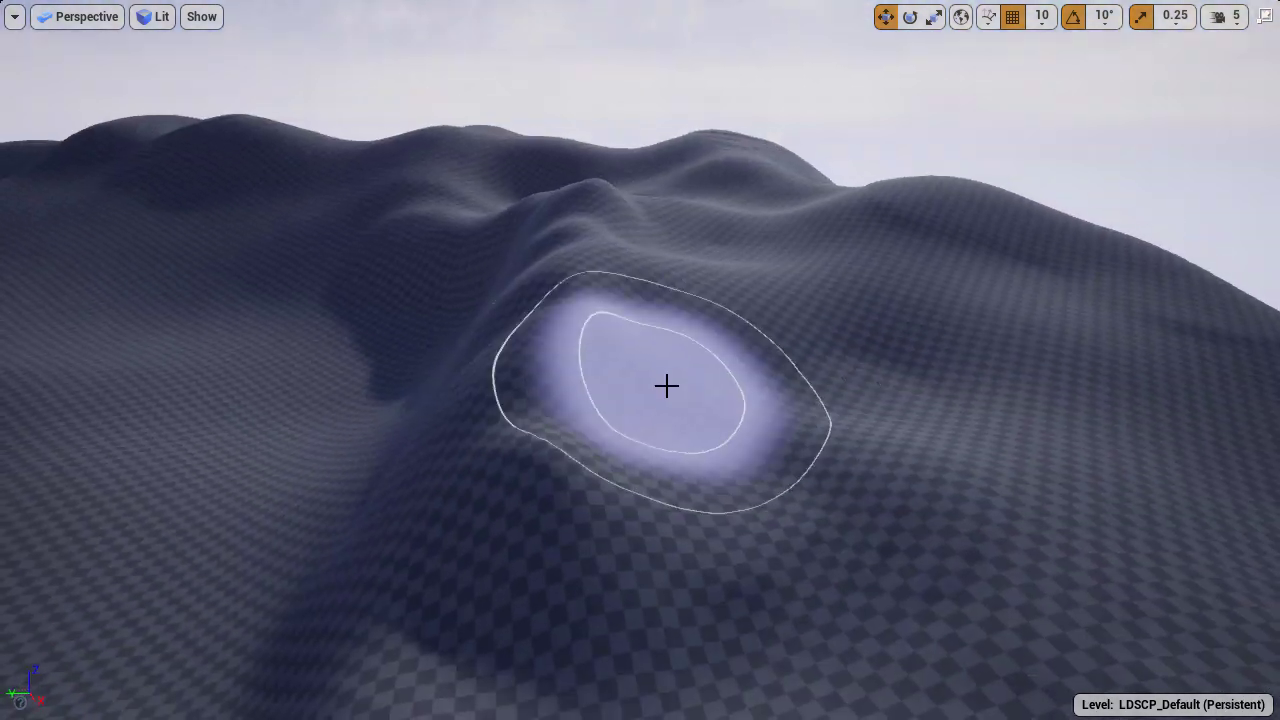
mouse_move(666, 383)
left_mouse_down()
mouse_move(997, 203)
mouse_move(1187, 395)
left_mouse_up()
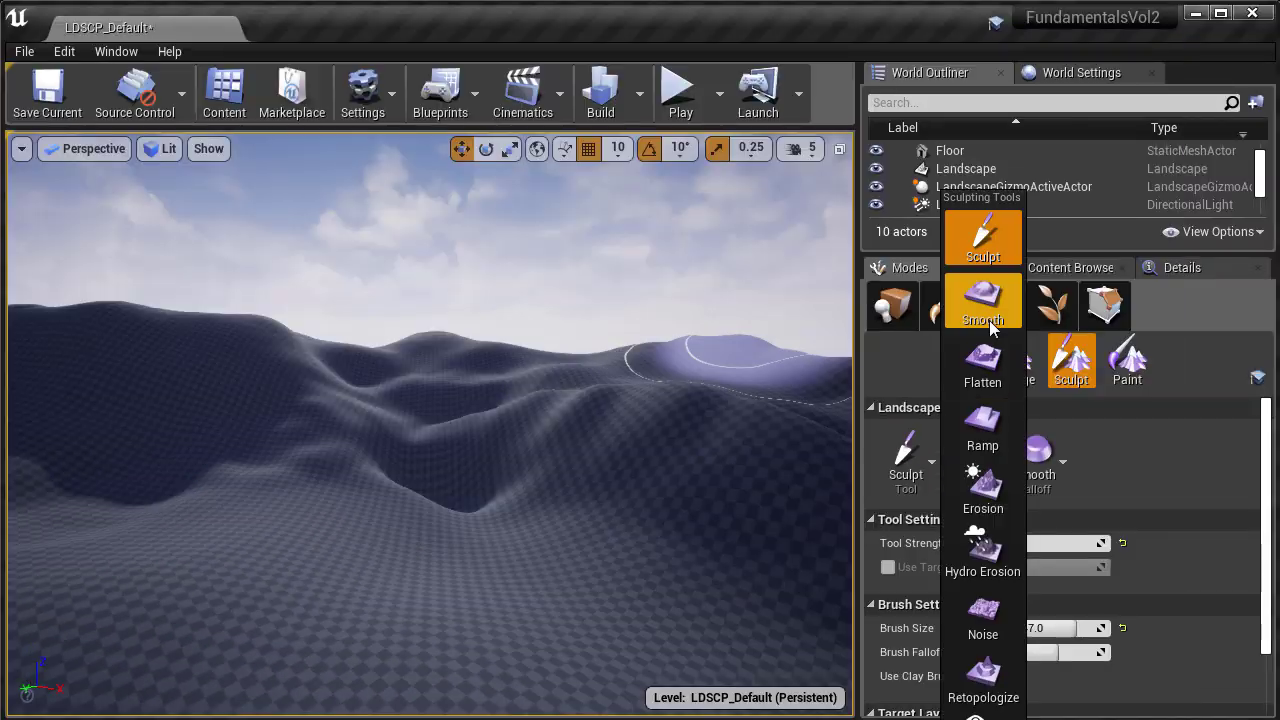
left_click(989, 255)
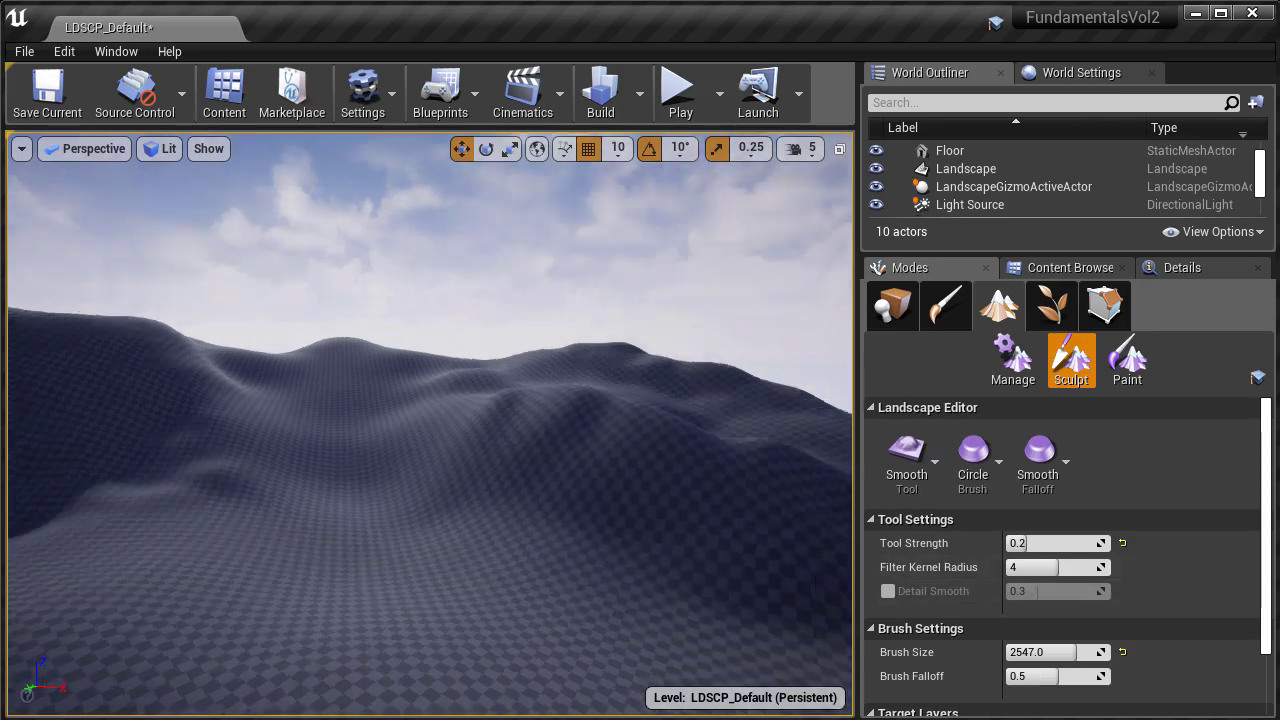
Step: Toggle Detail Smooth and go over the slopes around the valley with the Smooth tool at full screen
left_click(887, 591)
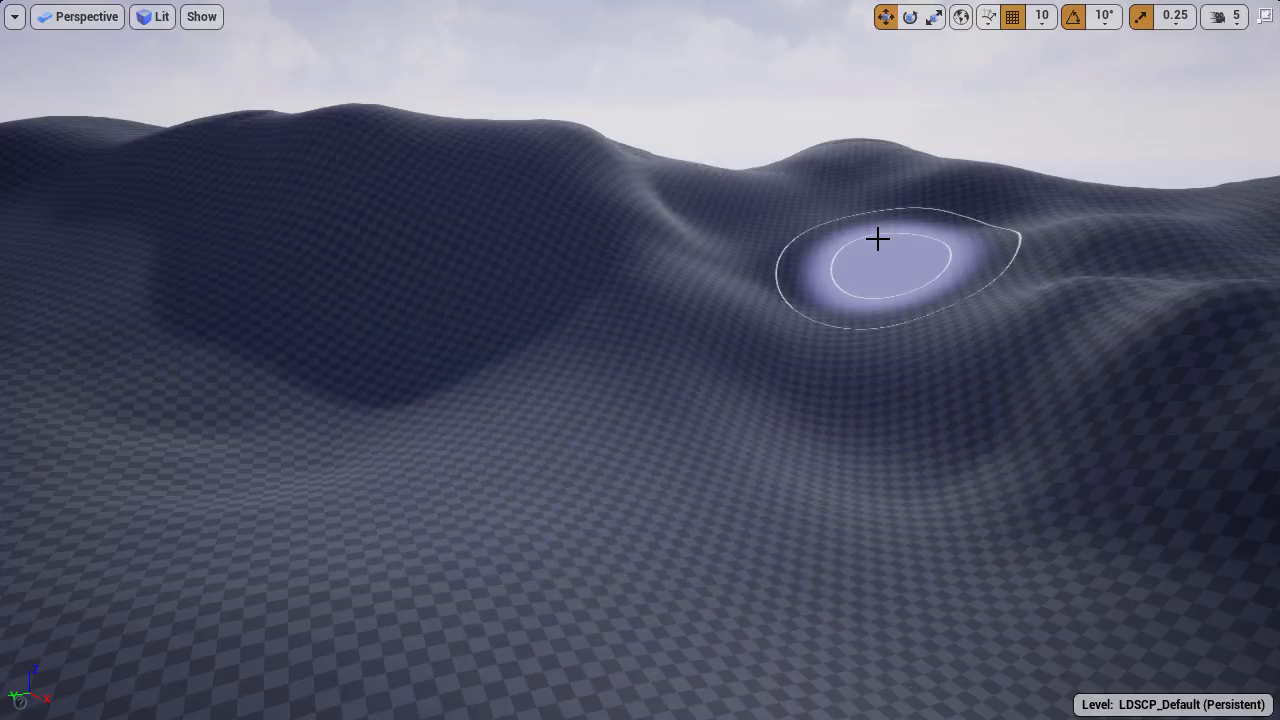
mouse_move(1105, 240)
right_mouse_down()
mouse_move(1230, 215)
mouse_move(900, 230)
mouse_move(1150, 225)
right_mouse_up()
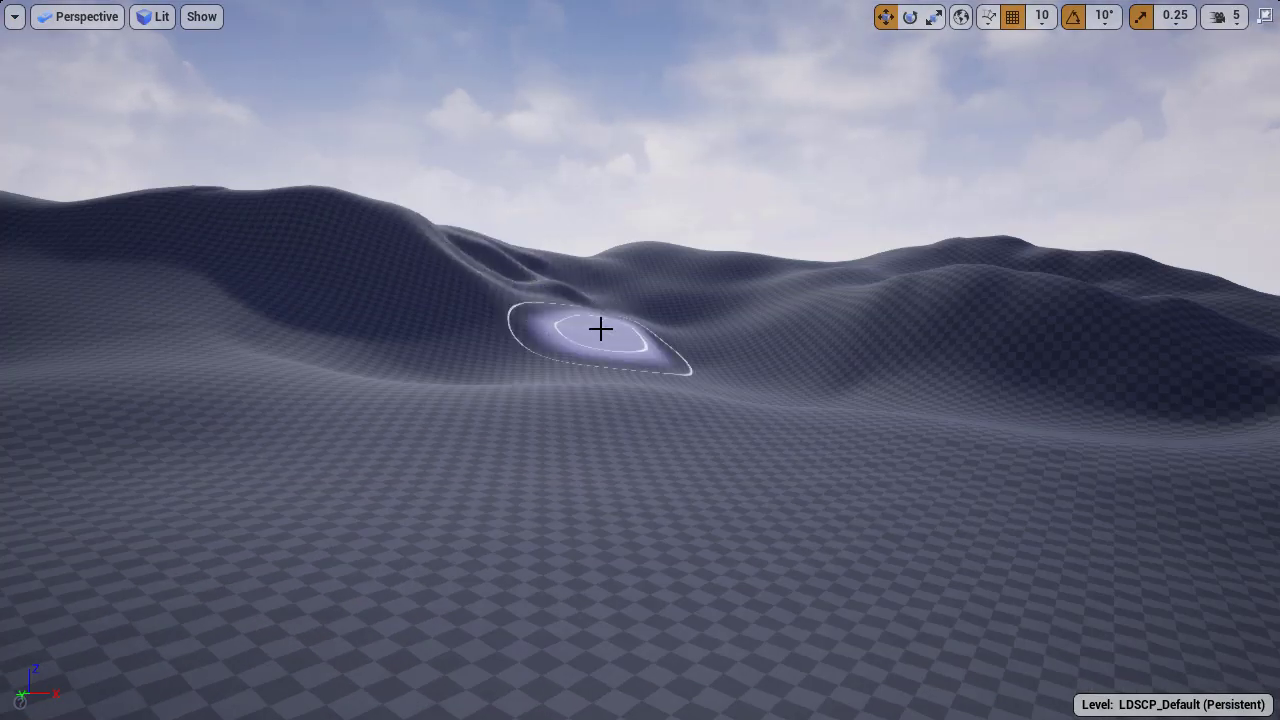
right_click_drag(600, 328, 560, 328)
Step: Switch back to the Sculpt tool, adjust its strength, and build up the large hill's summit and side ridges
key("F11")
left_click(1042, 543)
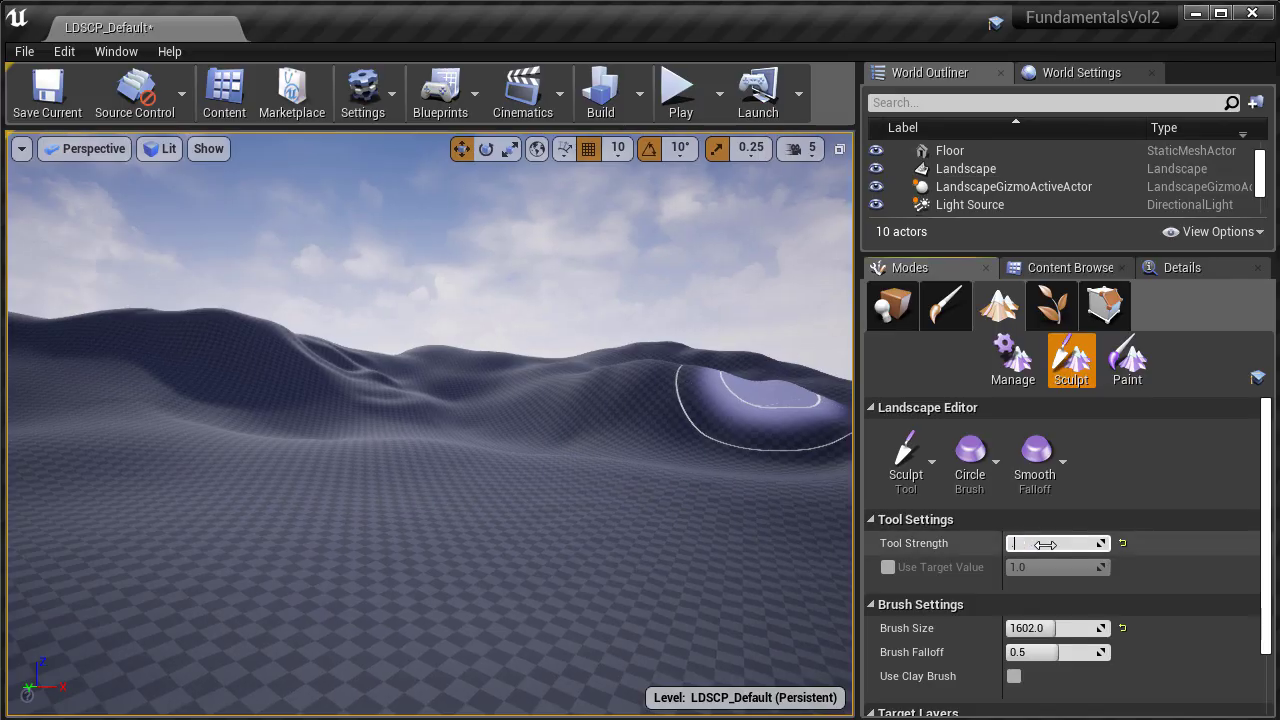
key("F11")
mouse_move(477, 229)
right_mouse_down()
mouse_move(643, 286)
mouse_move(860, 280)
mouse_move(640, 130)
mouse_move(580, 155)
mouse_move(604, 150)
mouse_move(566, 277)
right_mouse_up()
key("w")
key("s")
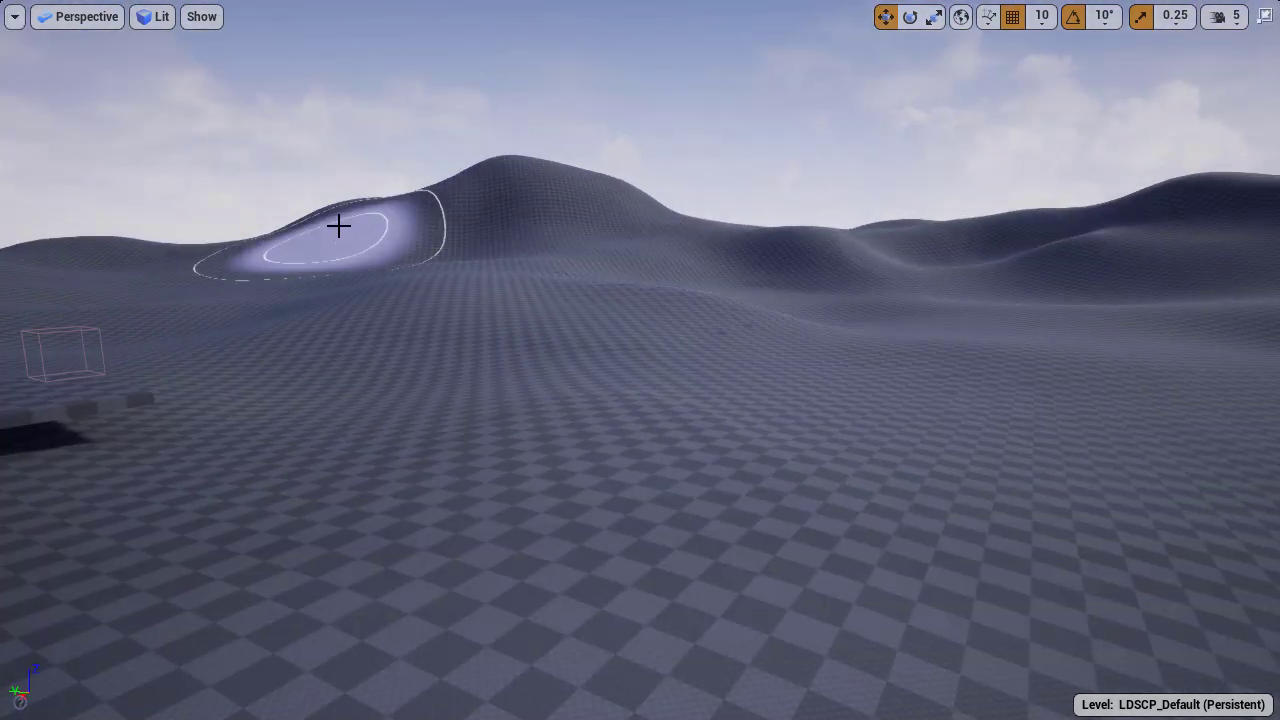
right_click_drag(338, 226, 240, 228)
mouse_move(968, 150)
left_mouse_down()
mouse_move(1014, 143)
mouse_move(954, 137)
left_mouse_up()
right_click_drag(954, 137, 1040, 140)
left_click(655, 170)
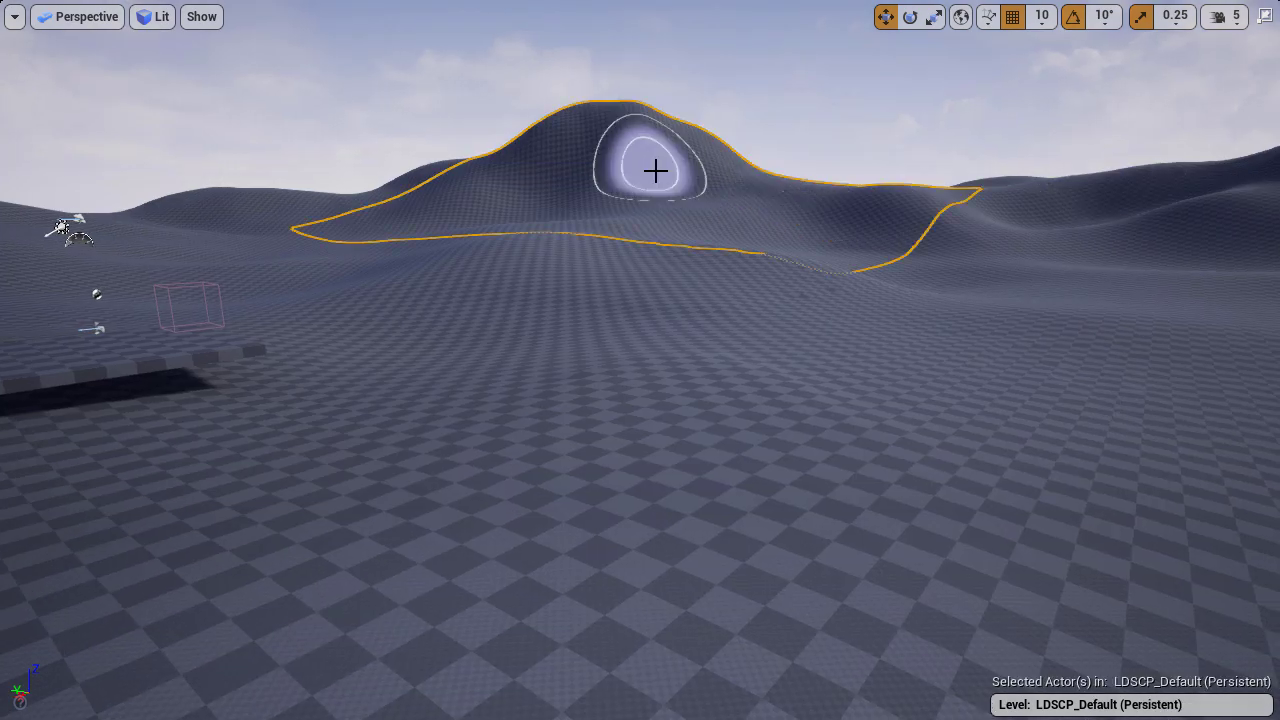
right_click_drag(656, 154, 700, 142)
key("w")
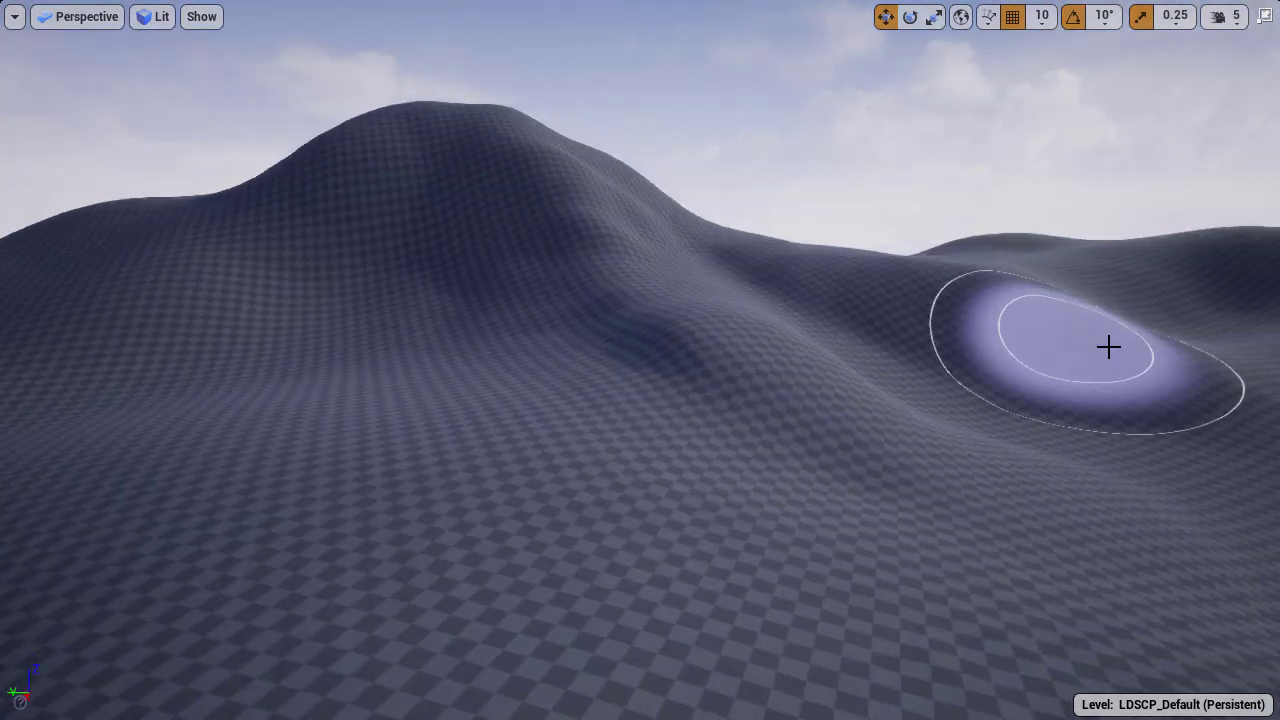
Step: Sculpt the large hill's rounded summit into a higher, sharper peak with steeper side slopes
right_click_drag(1057, 360, 1210, 355)
mouse_move(1061, 258)
right_mouse_down()
mouse_move(720, 263)
mouse_move(354, 146)
mouse_move(737, 260)
mouse_move(589, 180)
mouse_move(600, 60)
mouse_move(752, 295)
right_mouse_up()
right_click_drag(542, 252, 711, 323)
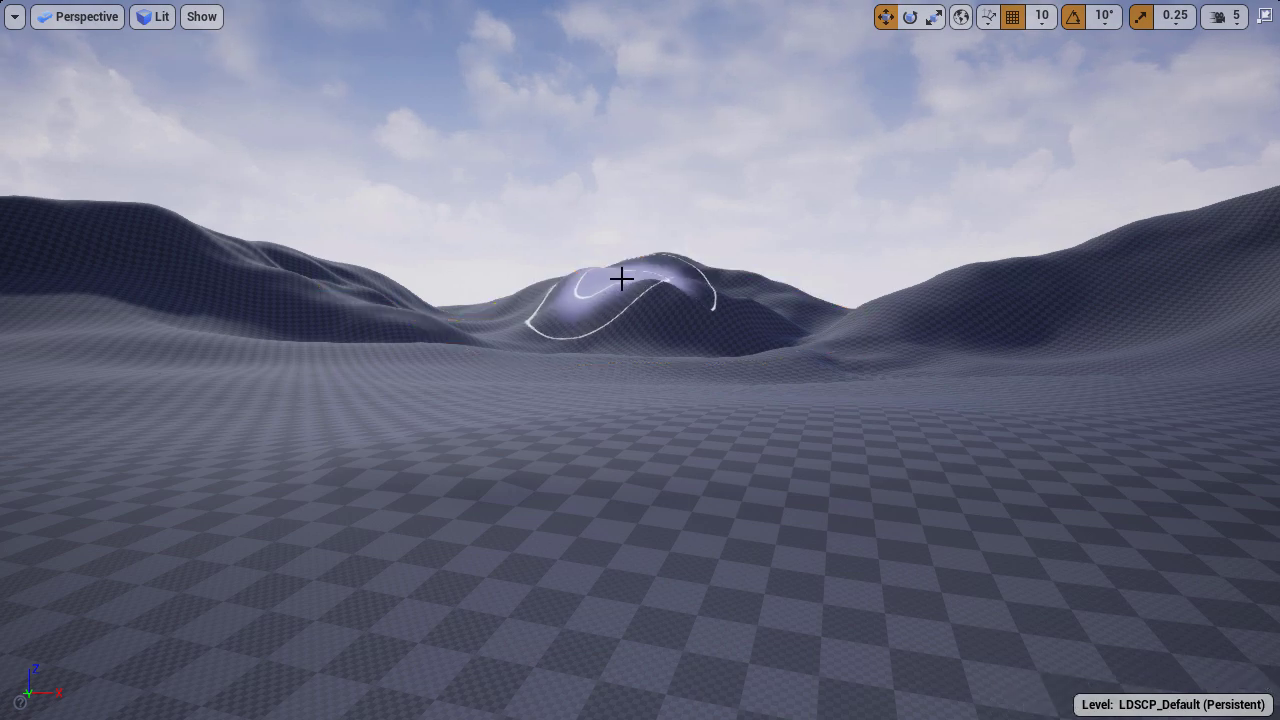
right_click_drag(622, 279, 692, 219)
mouse_move(808, 255)
right_mouse_down()
mouse_move(552, 236)
mouse_move(649, 391)
mouse_move(642, 234)
right_mouse_up()
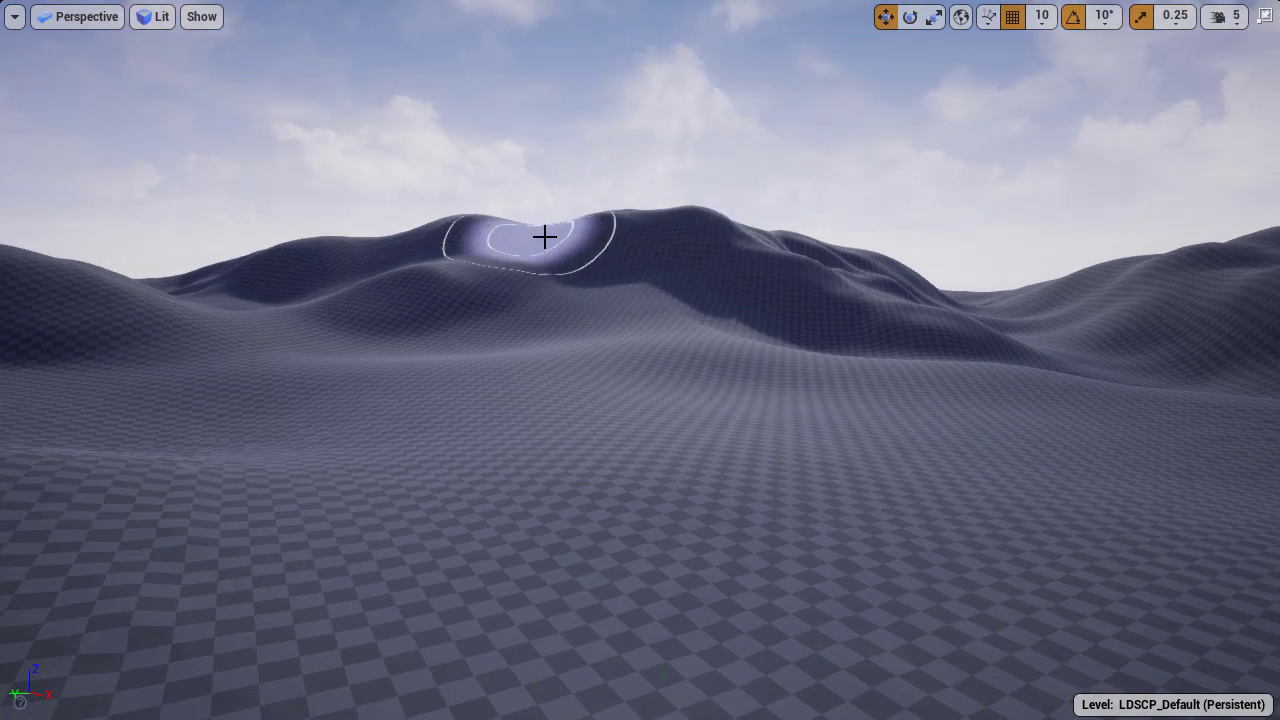
right_click_drag(544, 236, 447, 241)
right_click_drag(196, 307, 594, 190)
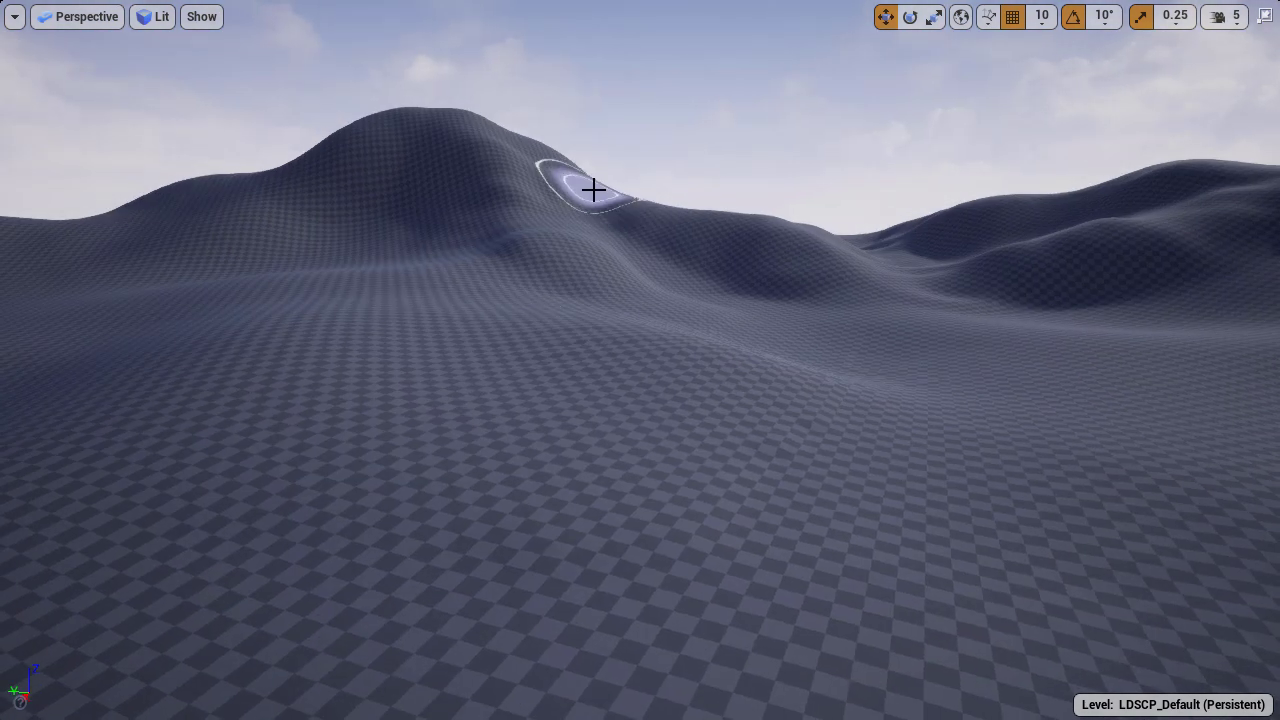
right_click(371, 129)
right_click_drag(371, 140, 517, 170)
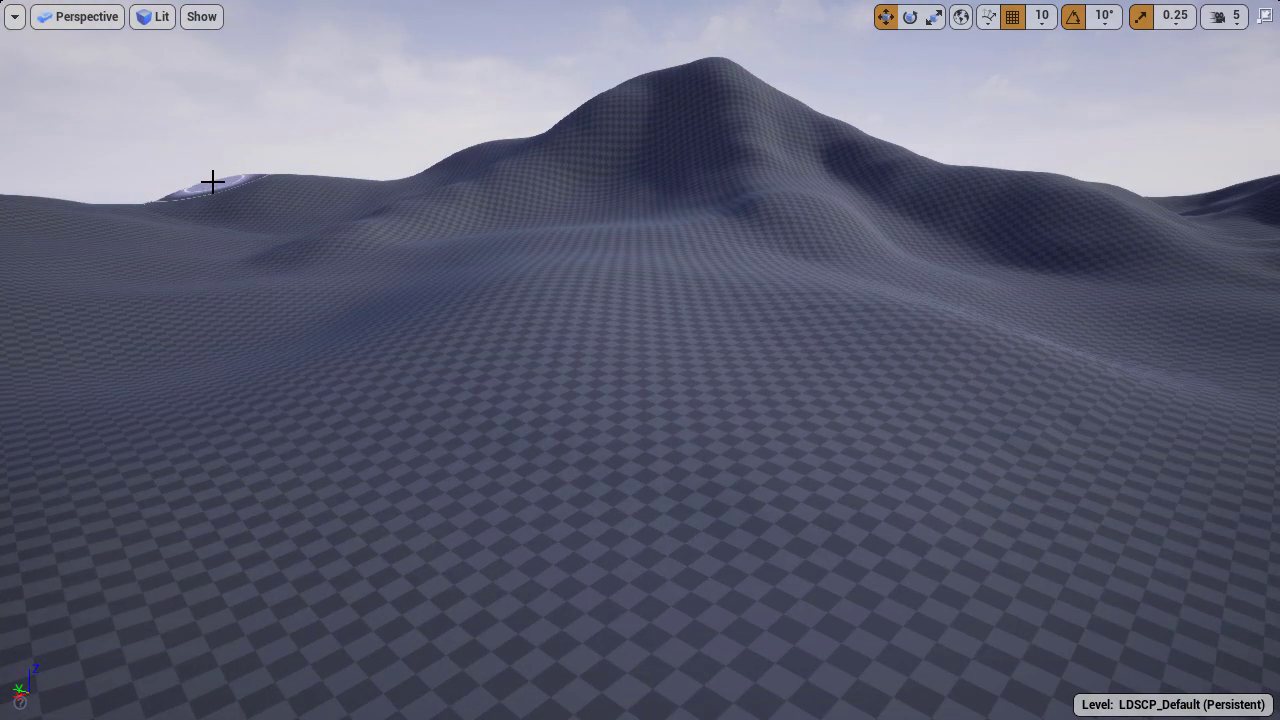
right_click_drag(609, 143, 752, 288)
Step: Play-test the level from a spot beside the floor, moving the character across the landscape, and end the session
right_click_drag(1031, 216, 971, 249)
right_click_drag(643, 449, 466, 500)
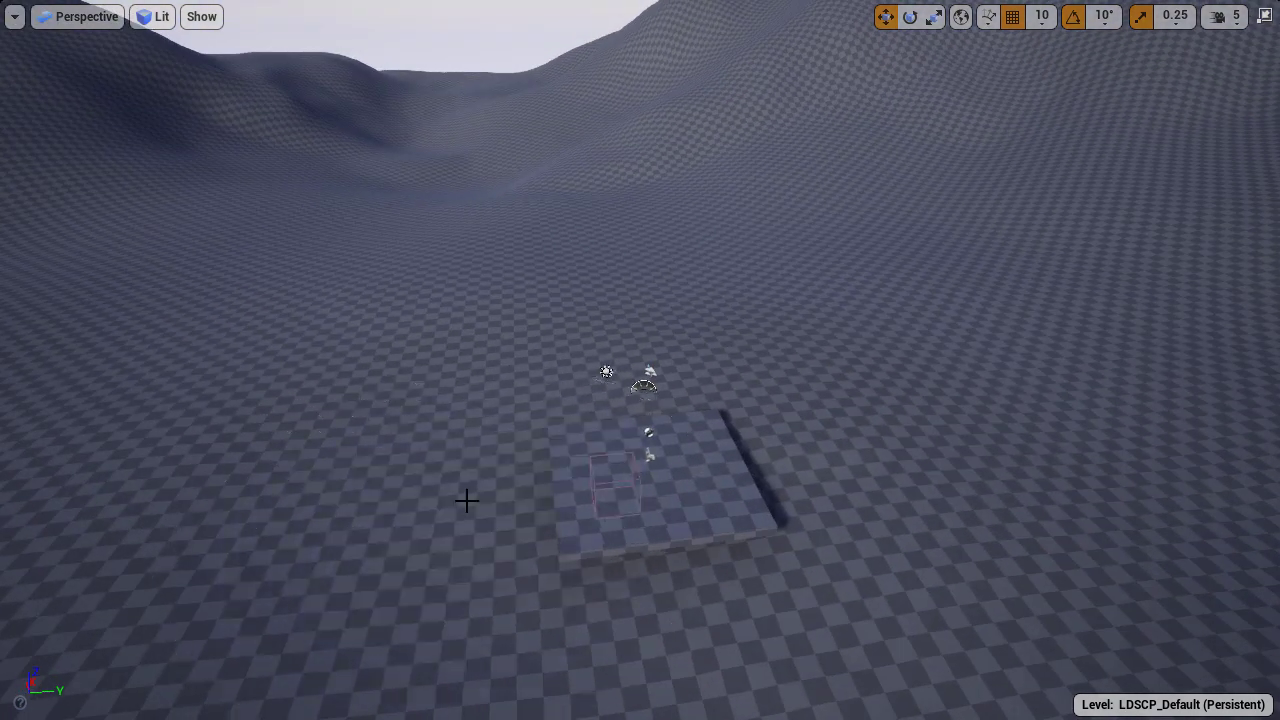
right_click(466, 500)
left_click(623, 552)
left_click(623, 552)
key("w")
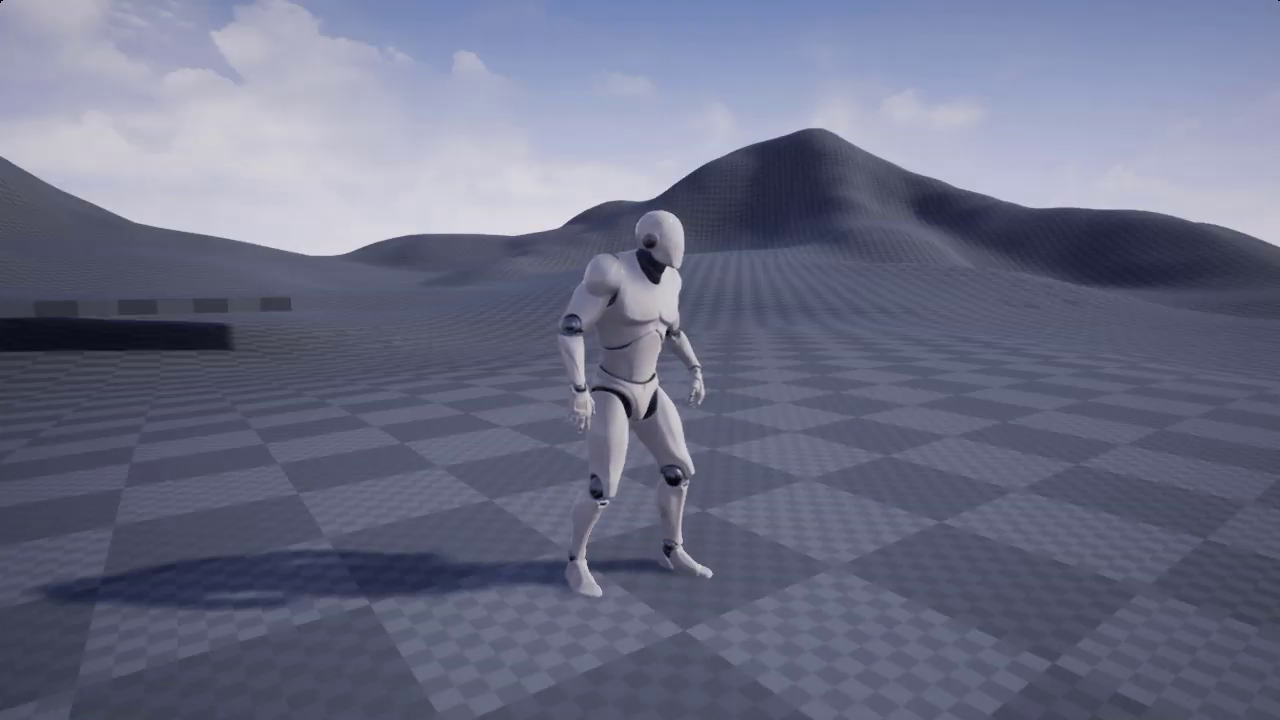
key("Escape")
Step: Switch to the Smooth tool at 0.1 strength and soften the lower ridges of the large hill
right_click_drag(314, 361, 365, 245)
key("w")
right_click_drag(314, 300, 300, 371)
key("F11")
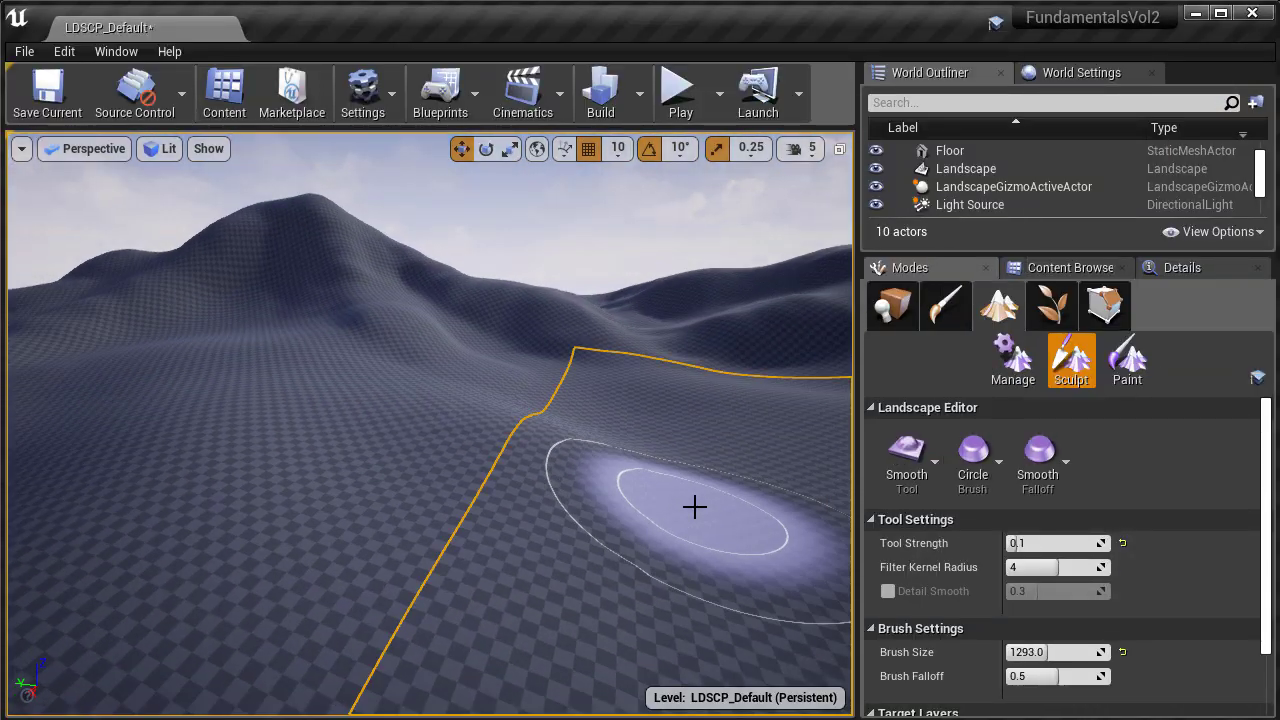
mouse_move(612, 455)
right_mouse_down()
mouse_move(575, 345)
mouse_move(620, 440)
mouse_move(602, 474)
right_mouse_up()
key("F11")
key("w")
key("F11")
key("F11")
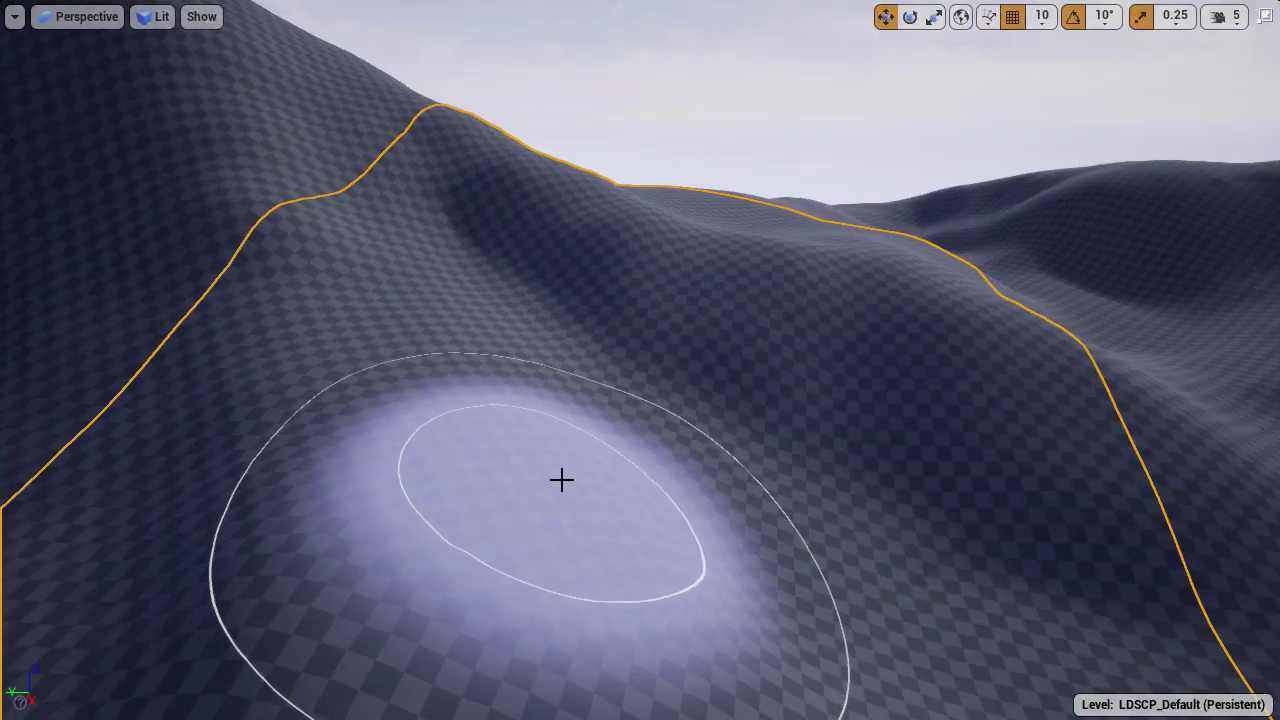
mouse_move(720, 366)
right_mouse_down()
mouse_move(660, 385)
mouse_move(645, 370)
right_mouse_up()
key("s")
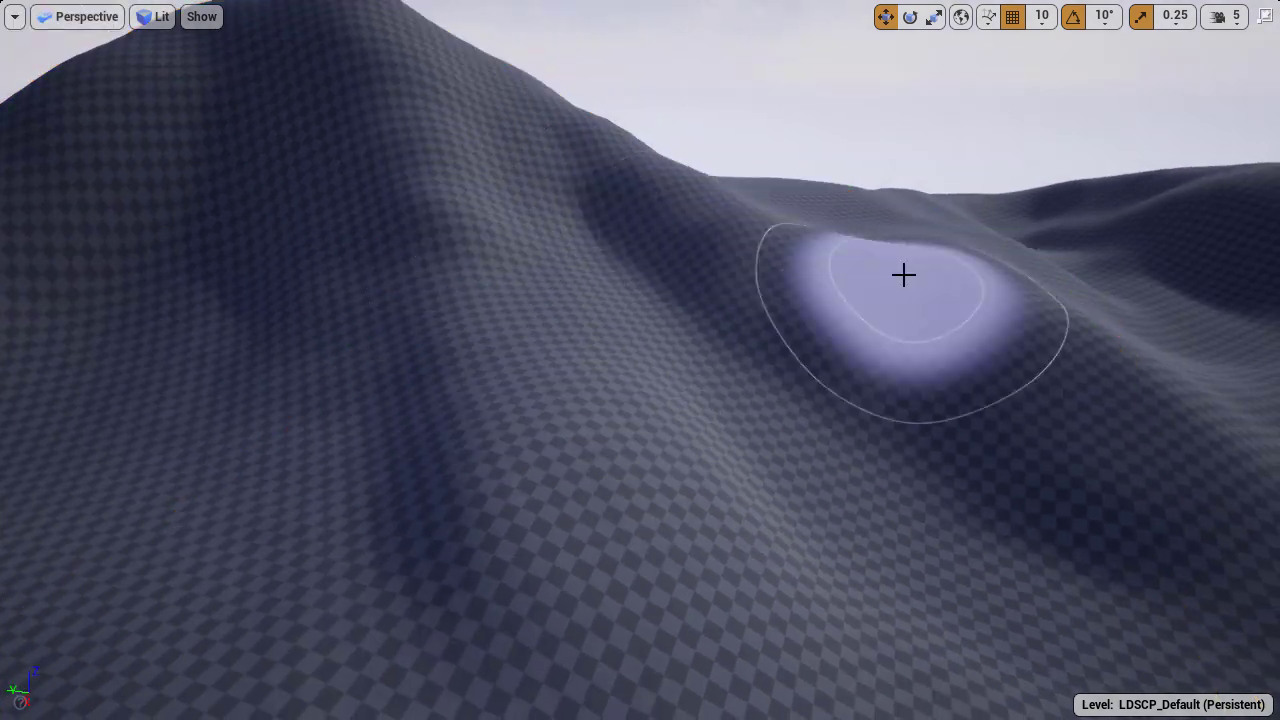
Step: Smooth the large hill's summit and the ridges and hollows running down its sides
right_click_drag(903, 274, 815, 265)
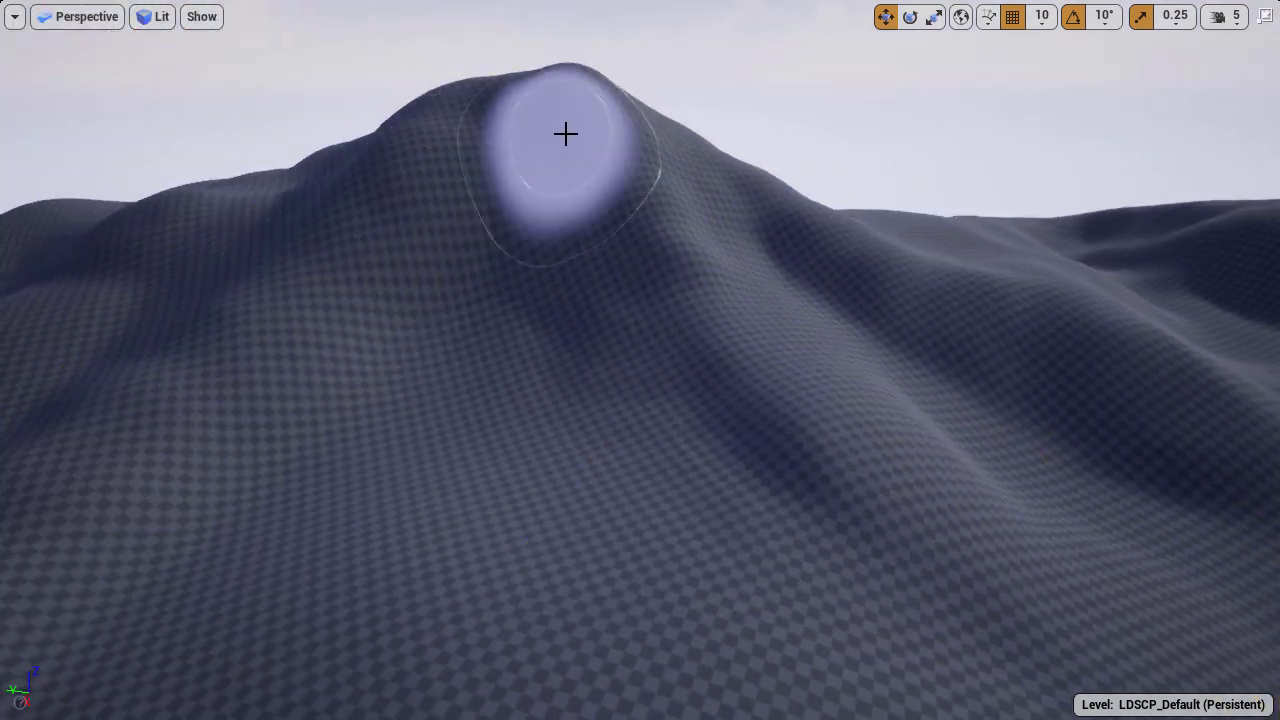
key("w")
mouse_move(560, 320)
right_mouse_down()
mouse_move(500, 385)
mouse_move(532, 375)
mouse_move(540, 335)
right_mouse_up()
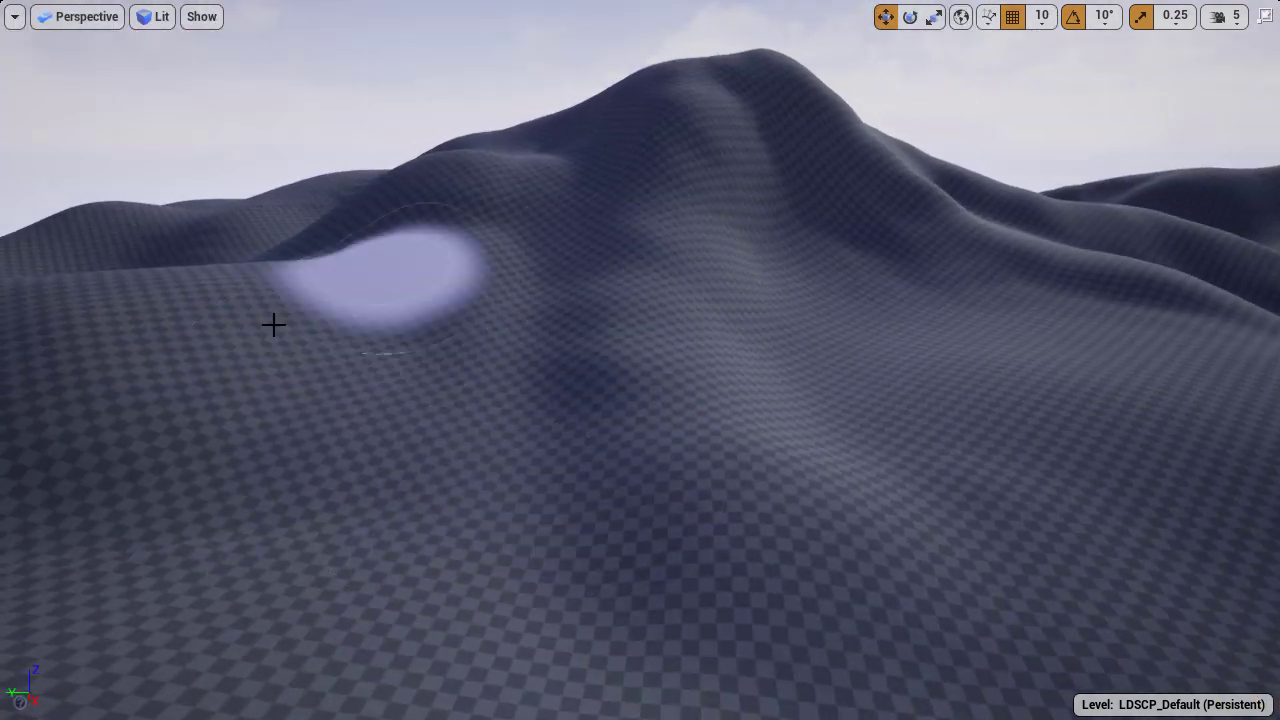
mouse_move(271, 323)
right_mouse_down()
mouse_move(440, 305)
mouse_move(425, 260)
mouse_move(435, 345)
right_mouse_up()
key("w")
mouse_move(566, 406)
right_mouse_down()
mouse_move(556, 320)
mouse_move(680, 410)
mouse_move(740, 434)
right_mouse_up()
right_click_drag(580, 289, 580, 289)
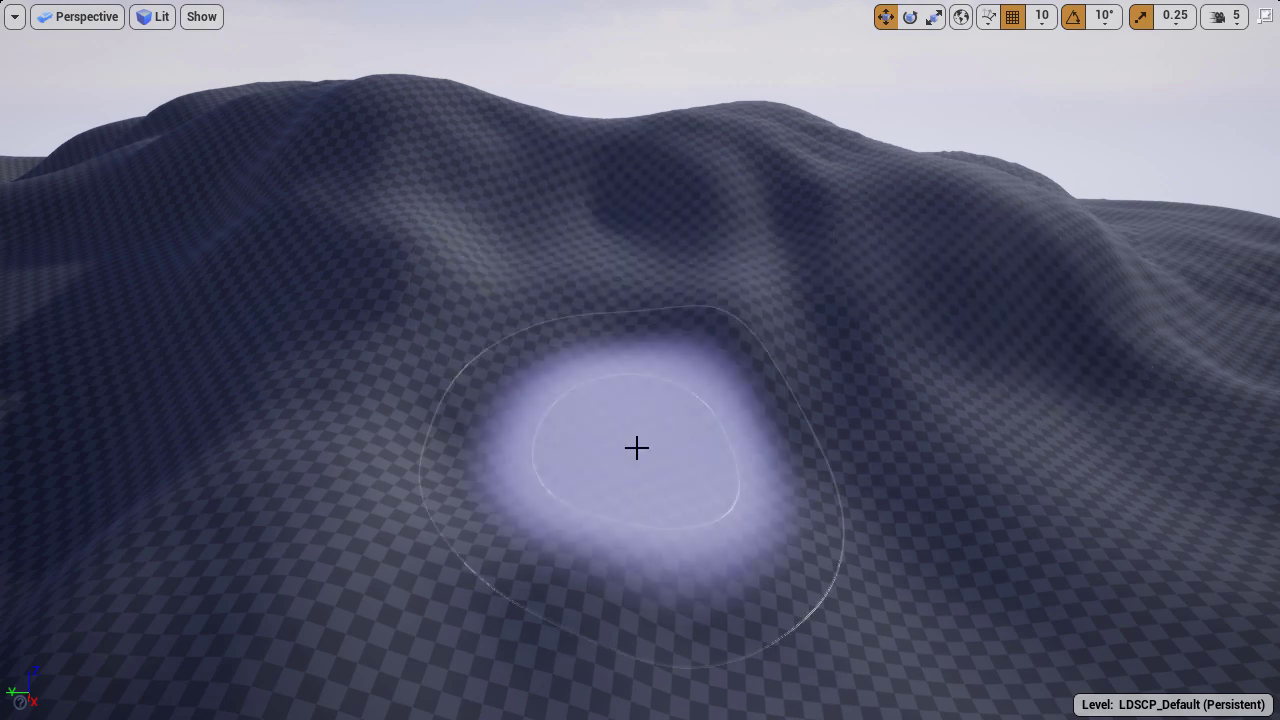
Step: Toggle Detail Smooth and brush over the hill's ridges up towards the crest
key("F11")
left_click(888, 591)
right_click_drag(589, 440, 589, 480)
key("F11")
left_click_drag(697, 387, 414, 190)
right_click_drag(415, 189, 415, 189)
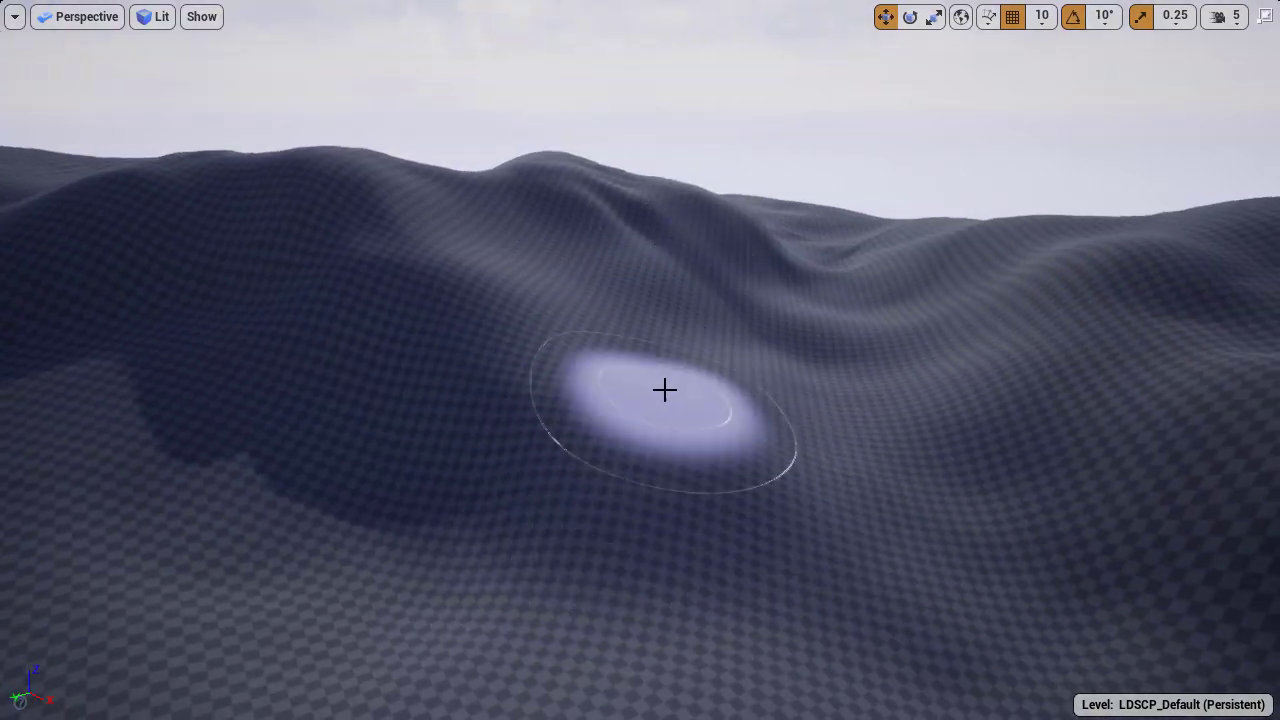
Step: Fly around the neighbouring hills and inspect their slopes in the Lighting Only view
right_click_drag(666, 389, 678, 385)
right_click_drag(408, 331, 940, 325)
mouse_move(760, 338)
right_mouse_down()
mouse_move(603, 331)
mouse_move(610, 292)
mouse_move(515, 318)
mouse_move(540, 285)
mouse_move(575, 297)
right_mouse_up()
right_click_drag(591, 391, 598, 400)
right_click_drag(700, 491, 610, 500)
key("alt+5")
key("alt+6")
mouse_move(552, 255)
right_mouse_down()
mouse_move(600, 150)
mouse_move(552, 255)
mouse_move(600, 300)
right_mouse_up()
mouse_move(652, 343)
right_mouse_down()
mouse_move(530, 343)
mouse_move(685, 400)
right_mouse_up()
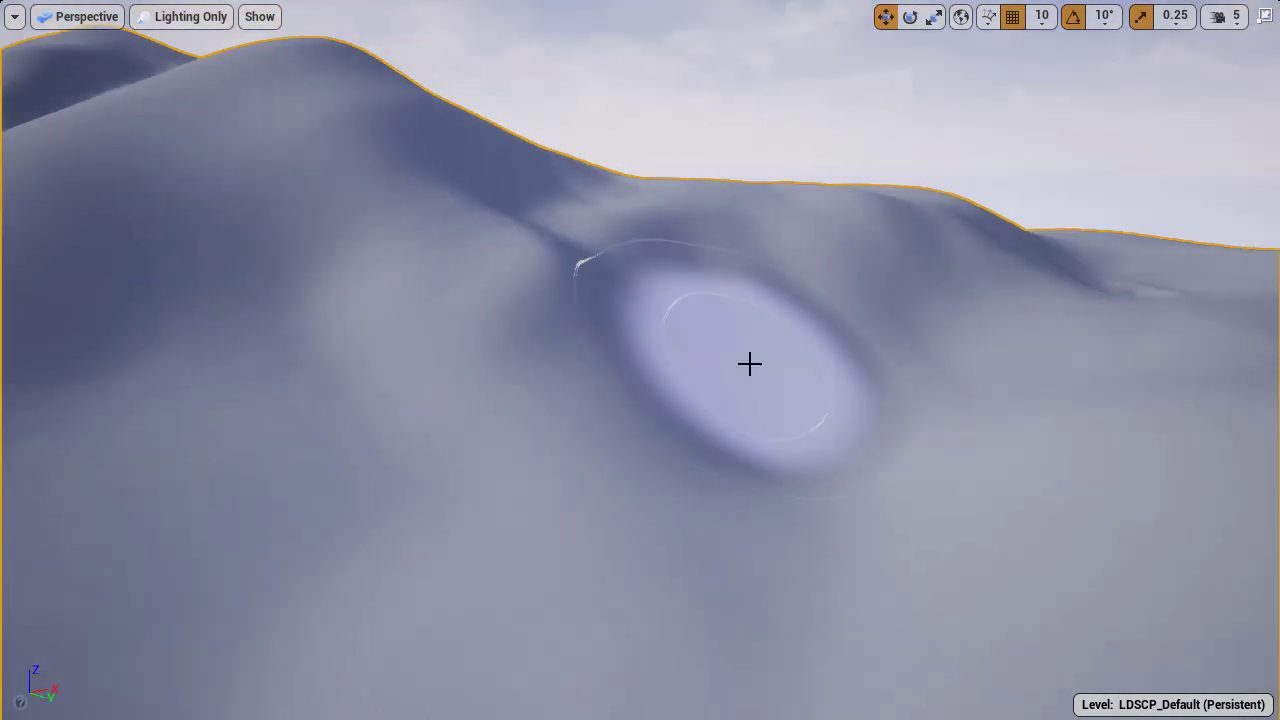
mouse_move(749, 363)
right_mouse_down()
mouse_move(615, 310)
mouse_move(664, 370)
mouse_move(906, 411)
right_mouse_up()
Step: Return to the Lit view and smooth the saddle and shoulder ridges of the smaller hill
key("alt+4")
right_click_drag(694, 354, 694, 440)
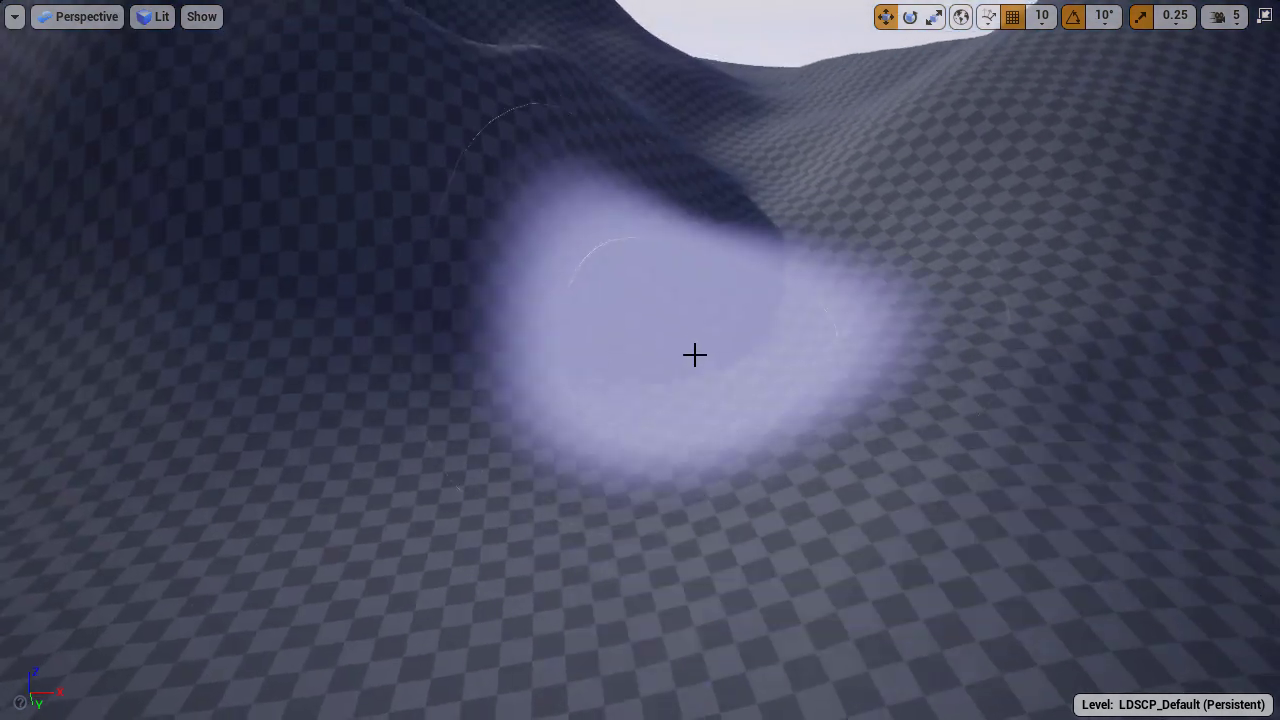
mouse_move(757, 286)
right_mouse_down()
mouse_move(620, 240)
mouse_move(480, 300)
right_mouse_up()
left_click_drag(757, 286, 750, 293)
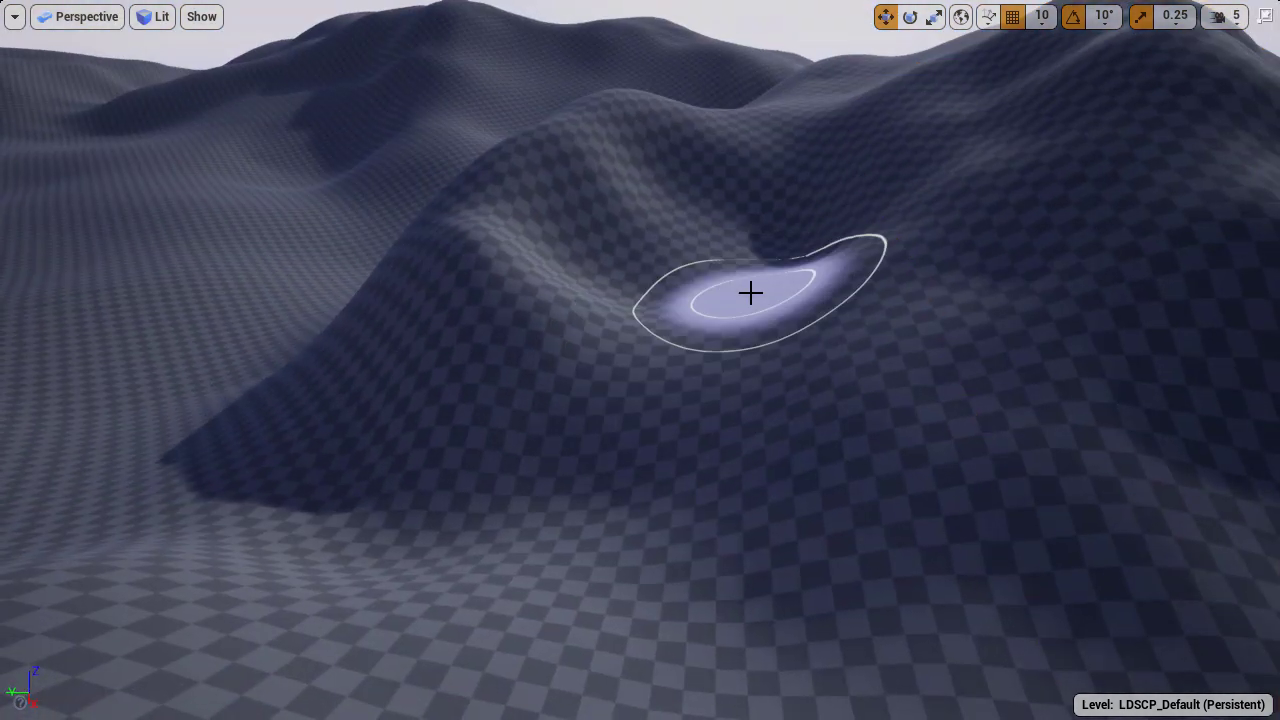
mouse_move(608, 325)
right_mouse_down()
mouse_move(730, 265)
mouse_move(820, 270)
right_mouse_up()
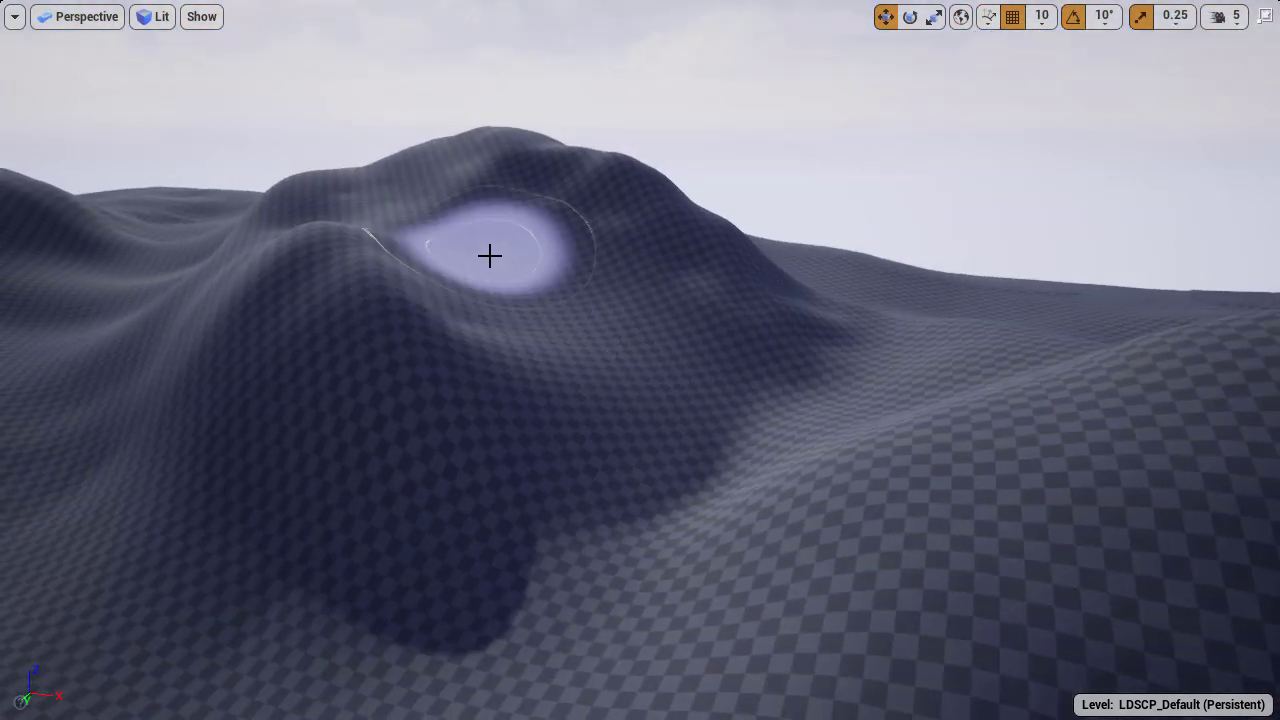
mouse_move(489, 255)
right_mouse_down()
mouse_move(450, 275)
mouse_move(465, 262)
right_mouse_up()
right_click_drag(640, 331, 615, 265)
left_click_drag(640, 331, 443, 320)
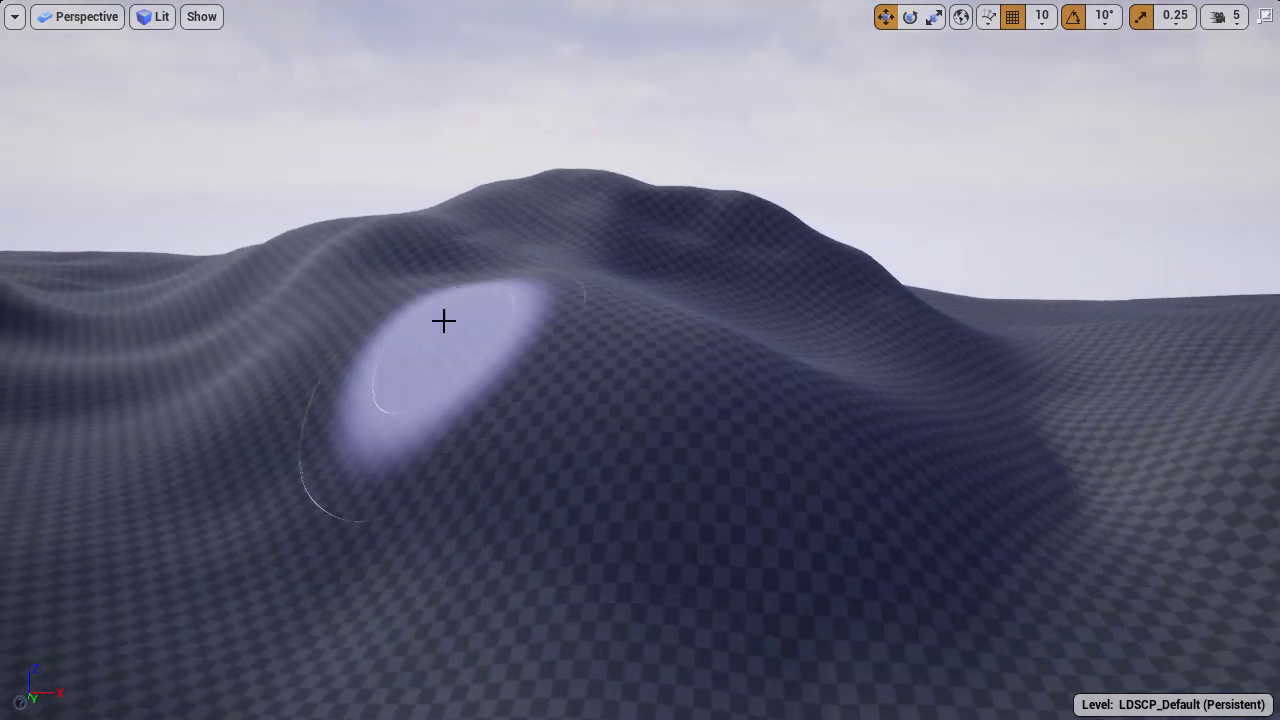
mouse_move(443, 320)
right_mouse_down()
mouse_move(460, 230)
mouse_move(874, 366)
mouse_move(650, 300)
mouse_move(687, 358)
right_mouse_up()
right_click_drag(654, 454, 690, 375)
Step: Choose another landscape tool, enlarge the brush, and set the Tool Strength to 0.1
key("F11")
left_click(907, 456)
left_click(986, 240)
mouse_move(514, 420)
right_mouse_down()
mouse_move(440, 475)
mouse_move(525, 425)
right_mouse_up()
key("bracketright")
key("bracketright")
key("bracketright")
left_click(1045, 543)
type("0.1")
key("Return")
key("F11")
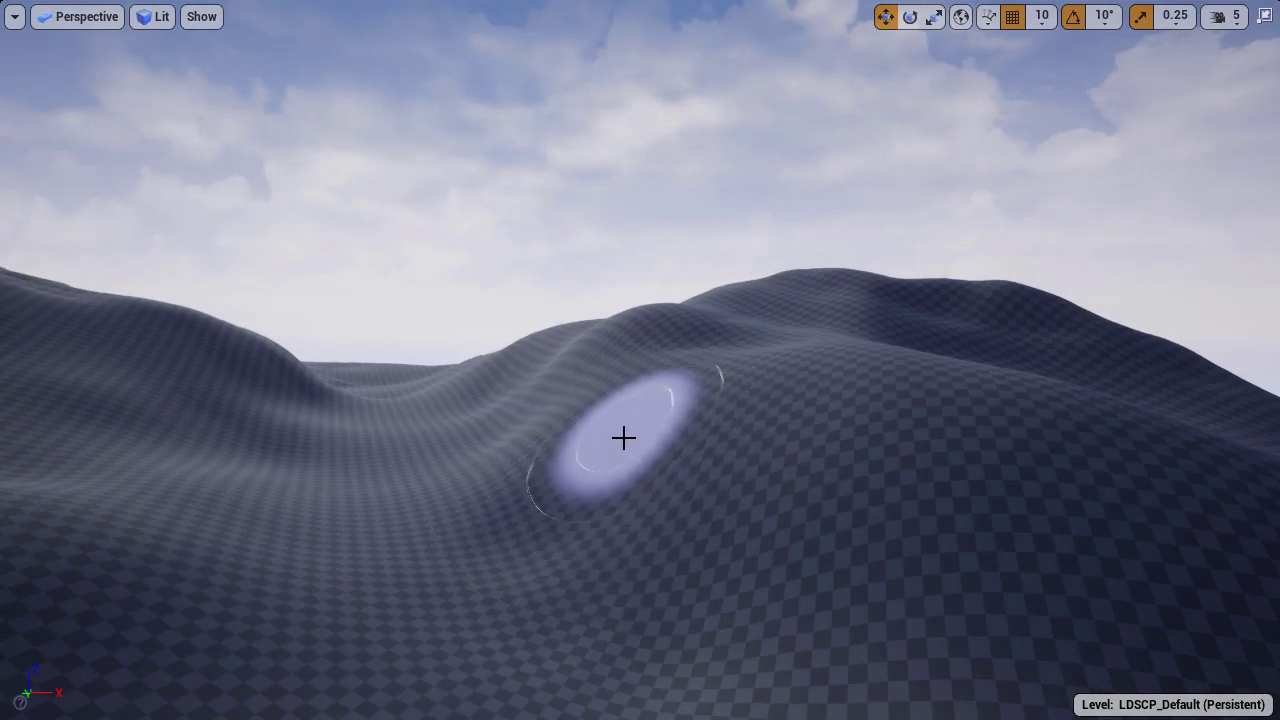
Step: Work the brush along the ridges and slopes on both sides of the valley between the hills
right_click_drag(623, 437, 500, 401)
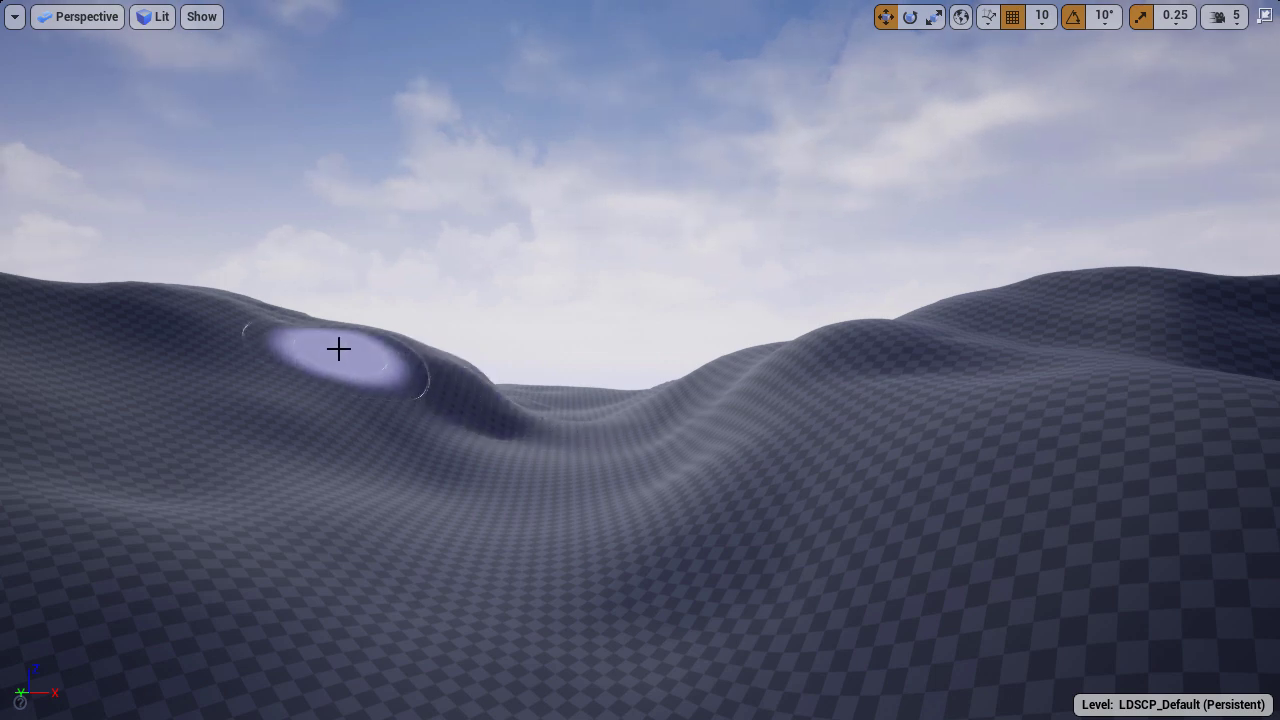
mouse_move(337, 349)
left_mouse_down()
mouse_move(414, 310)
mouse_move(277, 203)
mouse_move(254, 251)
mouse_move(444, 235)
left_mouse_up()
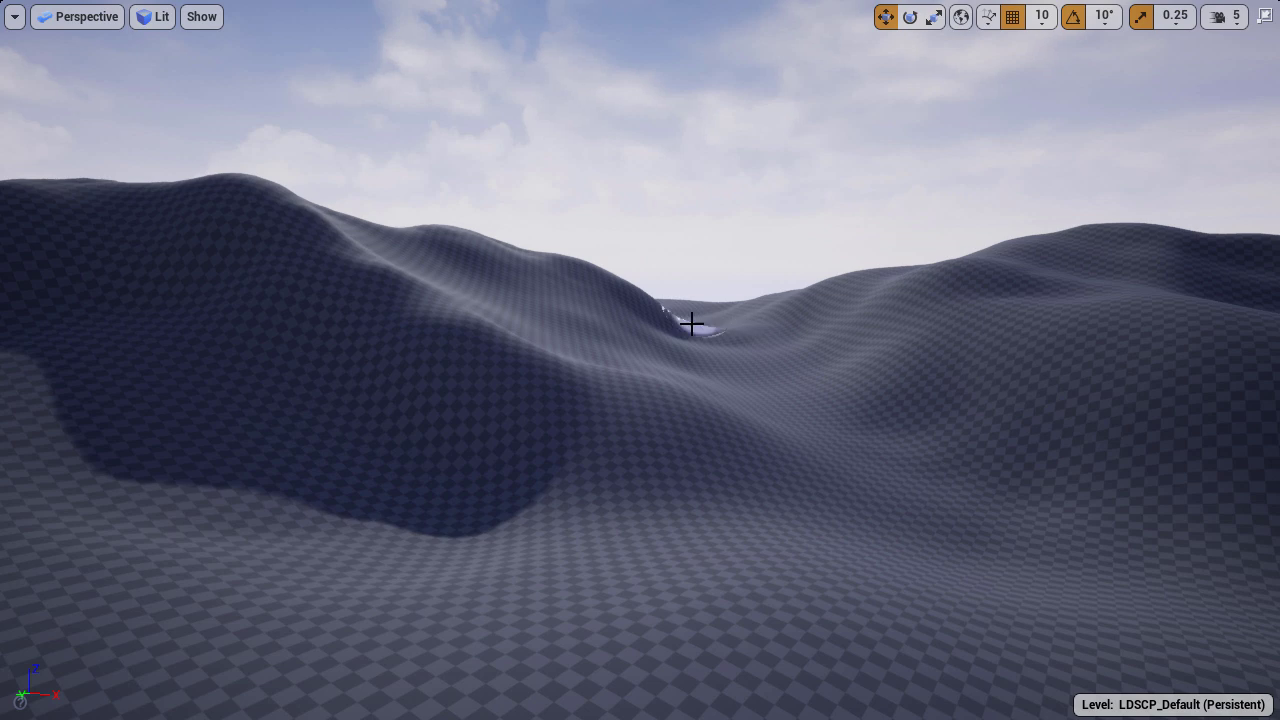
right_click_drag(900, 370, 990, 350)
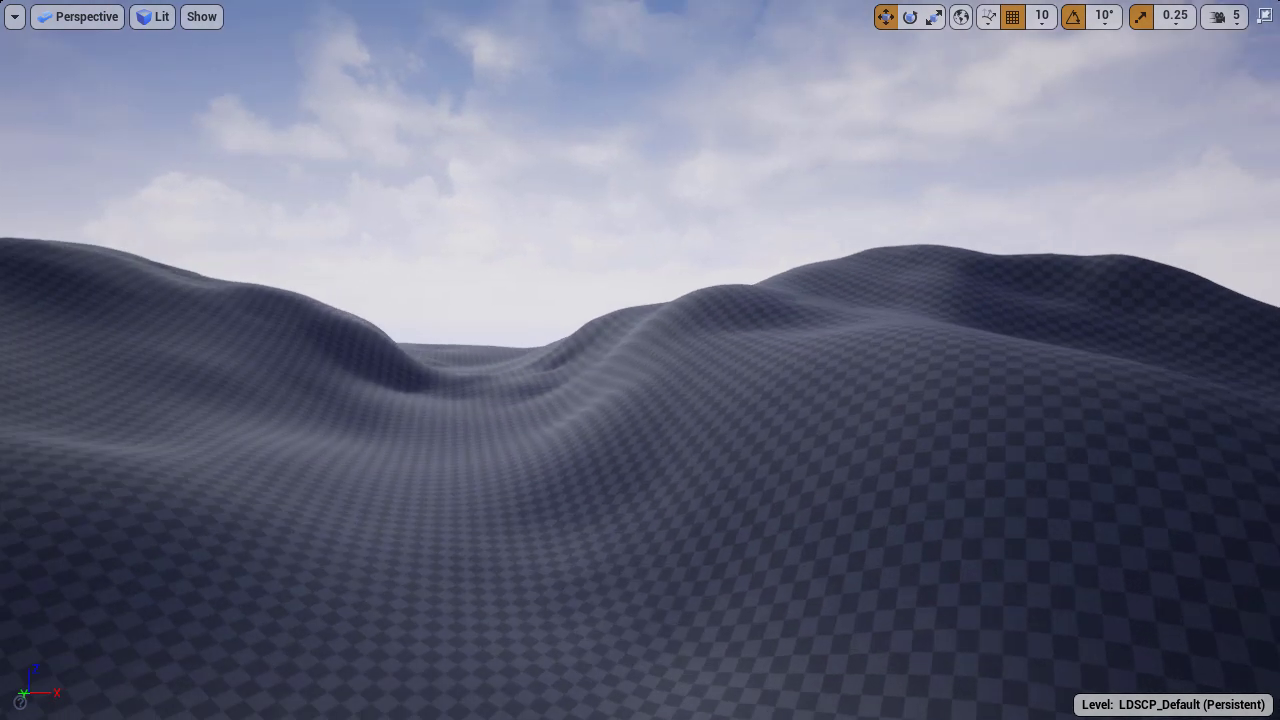
left_click_drag(743, 288, 600, 363)
mouse_move(600, 363)
right_mouse_down()
mouse_move(780, 330)
mouse_move(257, 471)
right_mouse_up()
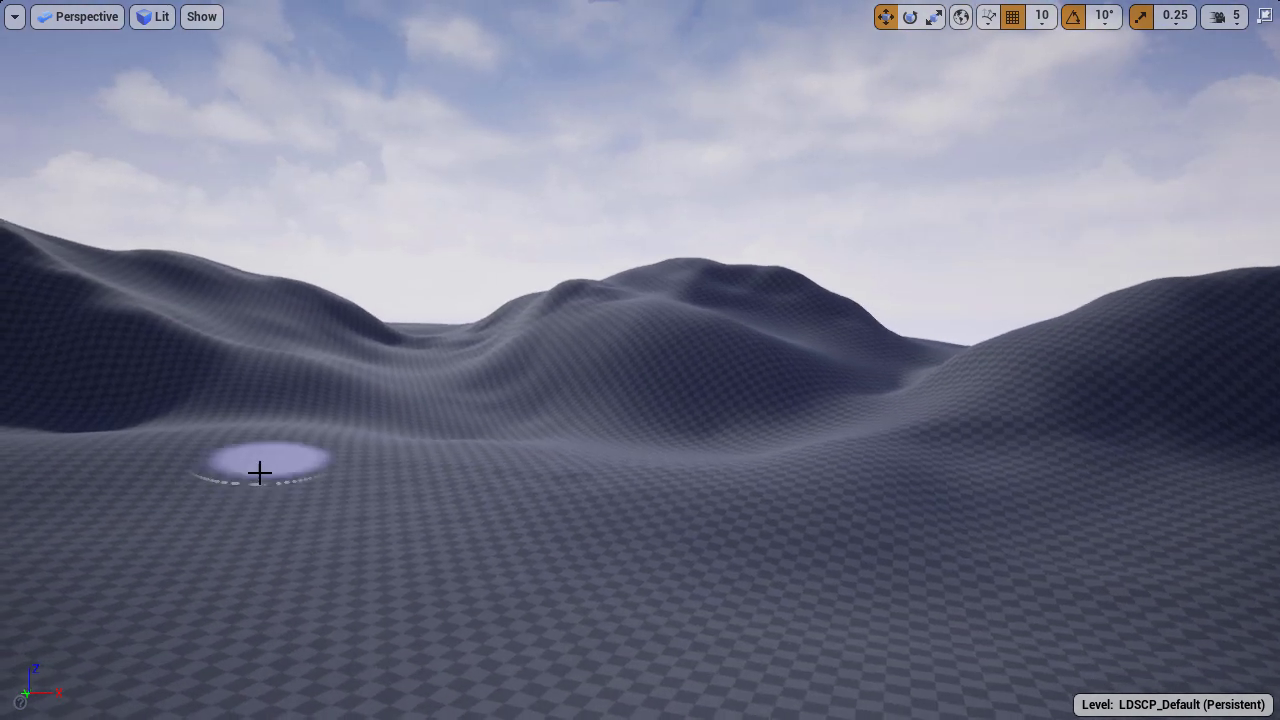
Step: Look over the surrounding hills and play-test the level from the floor, running the character across it
right_click_drag(397, 386, 375, 397)
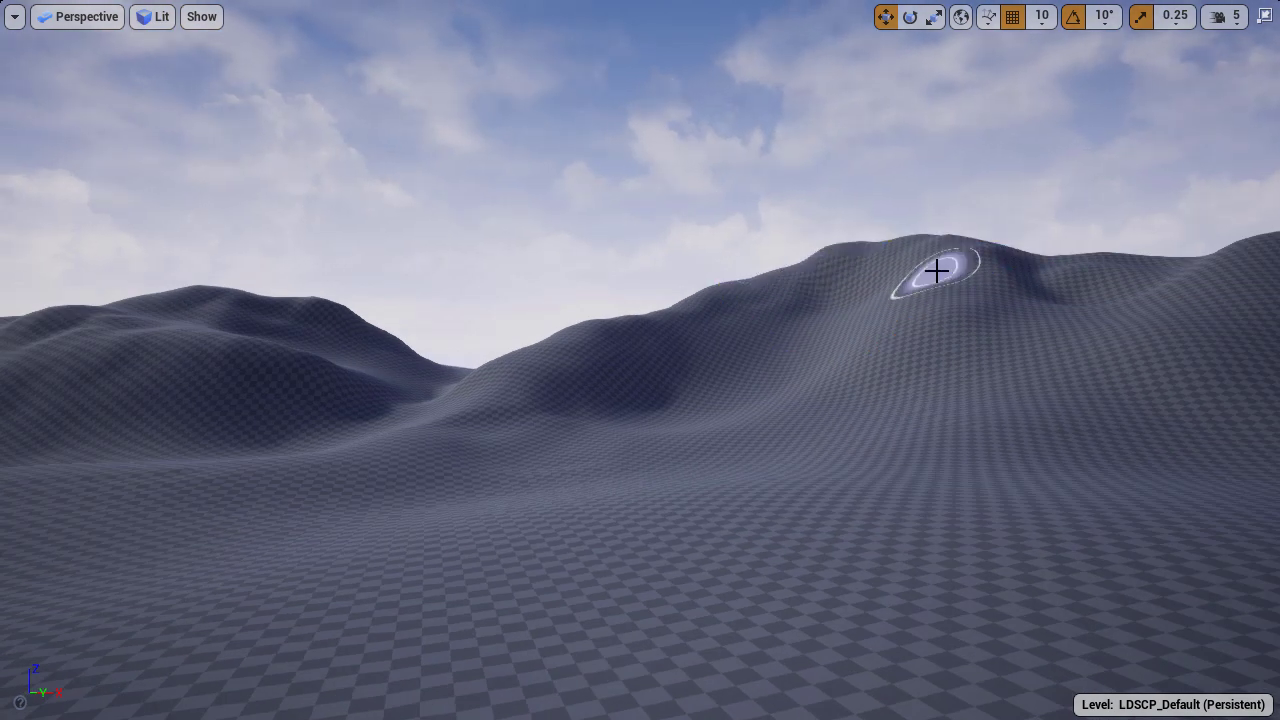
right_click_drag(788, 429, 752, 359)
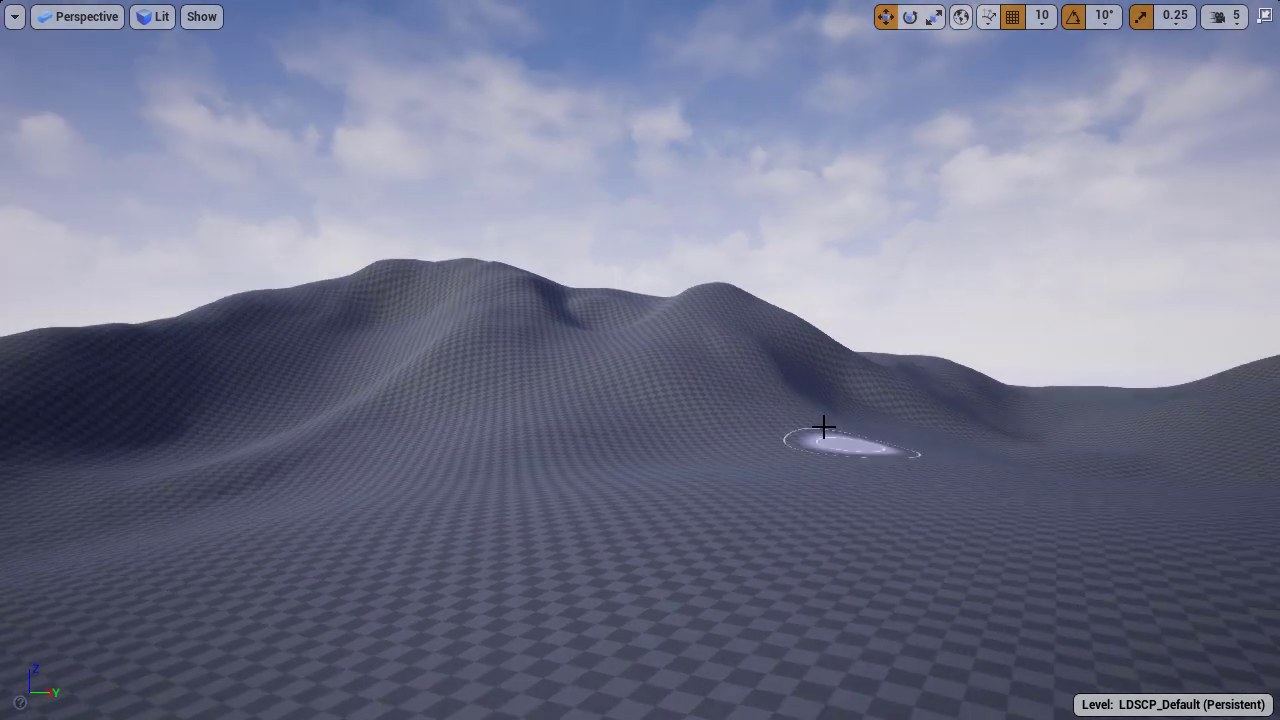
right_click_drag(654, 329, 1210, 332)
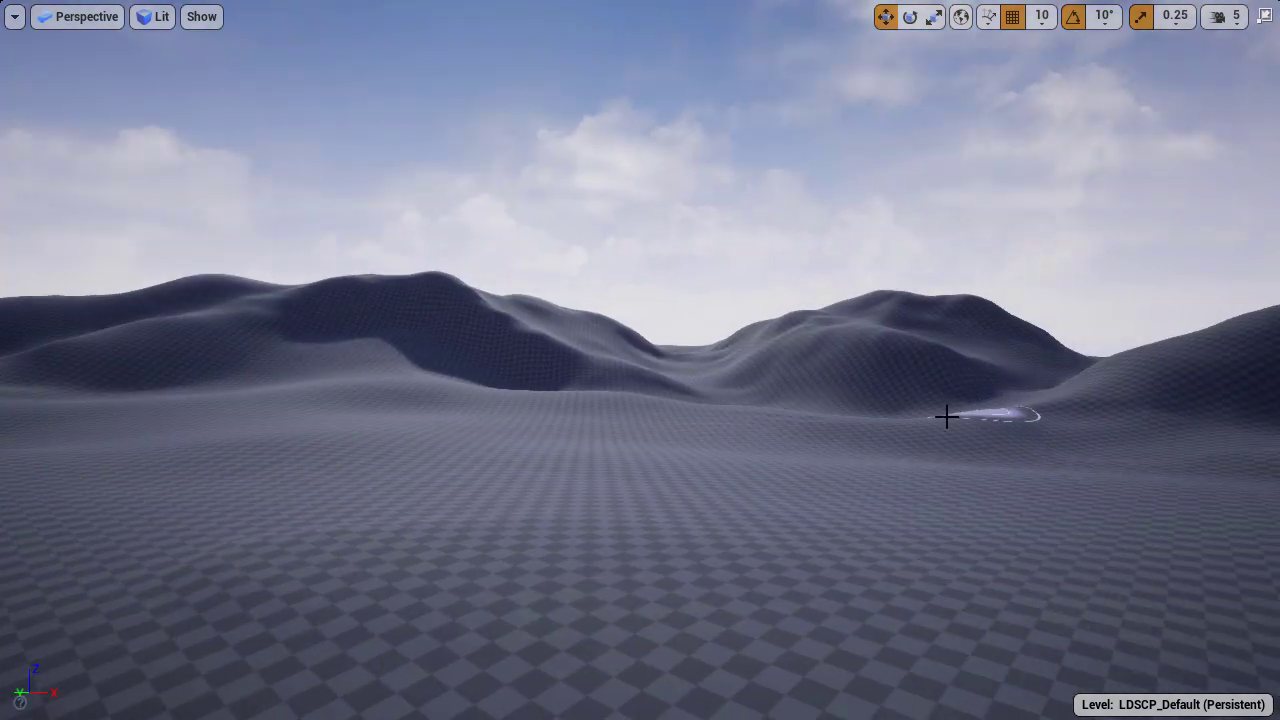
key("s")
mouse_move(947, 417)
right_mouse_down()
mouse_move(946, 447)
mouse_move(895, 469)
right_mouse_up()
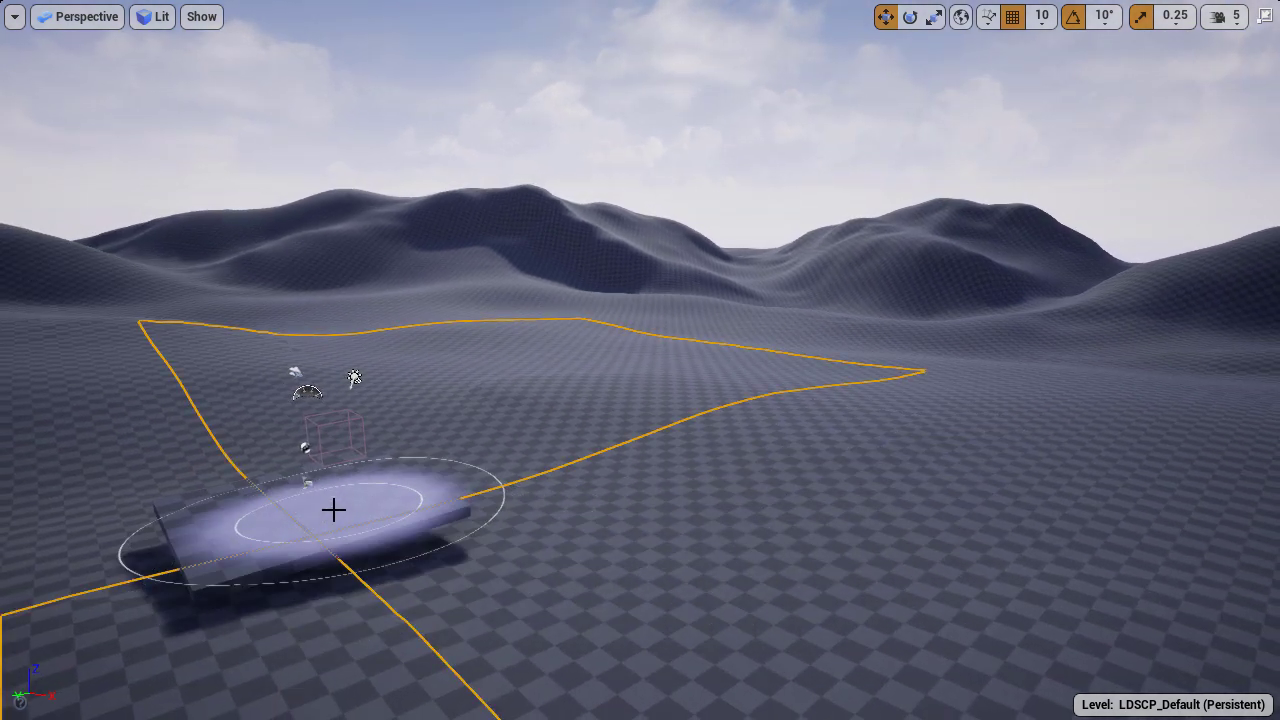
right_click(331, 510)
left_click(381, 455)
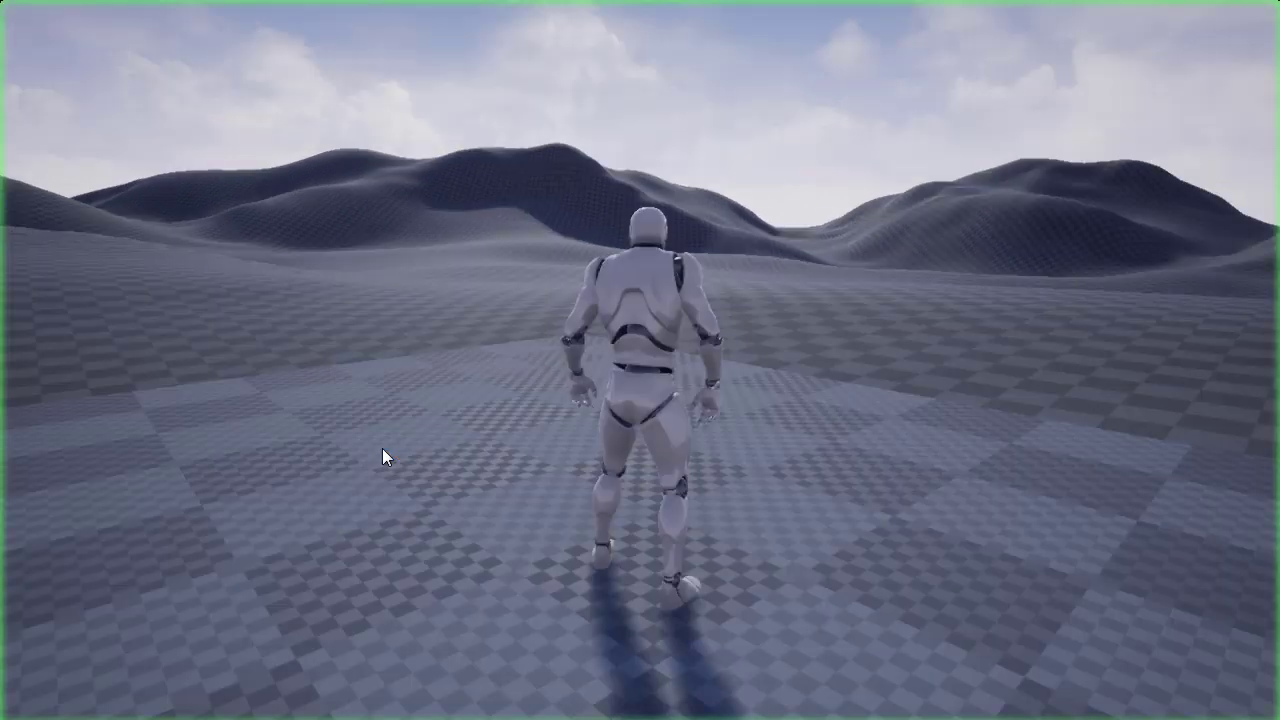
left_click(382, 448)
key("w")
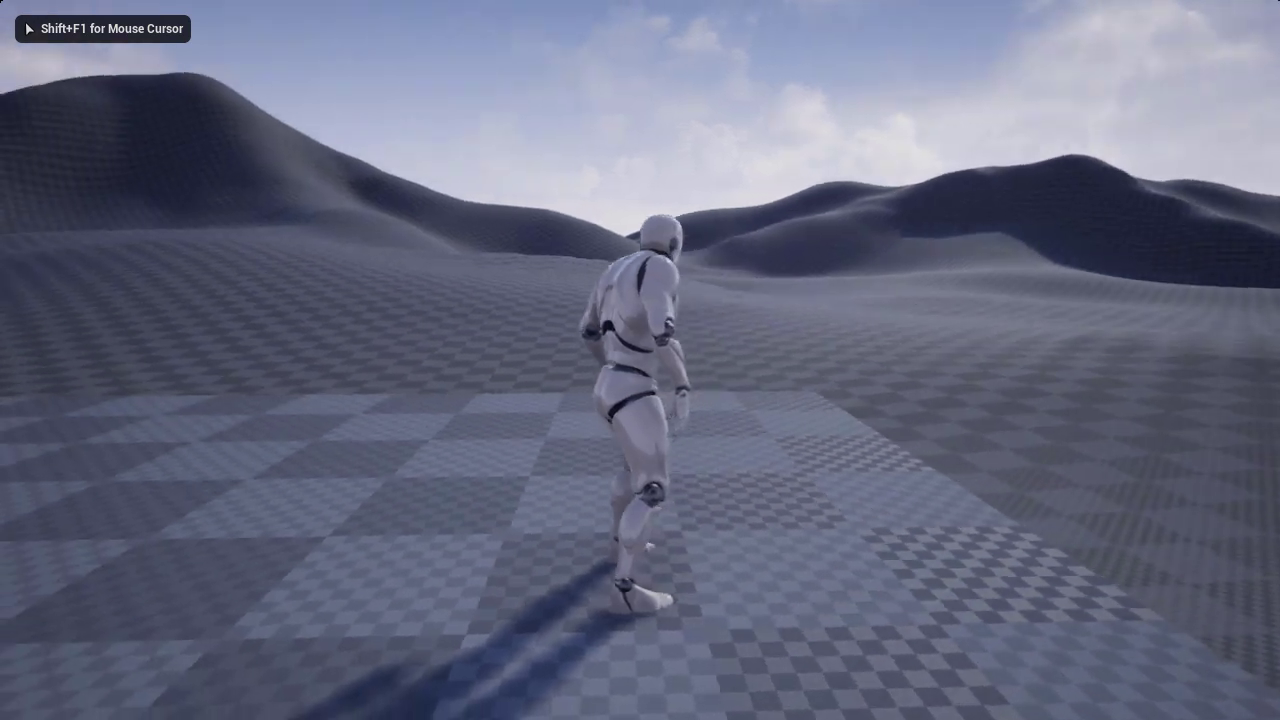
Step: Continue the play-test by running and jumping the character across the floor and terrain, and end it facing the hills
key("w")
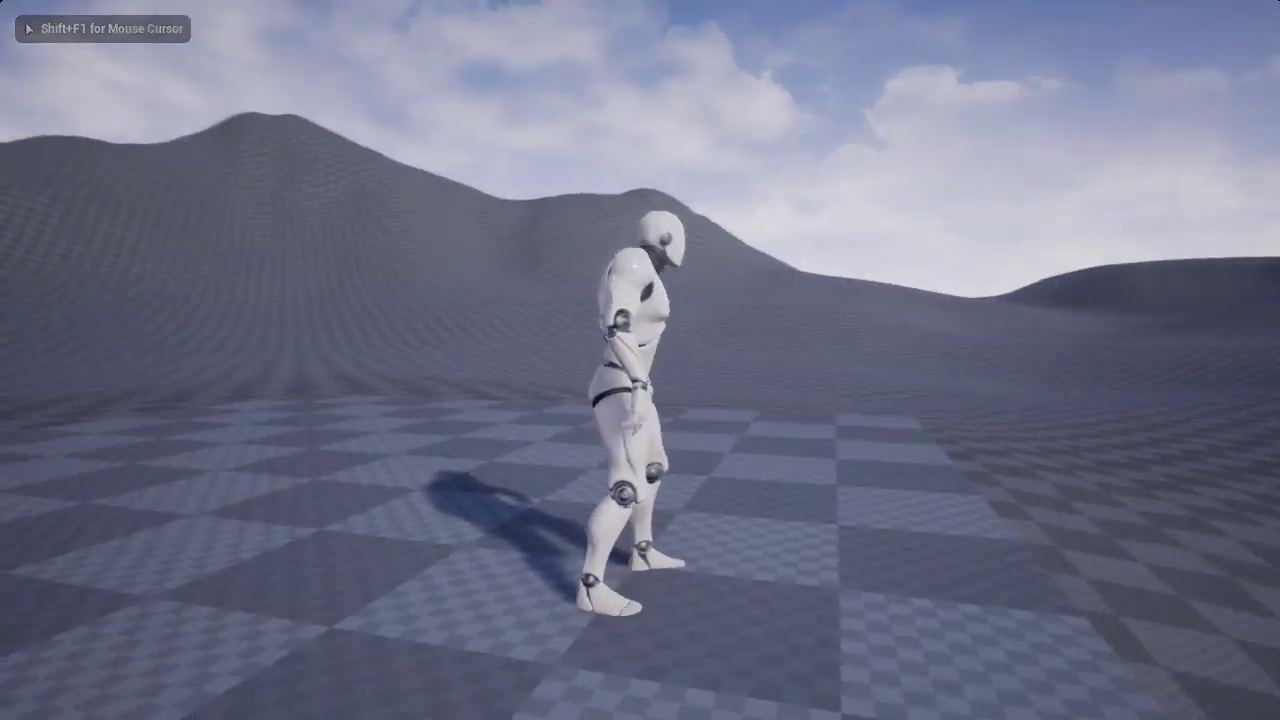
key("w")
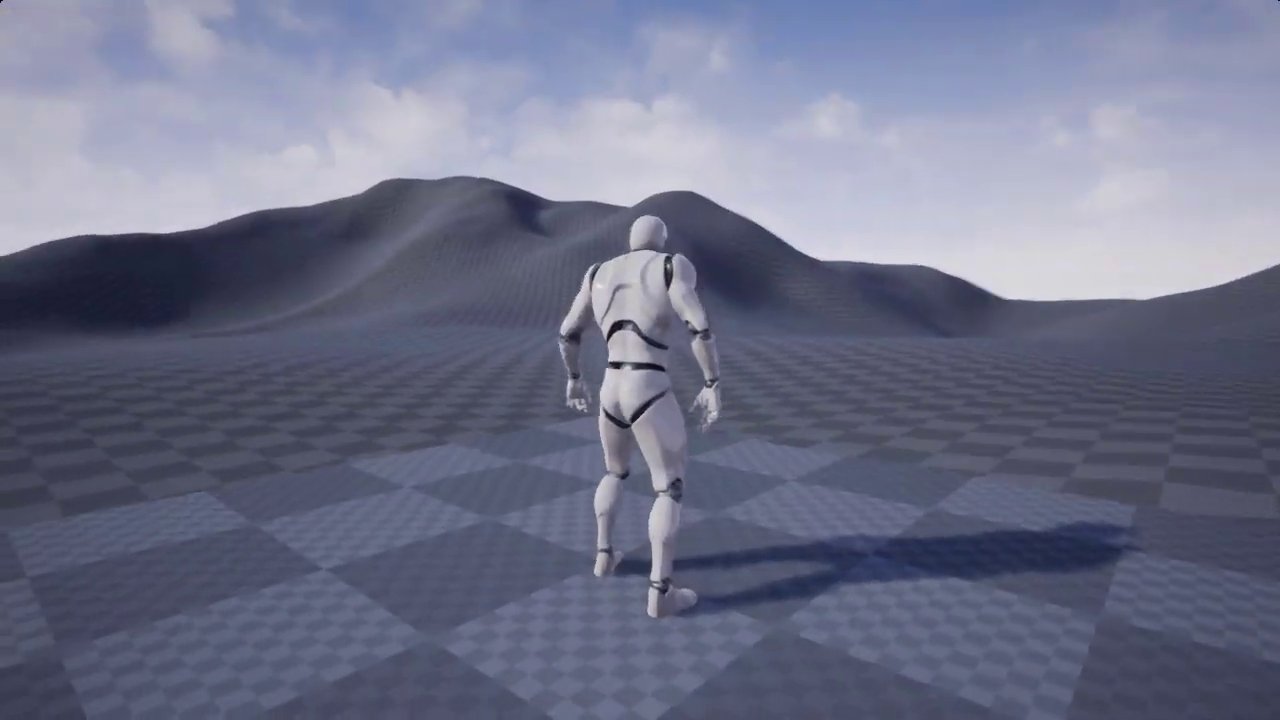
key("w")
key("space")
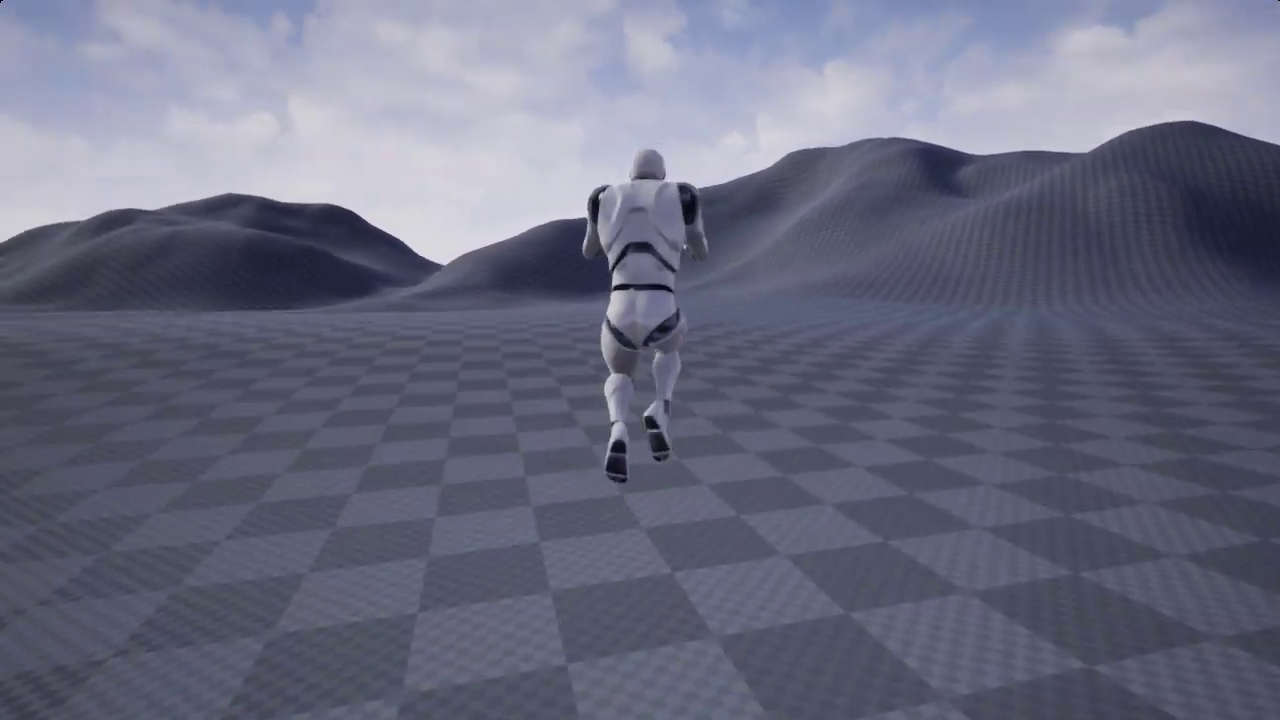
key("a")
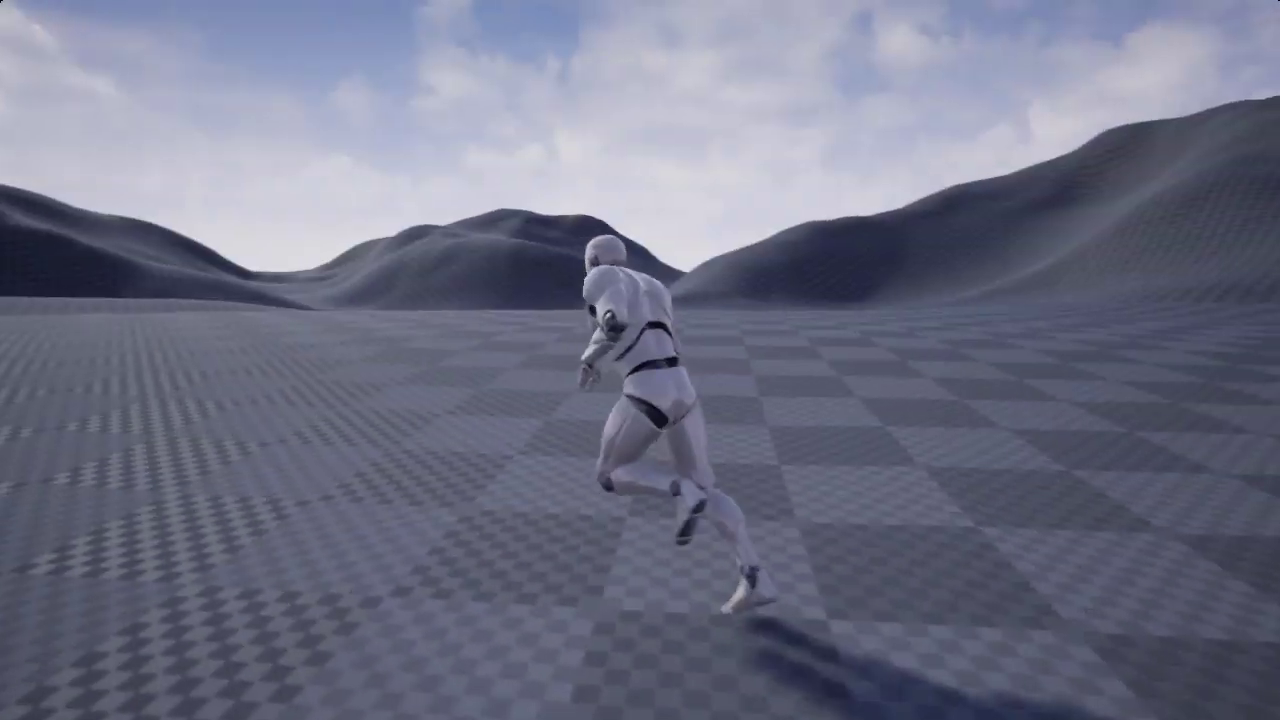
key("w")
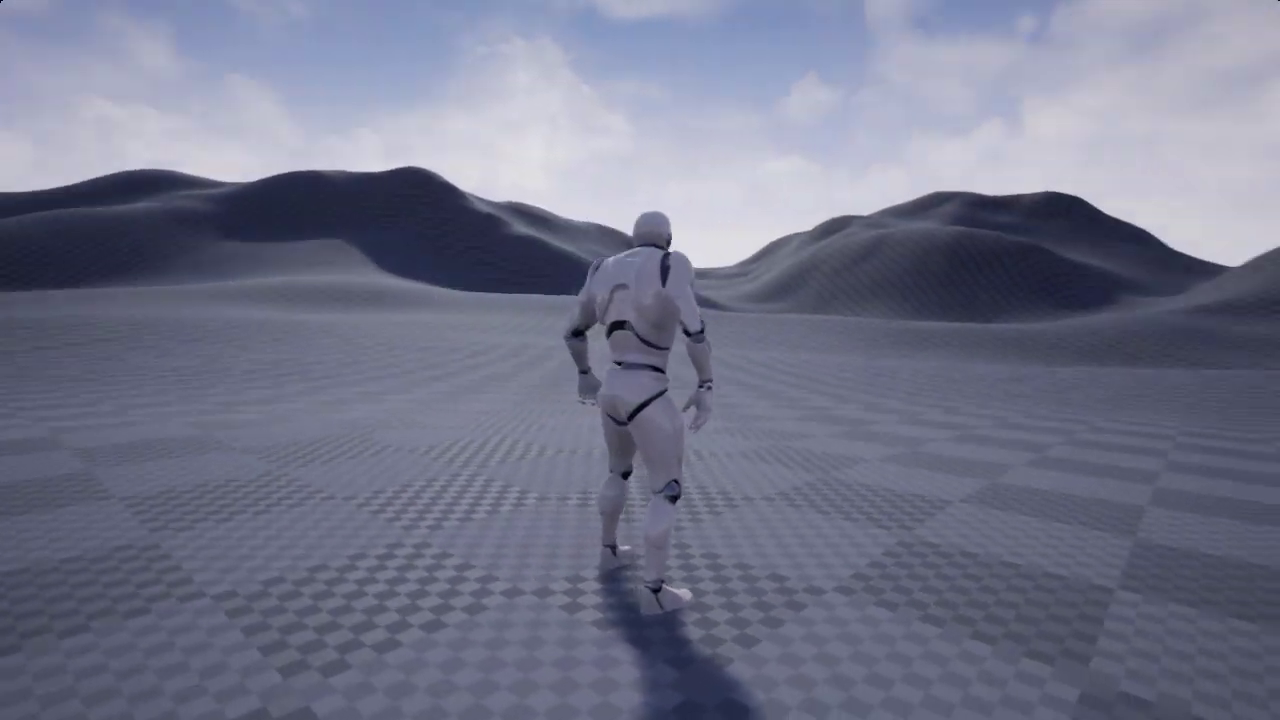
key("Escape")
Step: Leave the full-screen viewport and choose the Erosion tool in the landscape sculpting mode
mouse_move(1085, 418)
right_mouse_down()
mouse_move(975, 425)
mouse_move(1060, 395)
mouse_move(1078, 405)
mouse_move(1060, 388)
right_mouse_up()
key("s")
key("a")
key("q")
left_click(941, 427)
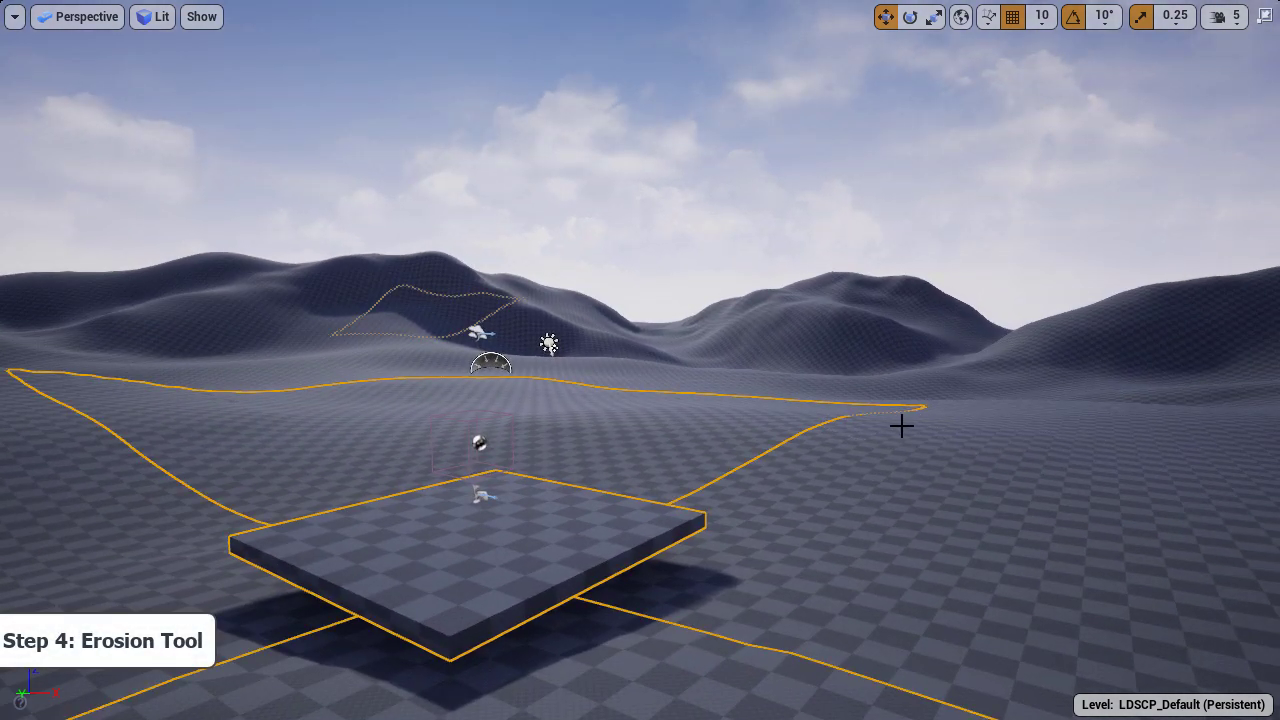
key("F11")
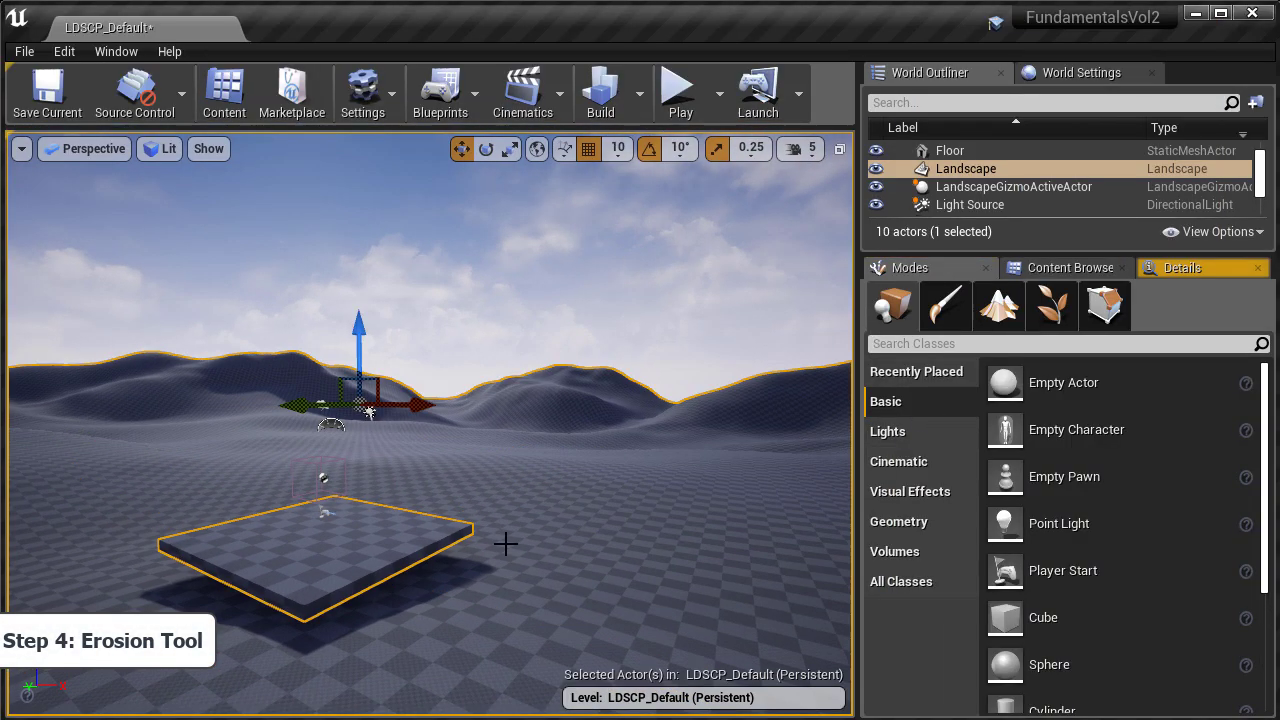
left_click(402, 542)
key("Escape")
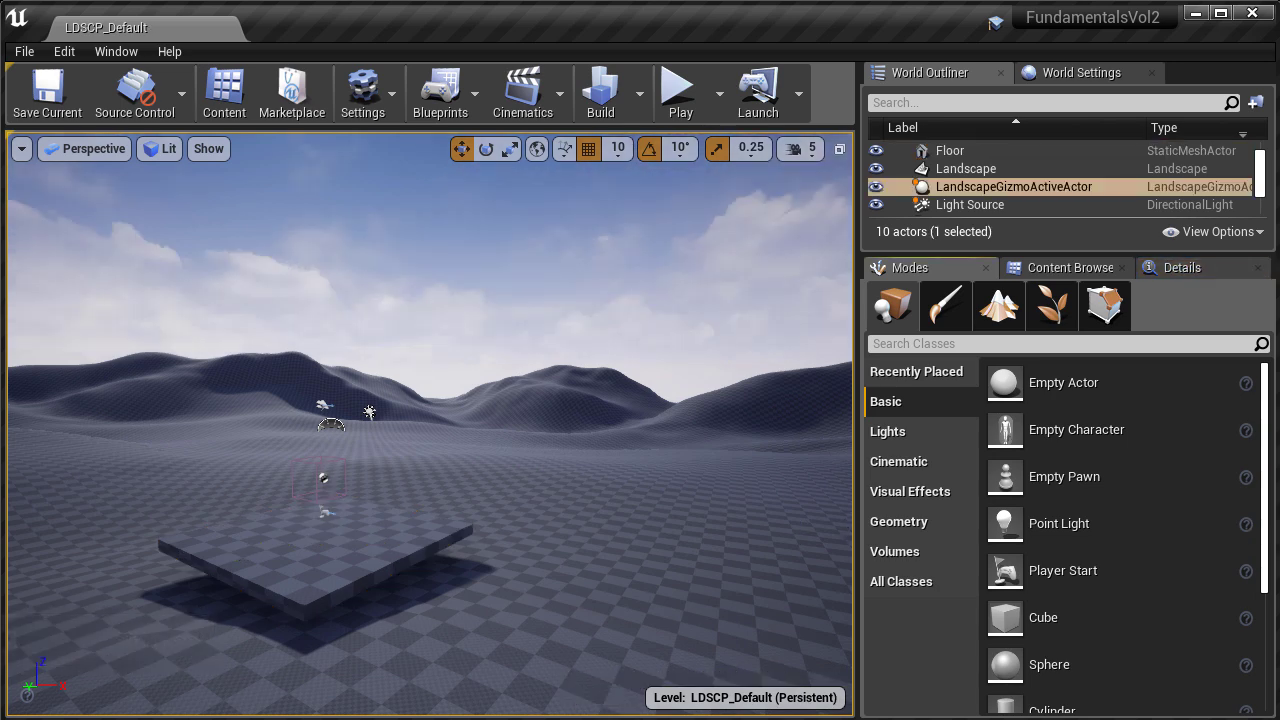
left_click(999, 305)
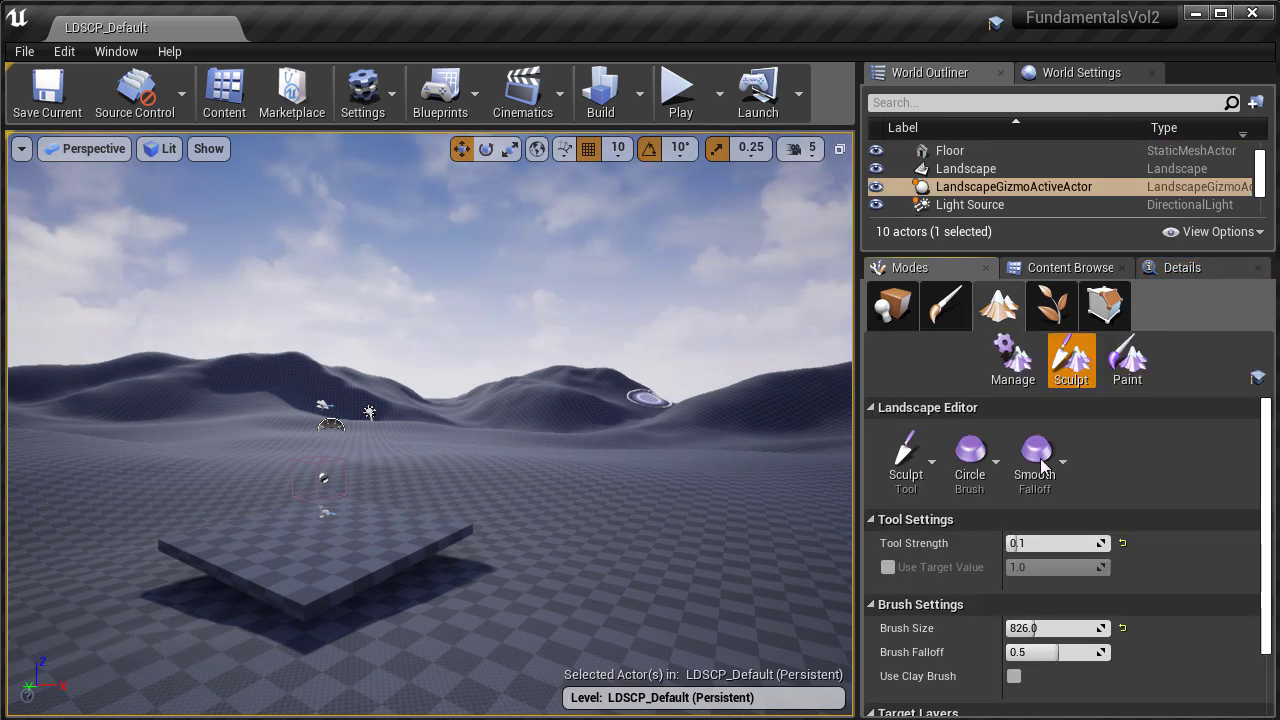
left_click(933, 468)
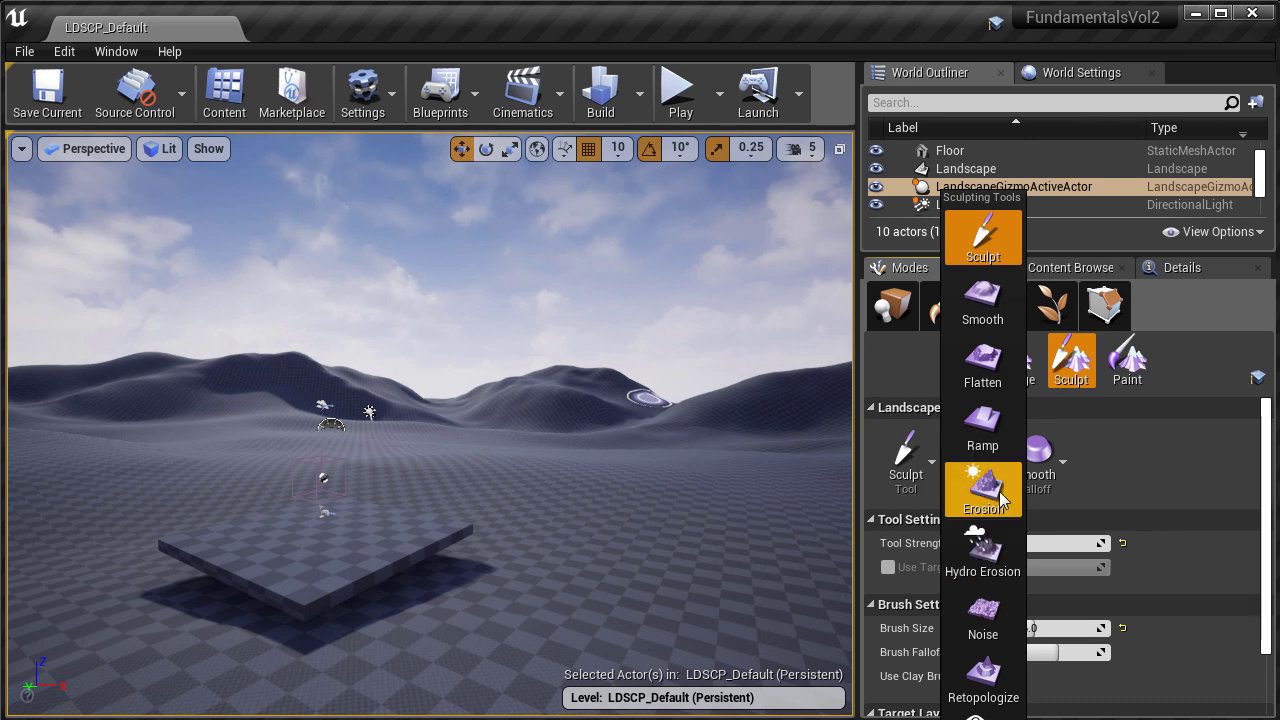
left_click(1000, 498)
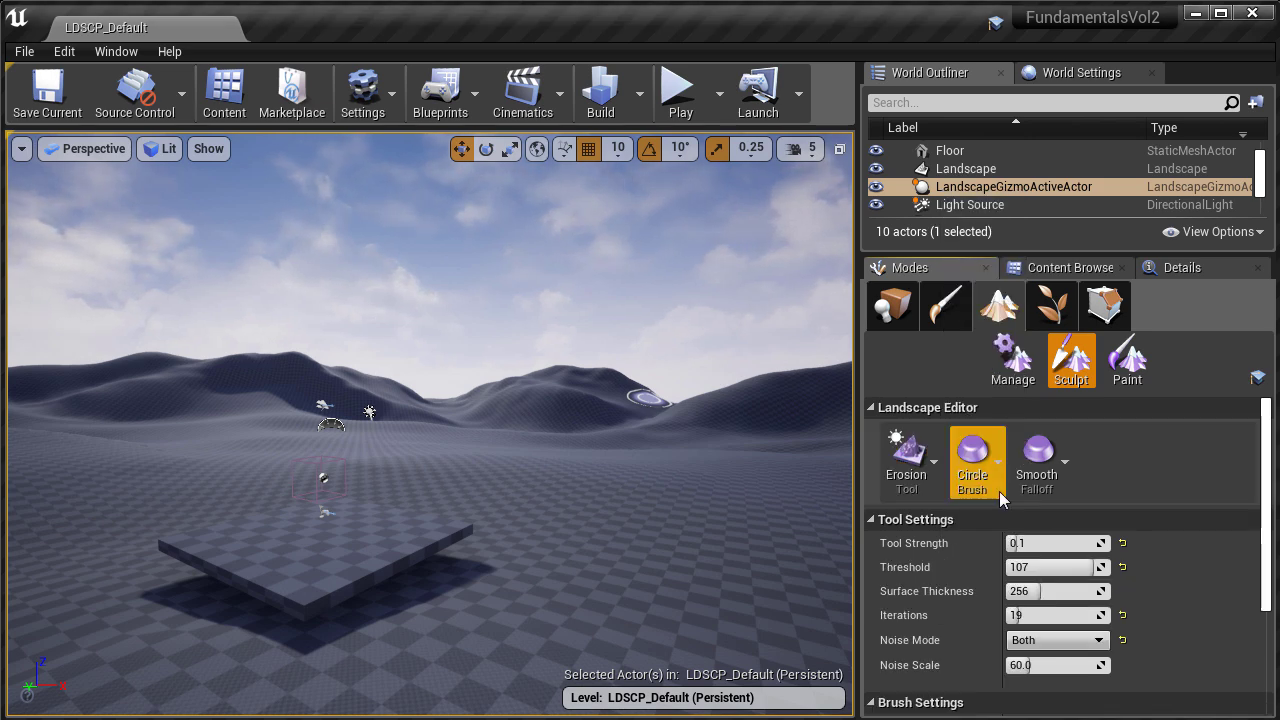
Step: Reset the Erosion tool's Tool Strength, Threshold, Iterations, Noise Mode and Brush Size to their defaults
scroll(1000, 498, "down", 2)
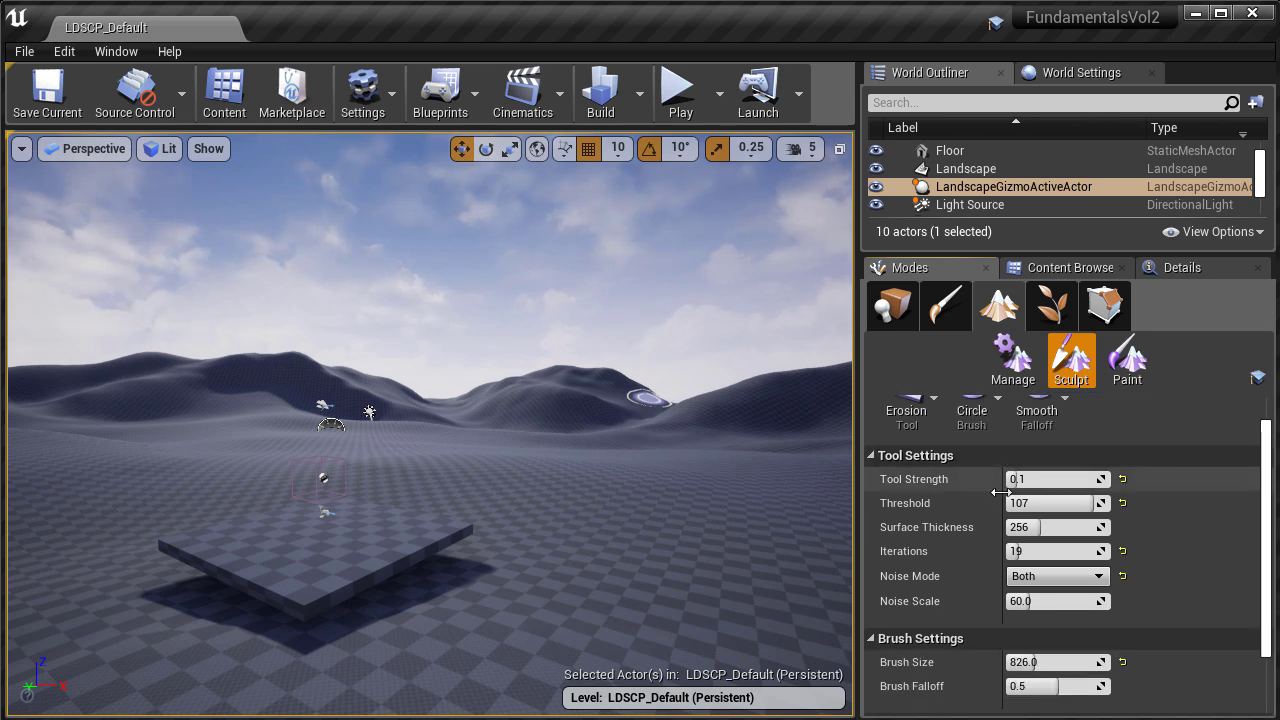
left_click(1122, 479)
left_click(1122, 503)
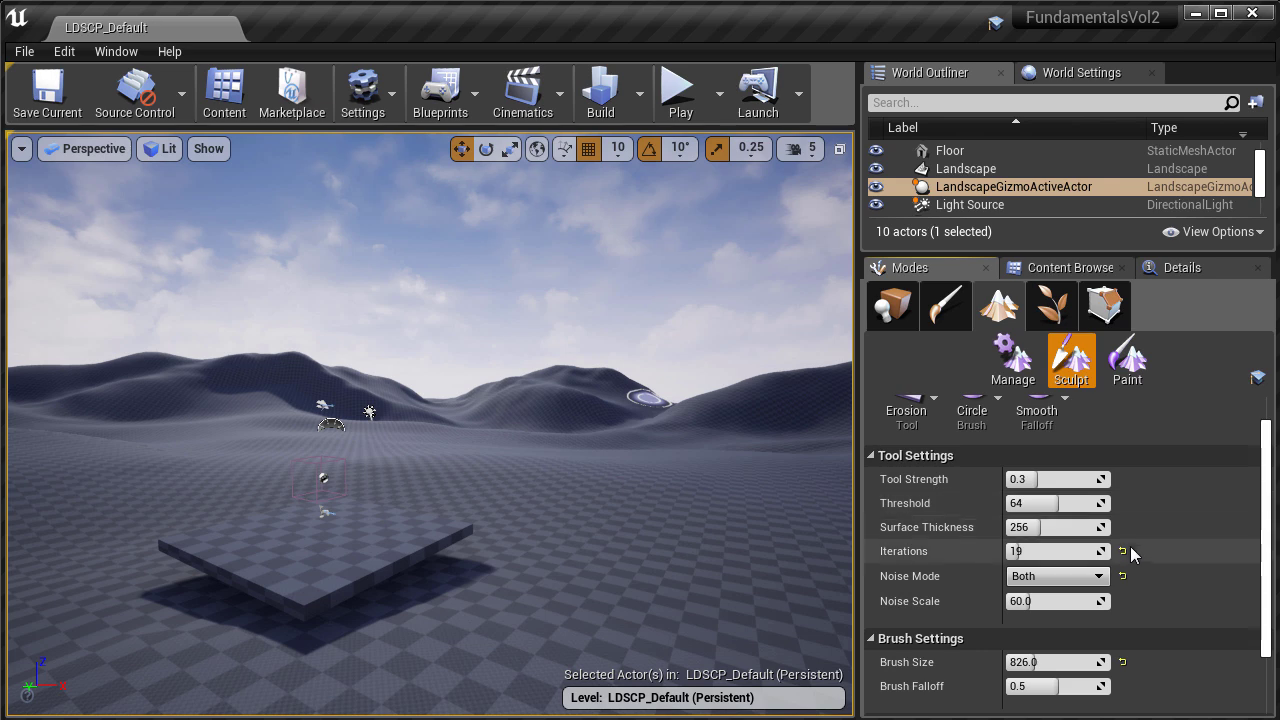
left_click(1122, 551)
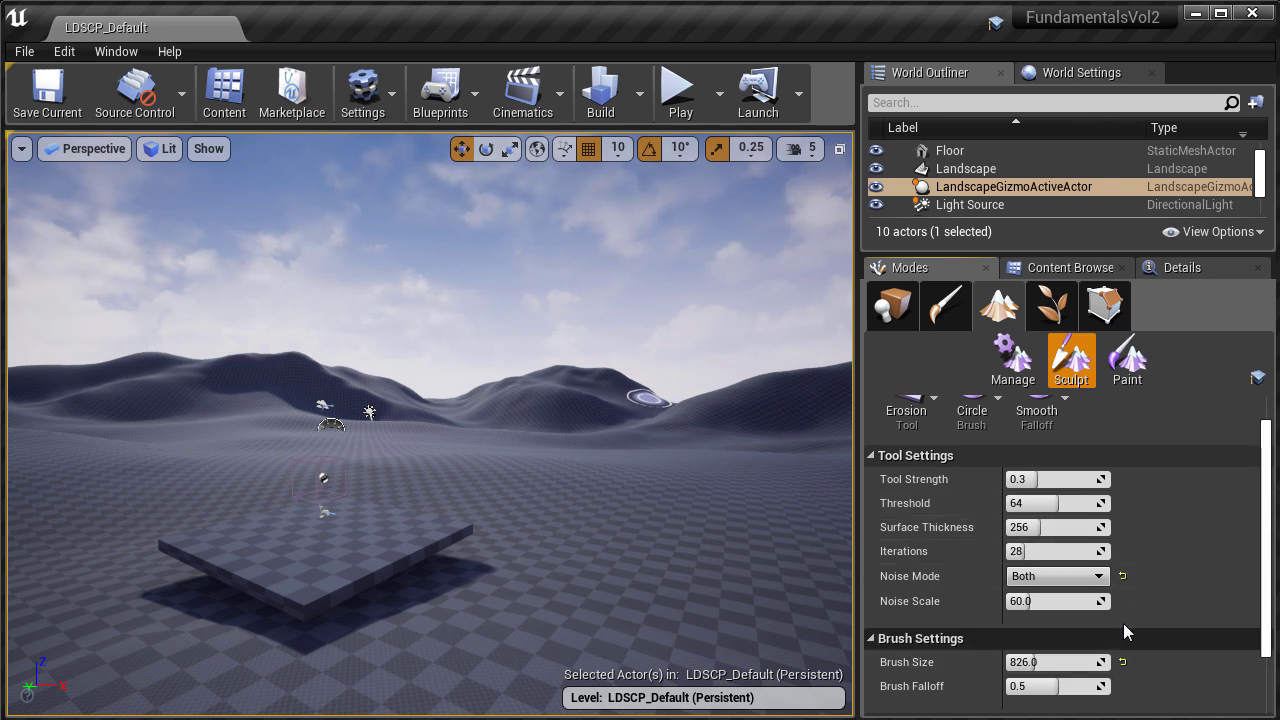
left_click(1122, 576)
left_click(1122, 662)
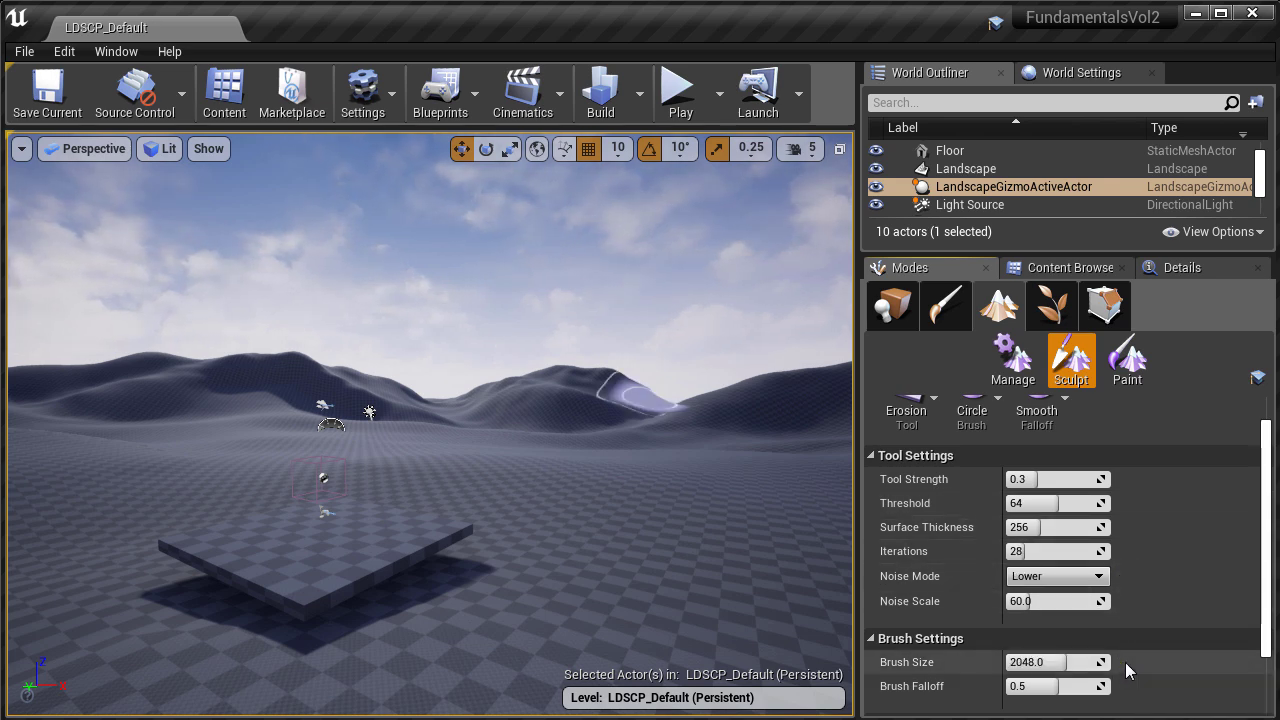
Step: Set the Erosion tool's Tool Strength to 0.1, Threshold to 110 and Iterations to 20
right_click_drag(651, 508, 633, 495)
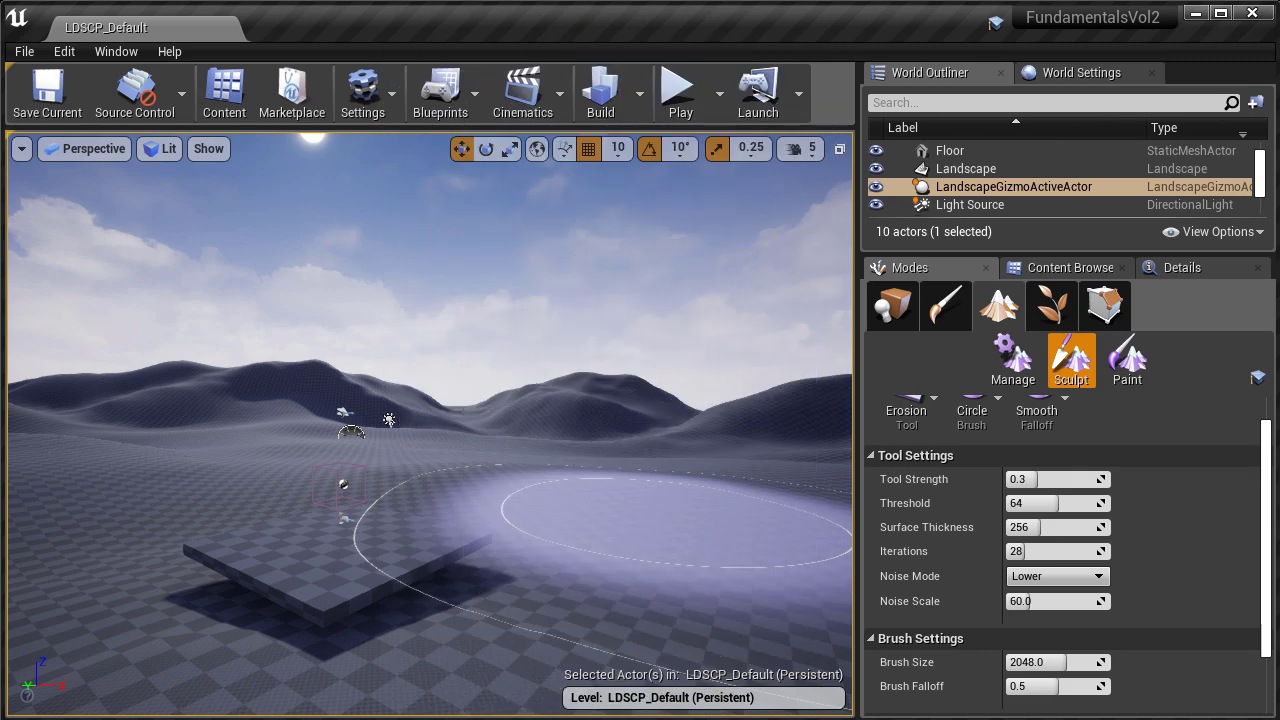
left_click(1060, 479)
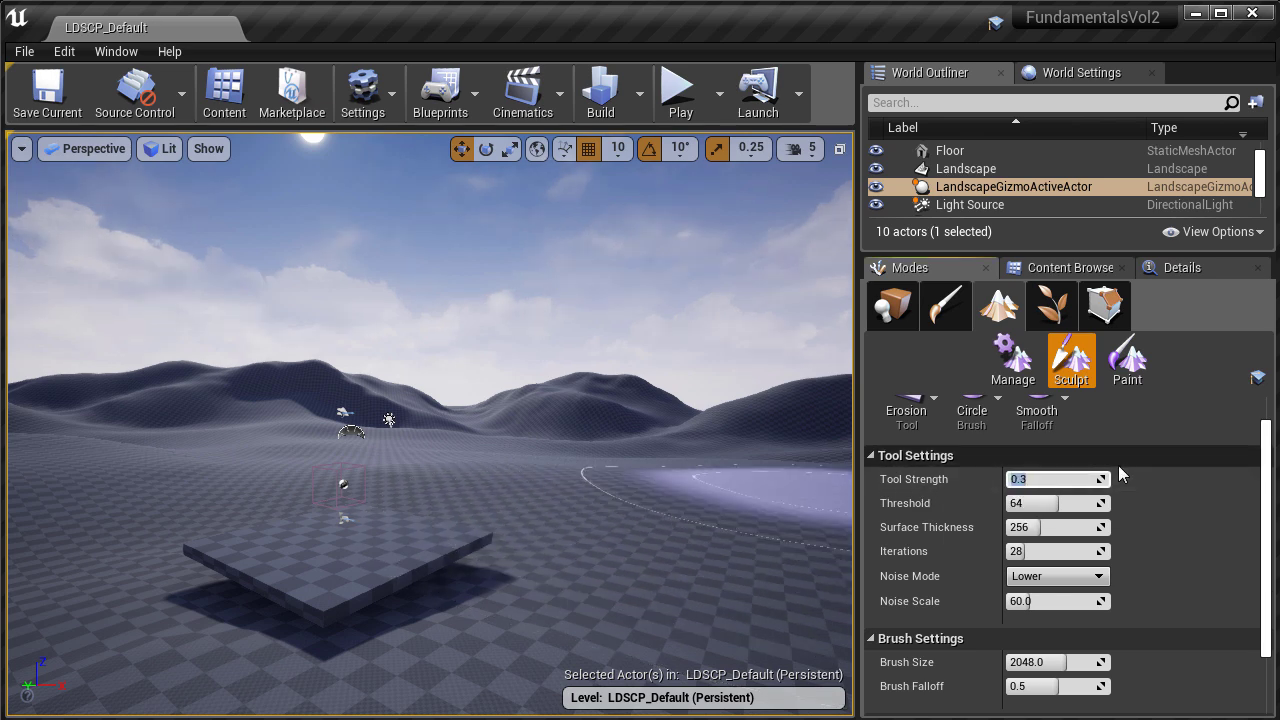
type("0.1")
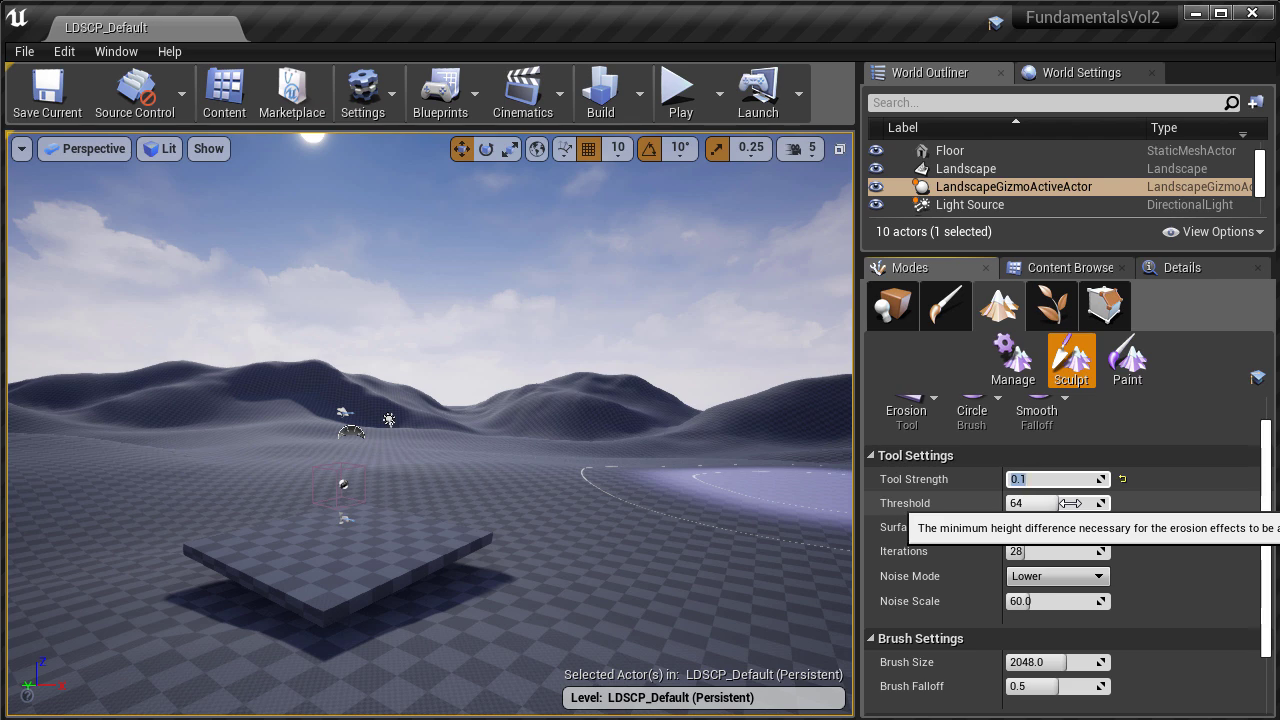
key("Return")
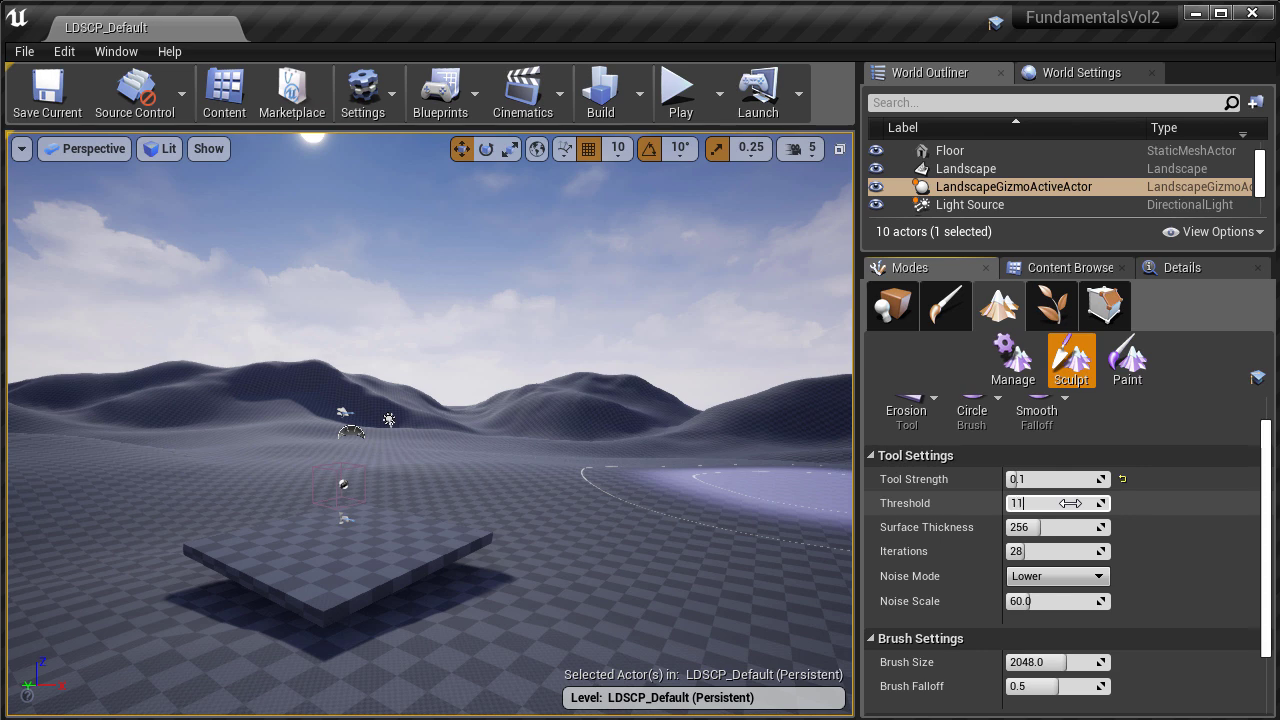
type("0")
key("Return")
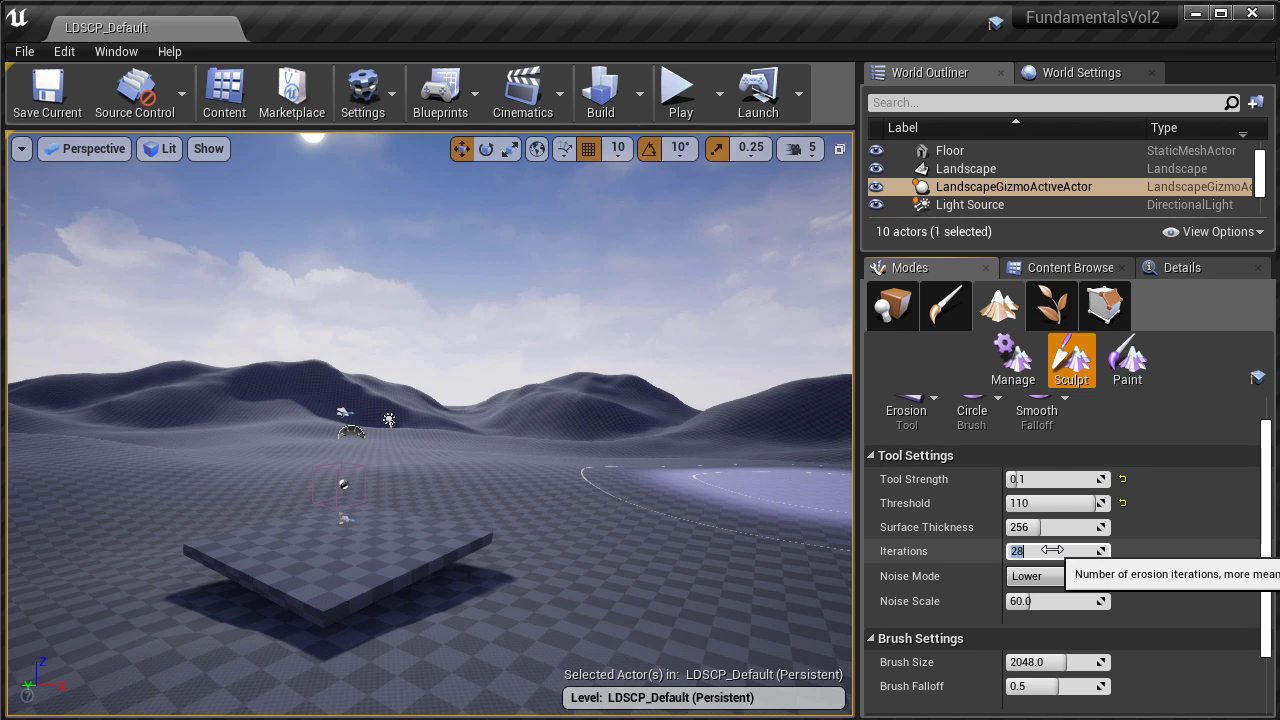
key("Return")
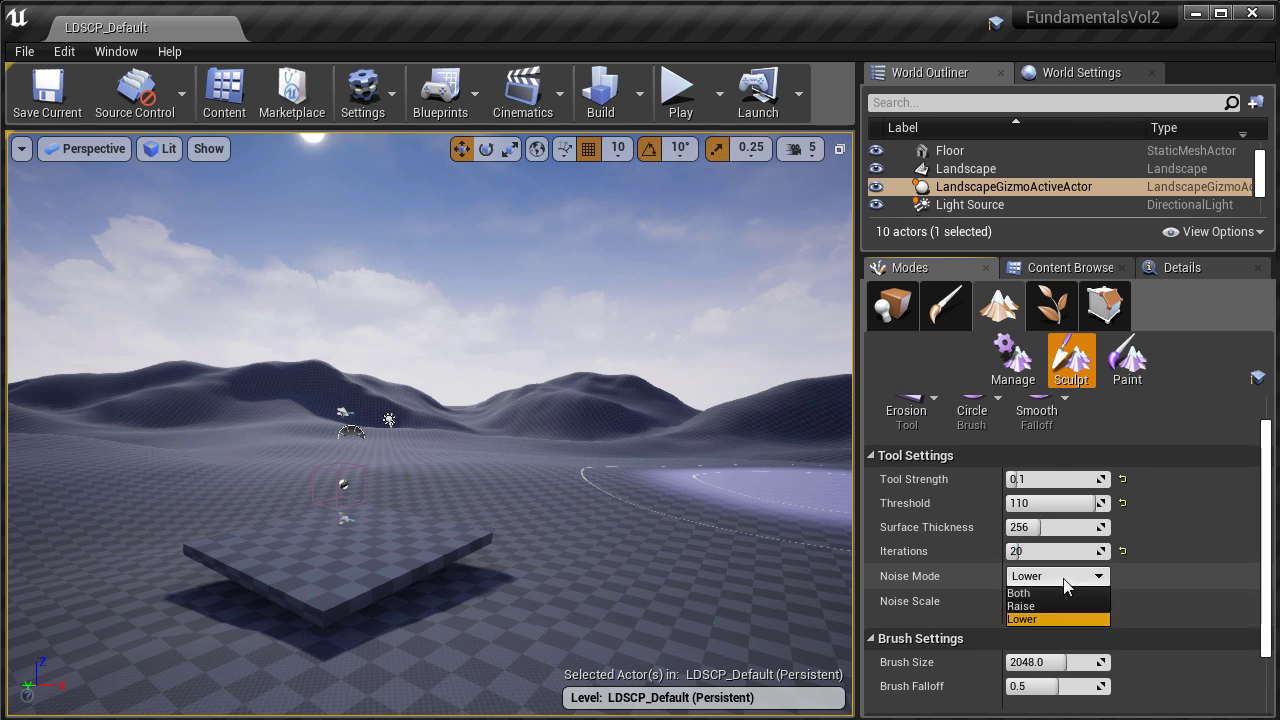
left_click(1060, 592)
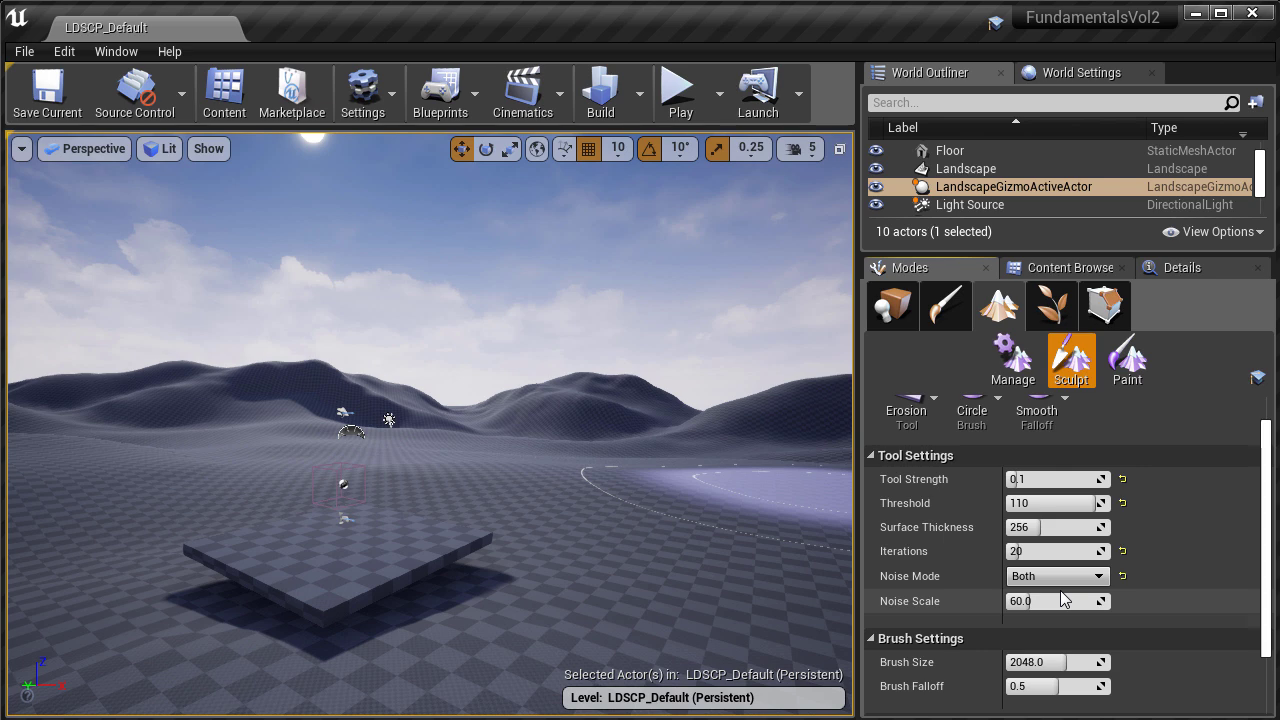
left_click(1068, 578)
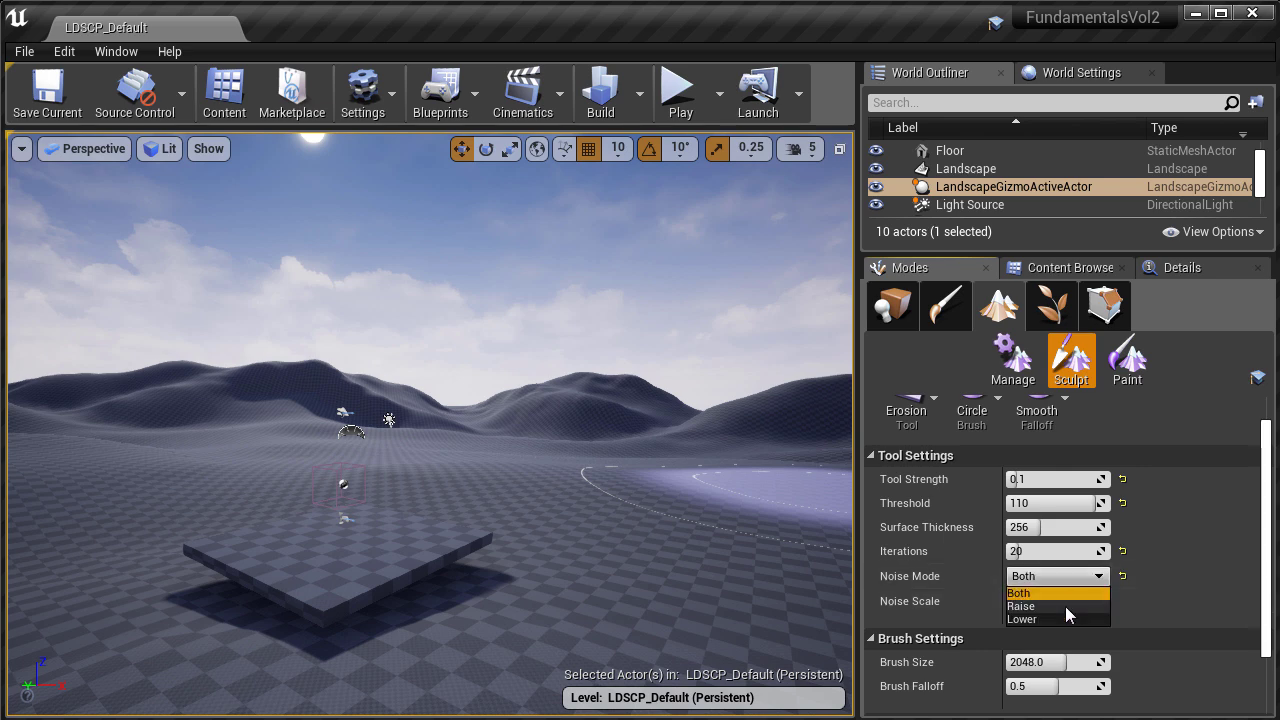
left_click(1065, 618)
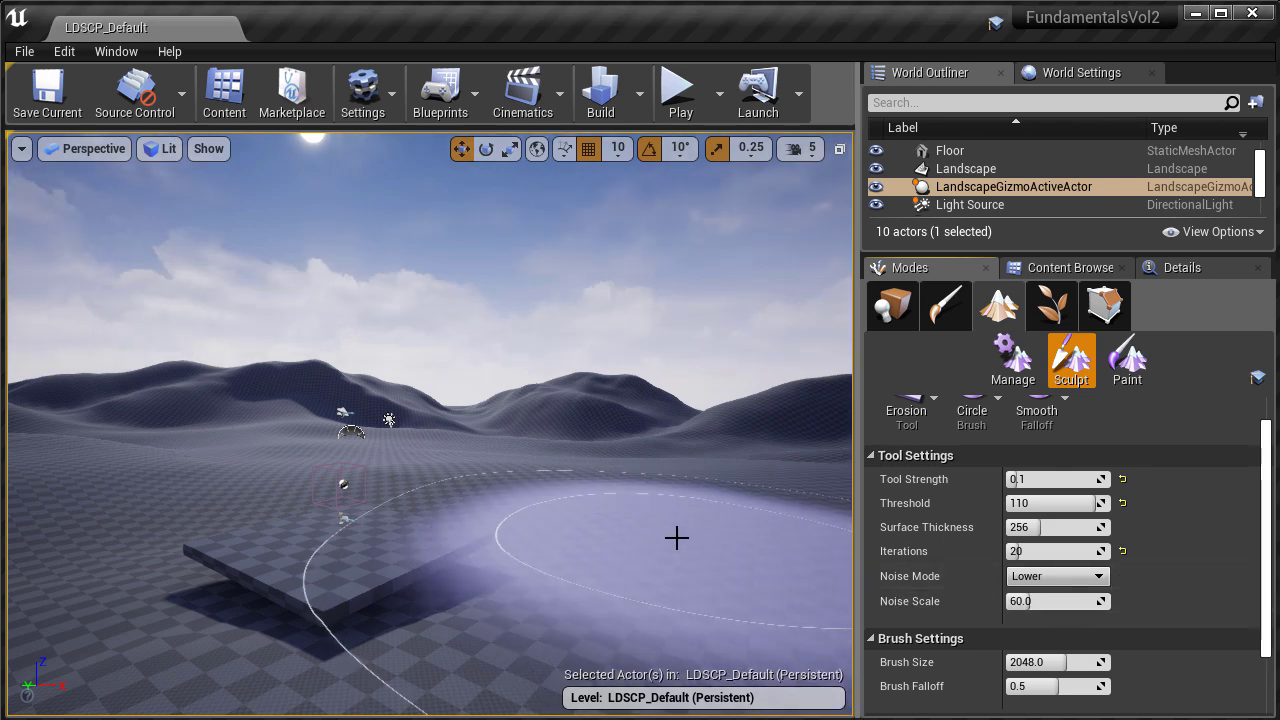
Step: Fill the screen with the viewport and fly up to the slope facing the tall peak
right_click_drag(674, 523, 720, 523)
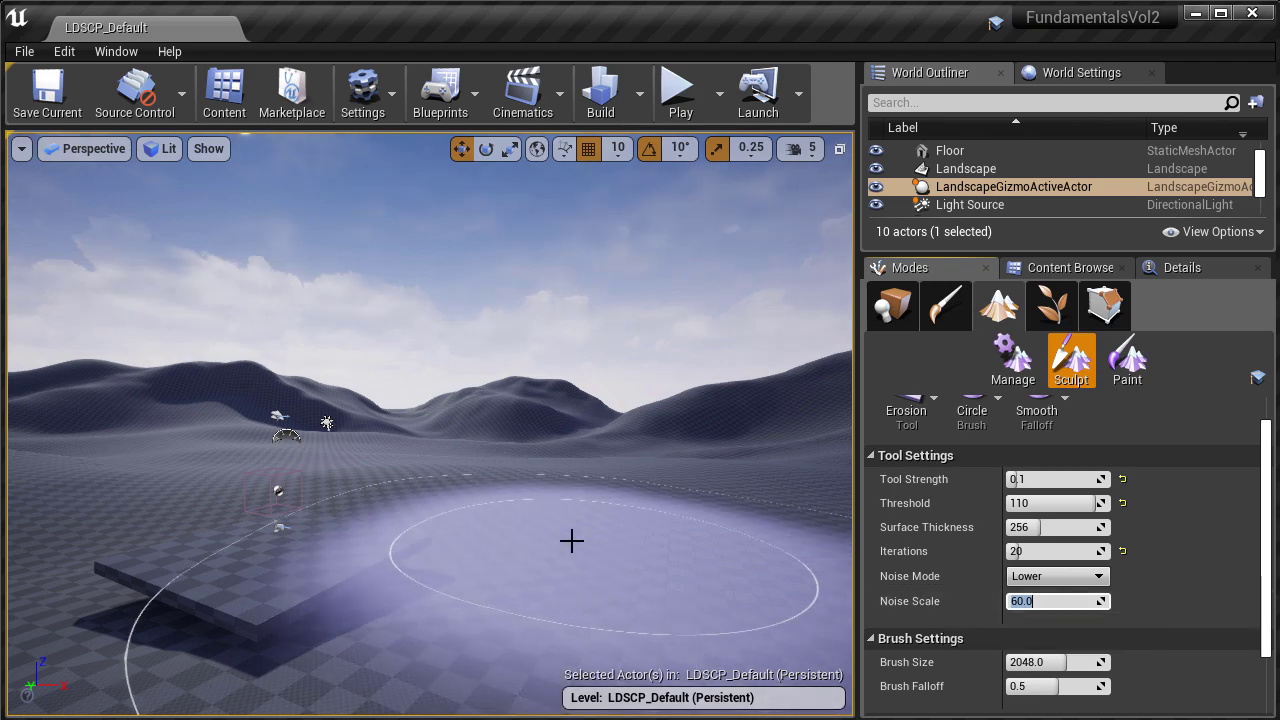
right_click_drag(590, 522, 880, 492)
key("F11")
mouse_move(652, 537)
right_mouse_down()
mouse_move(800, 485)
mouse_move(765, 605)
mouse_move(825, 560)
mouse_move(815, 605)
right_mouse_up()
key("w")
key("s")
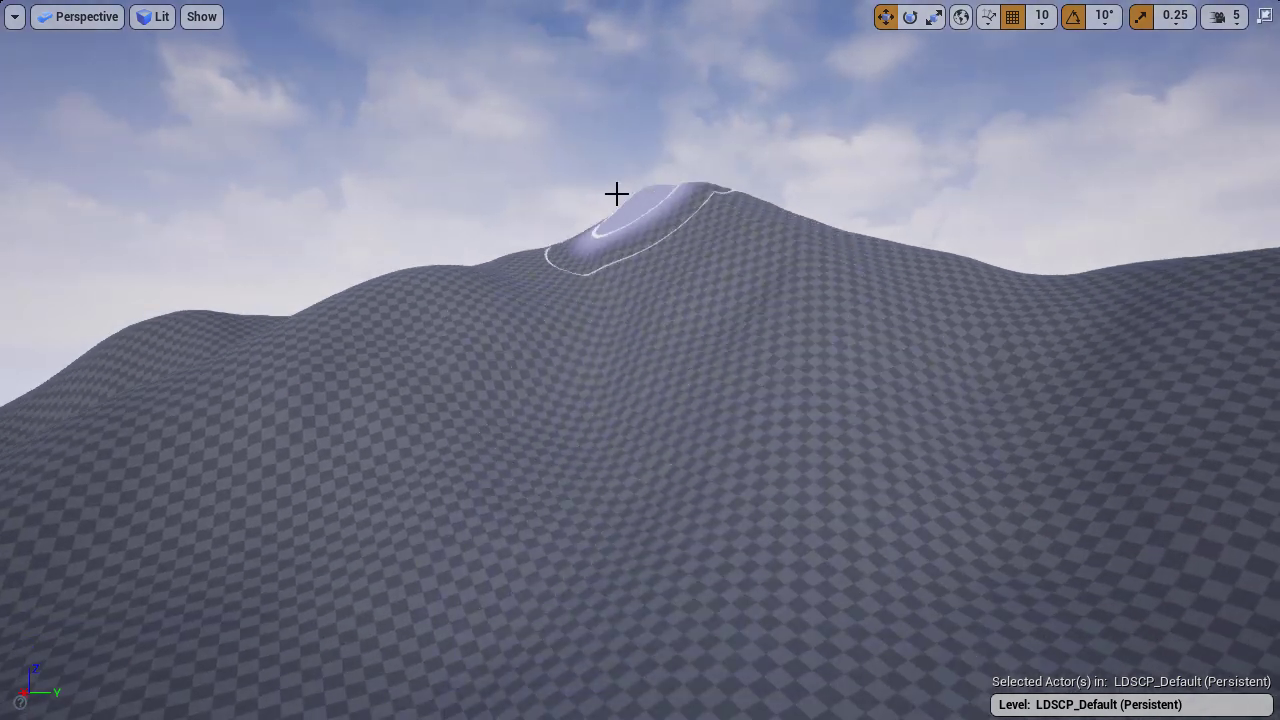
right_click_drag(829, 417, 836, 408)
key("s")
Step: Switch to the Lighting Only view and work the Erosion brush along the ridges and slopes around the tall peak
key("alt+6")
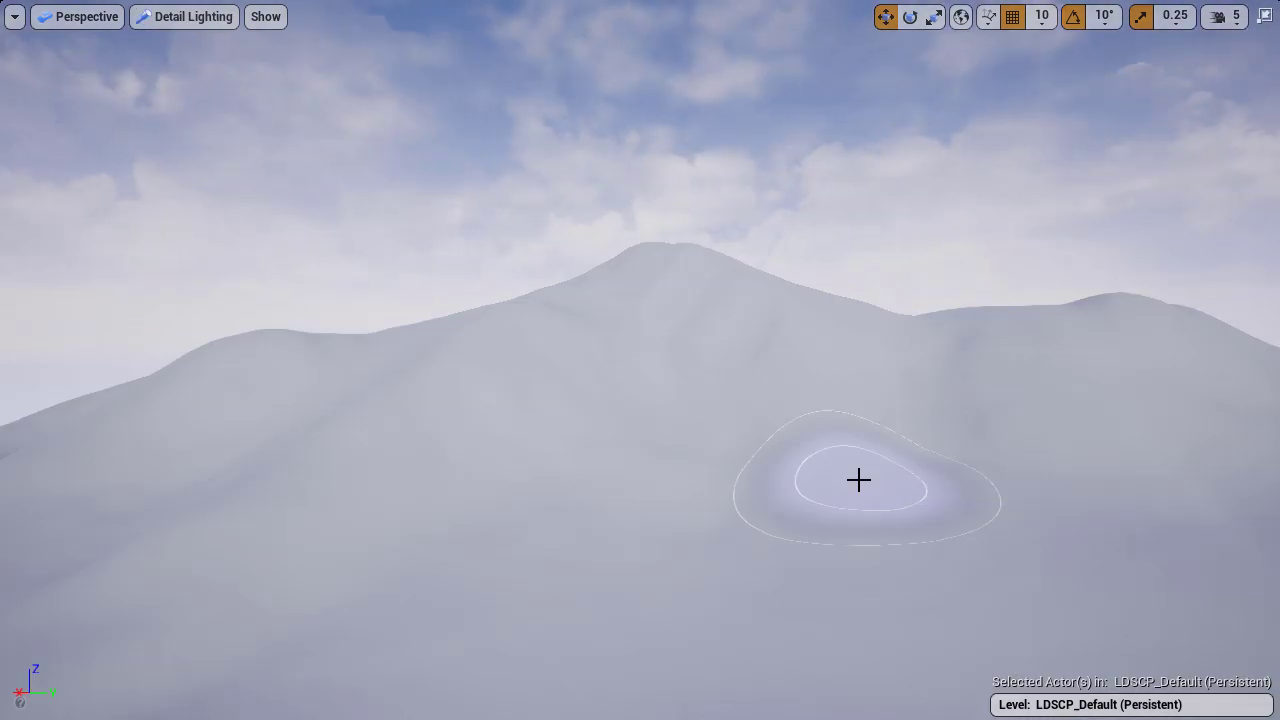
key("alt+7")
key("w")
right_click_drag(859, 480, 915, 490)
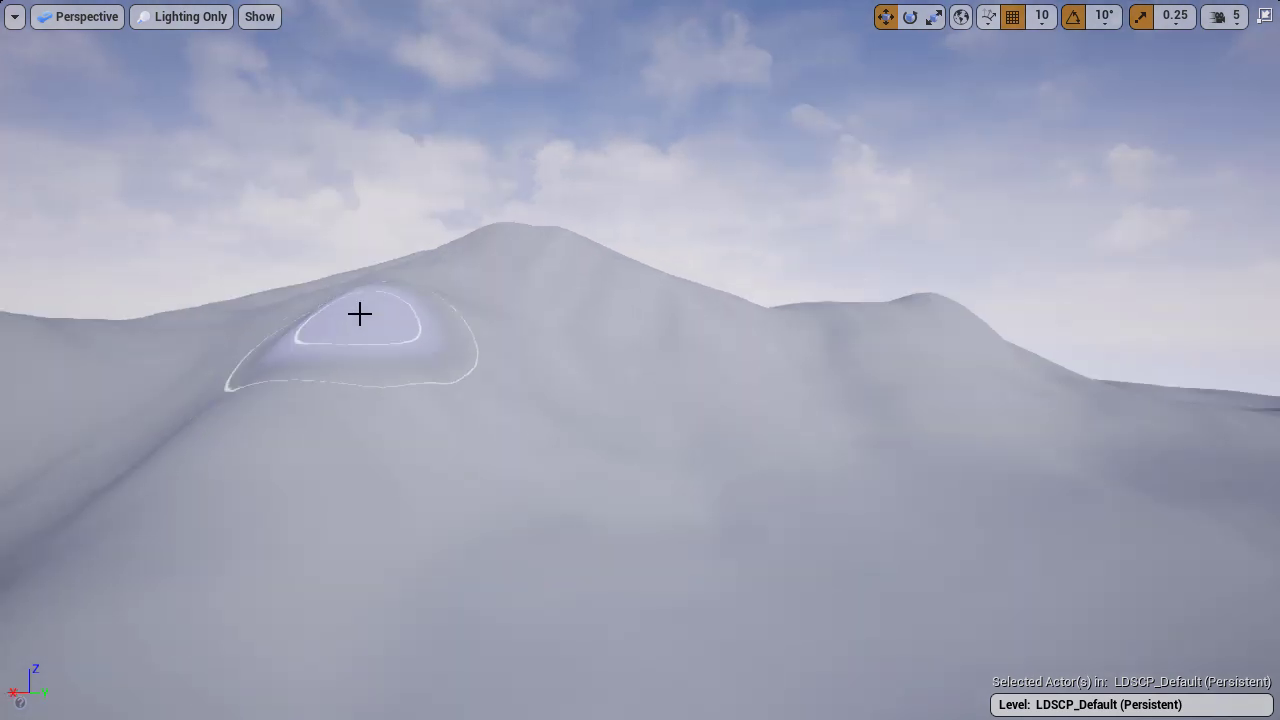
mouse_move(318, 402)
right_mouse_down()
mouse_move(215, 430)
mouse_move(262, 420)
right_mouse_up()
key("s")
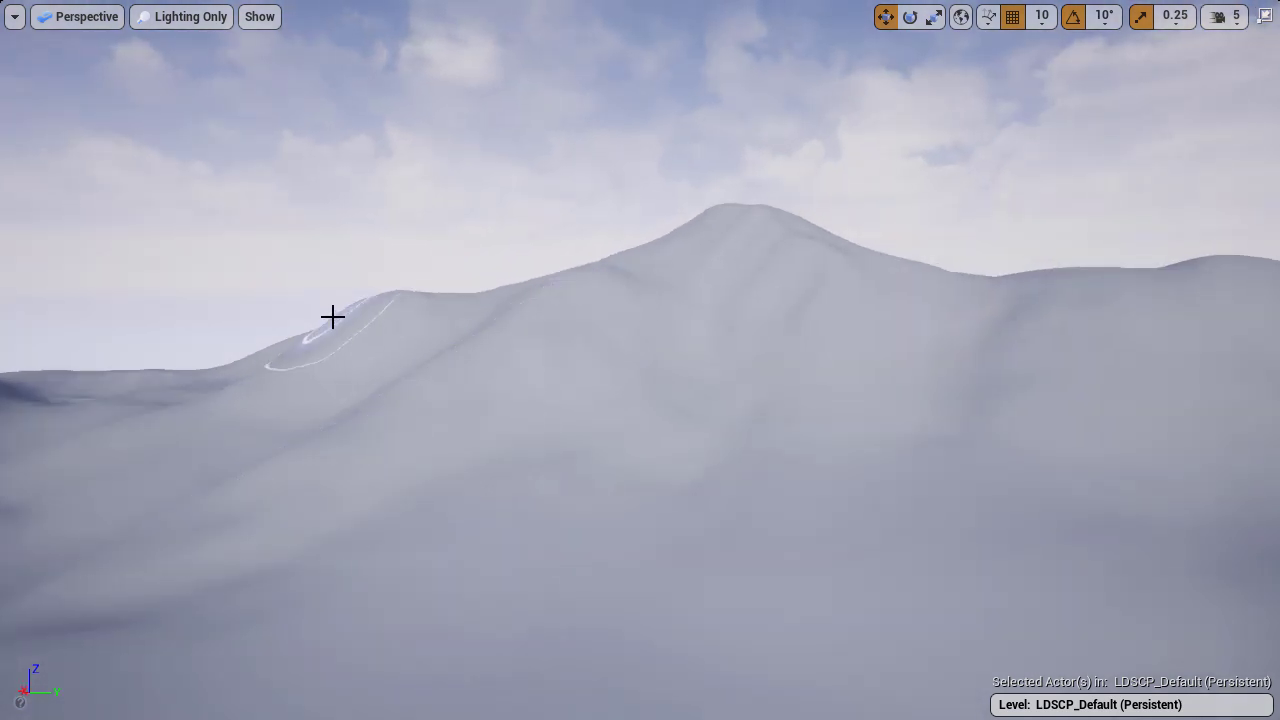
right_click_drag(378, 318, 194, 500)
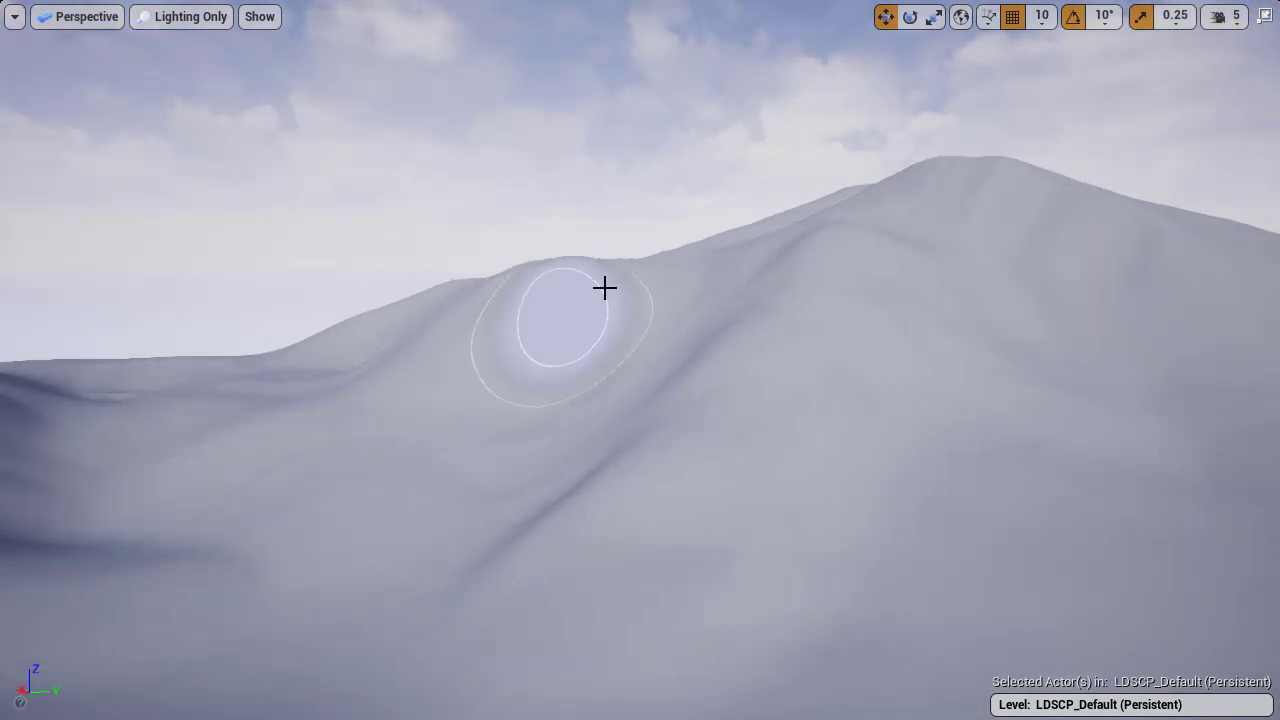
mouse_move(954, 192)
right_mouse_down()
mouse_move(834, 263)
mouse_move(593, 300)
right_mouse_up()
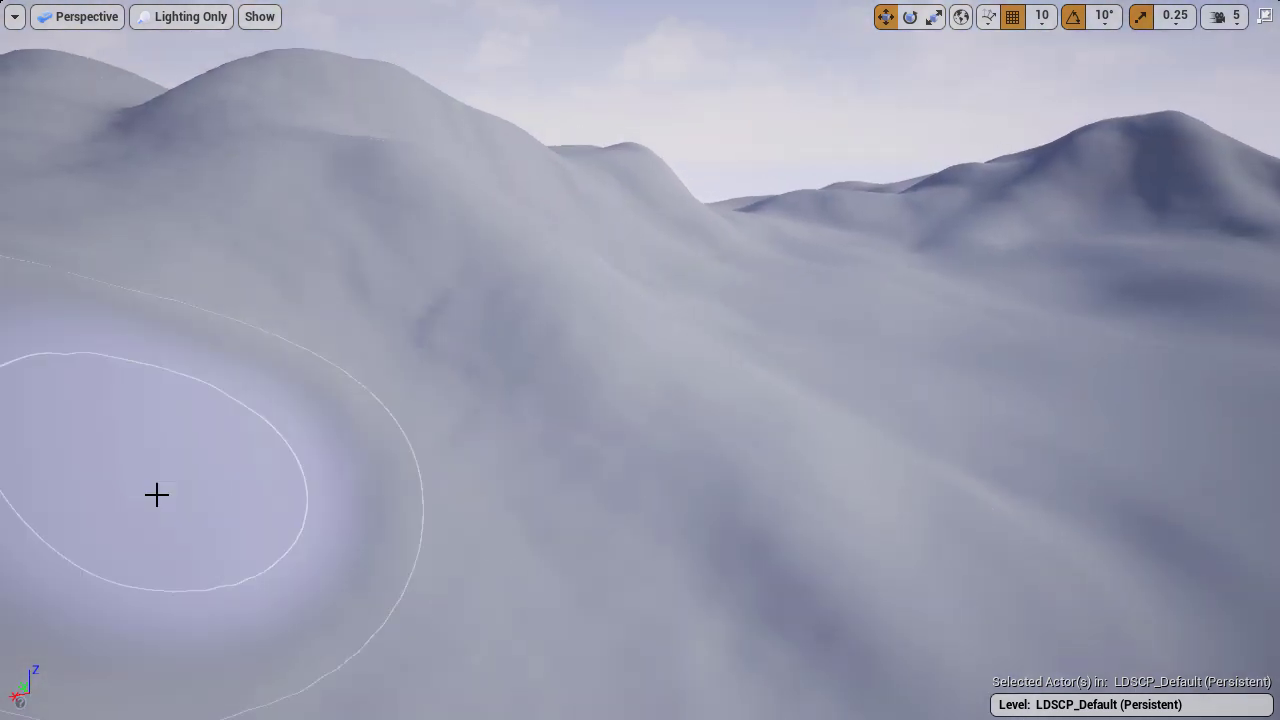
right_click_drag(154, 491, 352, 389)
right_click_drag(404, 486, 500, 304)
Step: Return to the Lit view and go over the ridges leading up to the tall peak from the front
key("alt+4")
right_click_drag(923, 251, 809, 277)
mouse_move(896, 320)
right_mouse_down()
mouse_move(991, 400)
mouse_move(843, 260)
right_mouse_up()
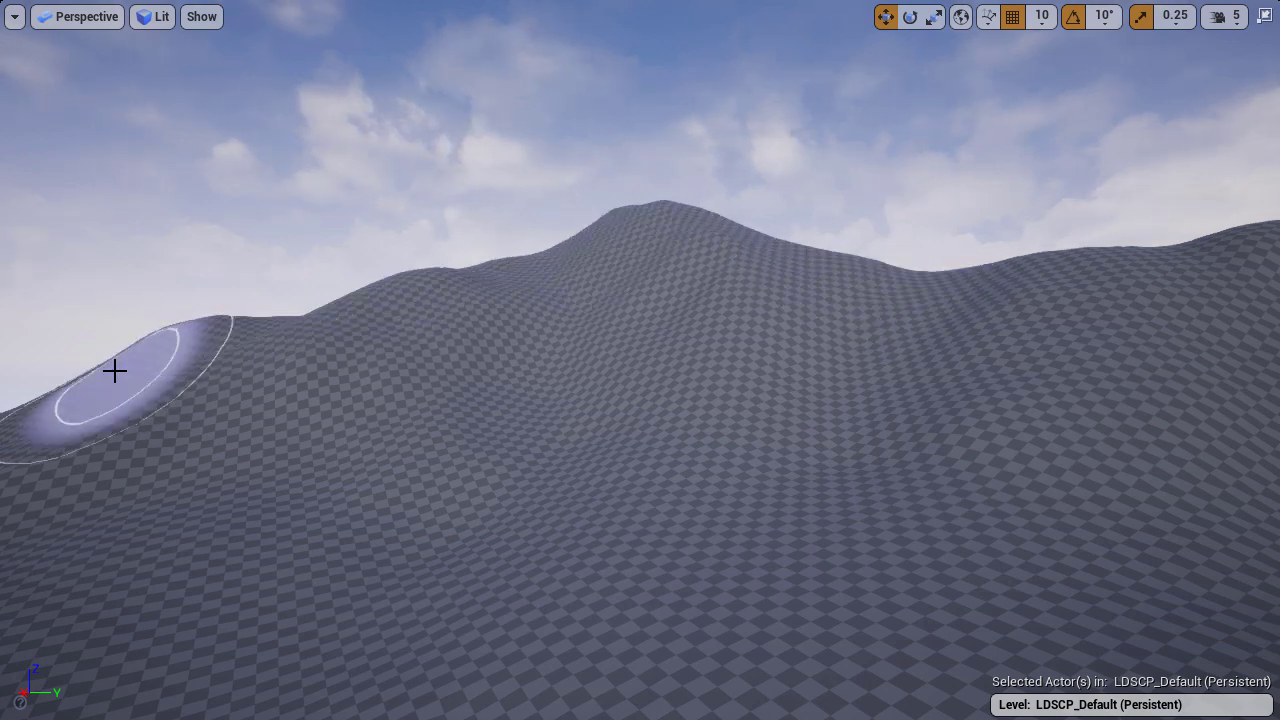
mouse_move(114, 369)
right_mouse_down()
mouse_move(377, 346)
mouse_move(786, 217)
right_mouse_up()
Step: Survey the hills from above in the Lighting Only view and set the Erosion tool's Iterations to 28
key("alt+6")
mouse_move(716, 382)
right_mouse_down()
mouse_move(831, 329)
mouse_move(790, 230)
mouse_move(770, 320)
mouse_move(741, 172)
right_mouse_up()
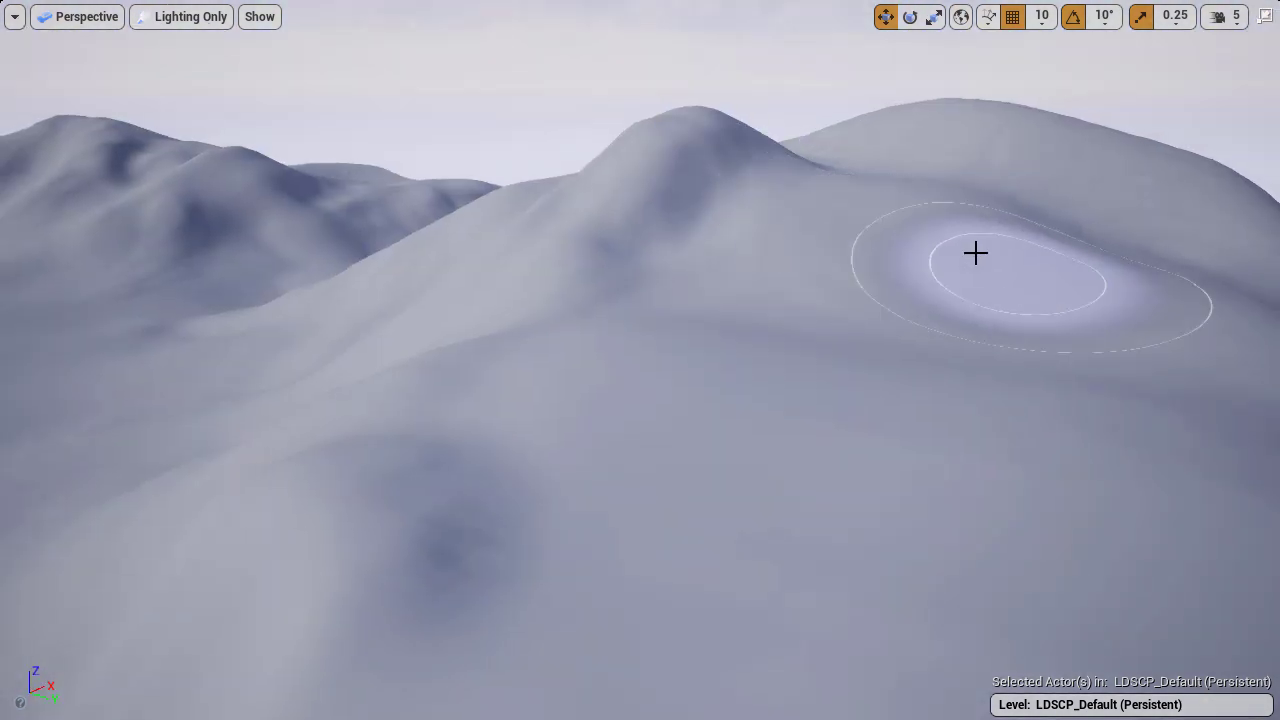
key("F11")
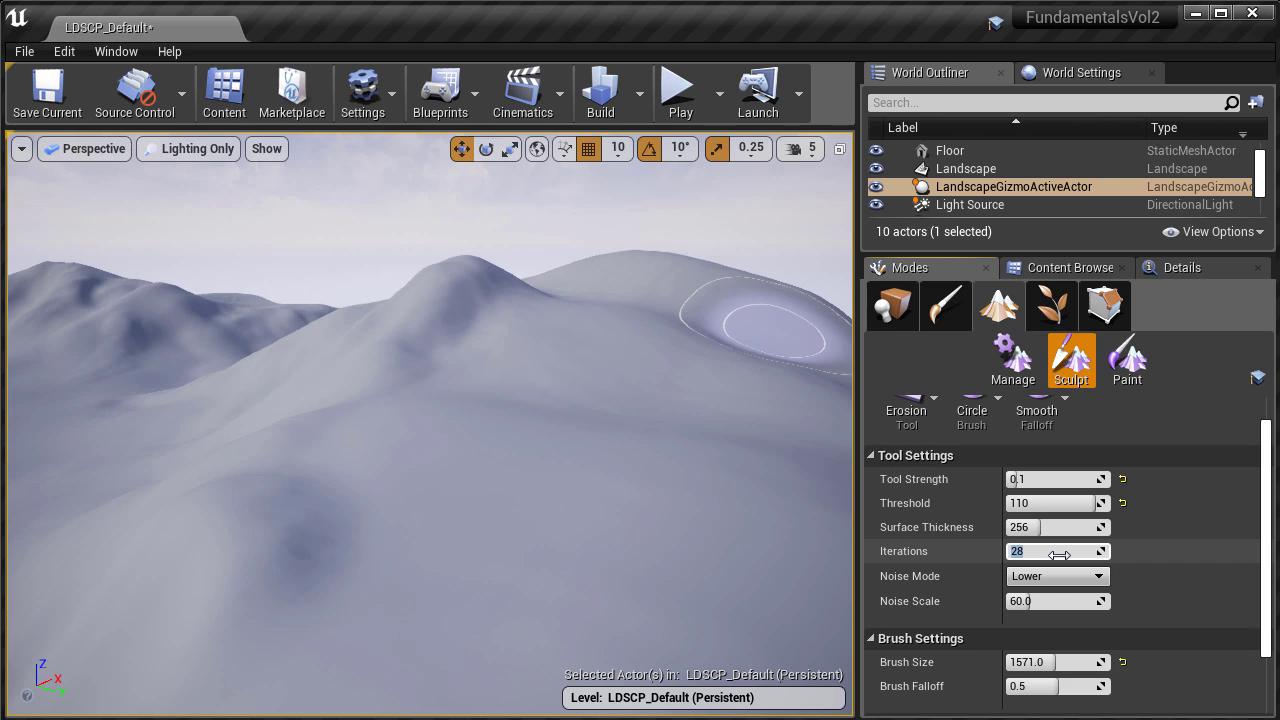
key("F11")
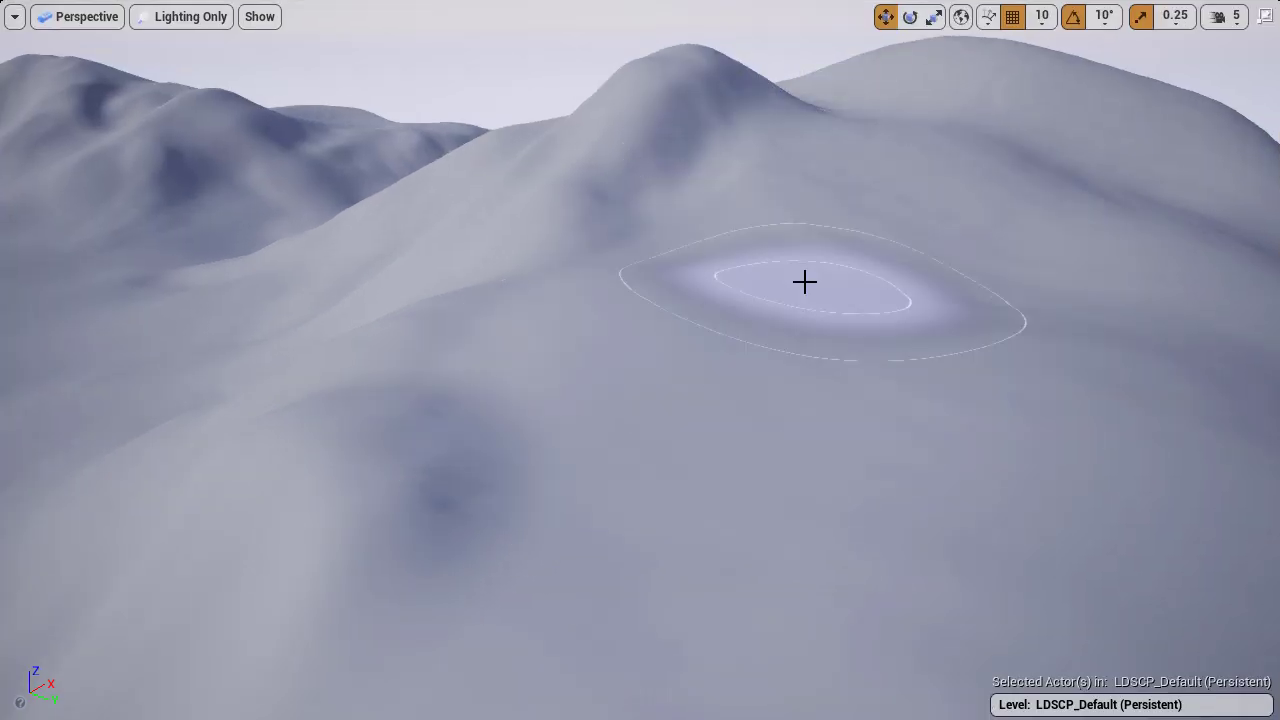
Step: Set the Erosion tool's strength to 0.2 and its Iterations to 32 in the restored layout, then return to the full-screen viewport
mouse_move(943, 400)
right_mouse_down()
mouse_move(480, 365)
mouse_move(580, 155)
mouse_move(592, 235)
mouse_move(672, 239)
mouse_move(400, 354)
right_mouse_up()
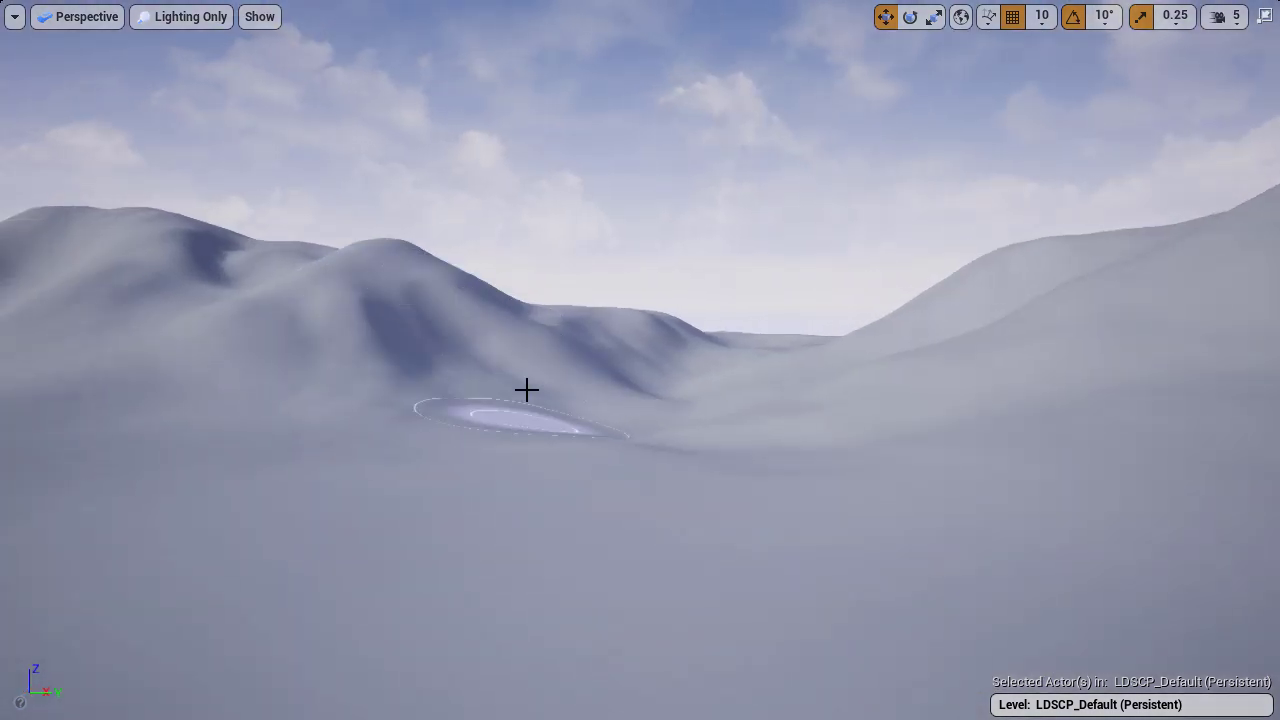
right_click_drag(300, 311, 588, 256)
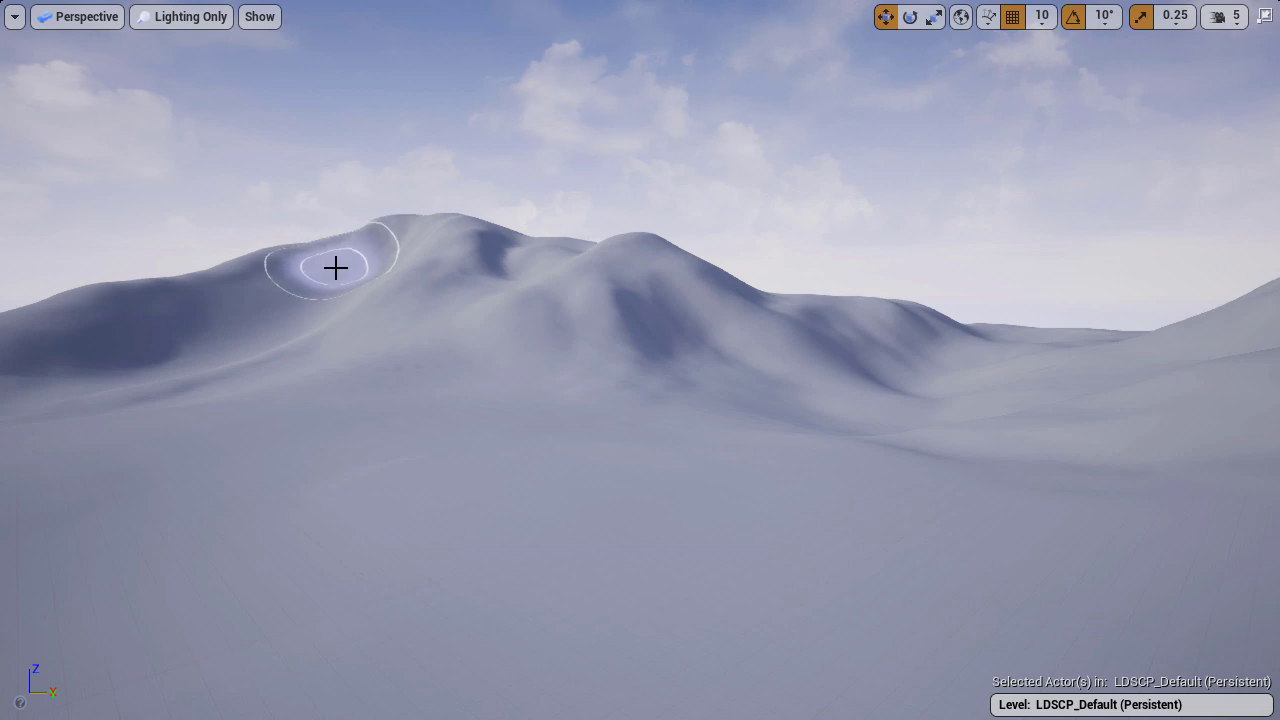
key("F11")
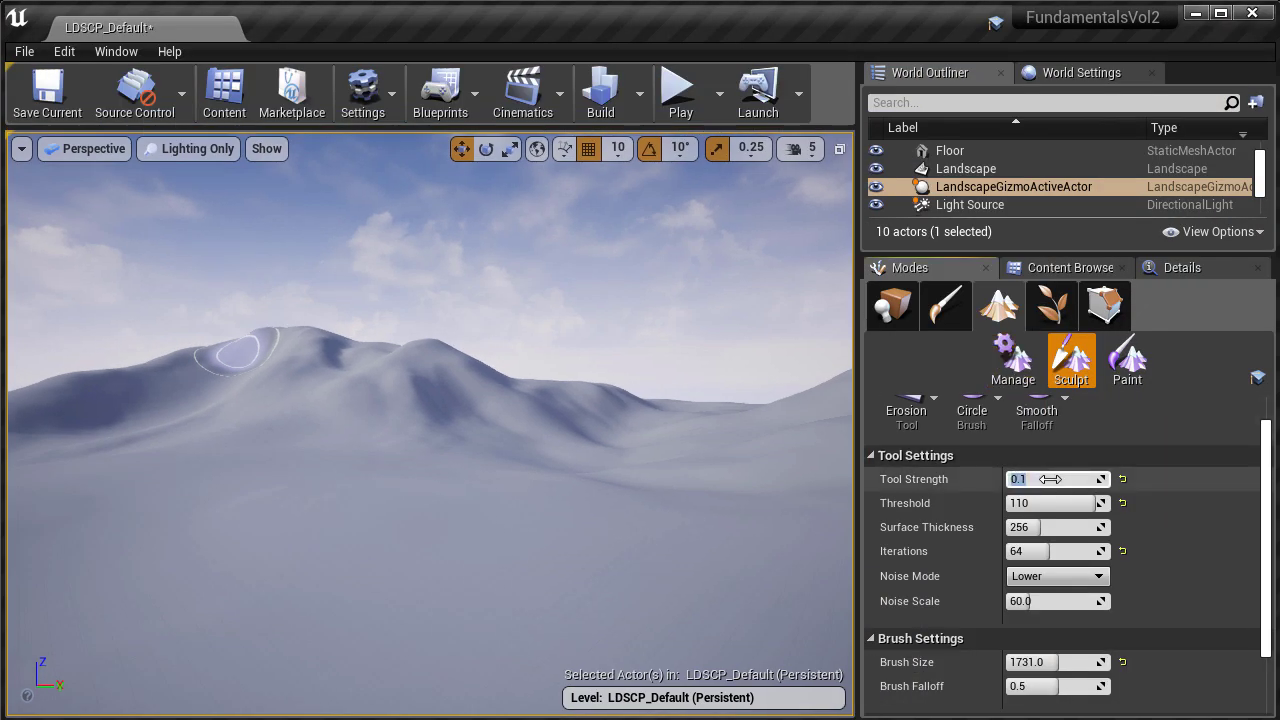
left_click(1052, 479)
type(".2")
key("Return")
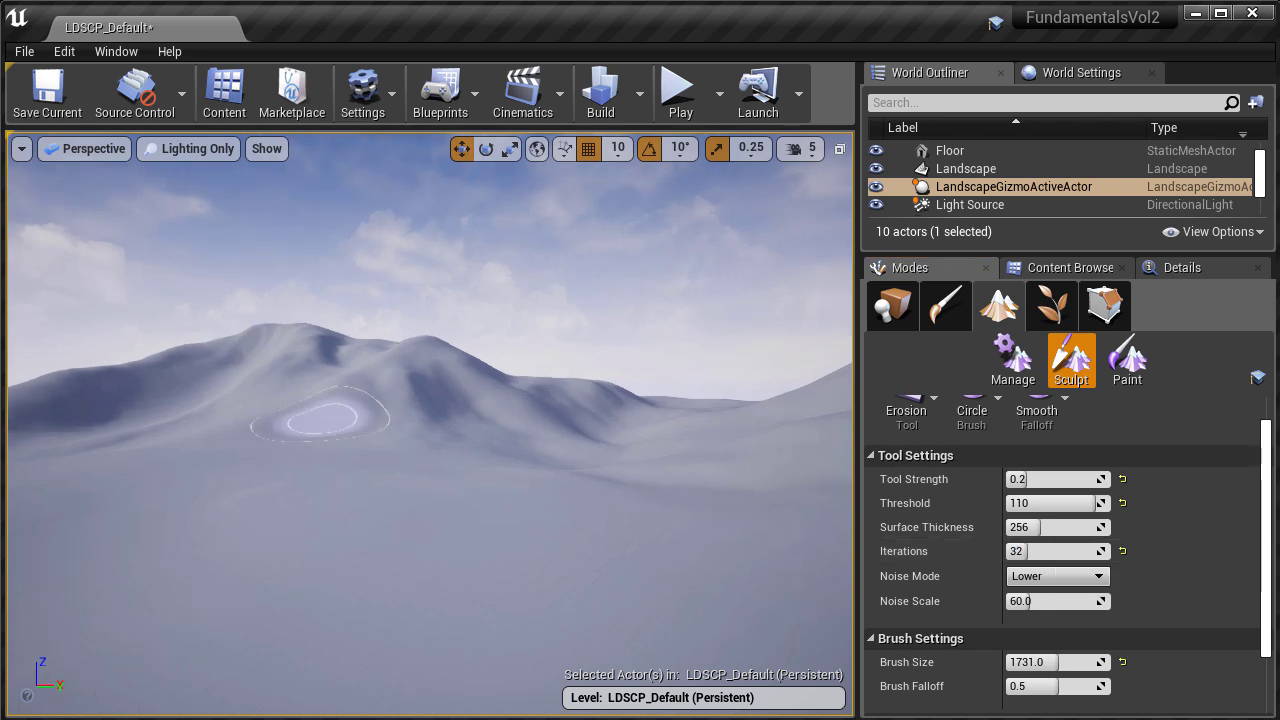
key("F11")
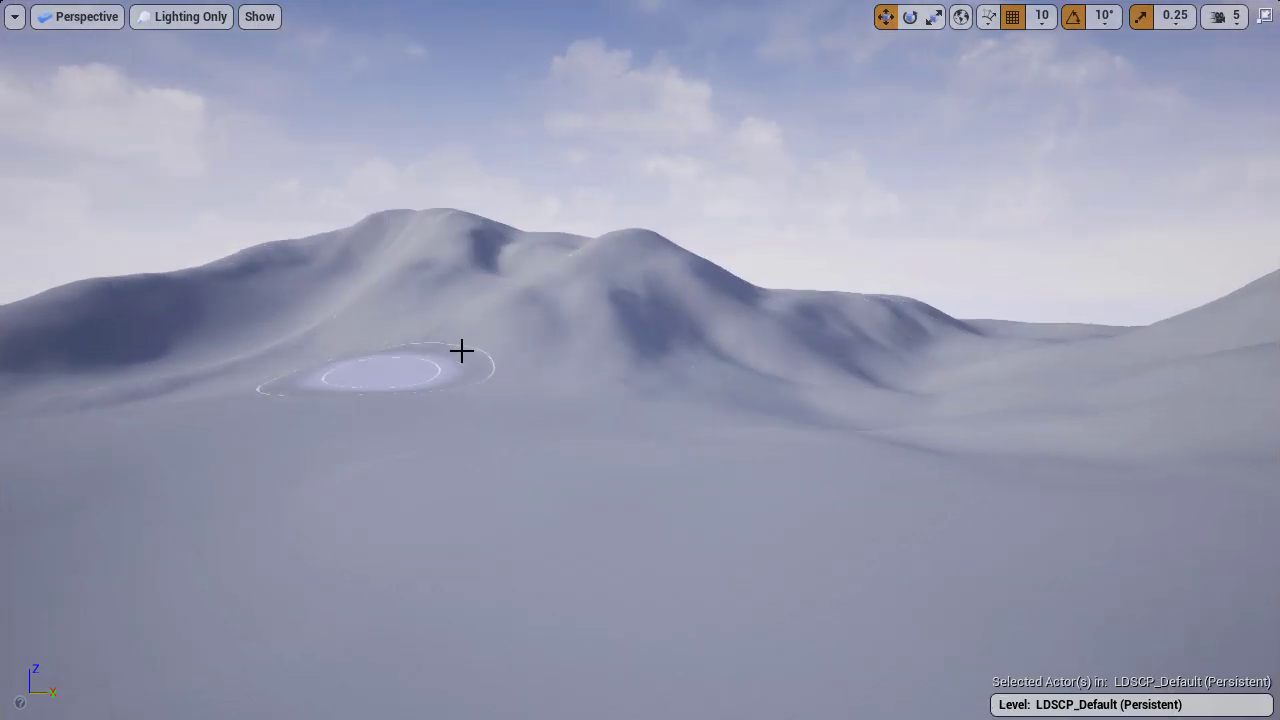
Step: Fly around the main peak and its side ridges in the Lighting Only view to examine the eroded slopes
right_click_drag(461, 351, 321, 313)
right_click_drag(118, 342, 751, 354)
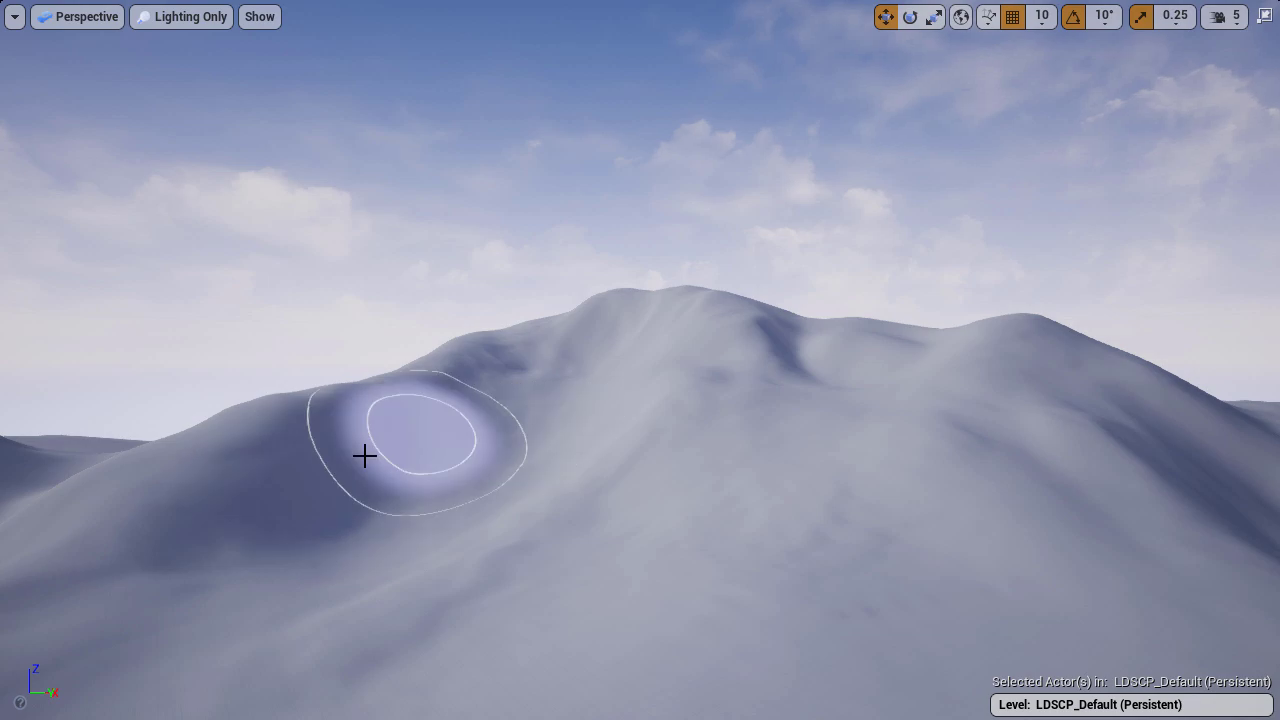
right_click_drag(363, 456, 320, 326)
right_click_drag(638, 442, 823, 289)
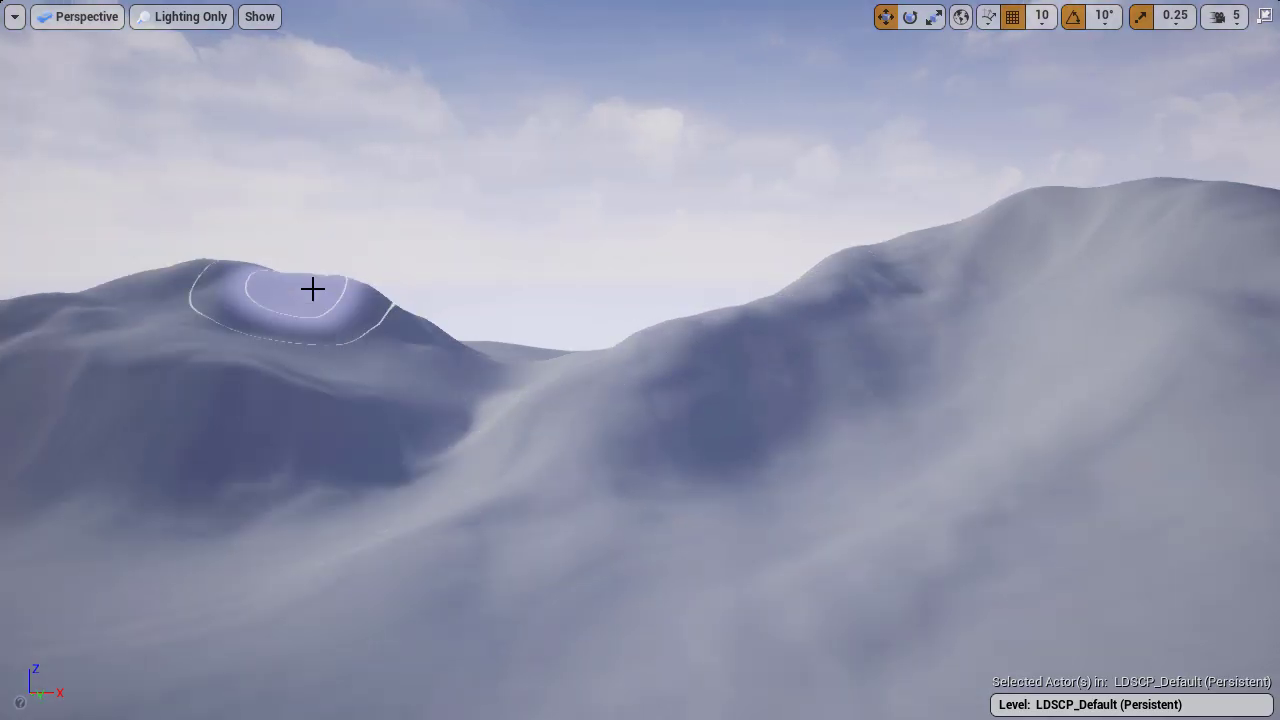
mouse_move(311, 289)
right_mouse_down()
mouse_move(706, 397)
mouse_move(350, 378)
mouse_move(60, 420)
mouse_move(50, 395)
right_mouse_up()
mouse_move(925, 482)
right_mouse_down()
mouse_move(640, 440)
mouse_move(500, 383)
right_mouse_up()
right_click_drag(336, 386, 1014, 403)
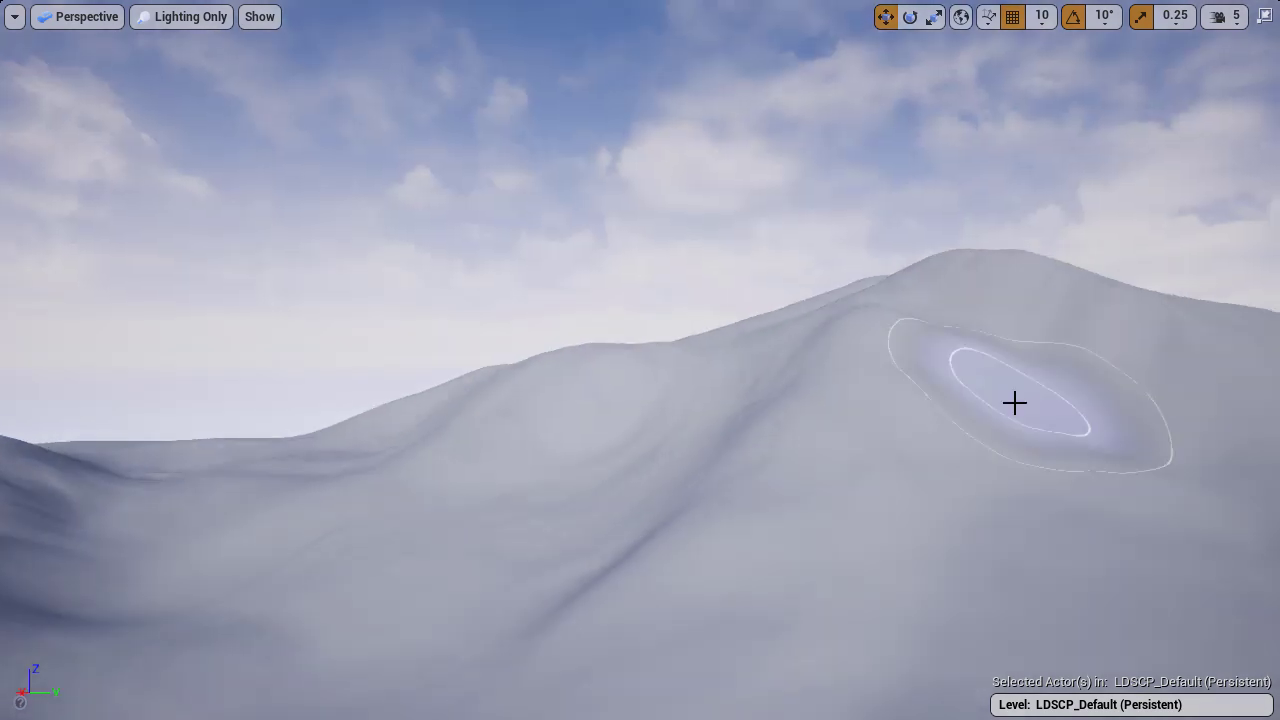
right_click_drag(648, 557, 800, 360)
mouse_move(1190, 370)
right_mouse_down()
mouse_move(861, 360)
mouse_move(754, 303)
mouse_move(697, 309)
right_mouse_up()
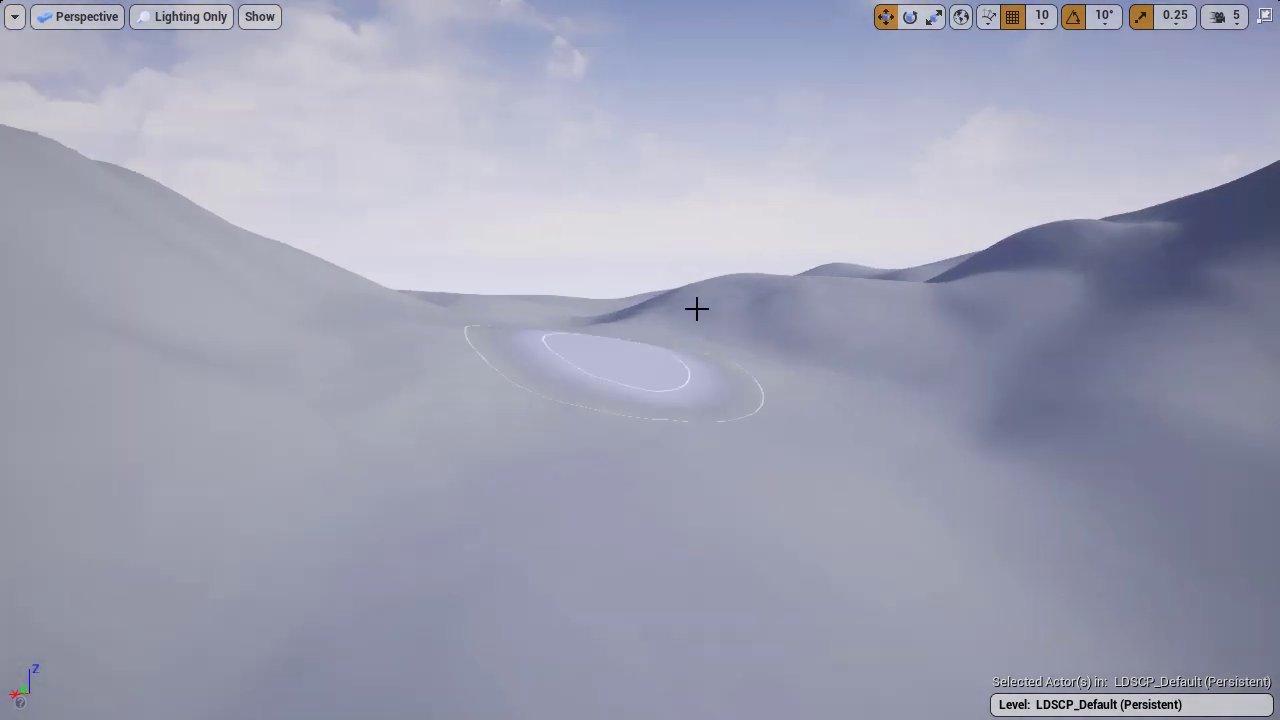
scroll(1016, 249, "up", 5)
Step: Switch to the Lit view and examine the peak's shaded slopes and the ridge descending from it
key("alt+4")
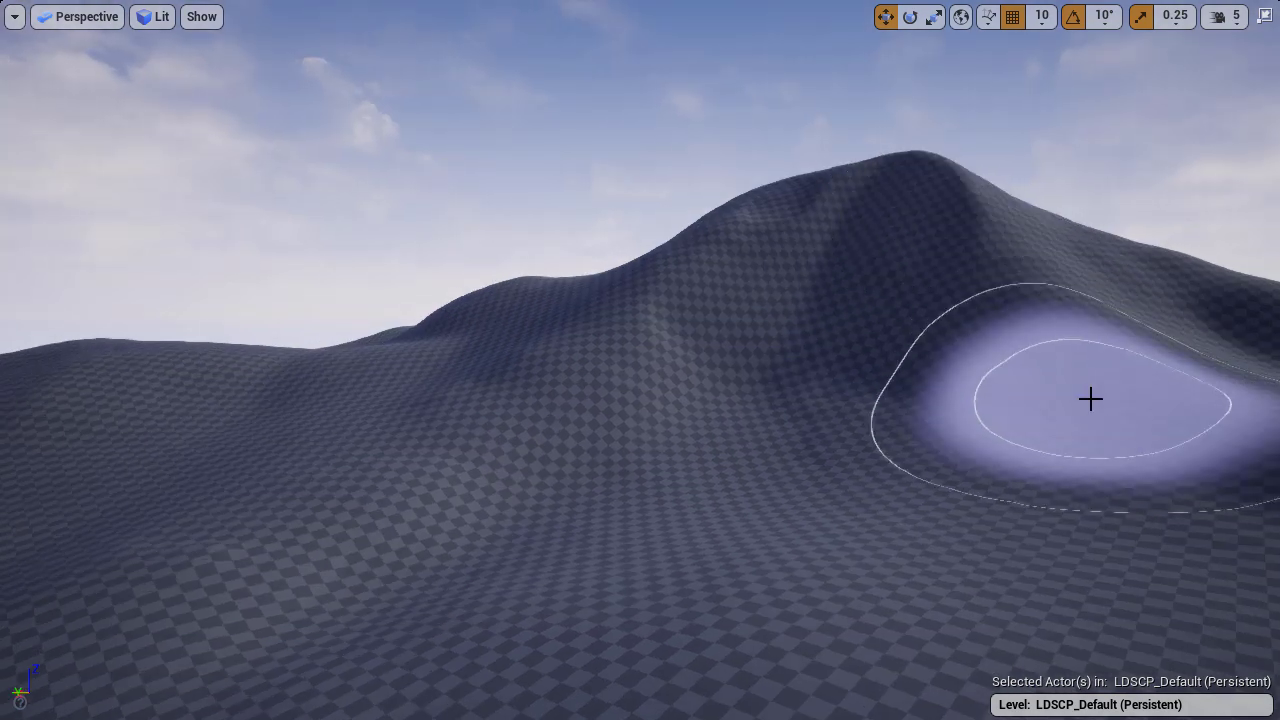
scroll(643, 323, "up", 2)
right_click_drag(643, 323, 757, 414)
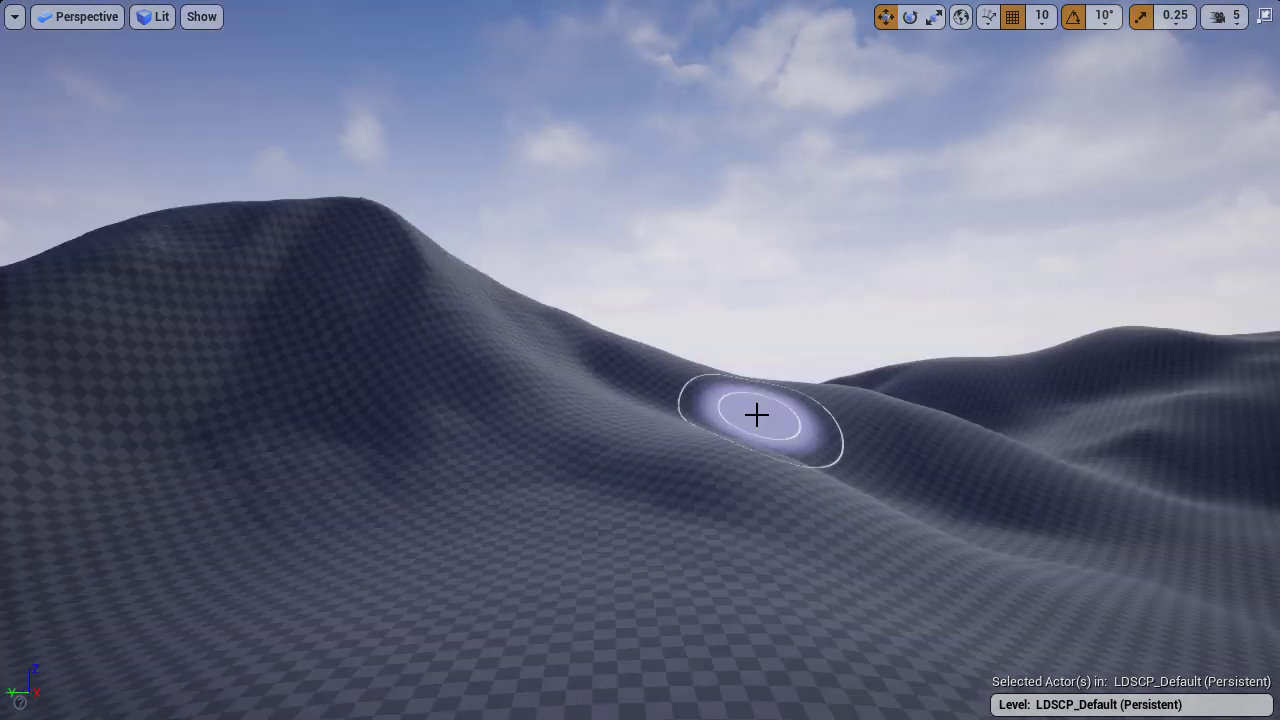
right_click_drag(1040, 580, 1250, 560)
mouse_move(580, 478)
right_mouse_down()
mouse_move(231, 360)
mouse_move(220, 289)
mouse_move(527, 167)
right_mouse_up()
mouse_move(880, 222)
right_mouse_down()
mouse_move(614, 229)
mouse_move(568, 259)
right_mouse_up()
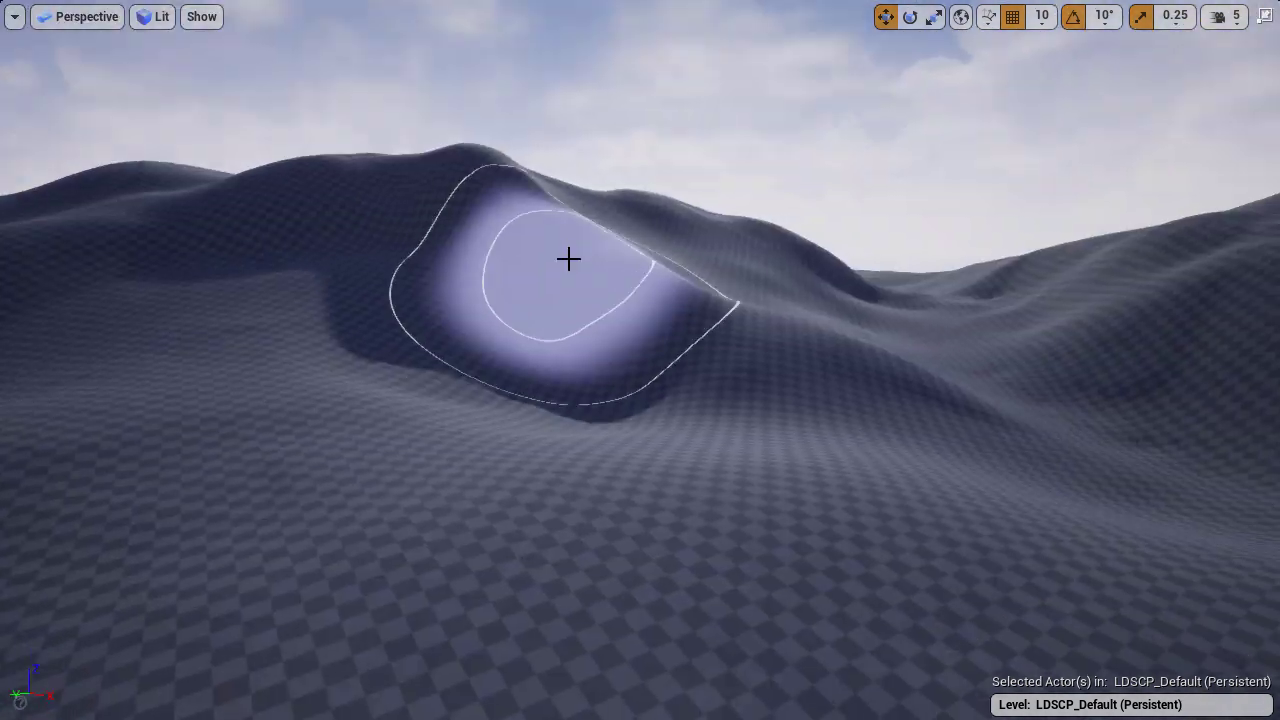
right_click_drag(564, 212, 508, 196)
Step: Switch back to the Lighting Only view and inspect the ridges, the valley and the landscape's outer edge from above
key("alt+6")
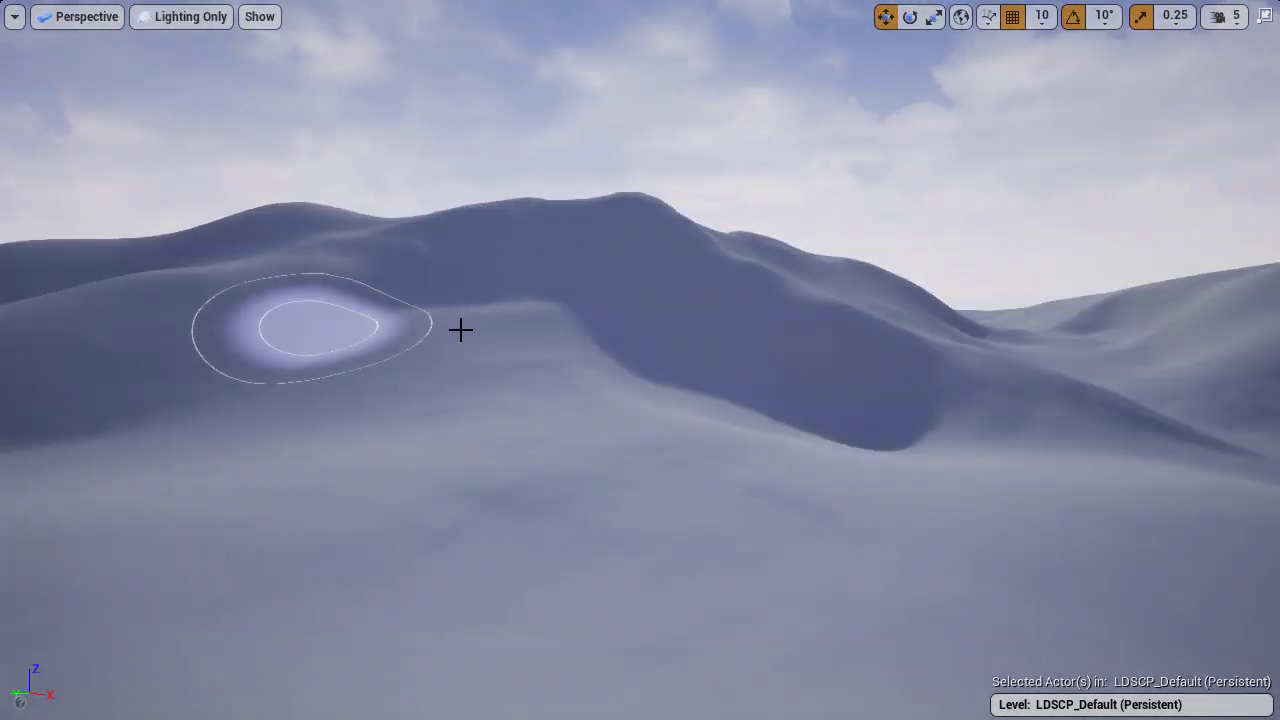
right_click_drag(626, 311, 530, 304)
right_click_drag(354, 279, 692, 198)
right_click_drag(962, 271, 760, 327)
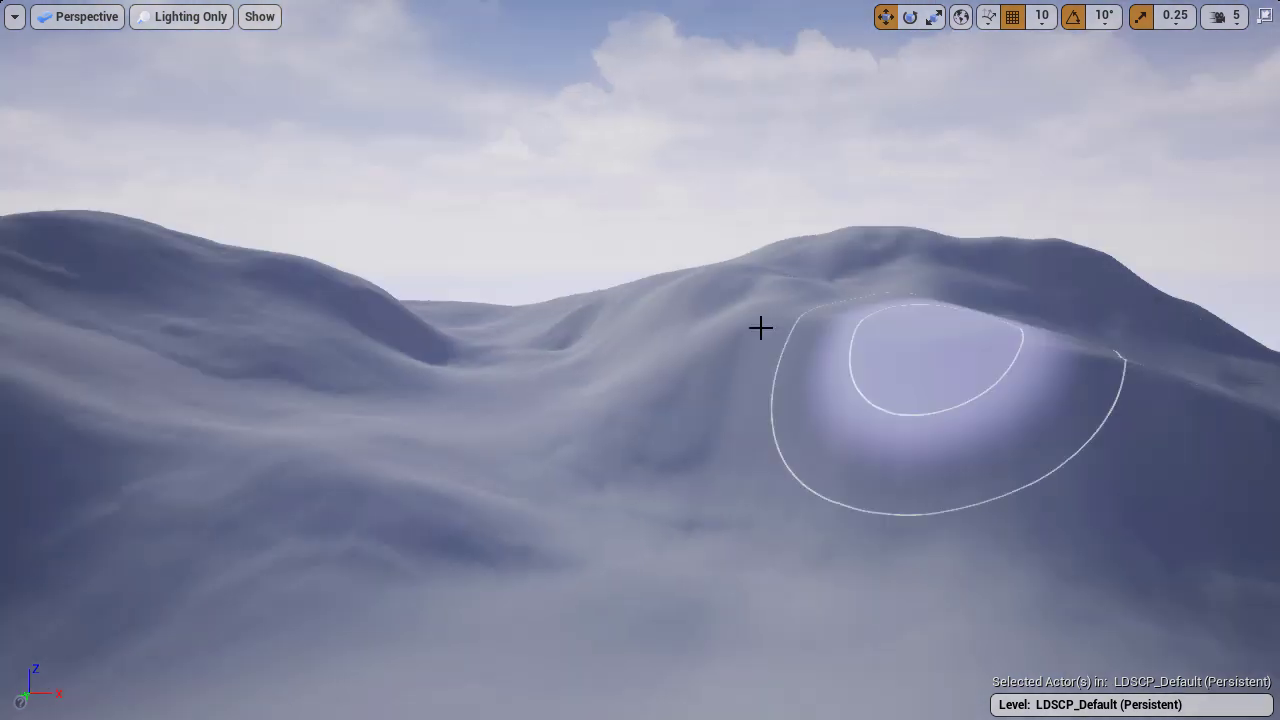
mouse_move(608, 395)
right_mouse_down()
mouse_move(723, 423)
mouse_move(1051, 391)
mouse_move(437, 310)
right_mouse_up()
mouse_move(802, 136)
right_mouse_down()
mouse_move(580, 213)
mouse_move(460, 298)
right_mouse_up()
mouse_move(190, 222)
right_mouse_down()
mouse_move(171, 531)
mouse_move(523, 257)
right_mouse_up()
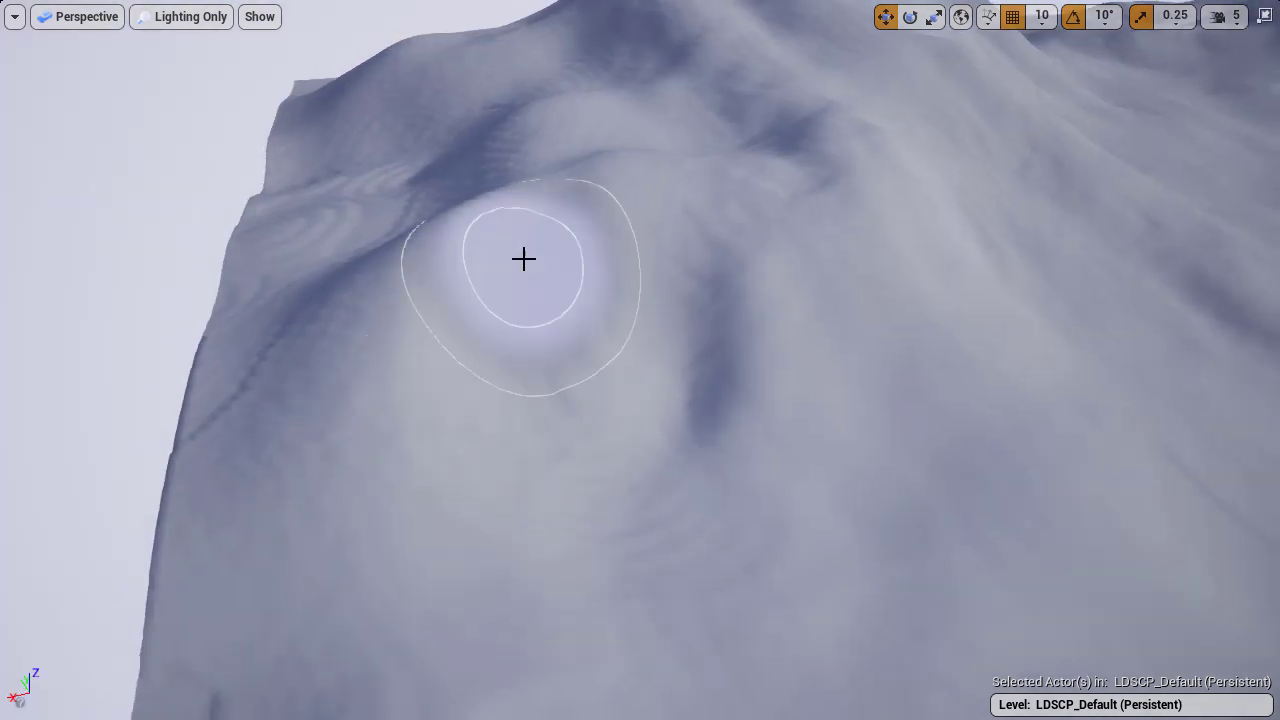
right_click_drag(489, 540, 400, 420)
mouse_move(560, 420)
right_mouse_down()
mouse_move(986, 260)
mouse_move(865, 230)
right_mouse_up()
Step: Return to the Lit view and examine the whole mountain from the flat ground in front of it
key("alt+4")
mouse_move(878, 401)
right_mouse_down()
mouse_move(700, 350)
mouse_move(629, 313)
right_mouse_up()
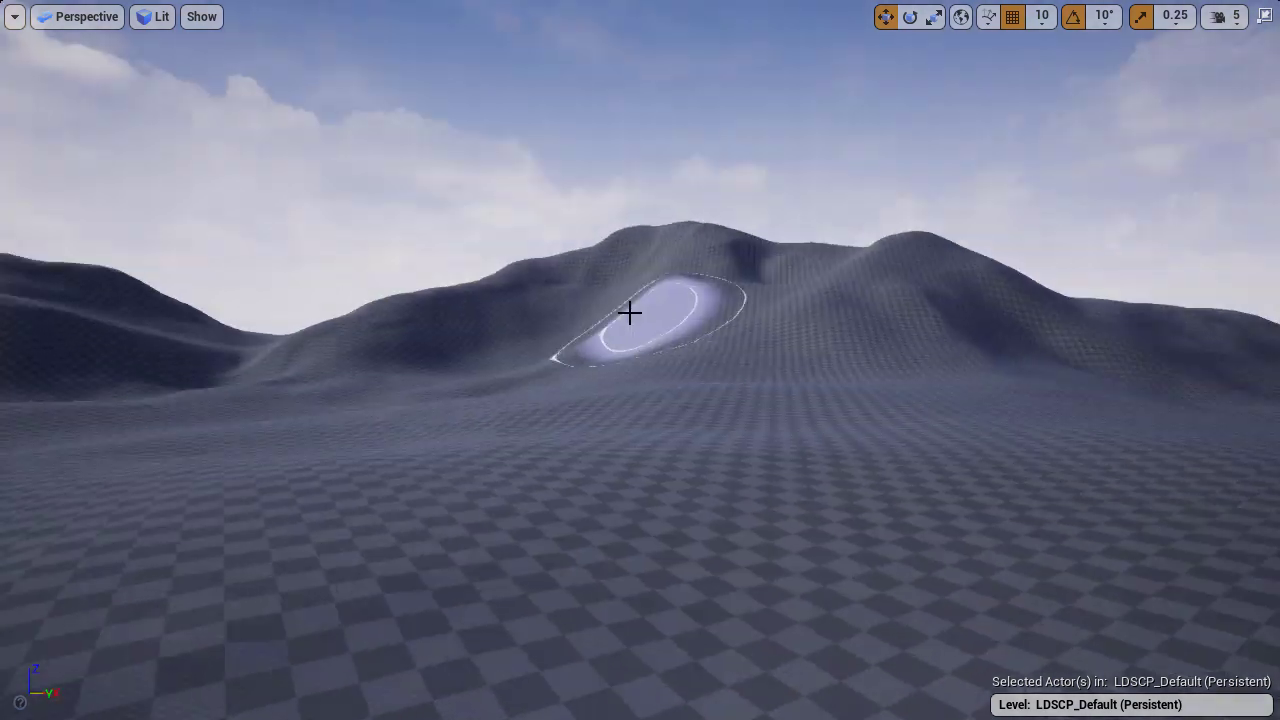
right_click_drag(420, 323, 962, 358)
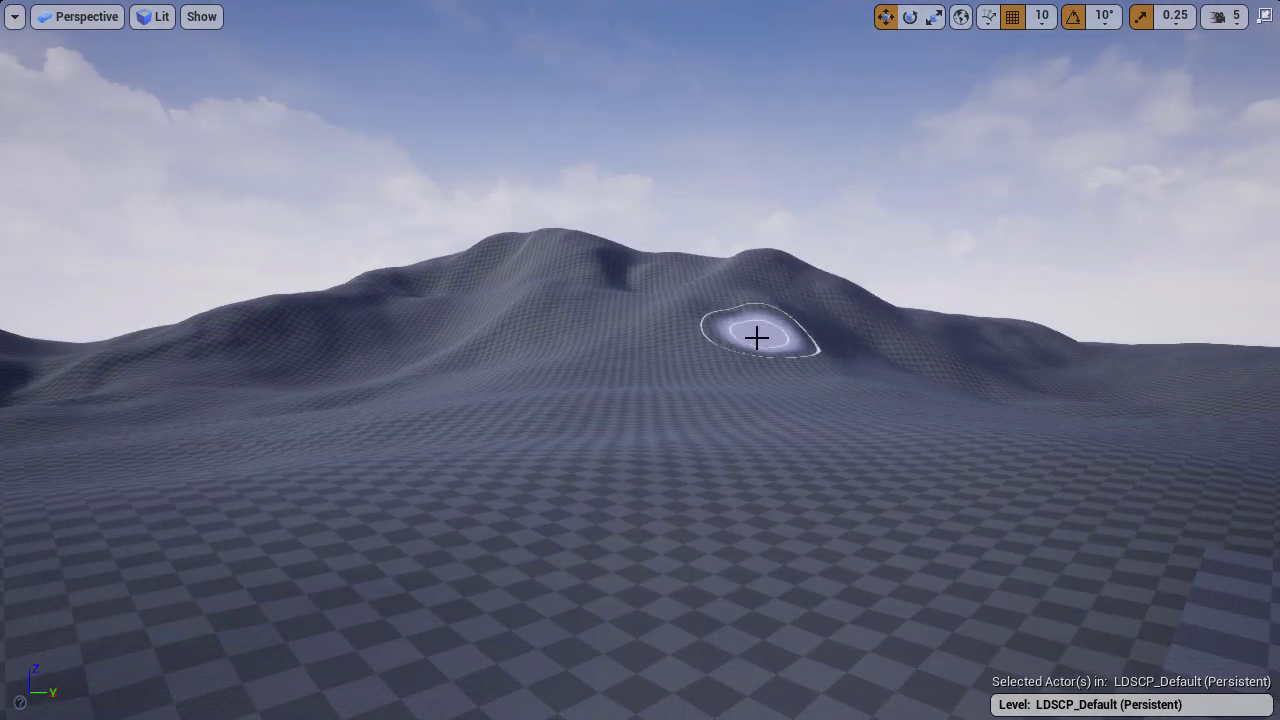
mouse_move(671, 272)
right_mouse_down()
mouse_move(591, 346)
mouse_move(813, 186)
right_mouse_up()
Step: Reduce the landscape brush size to 943
key("bracketleft")
key("bracketleft")
key("bracketleft")
key("bracketleft")
key("bracketleft")
key("bracketleft")
key("bracketleft")
key("bracketleft")
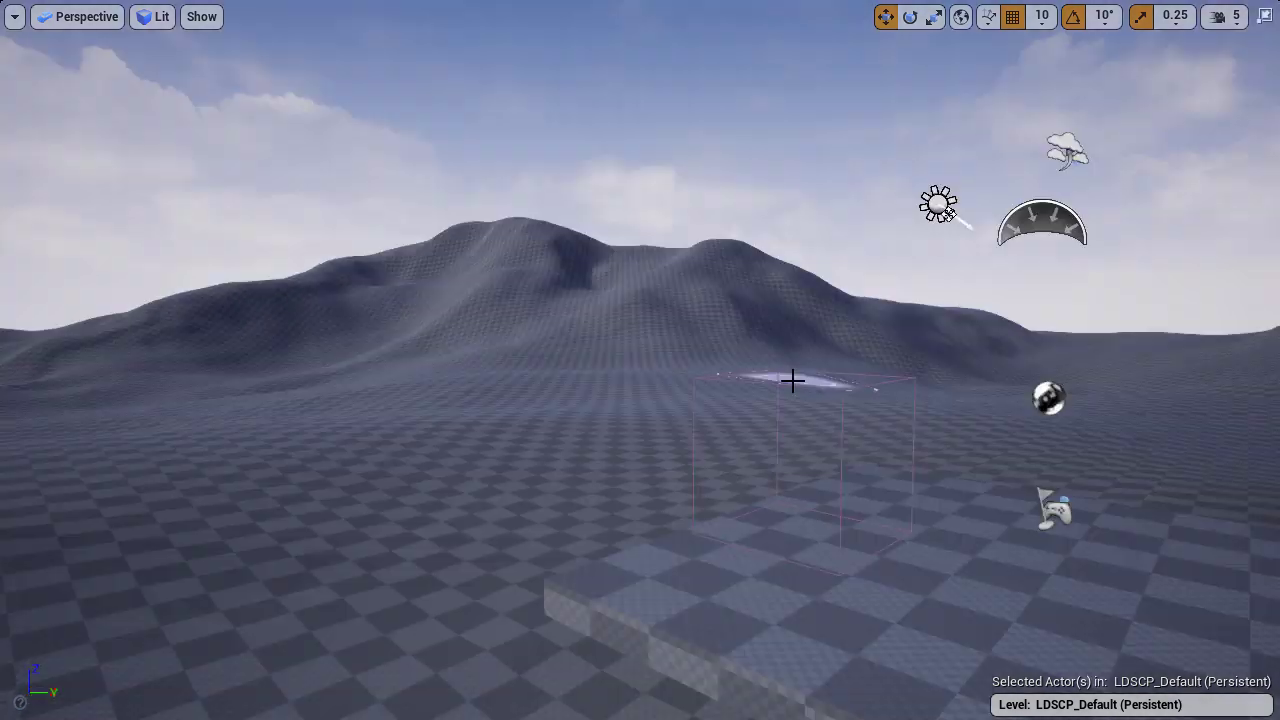
Step: Play-test from the ground beside the floor slab, run the character around to judge the surrounding hills, and stop the session
mouse_move(791, 374)
right_mouse_down()
mouse_move(650, 370)
mouse_move(790, 374)
right_mouse_up()
right_click_drag(814, 491, 738, 510)
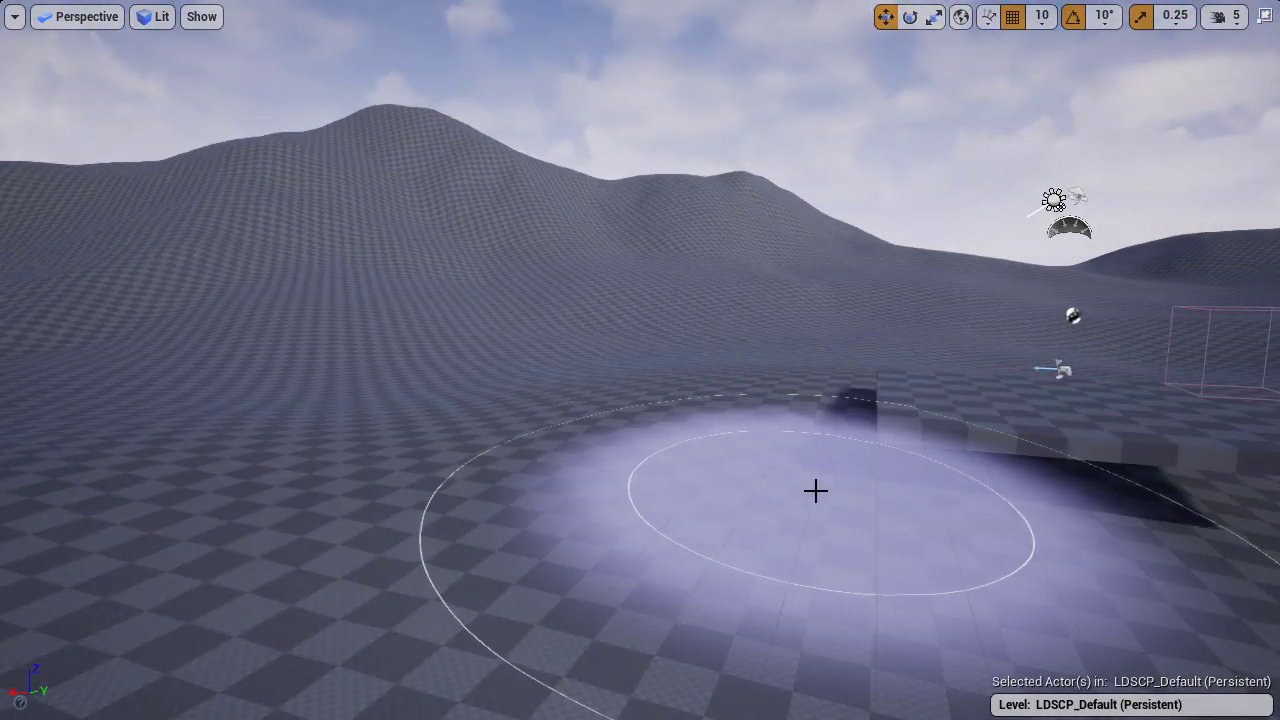
key("shift+1")
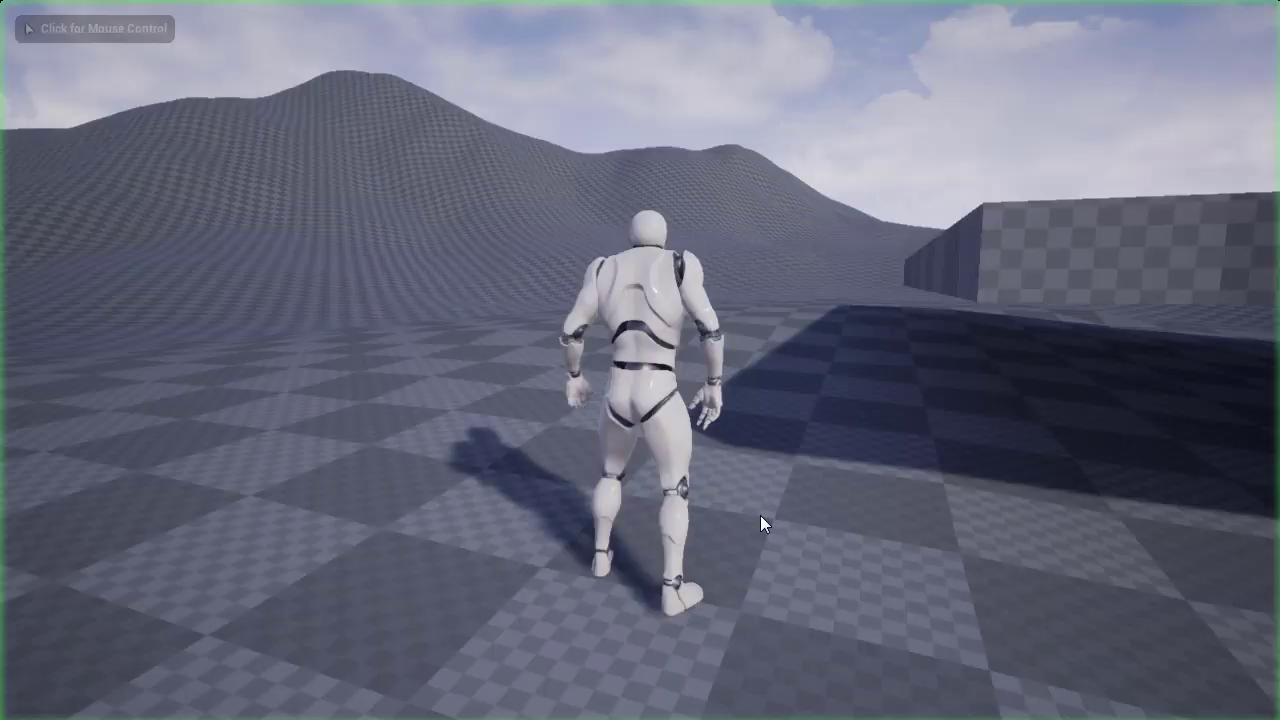
left_click(762, 518)
key("w")
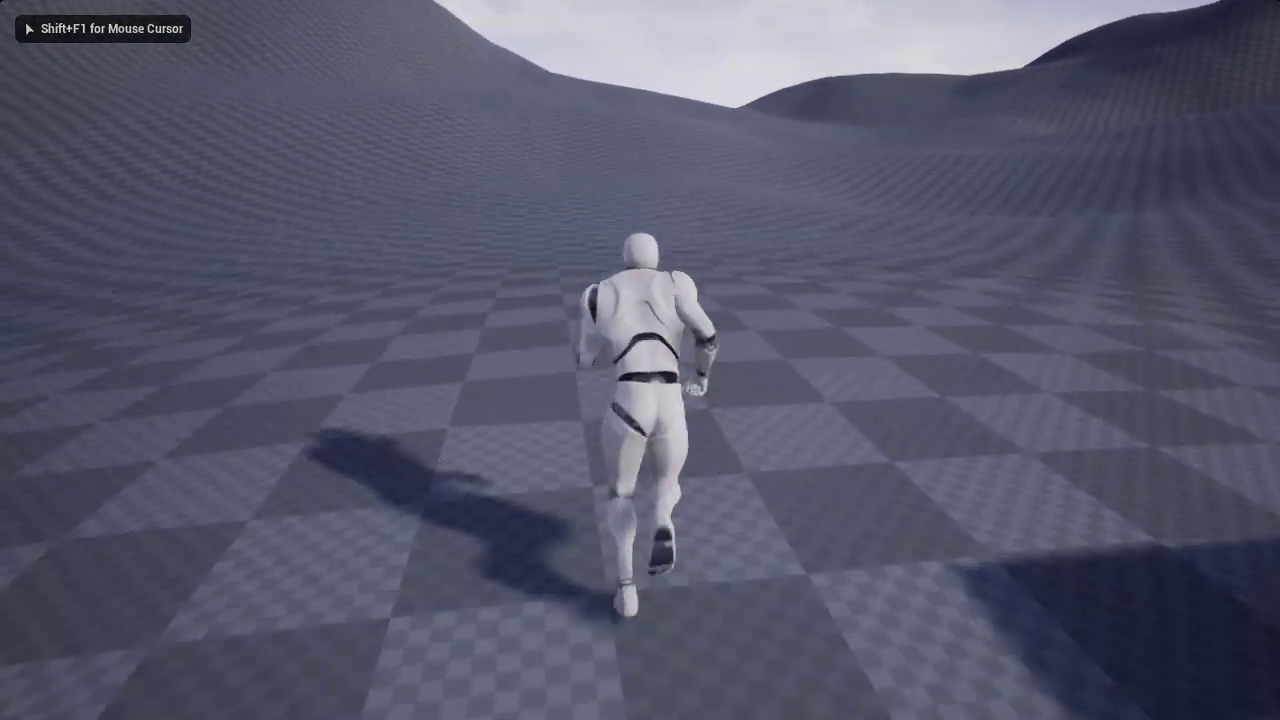
key("d")
key("w")
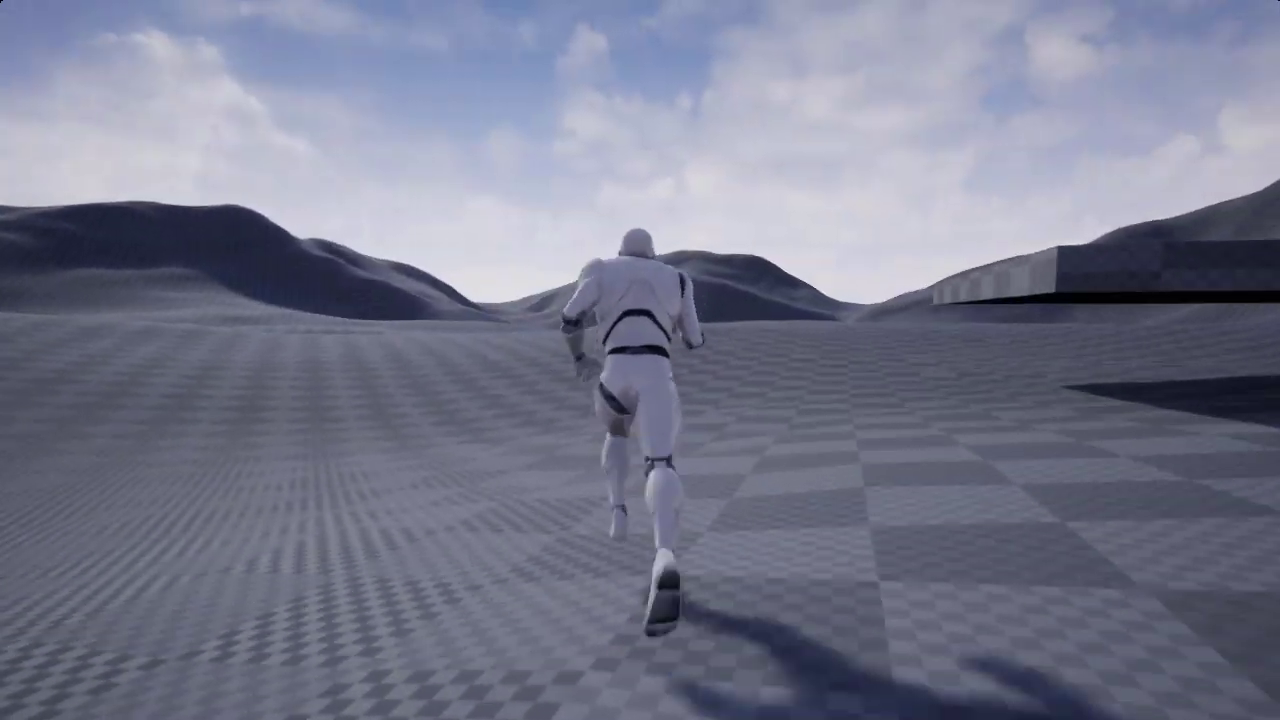
key("d")
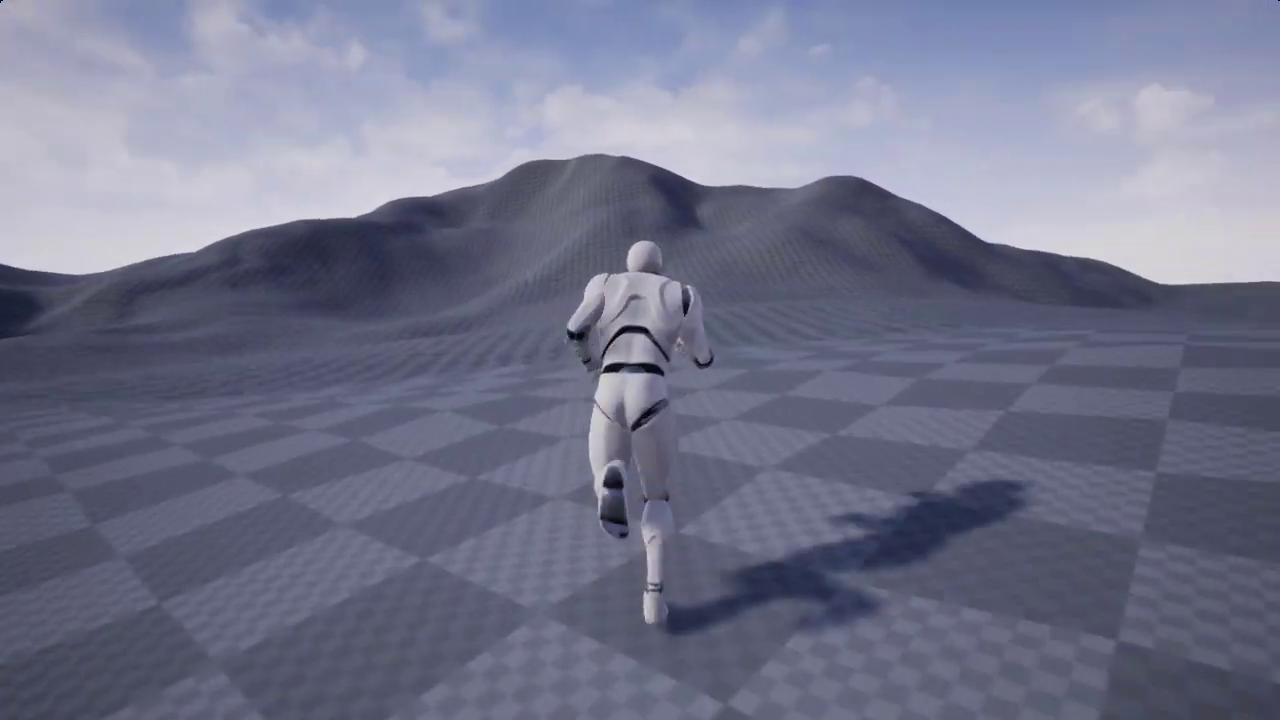
key("a")
key("w")
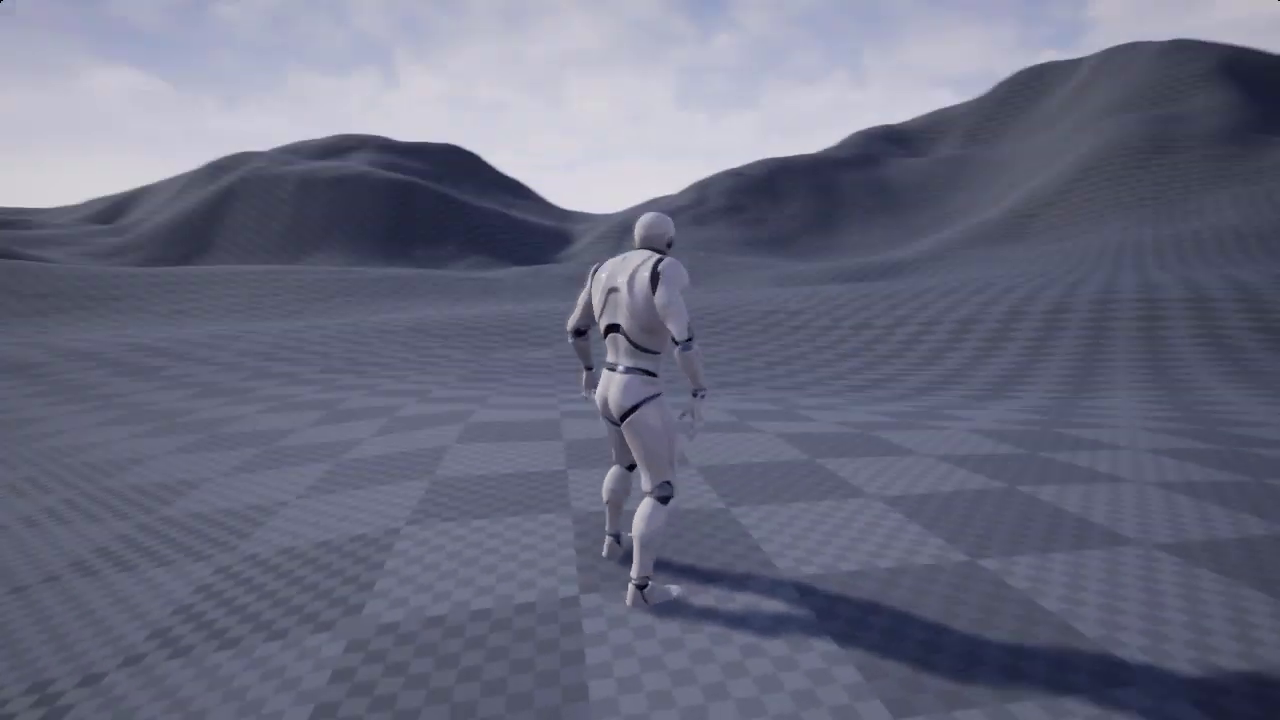
key("Escape")
Step: Survey the hills around the floor slab, leave the full-screen viewport and reopen Landscape sculpting mode
key("s")
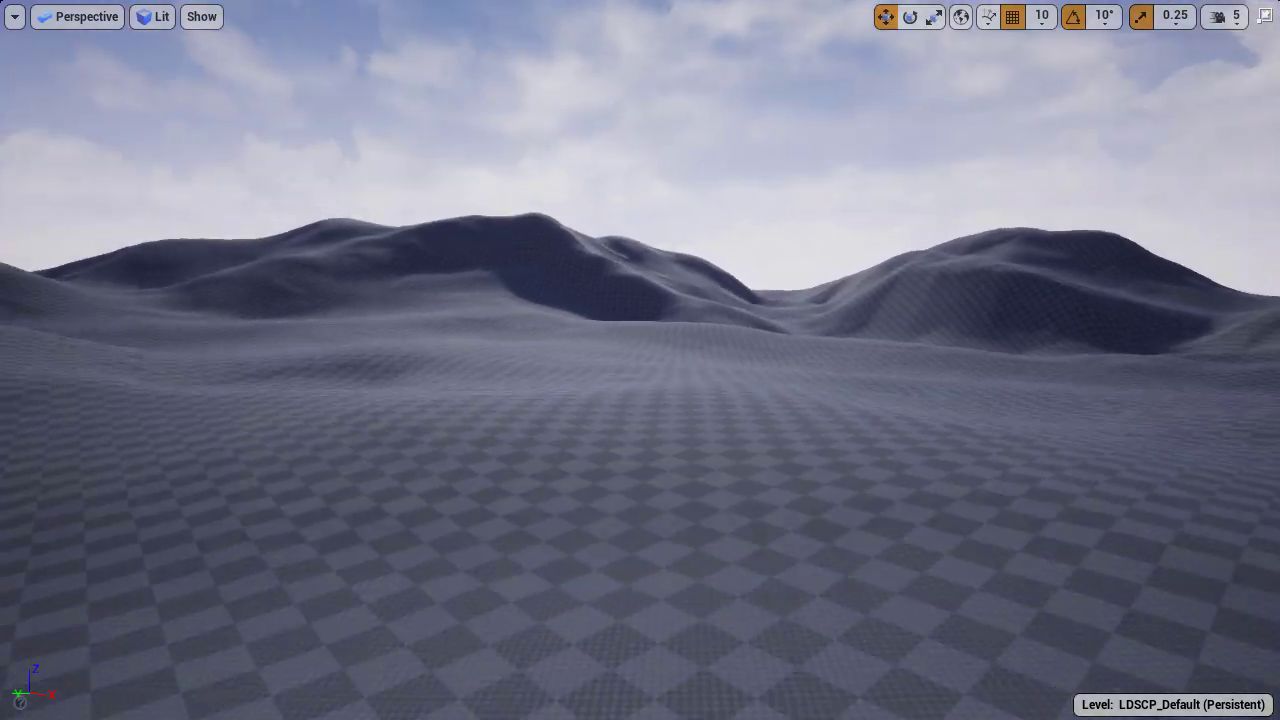
key("a")
key("a")
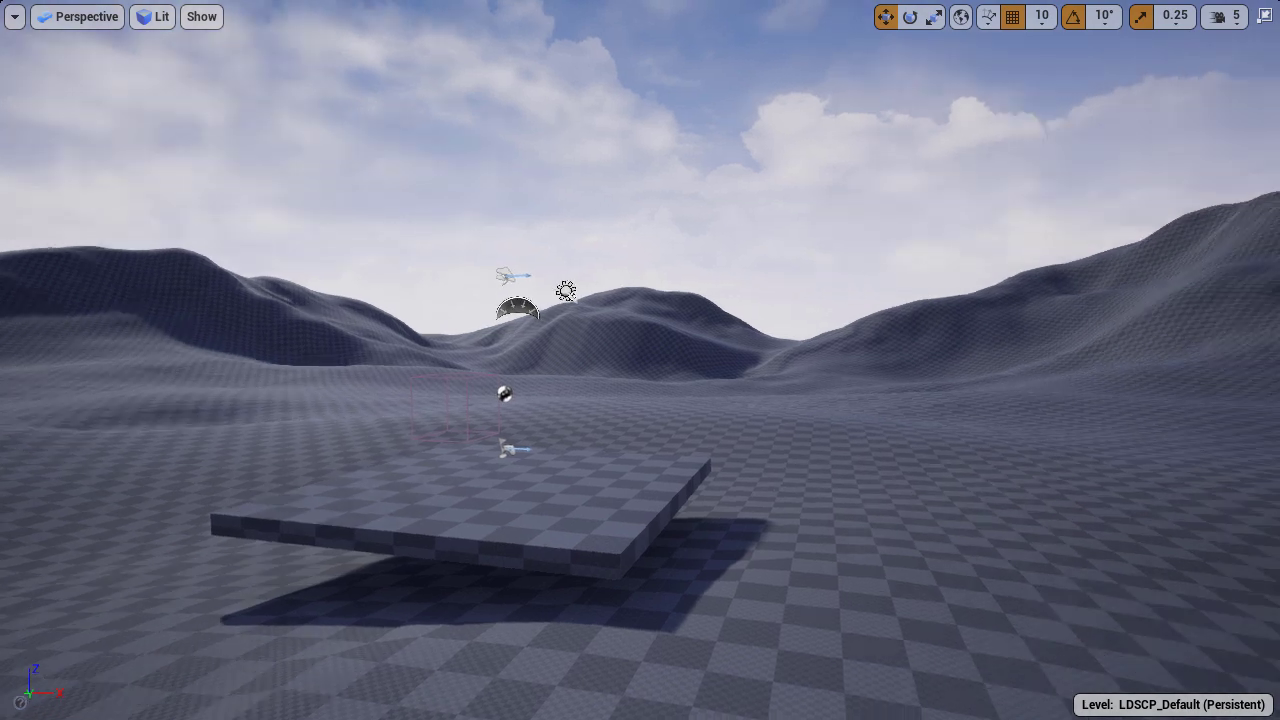
key("d")
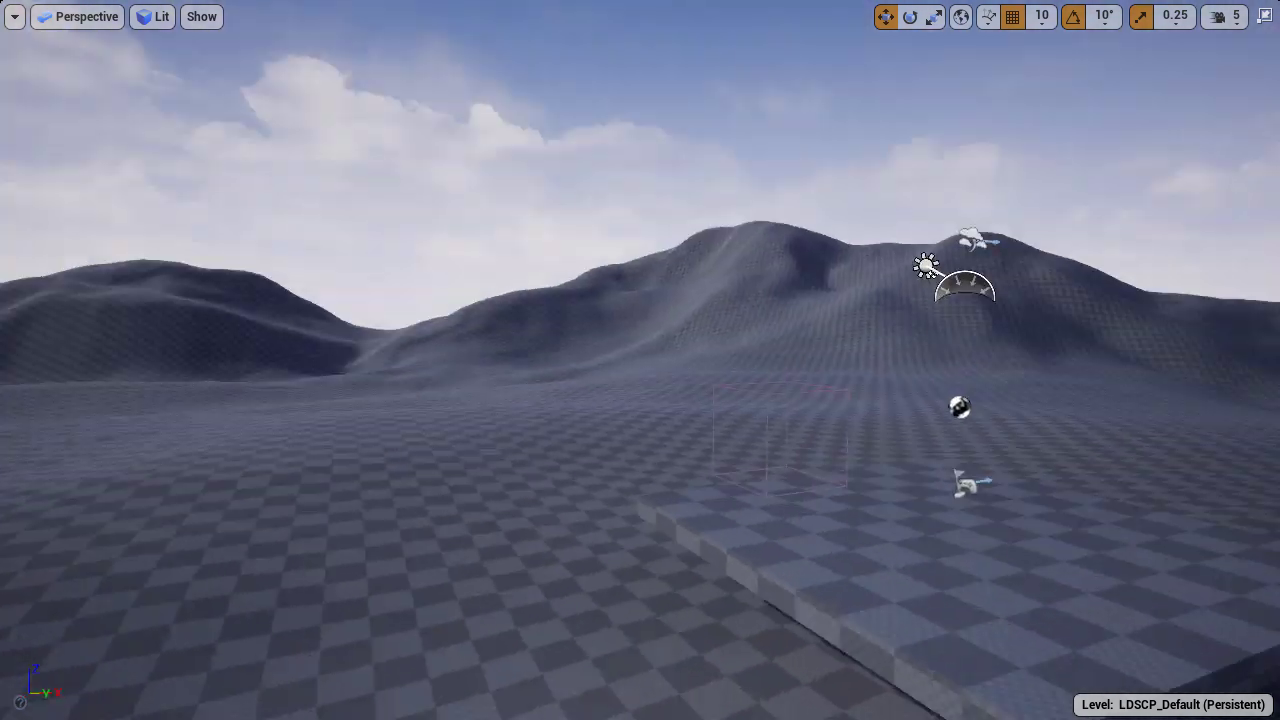
key("F11")
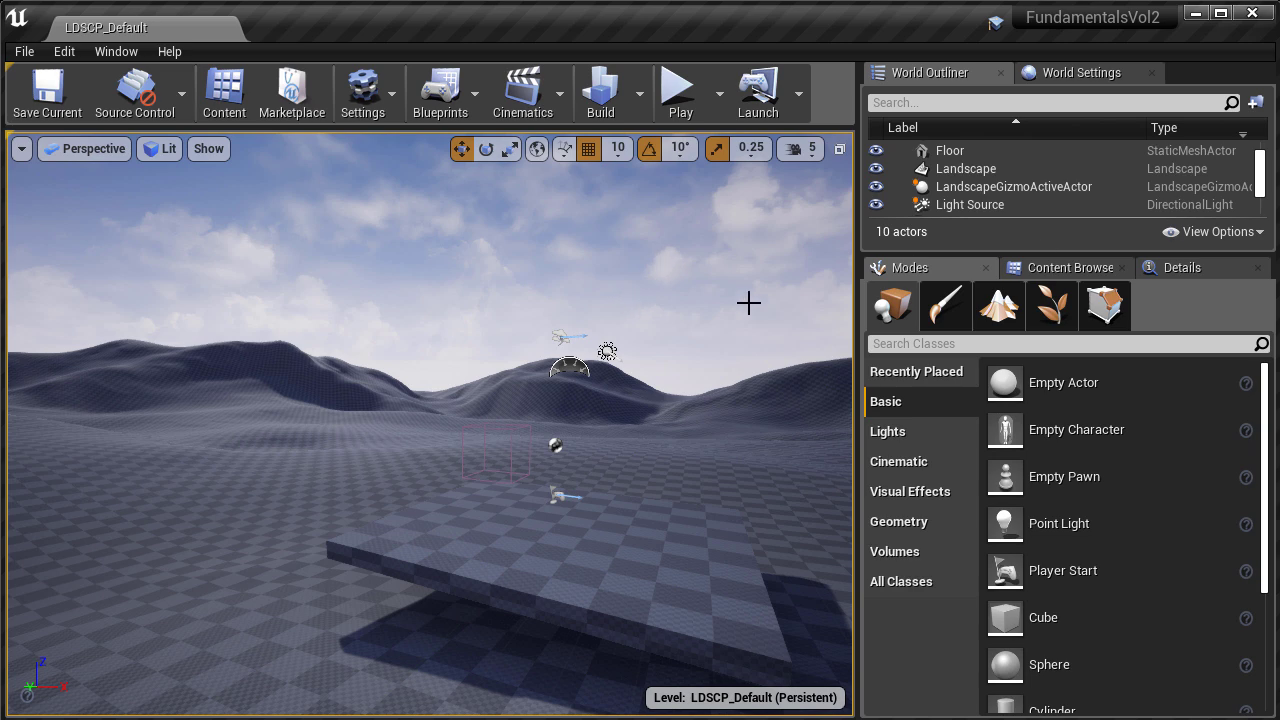
left_click(990, 310)
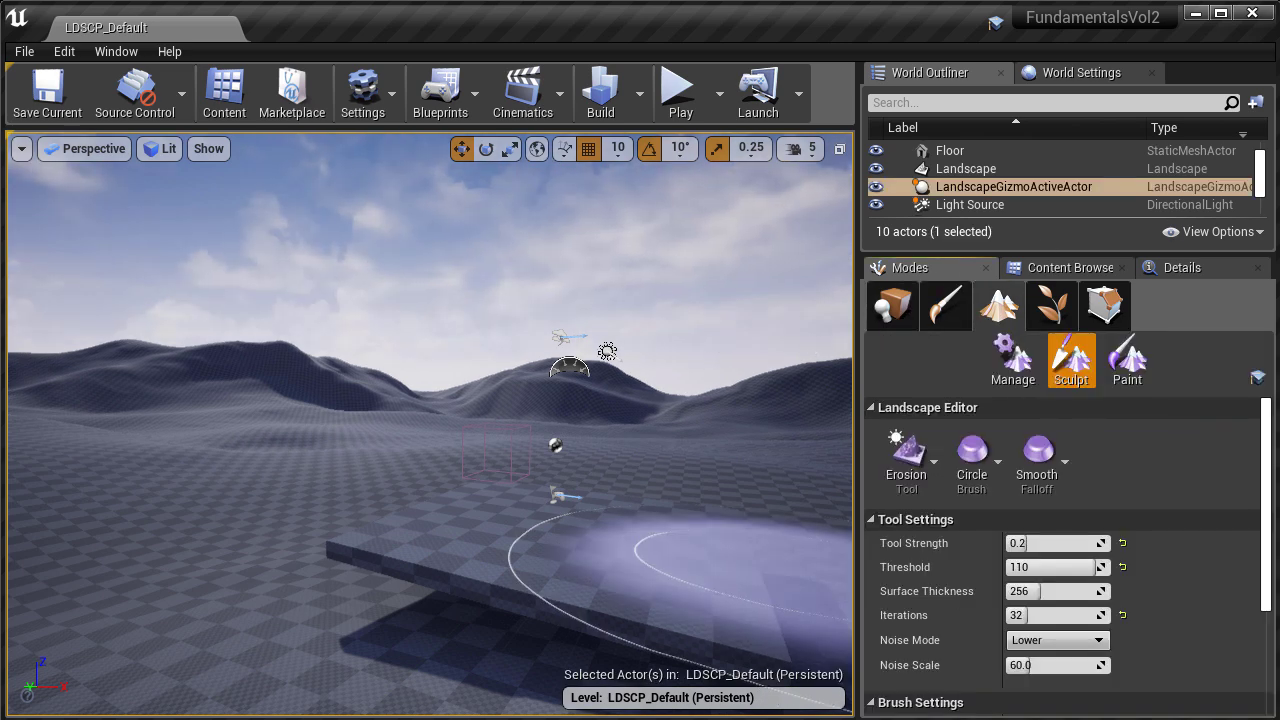
right_click_drag(680, 352, 679, 380)
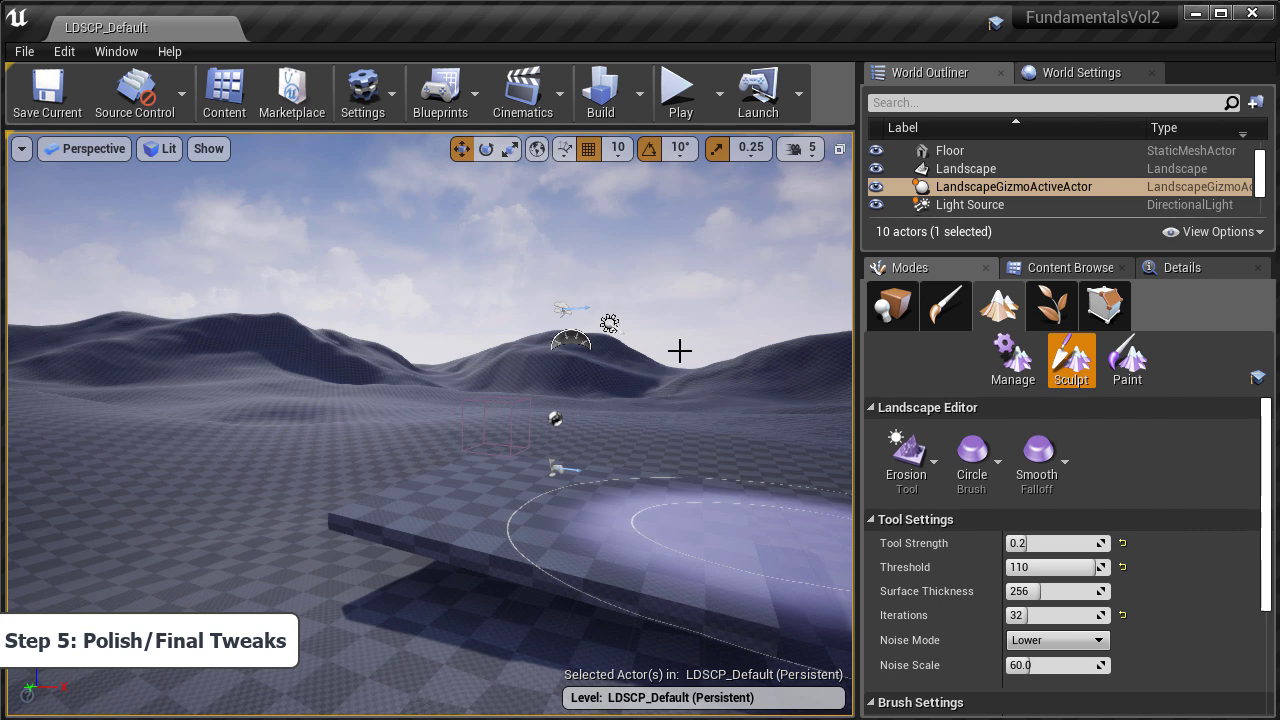
Step: Choose the Smooth sculpting tool, enable Detail Smooth and fill the screen with the viewport
left_click(928, 462)
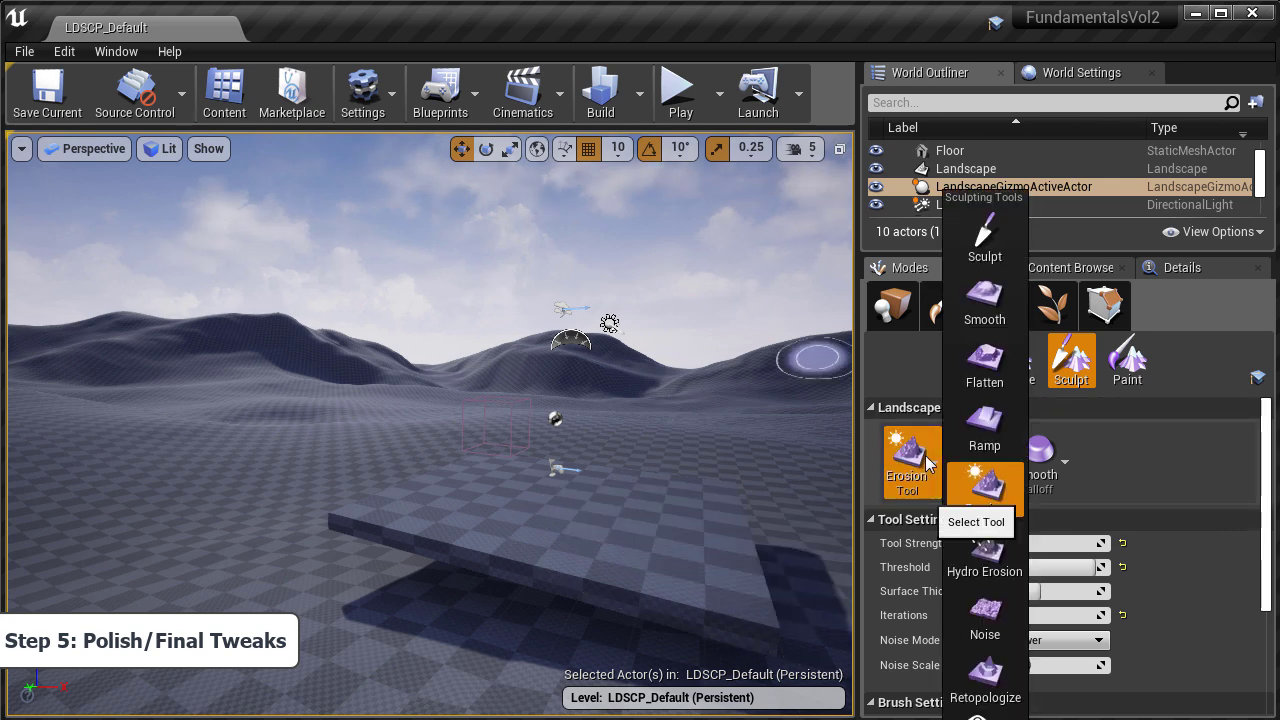
left_click(1008, 303)
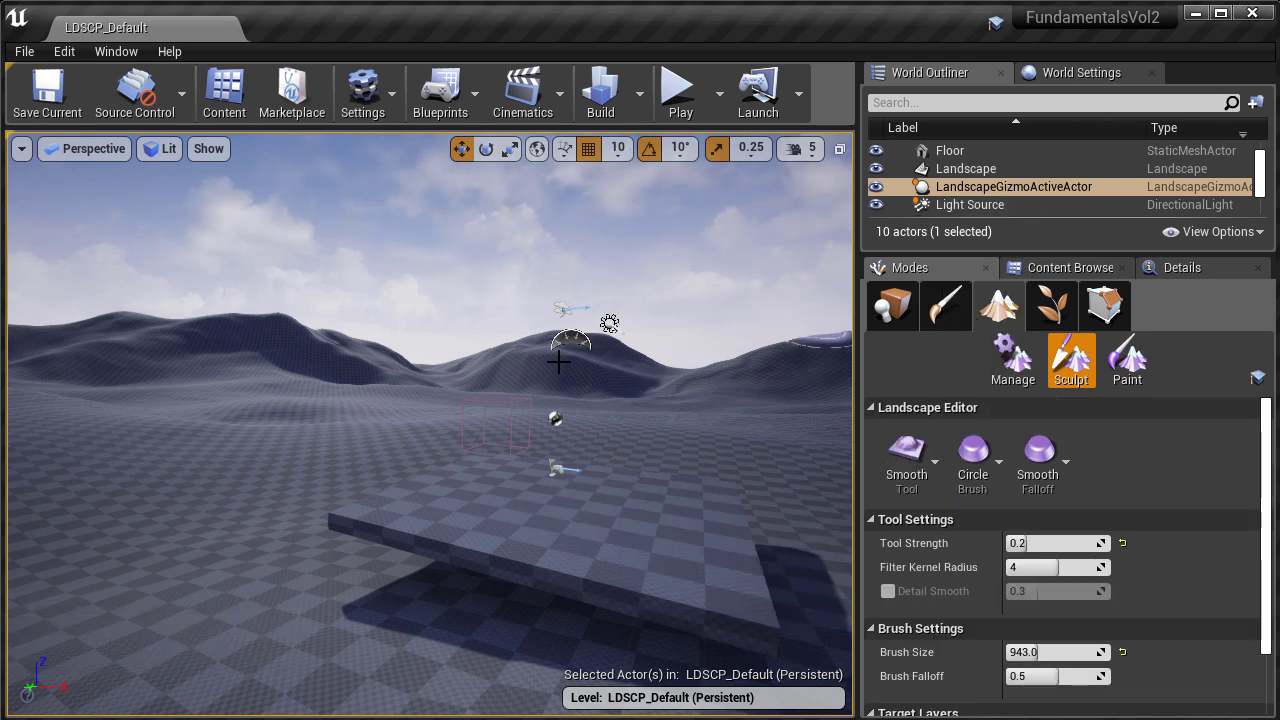
mouse_move(608, 385)
right_mouse_down()
mouse_move(604, 408)
mouse_move(607, 398)
mouse_move(520, 422)
right_mouse_up()
left_click(887, 591)
key("F11")
Step: Switch the viewport to Lighting Only shading and examine the valley floor and hill slopes up close for rough areas
right_click_drag(777, 417, 480, 490)
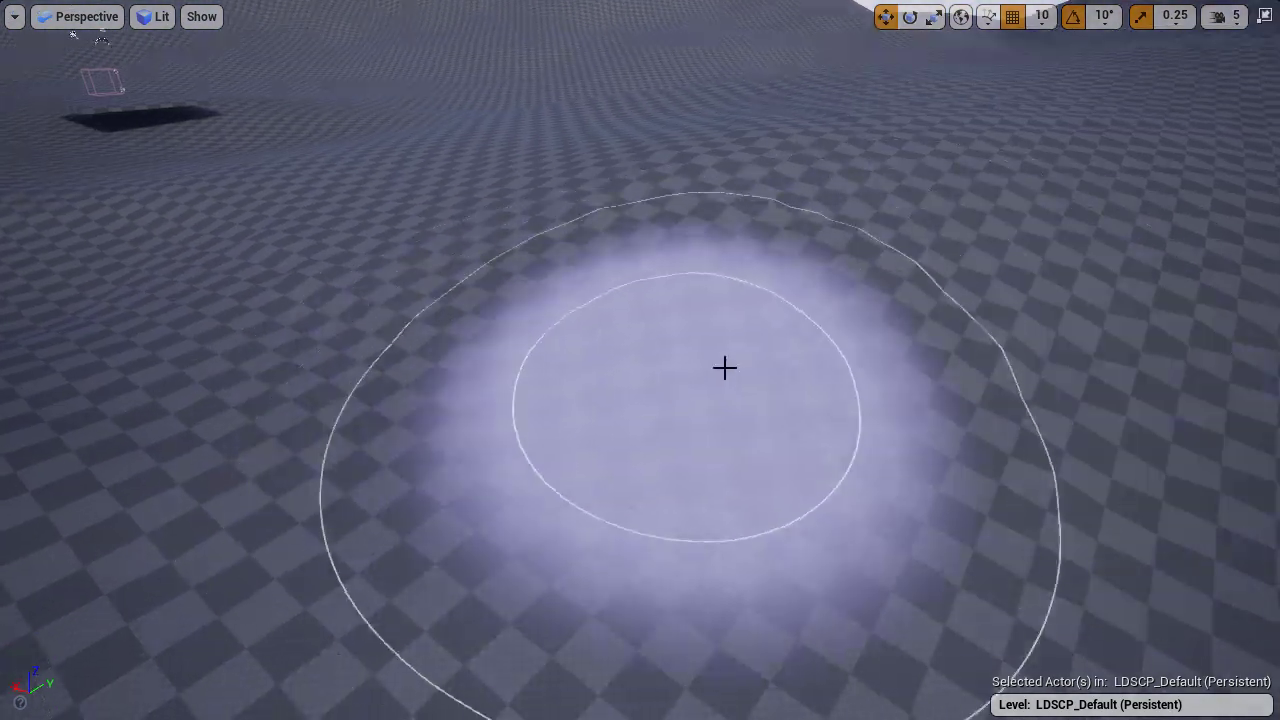
mouse_move(723, 366)
right_mouse_down()
mouse_move(600, 310)
mouse_move(665, 365)
right_mouse_up()
mouse_move(706, 300)
right_mouse_down()
mouse_move(620, 225)
mouse_move(630, 285)
right_mouse_up()
key("alt+6")
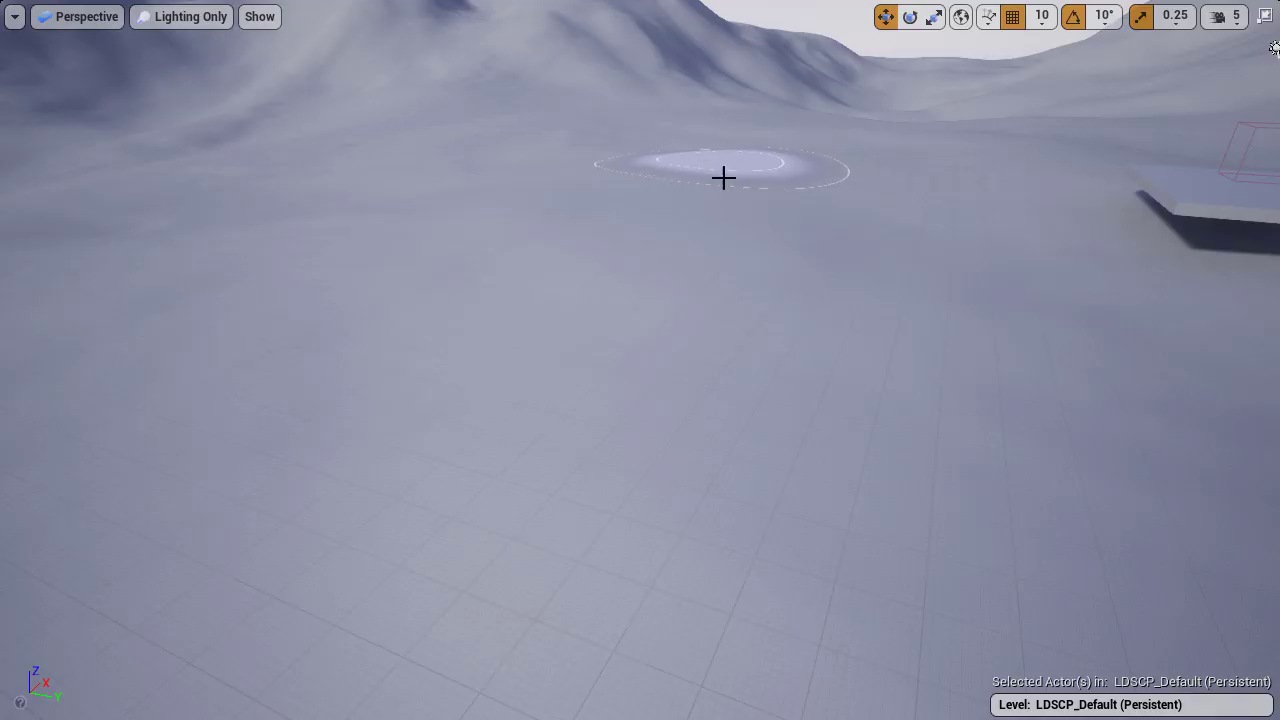
mouse_move(723, 177)
right_mouse_down()
mouse_move(540, 150)
mouse_move(840, 100)
mouse_move(840, 165)
mouse_move(840, 95)
mouse_move(540, 145)
right_mouse_up()
mouse_move(645, 240)
right_mouse_down()
mouse_move(645, 220)
mouse_move(645, 240)
right_mouse_up()
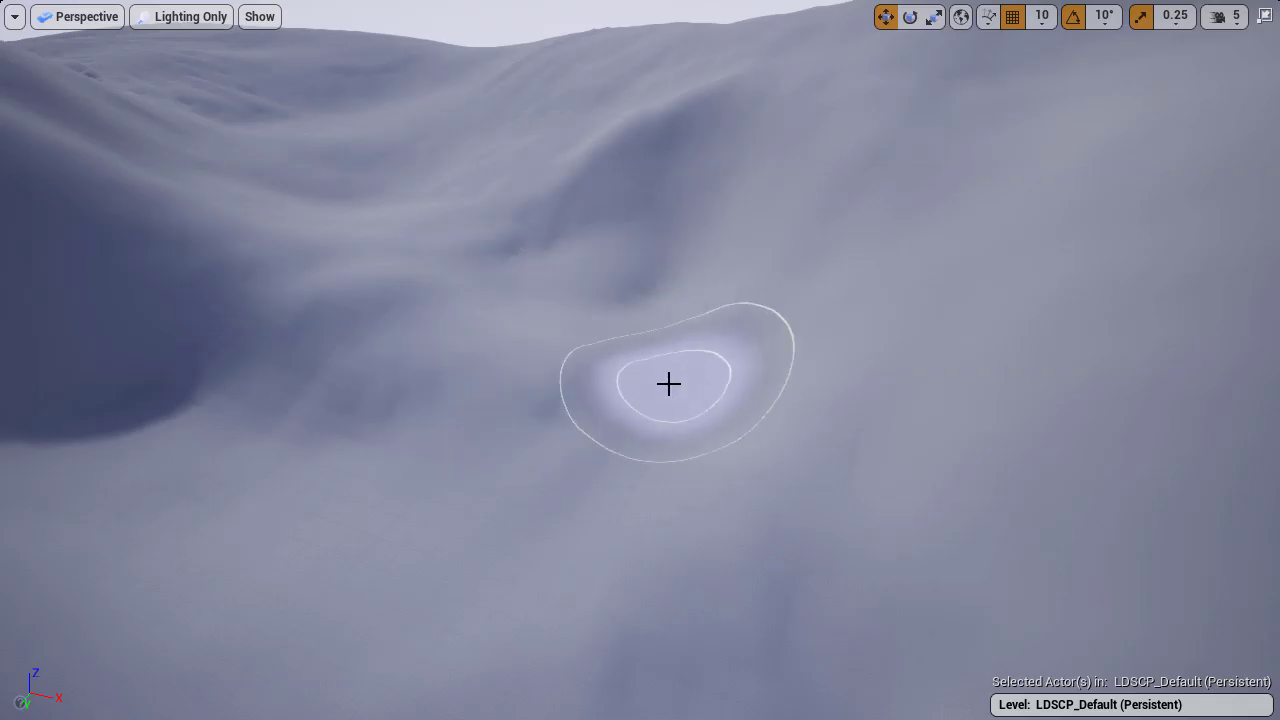
mouse_move(669, 384)
right_mouse_down()
mouse_move(560, 360)
mouse_move(723, 437)
mouse_move(690, 390)
mouse_move(640, 400)
right_mouse_up()
key("F11")
key("F11")
right_click_drag(680, 305, 684, 380)
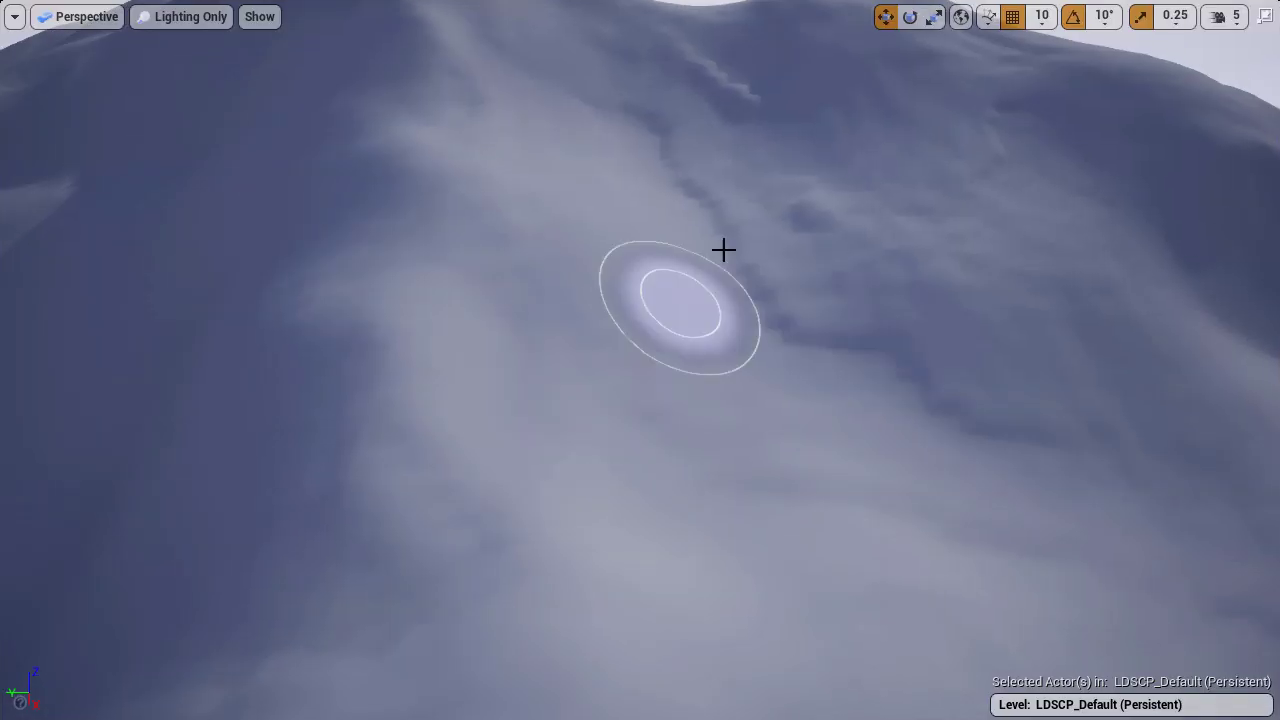
right_click_drag(740, 340, 740, 260)
Step: Return the viewport to Lit shading and survey the hills, ending with a view over the floor slab
key("alt+4")
right_click_drag(740, 340, 880, 330)
right_click_drag(545, 370, 550, 405)
right_click_drag(614, 494, 740, 490)
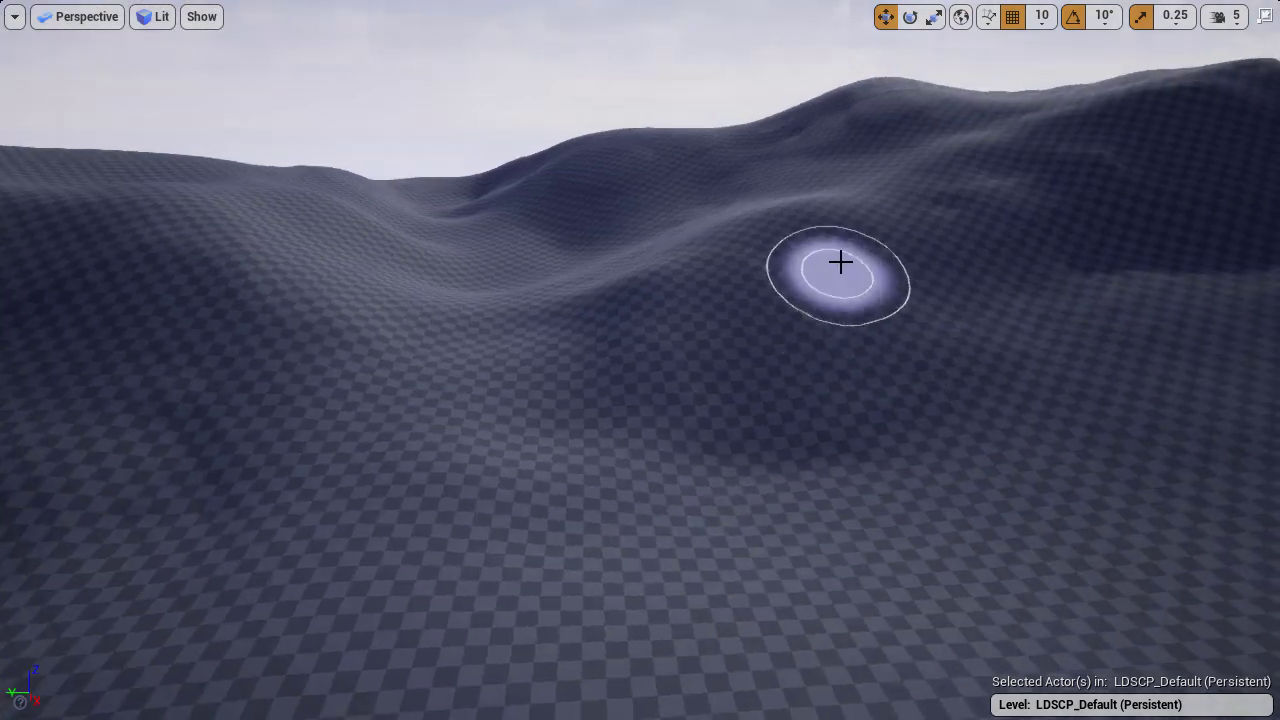
mouse_move(774, 261)
right_mouse_down()
mouse_move(874, 417)
mouse_move(720, 417)
mouse_move(560, 350)
mouse_move(630, 400)
mouse_move(814, 449)
mouse_move(610, 470)
mouse_move(640, 430)
mouse_move(640, 478)
mouse_move(900, 450)
mouse_move(1060, 460)
right_mouse_up()
right_click_drag(629, 477, 652, 492)
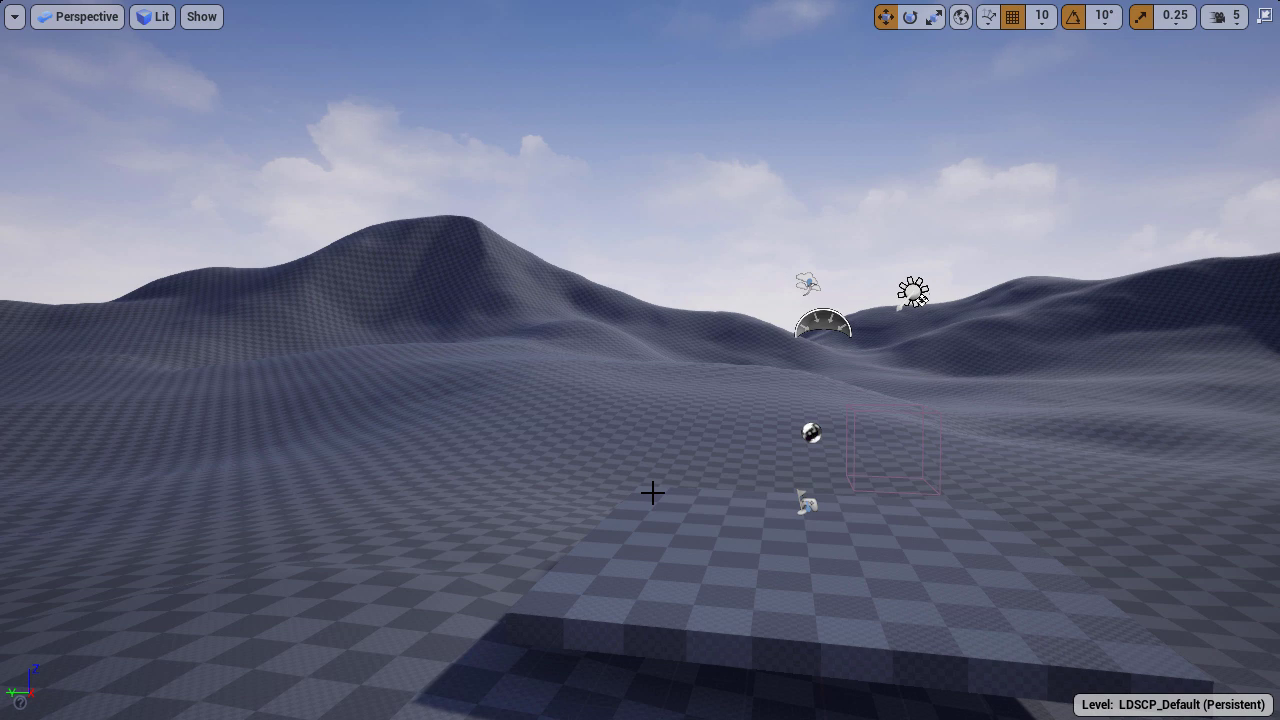
Step: Play-test from the top of the floor slab and run and jump the character to judge the surrounding hills
right_click(671, 606)
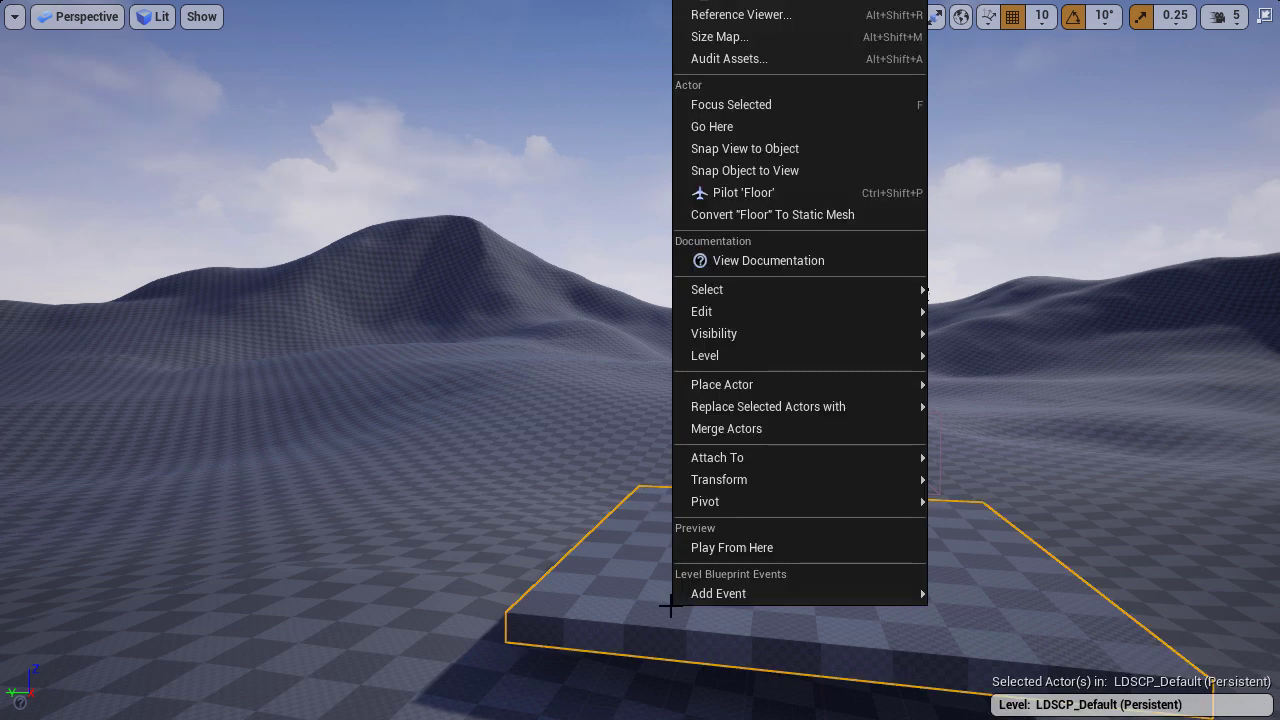
left_click(734, 547)
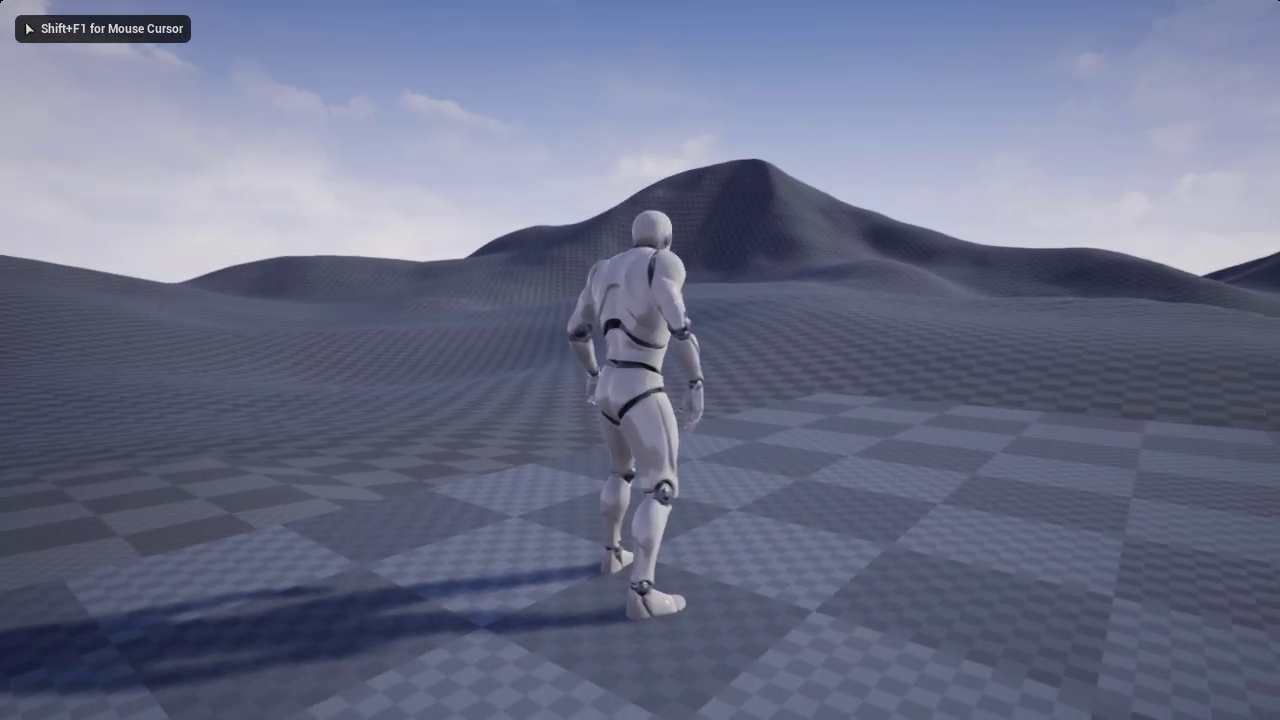
key("w")
key("space")
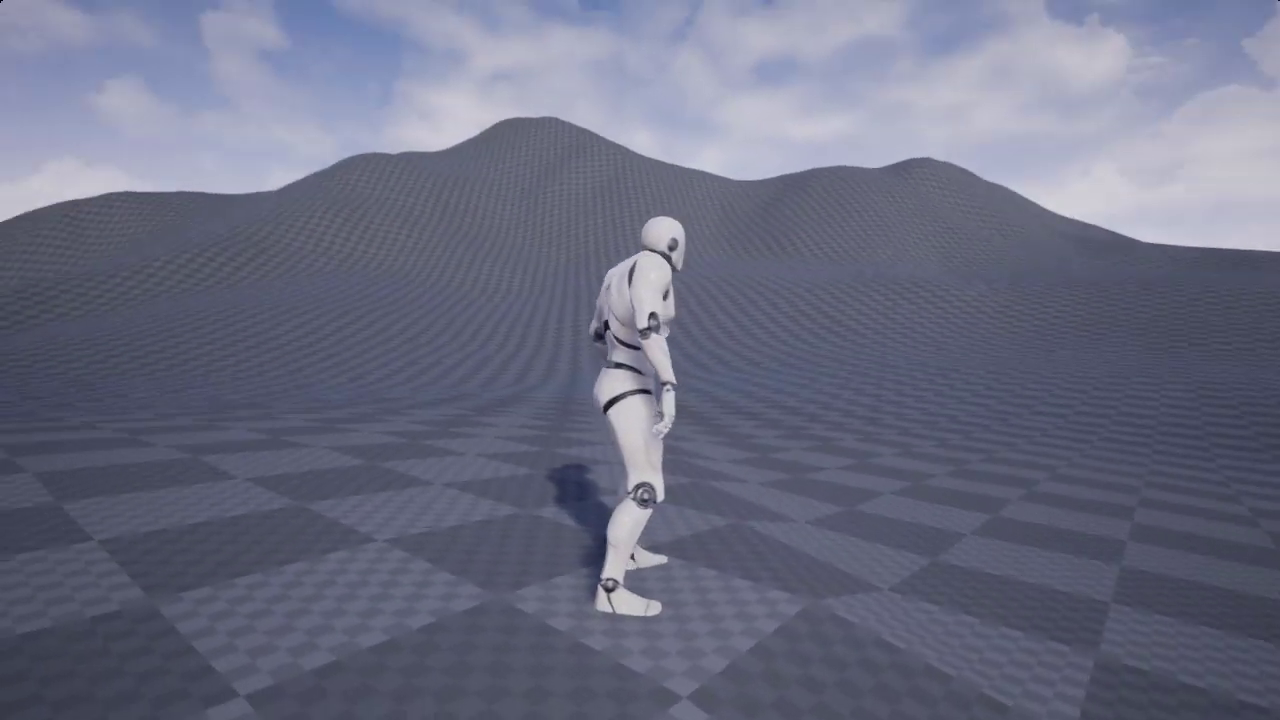
key("w")
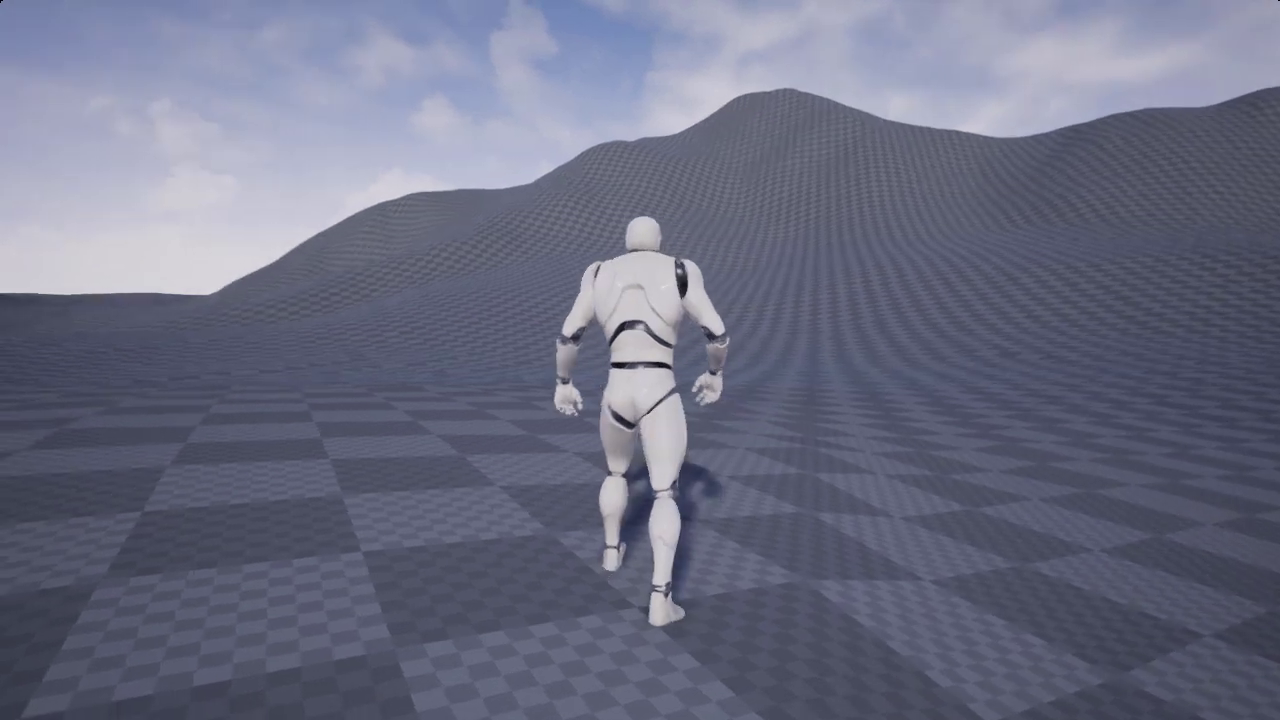
key("w")
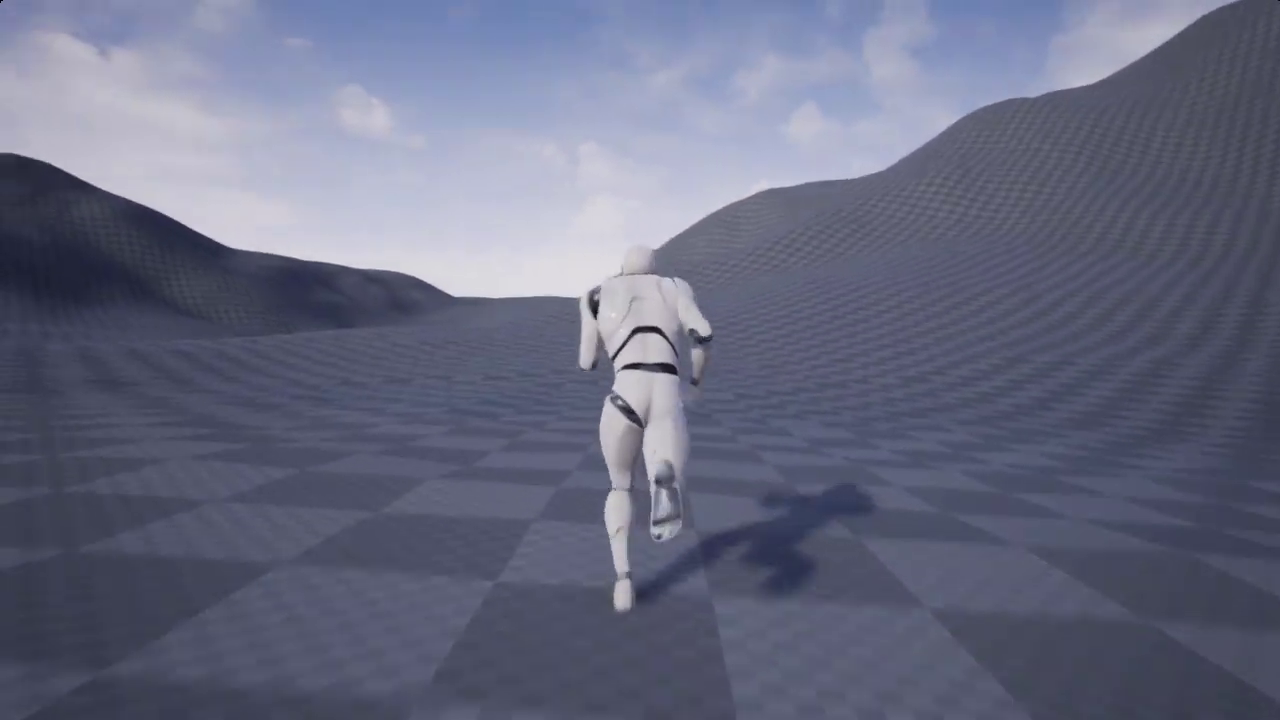